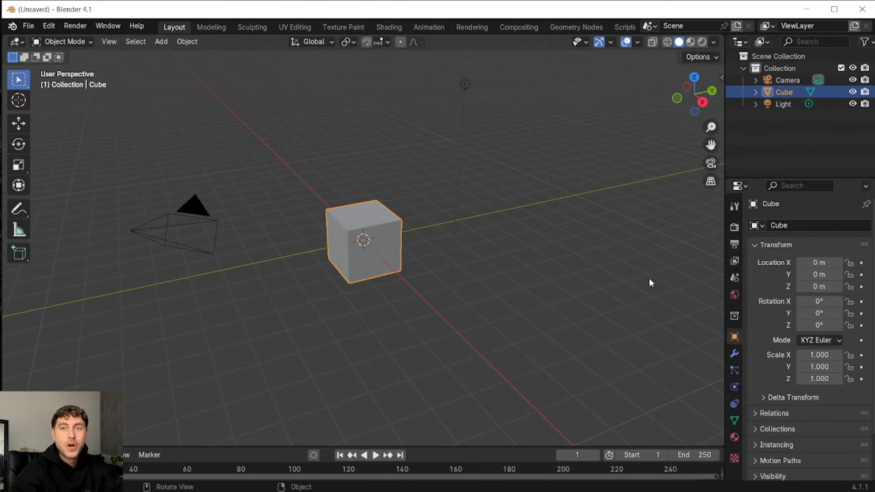
Delete the default light, cube and camera from the scene
click(777, 101)
key(Delete)
click(782, 92)
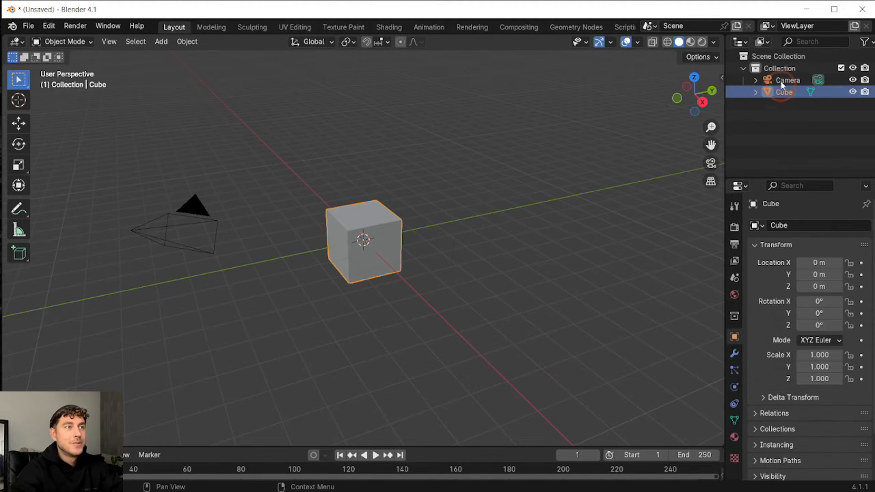
key(Delete)
click(781, 80)
key(Delete)
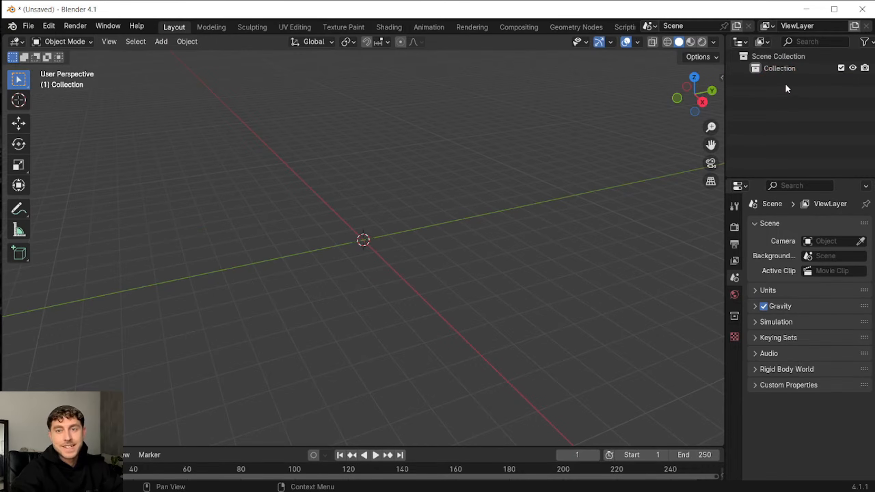
Switch to the back orthographic view and bring in the Nokia phone picture as a reference image
click(712, 94)
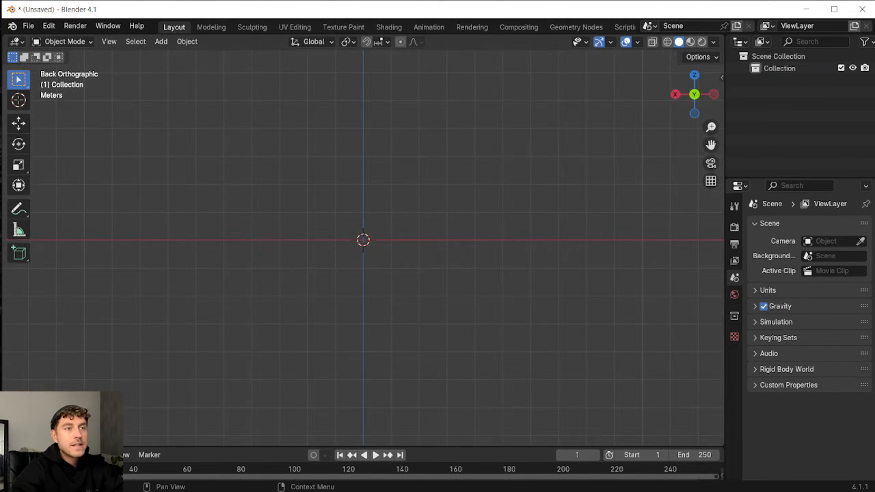
drag(874, 207, 357, 233)
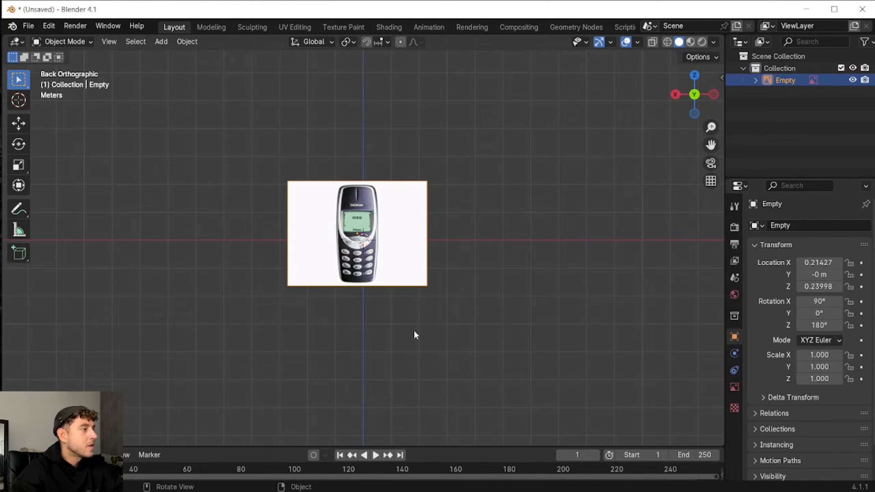
scroll(414, 335, up, 5)
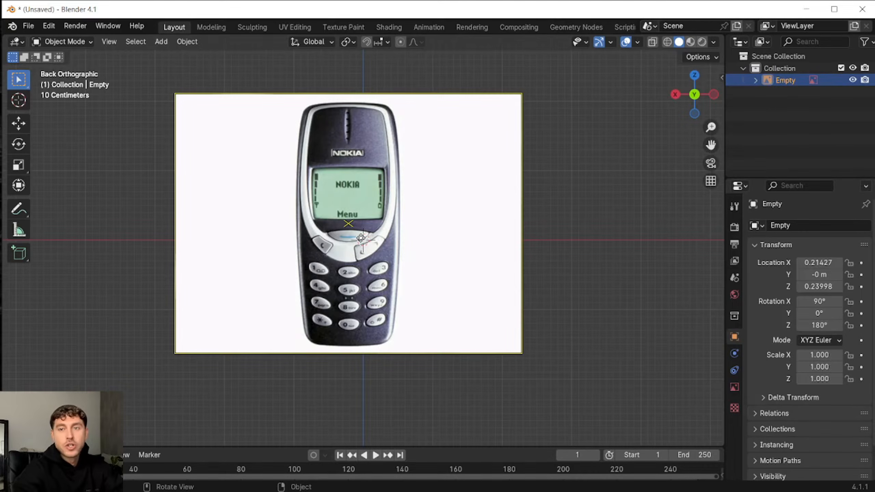
Centre the reference image by setting its X and Z location to 0 m
key(n)
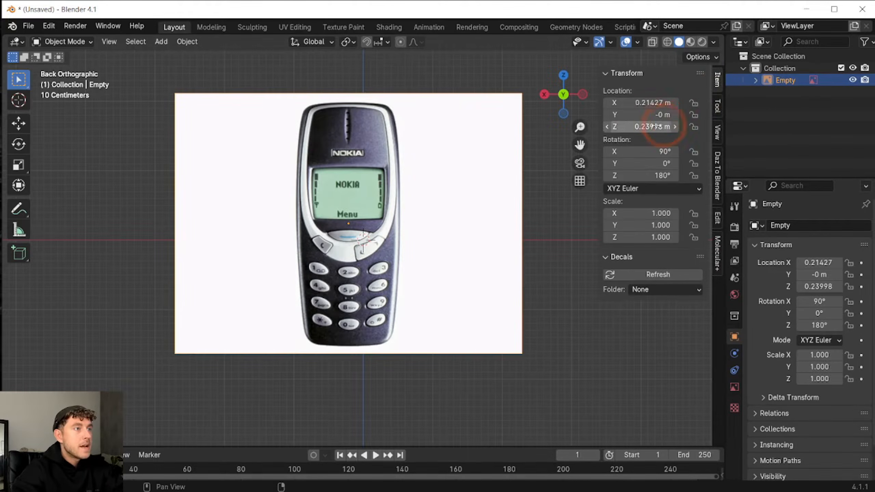
click(653, 103)
text(0)
key(Return)
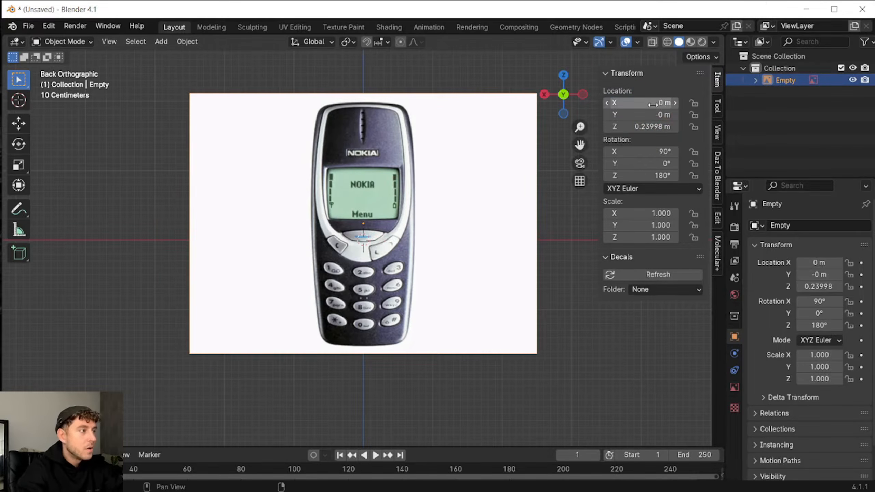
click(668, 126)
text(0)
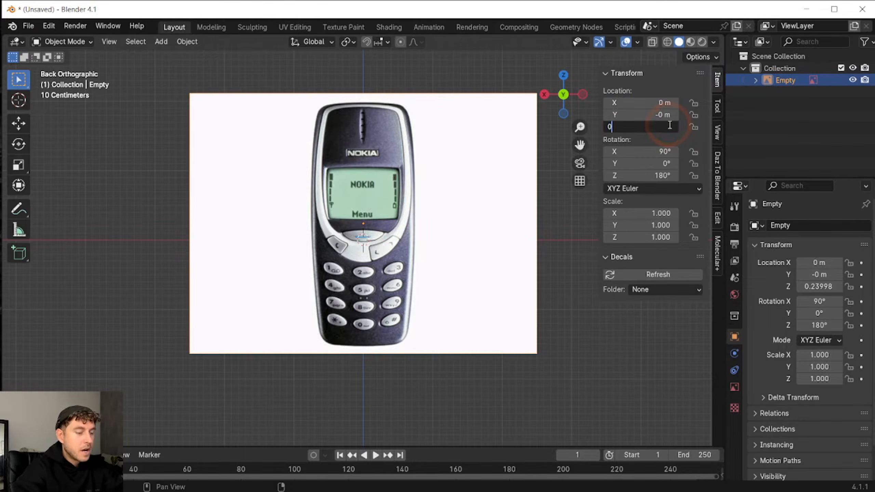
key(Return)
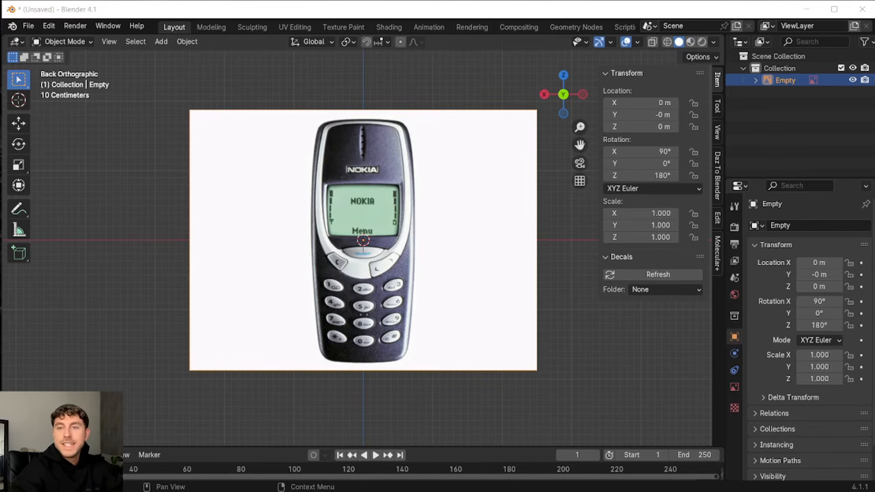
Add a cube mesh at the origin over the phone reference image
click(161, 42)
mouse_move(203, 55)
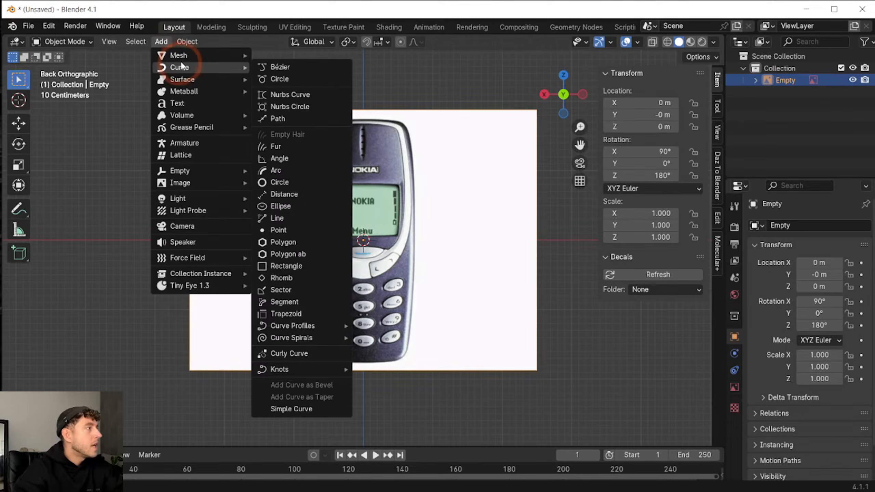
click(310, 67)
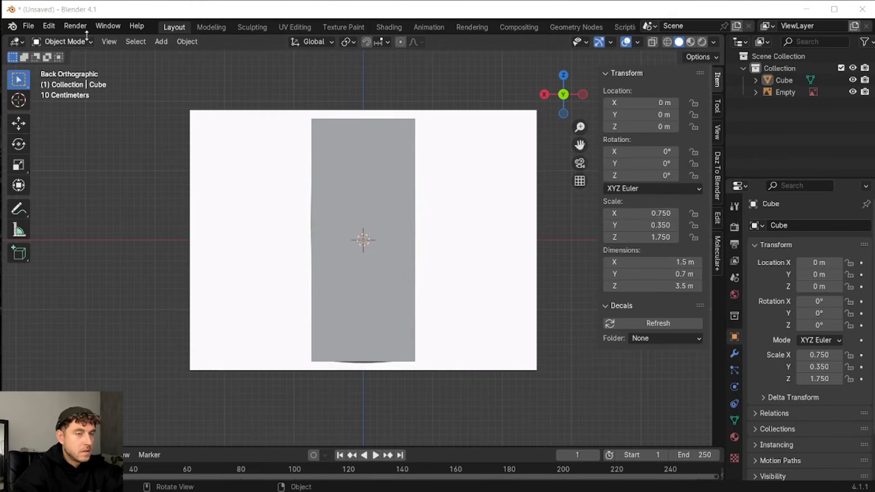
Enter Edit Mode on the cube and add 10 horizontal loop cuts along its height
click(62, 42)
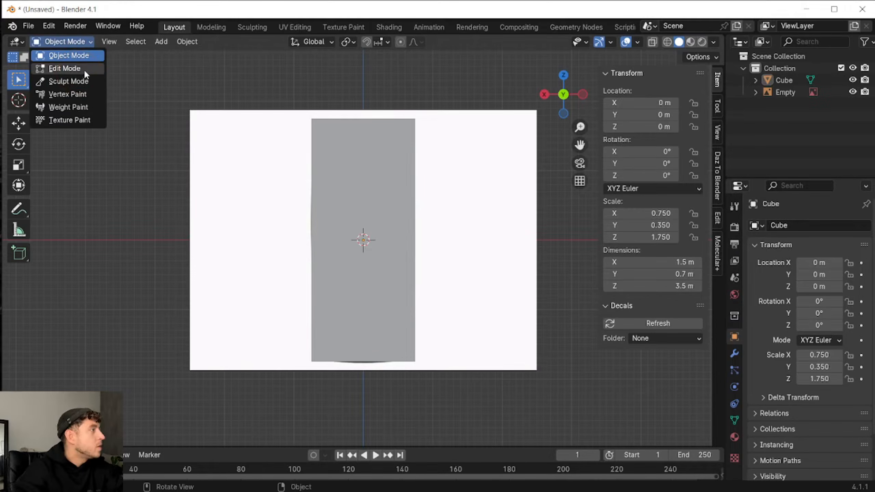
click(784, 80)
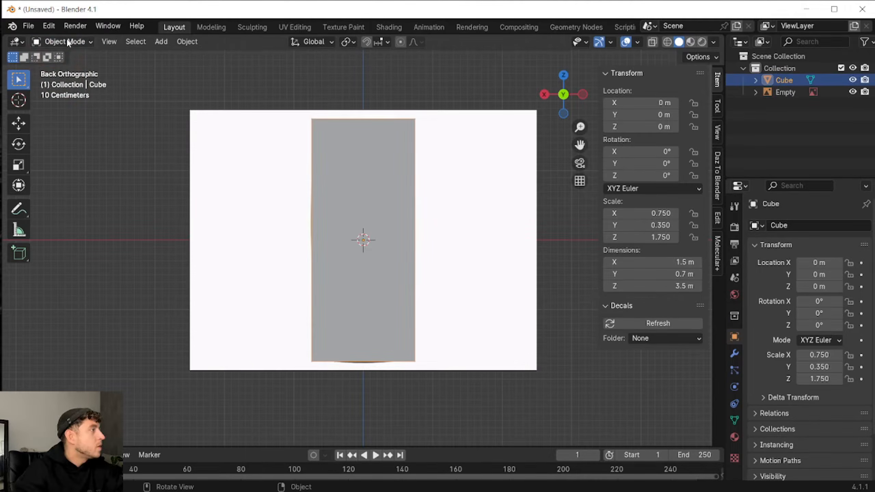
key(Tab)
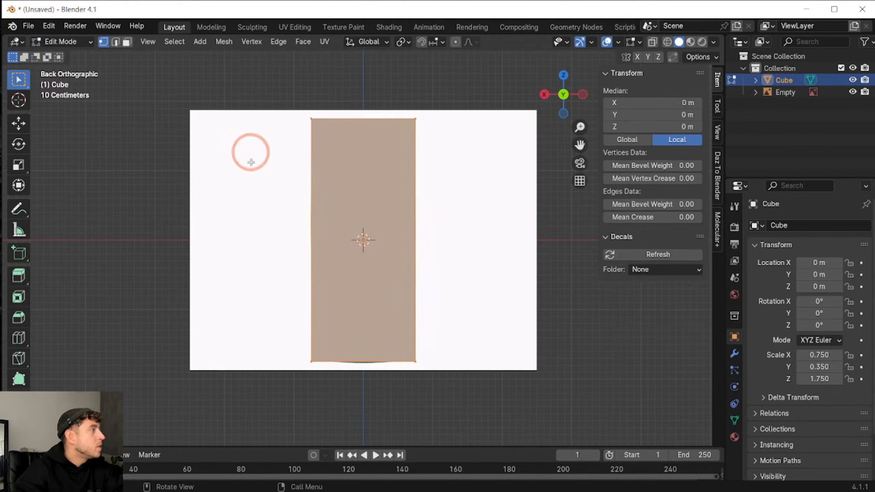
click(18, 338)
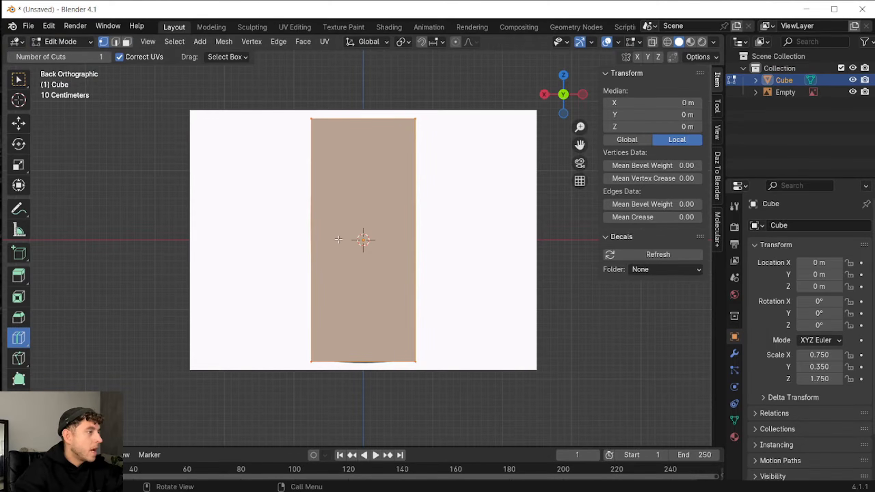
click(313, 238)
click(147, 326)
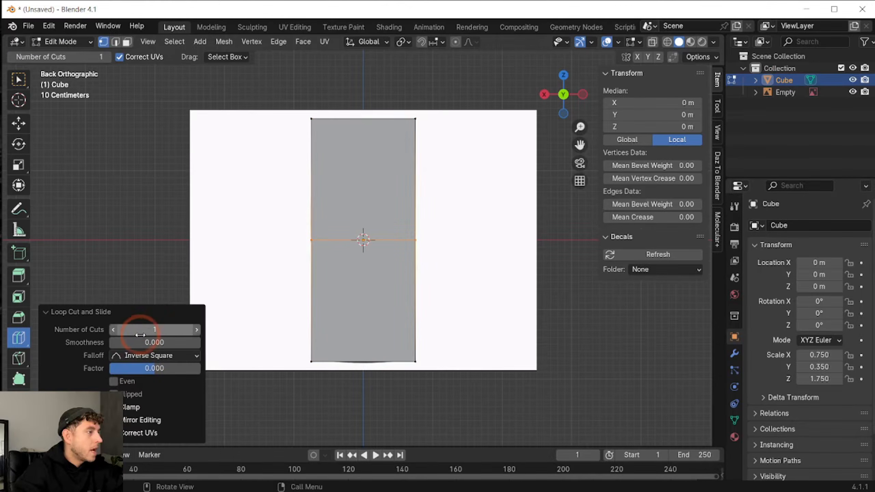
text(10)
key(Return)
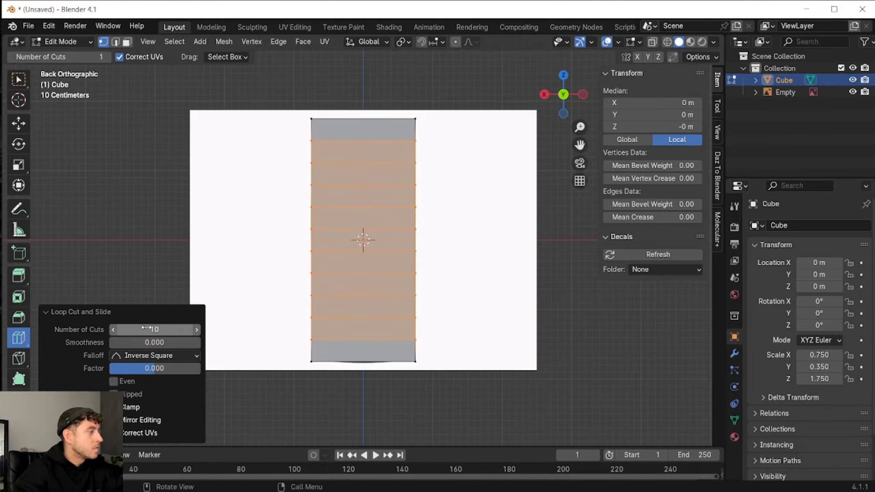
In wireframe shading with X mirroring, move the cube's outer vertices inward to follow the phone's outline in the reference image
click(17, 124)
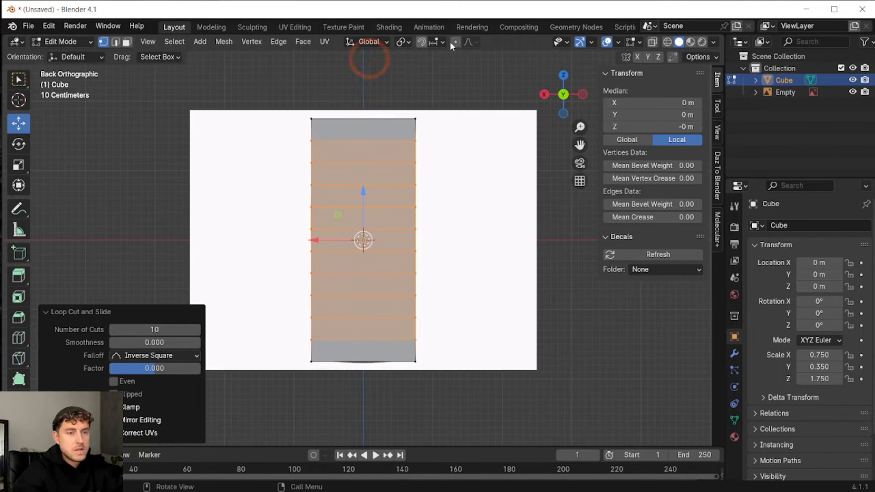
click(667, 42)
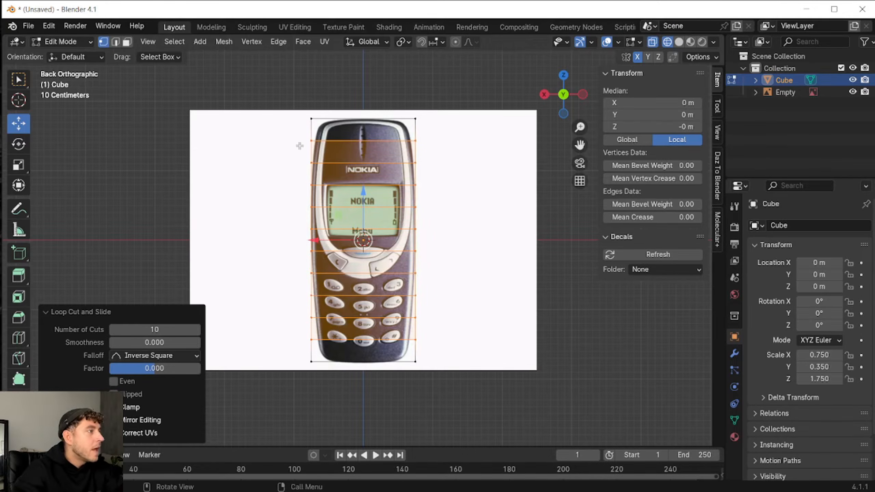
scroll(299, 146, up, 1)
alt+click(299, 121)
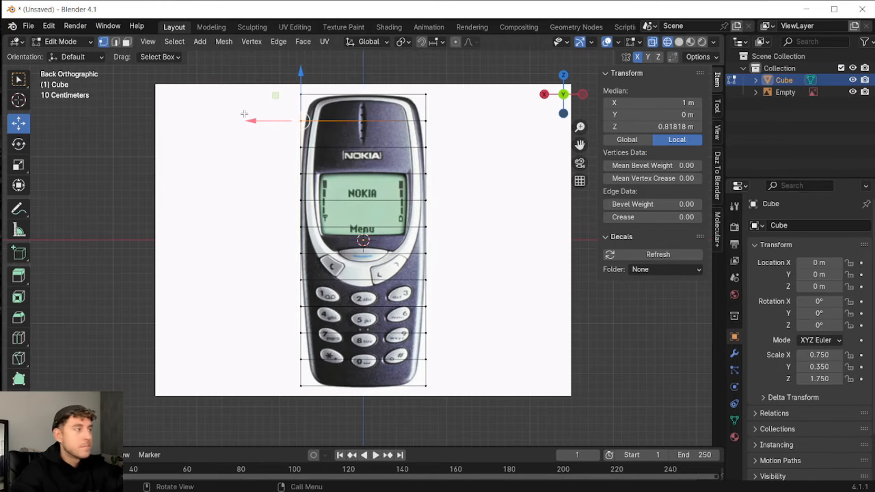
drag(251, 121, 266, 94)
alt+click(297, 94)
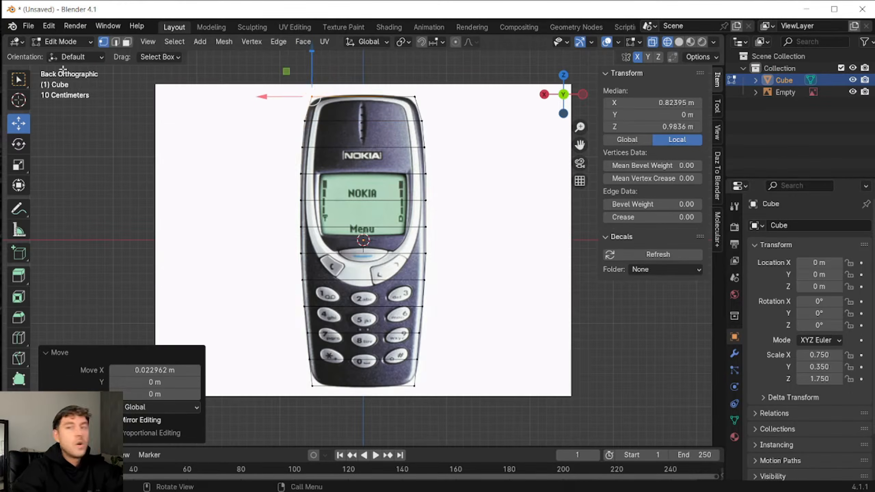
Return the cube to Object Mode and display the viewport in solid shading
click(59, 42)
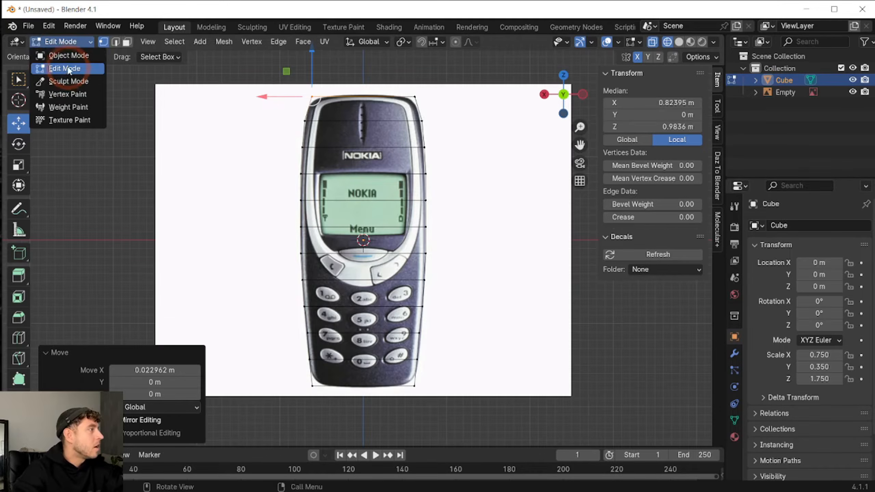
click(52, 41)
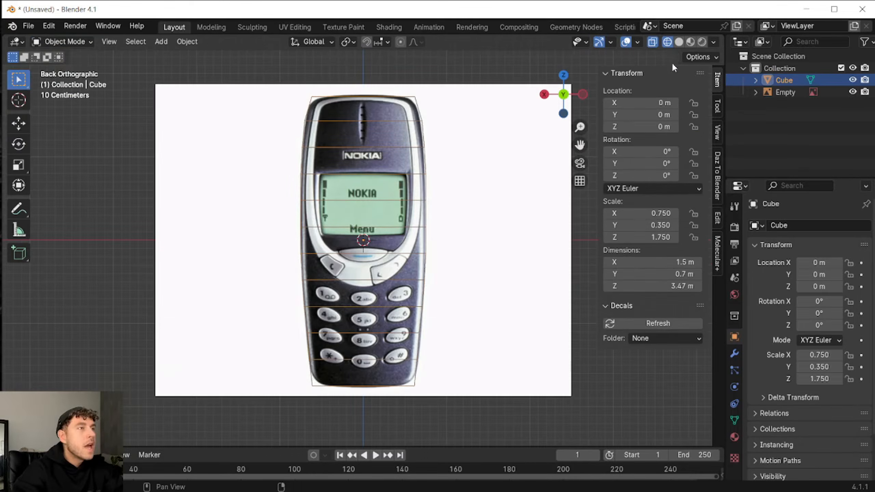
click(677, 46)
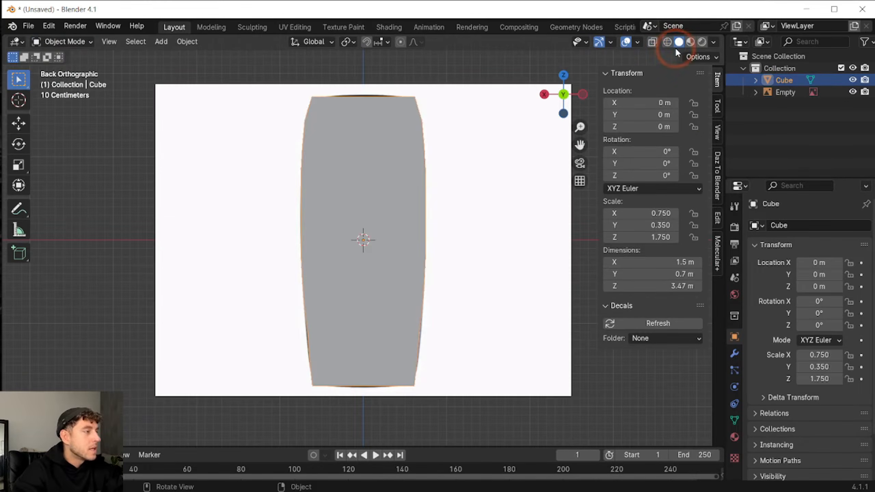
Add a Bevel modifier to the cube with an amount of 0.2 m and 10 segments
click(734, 353)
click(766, 225)
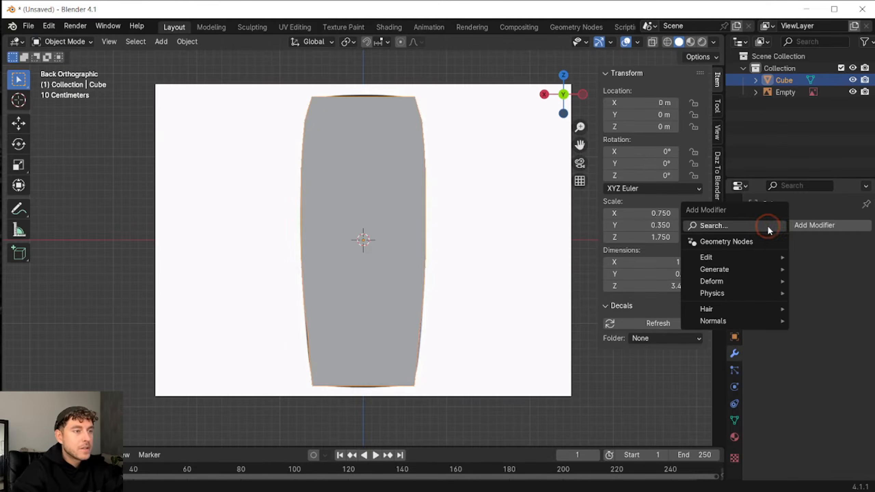
mouse_move(719, 269)
click(629, 80)
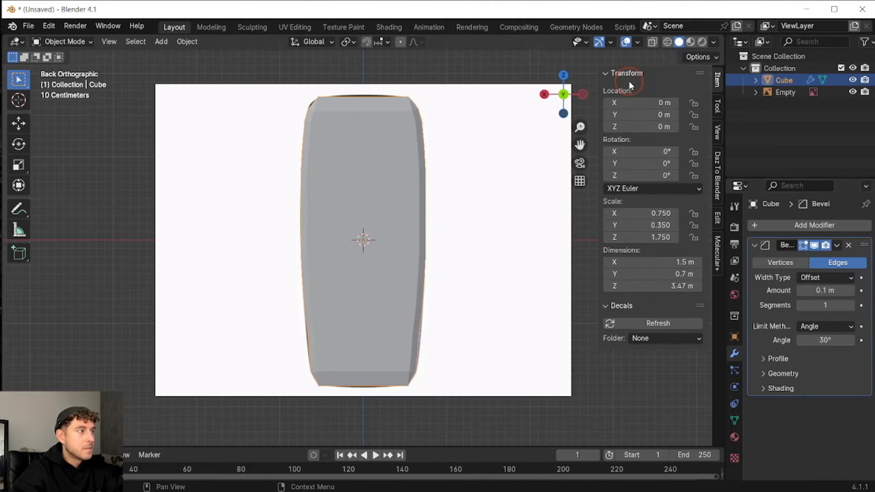
click(820, 289)
text(0.2)
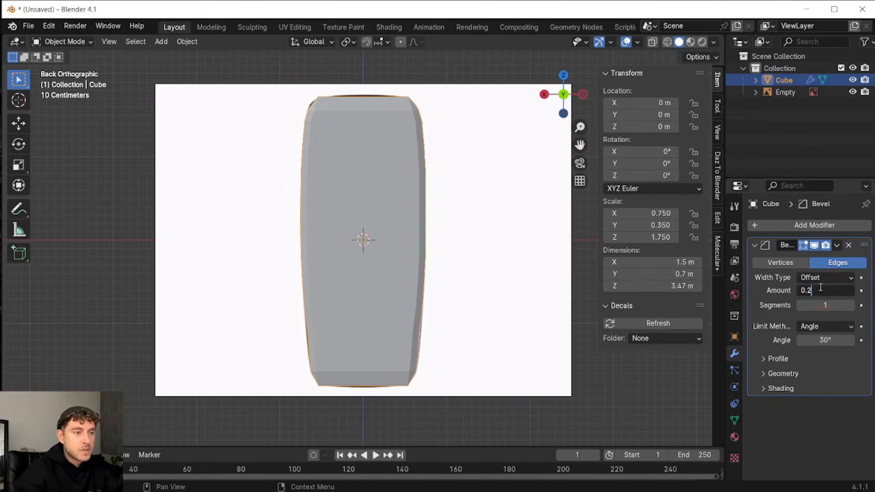
key(Return)
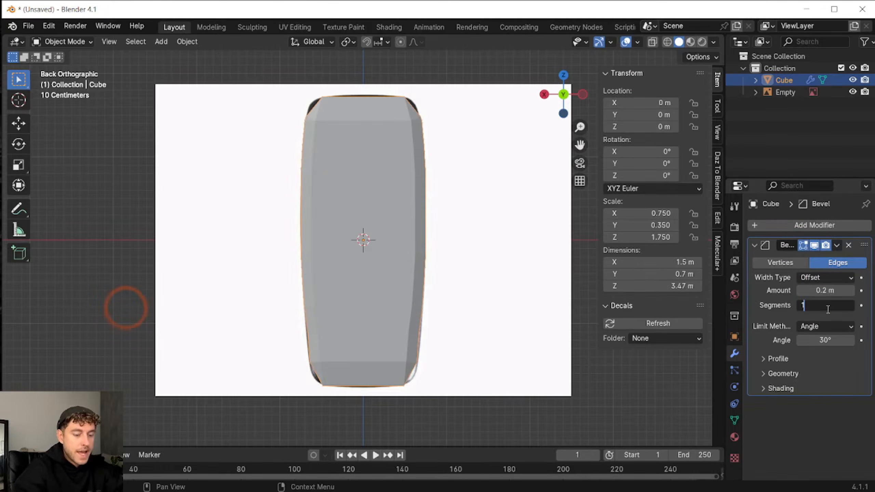
click(825, 304)
text(10)
key(Return)
Add a Subdivision Surface modifier with both viewport and render levels set to 3
click(781, 222)
mouse_move(757, 217)
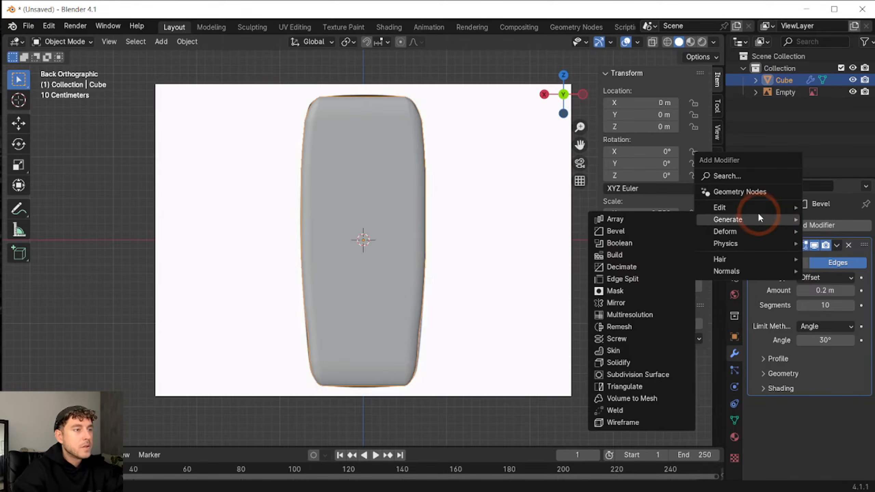
click(644, 374)
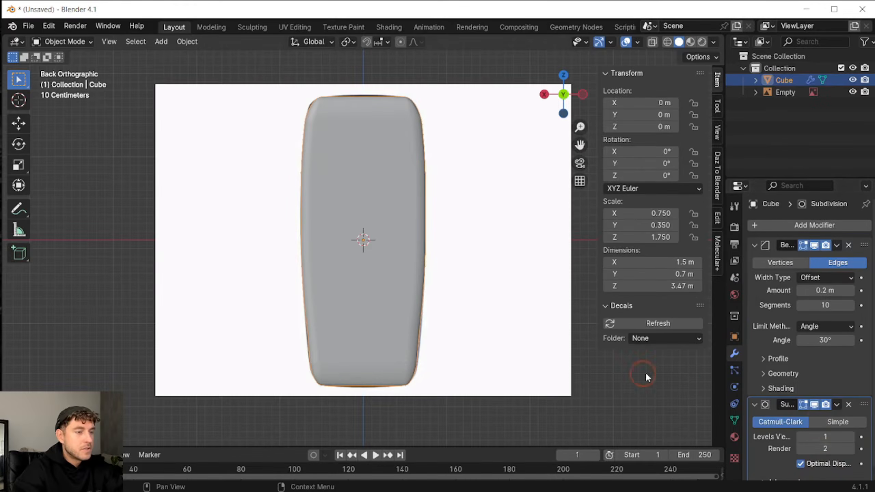
click(819, 437)
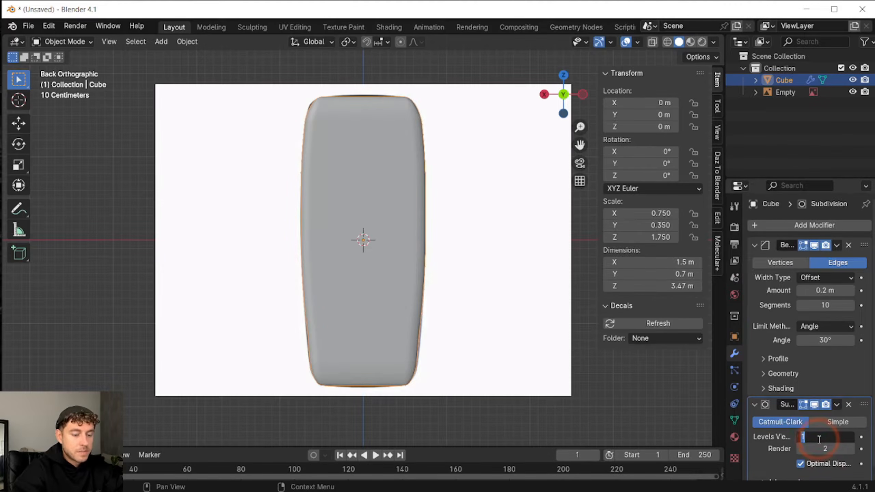
text(3)
key(Return)
click(824, 448)
text(3)
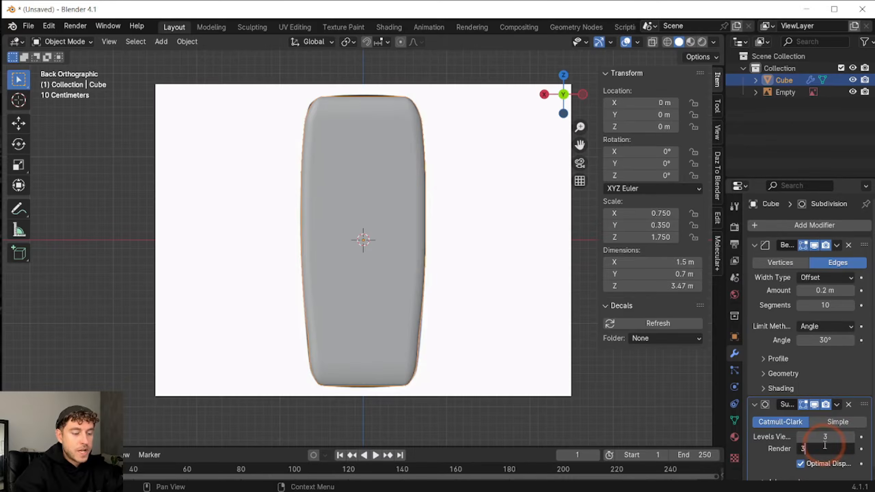
key(Return)
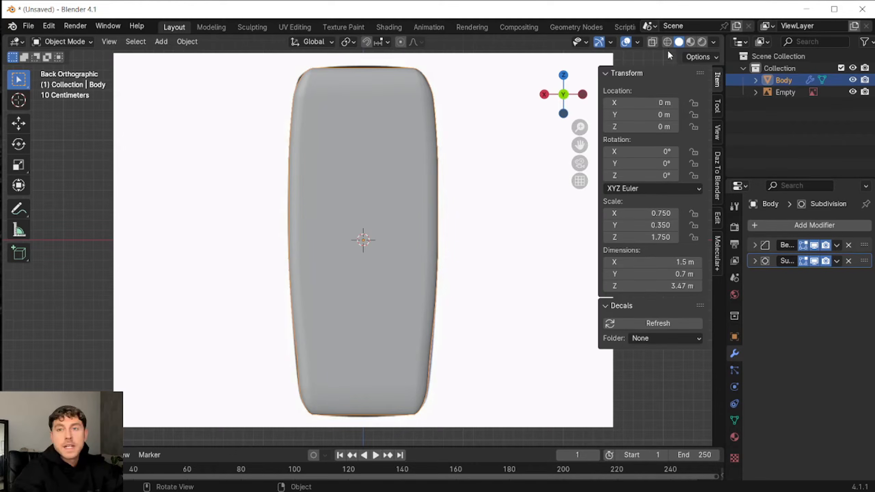
Display the viewport in wireframe shading, add a cylinder mesh, and set its X rotation to 90°
click(667, 43)
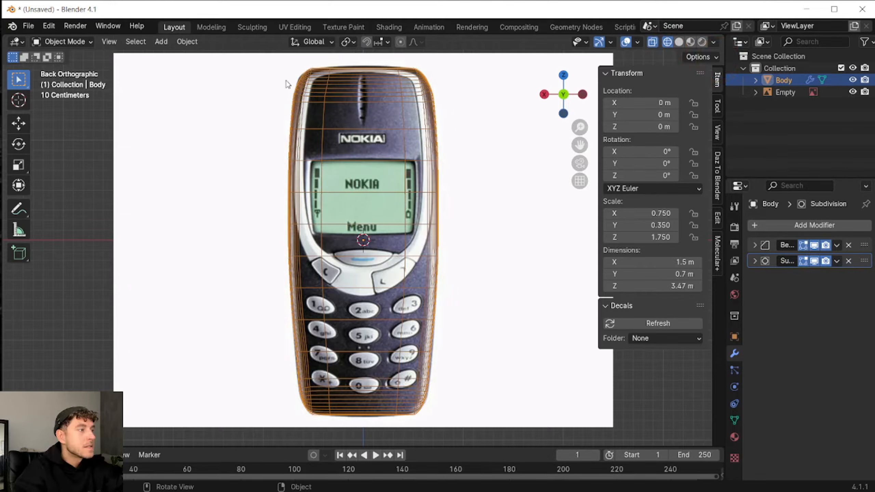
click(161, 41)
mouse_move(185, 55)
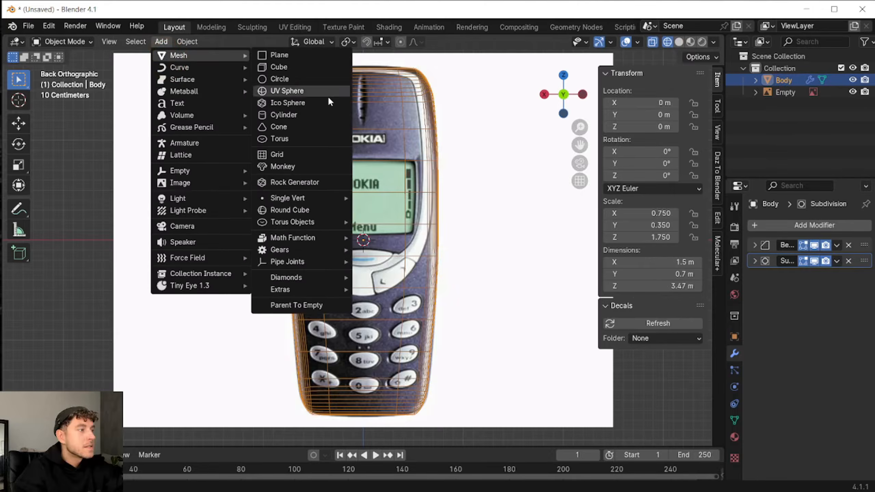
click(283, 115)
double_click(654, 153)
text(90)
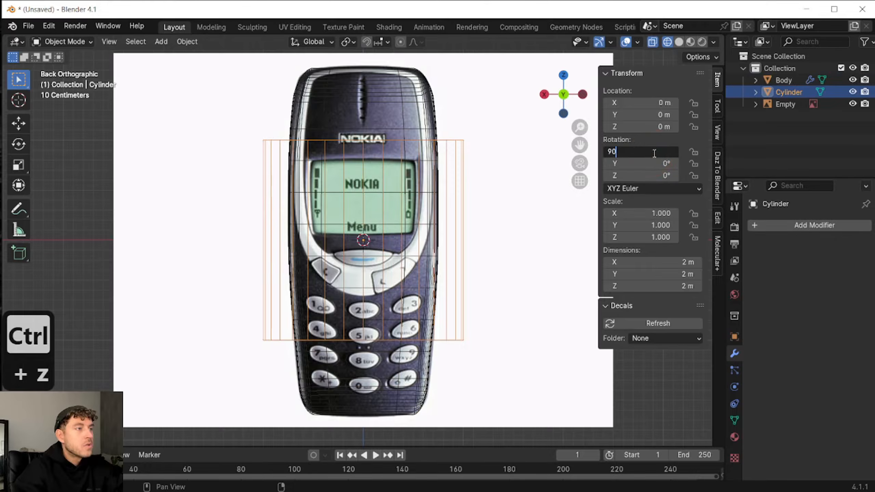
key(Return)
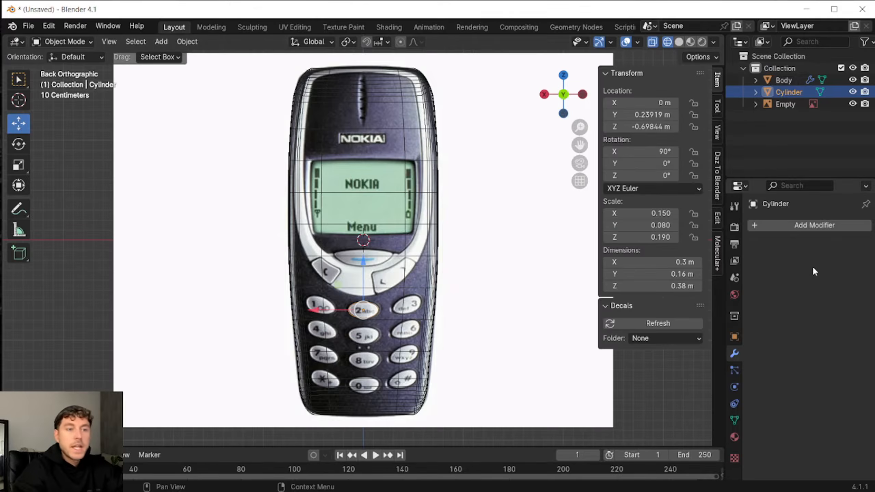
Add a Simple Deform modifier to the cylinder, set to Bend with an angle of -30° around the Z axis
click(815, 227)
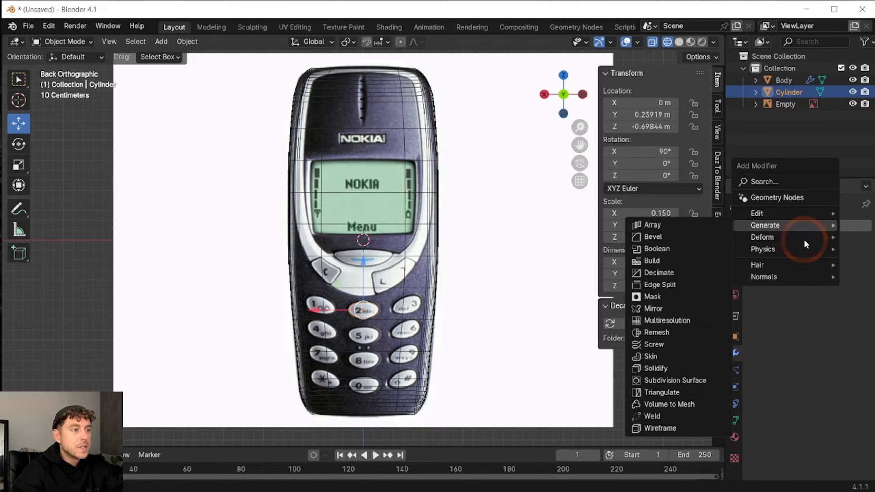
mouse_move(771, 237)
click(689, 333)
click(794, 262)
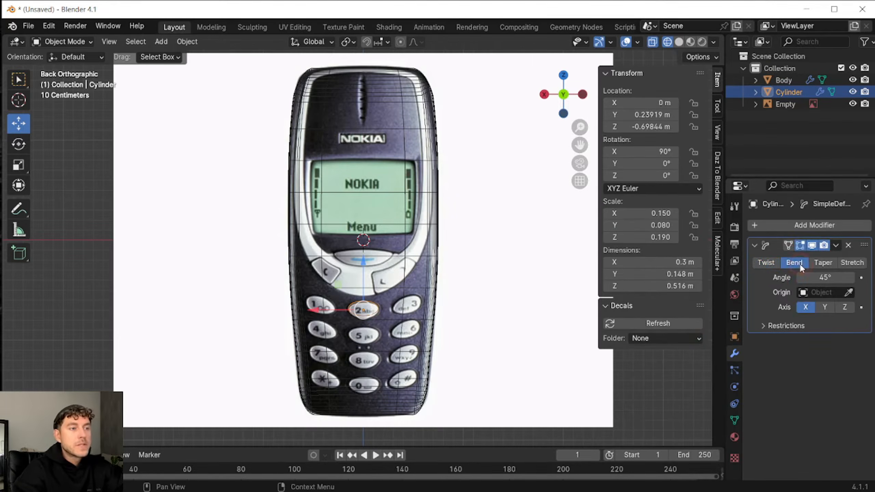
click(825, 278)
text(-)
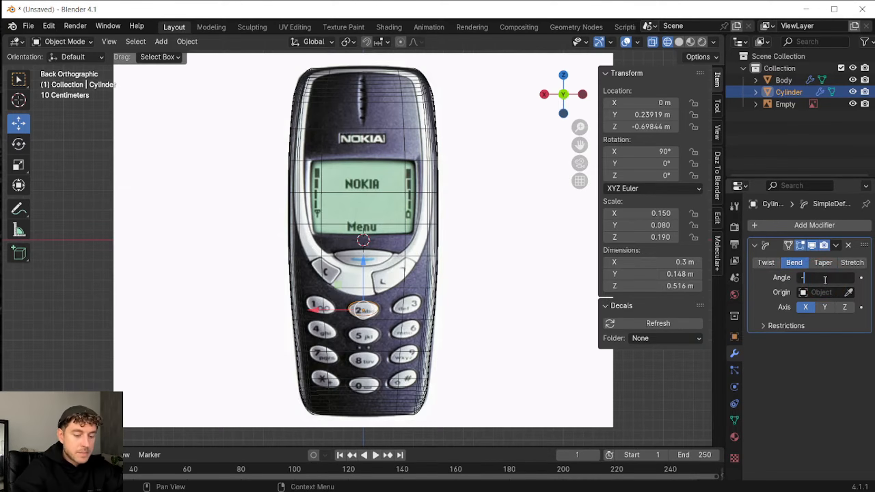
text(30)
key(Return)
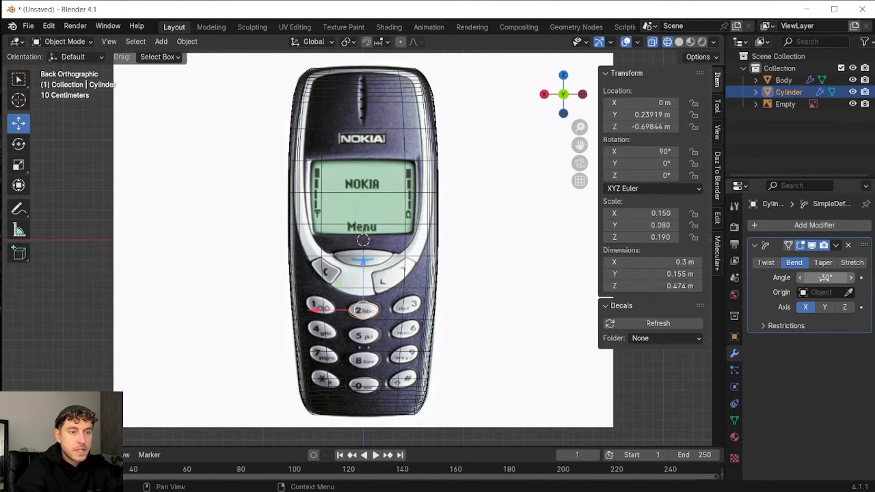
click(847, 308)
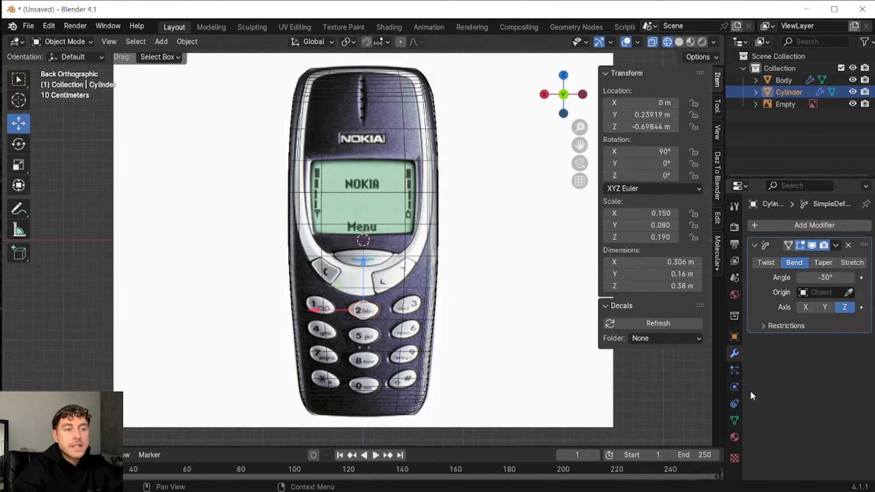
Add a Bevel modifier to the cylinder with an amount of 0.2 m and 10 segments
click(772, 226)
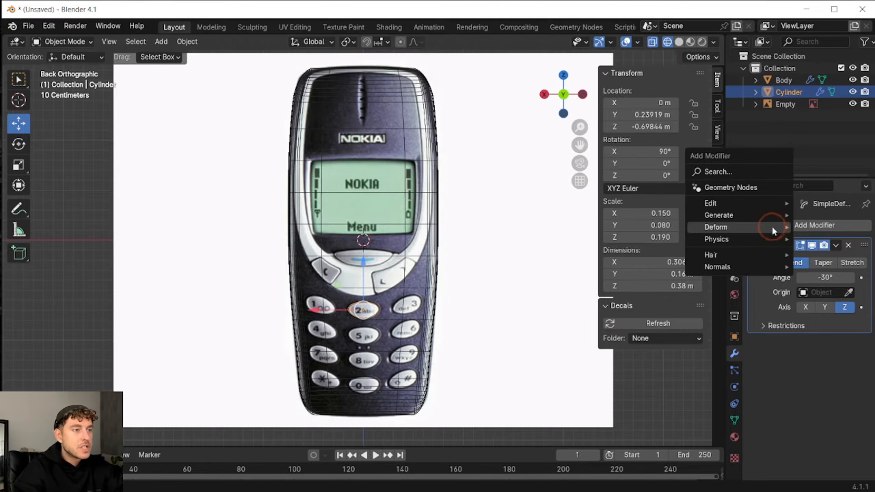
mouse_move(766, 213)
click(609, 226)
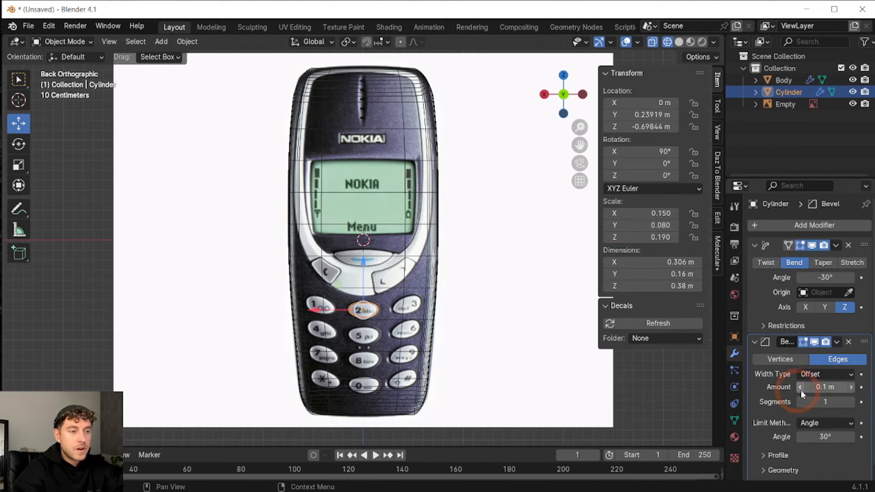
click(817, 387)
text(0.2)
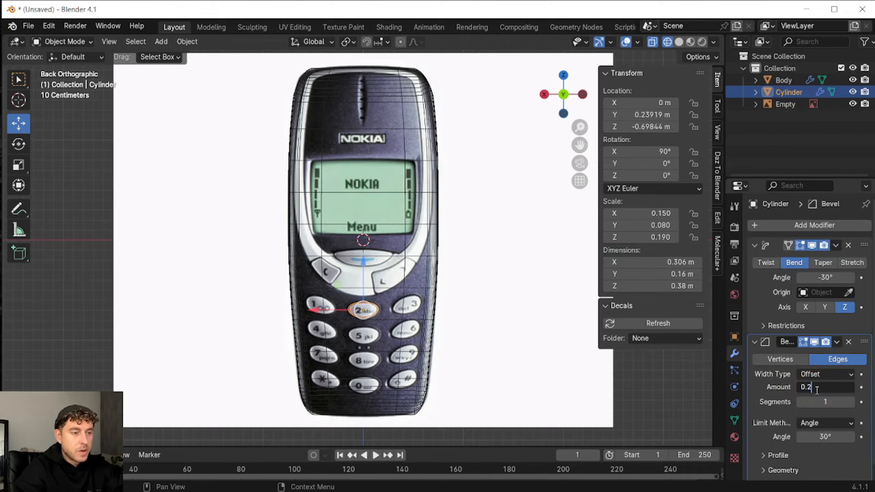
key(Return)
click(823, 402)
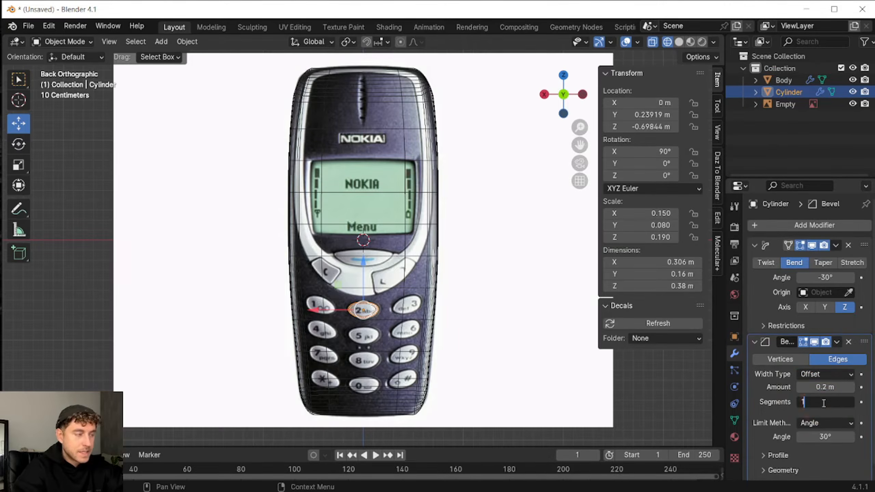
text(10)
key(Return)
Add an Array modifier to the cylinder with a count of 4 and relative offset factors of 0 in X and -1.56 in Y
scroll(304, 265, up, 2)
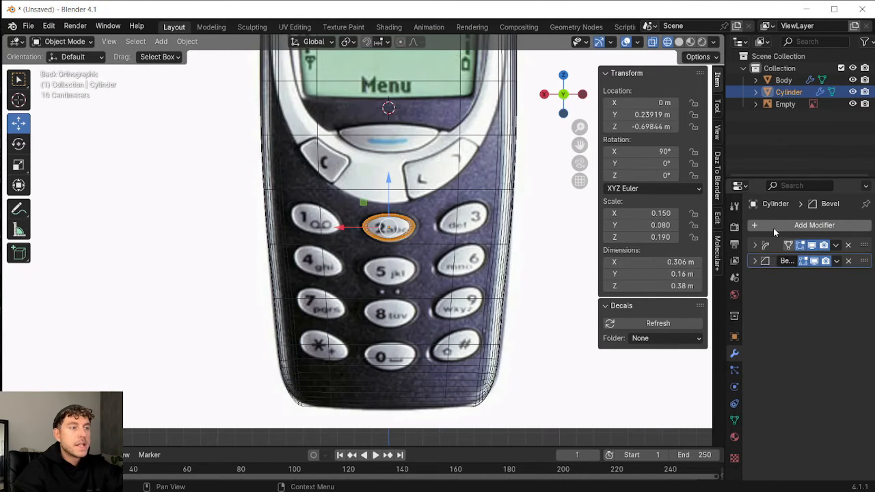
click(775, 227)
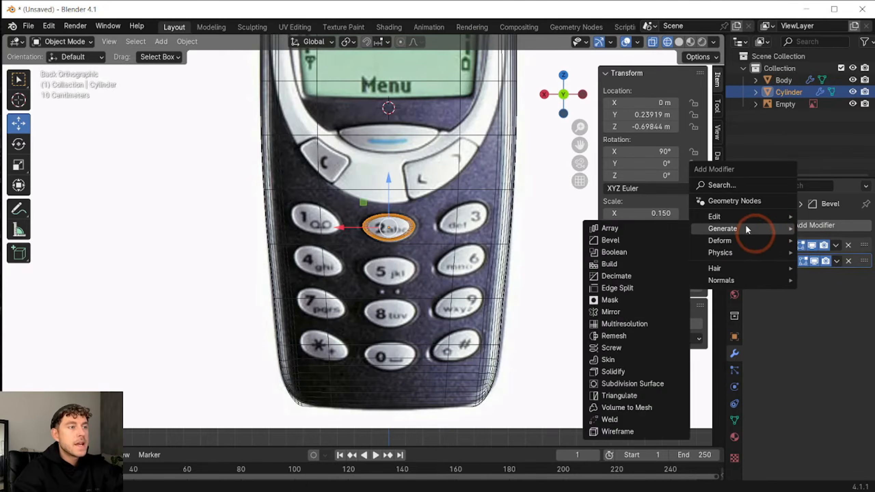
mouse_move(742, 213)
mouse_move(744, 228)
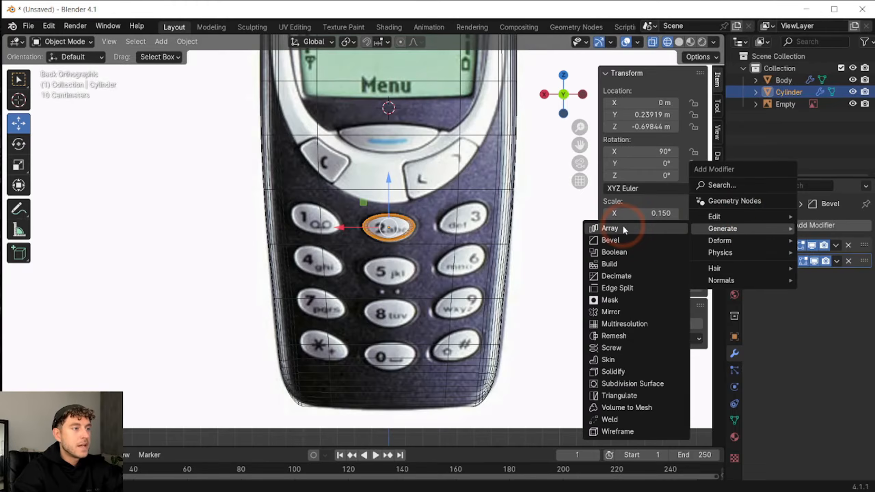
click(622, 224)
click(824, 309)
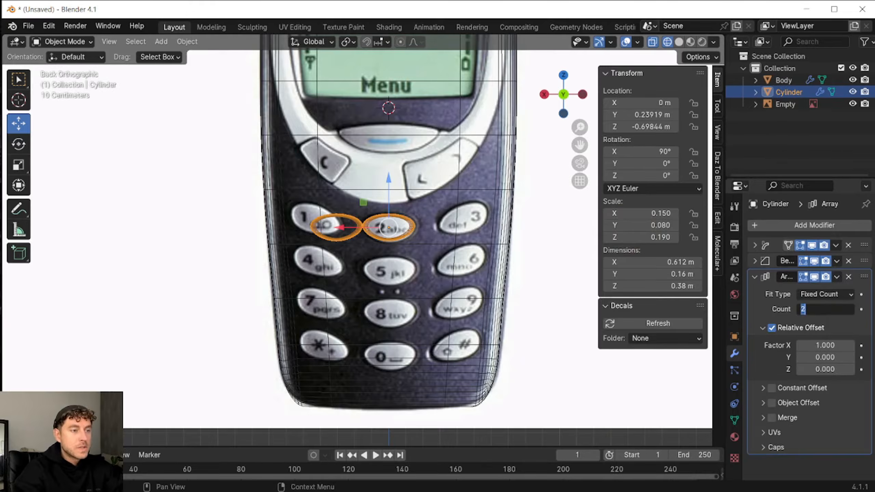
text(4)
key(Return)
click(810, 346)
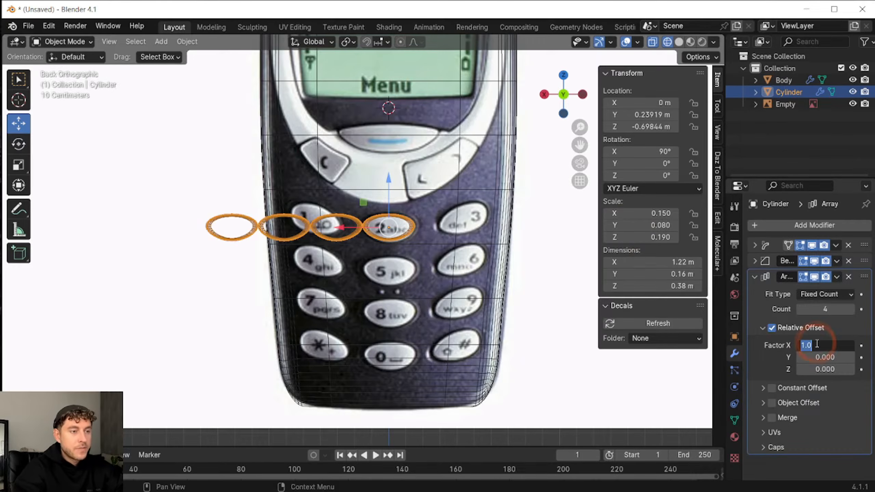
text(0)
key(Return)
click(819, 358)
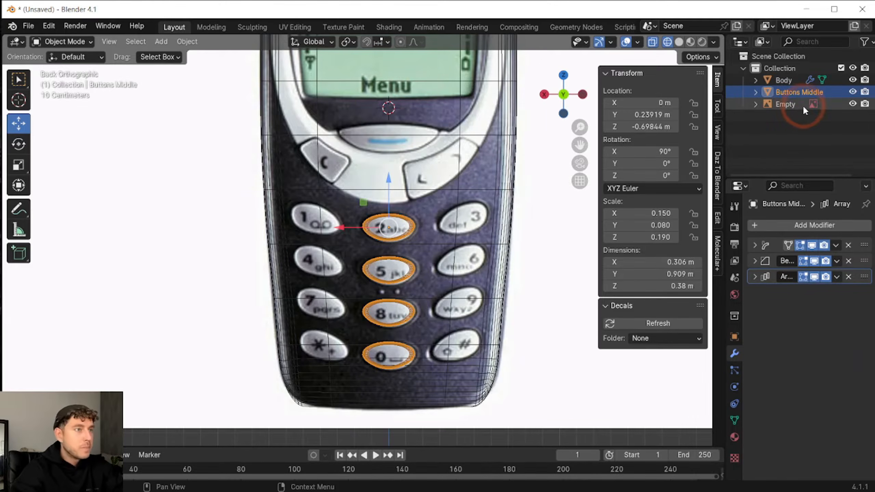
Duplicate the middle button column and move the copy over the 1, 4, 7 and * keys in the reference image
key(ctrl+c)
key(ctrl+v)
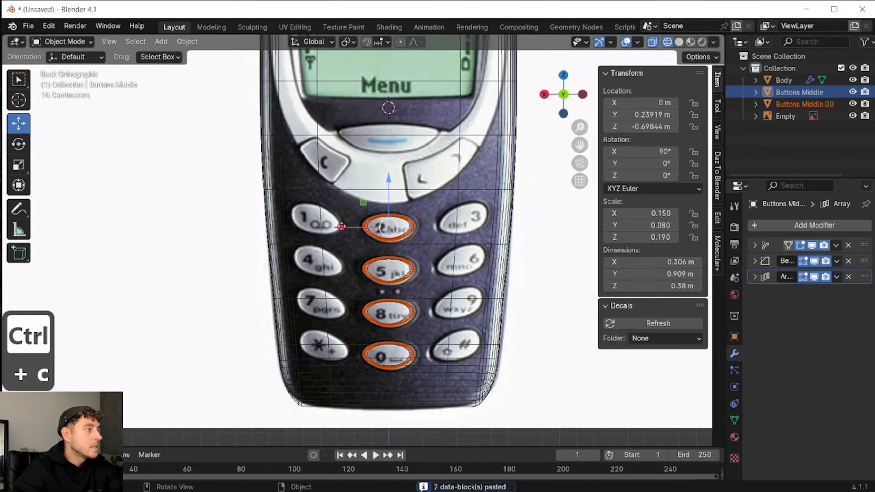
drag(341, 227, 256, 224)
Change the copied column's Simple Deform modifier to Taper with a factor of 0.3 along the X axis
click(754, 245)
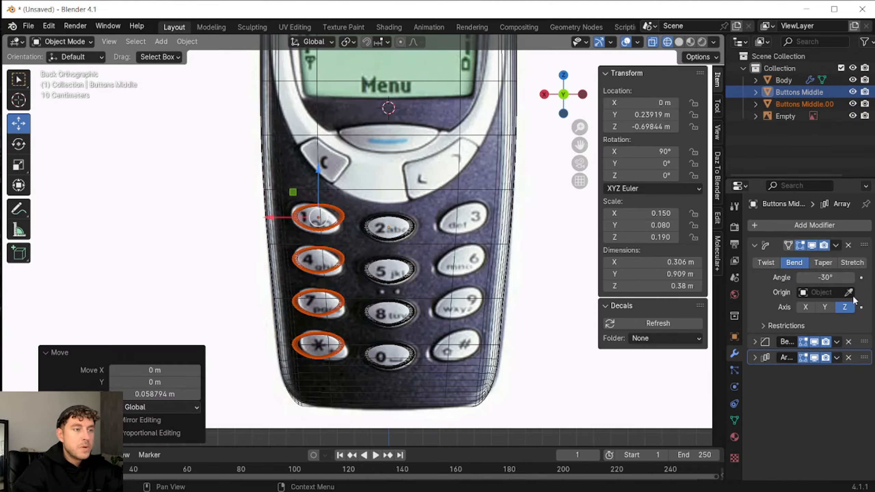
click(827, 267)
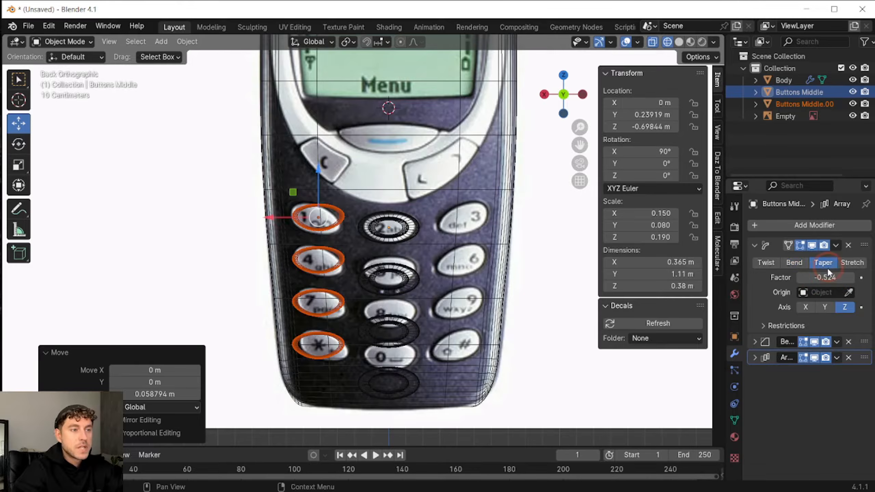
click(826, 277)
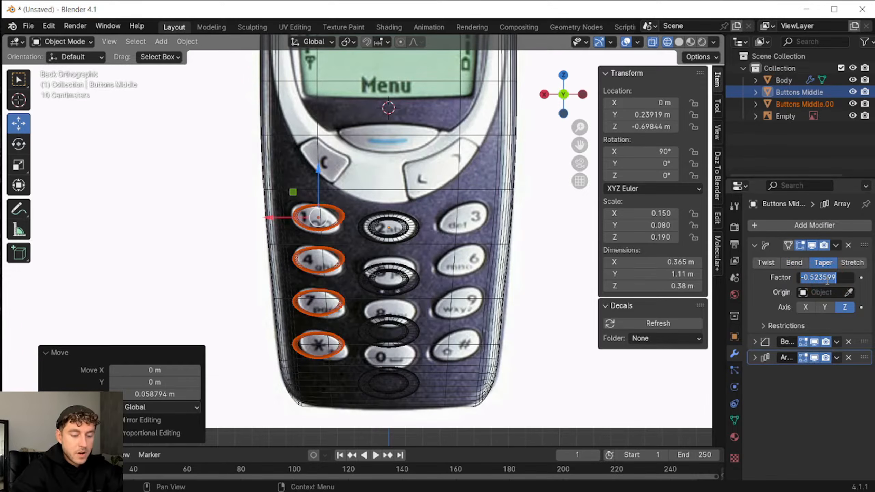
text(0.)
text(3)
key(Return)
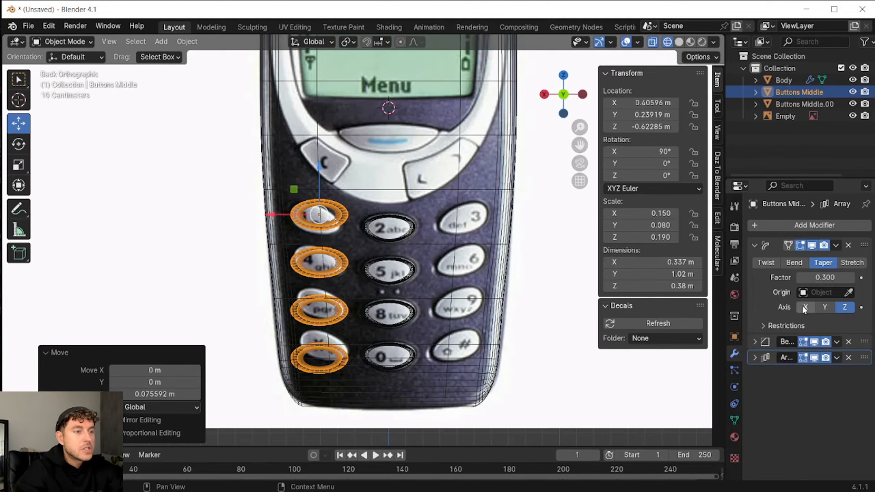
click(804, 309)
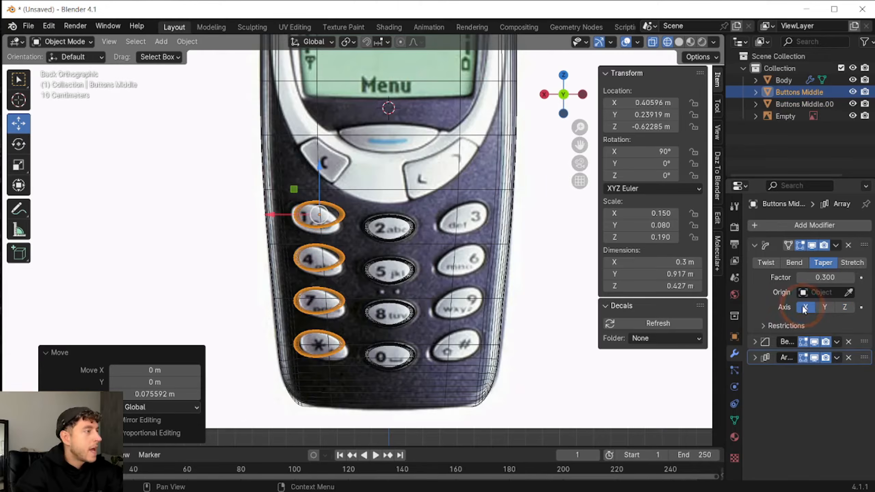
click(827, 279)
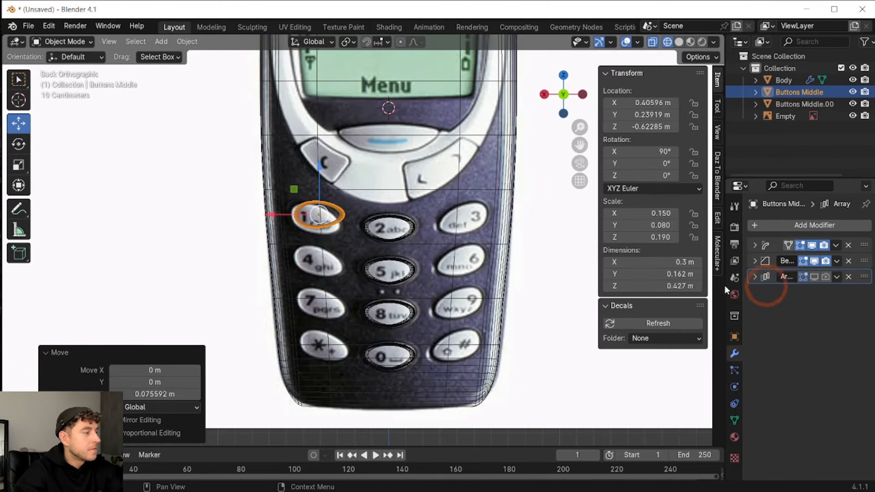
Rotate the copied button by about 16° to follow the slant of the 1 key, and apply its rotation
click(20, 144)
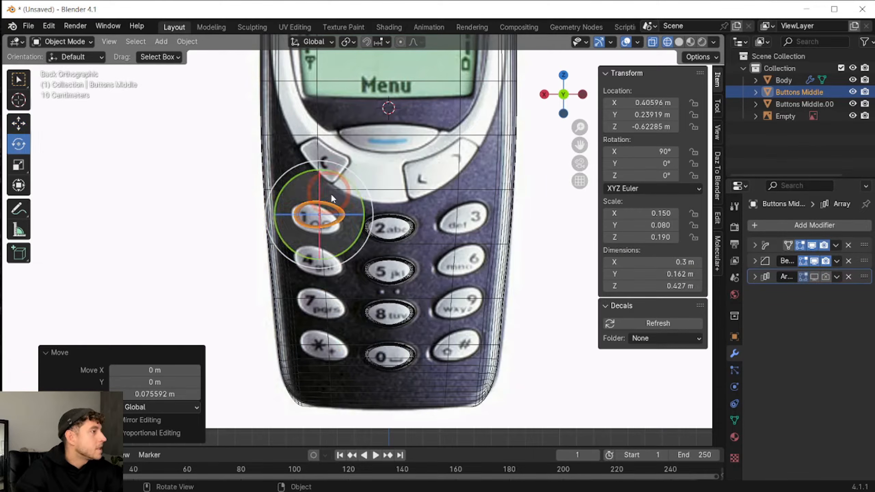
drag(351, 183, 346, 189)
key(ctrl+a)
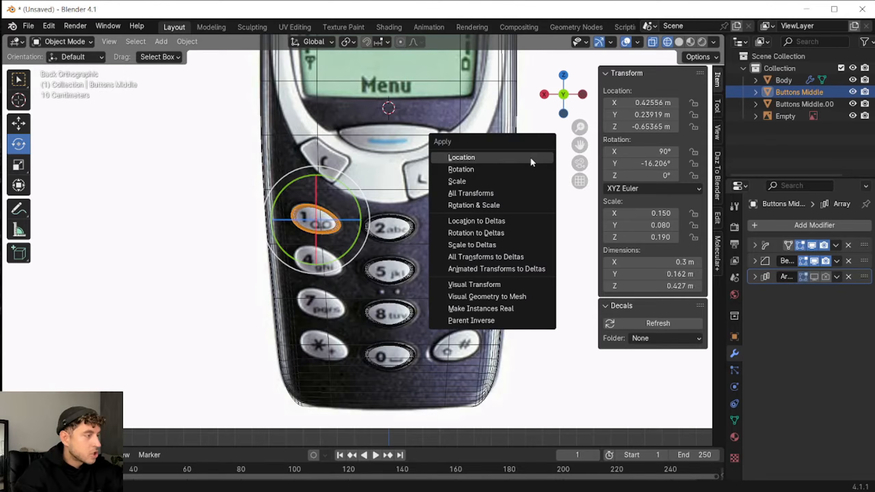
click(509, 170)
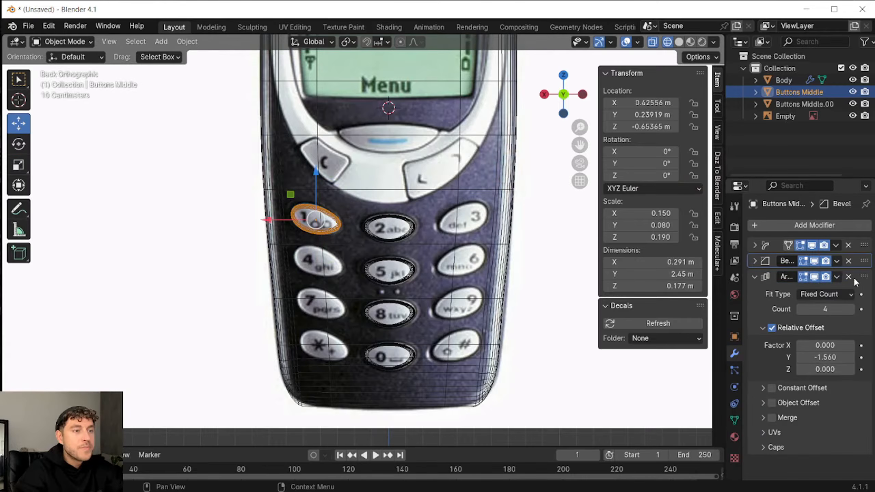
Replace the copied button's Array modifier with a new one that has a count of 4
click(848, 277)
click(776, 227)
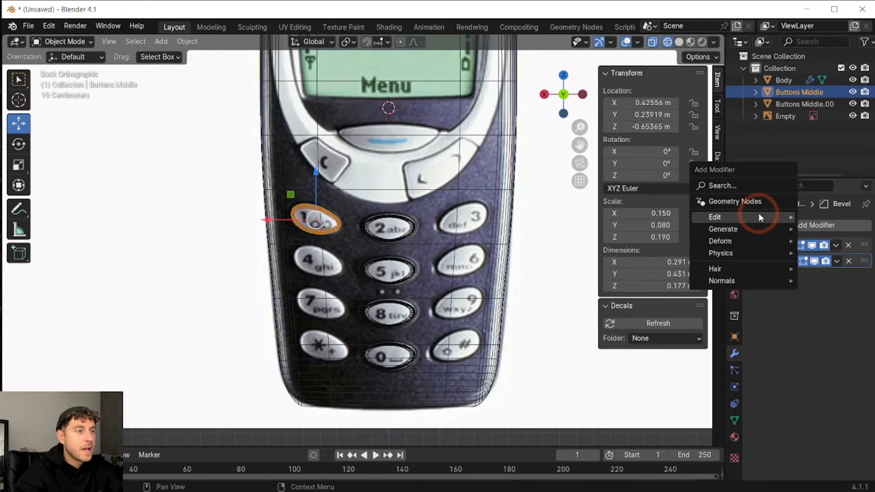
click(801, 336)
click(834, 309)
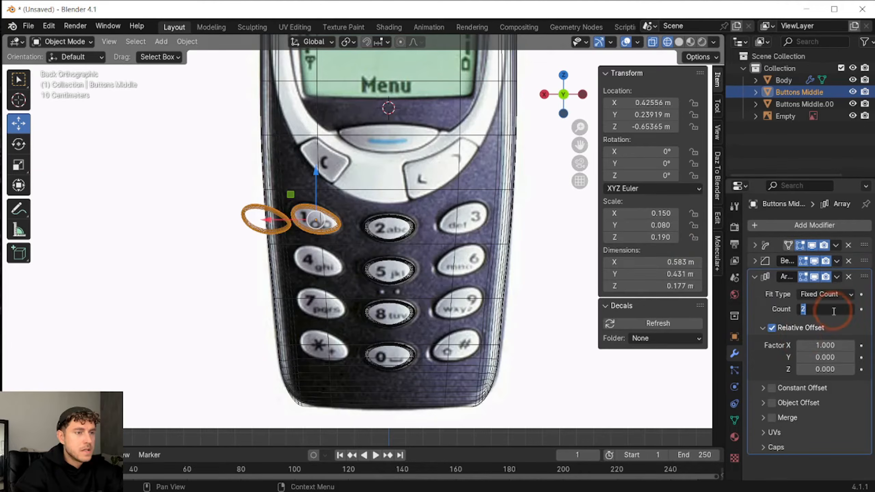
text(4)
key(Return)
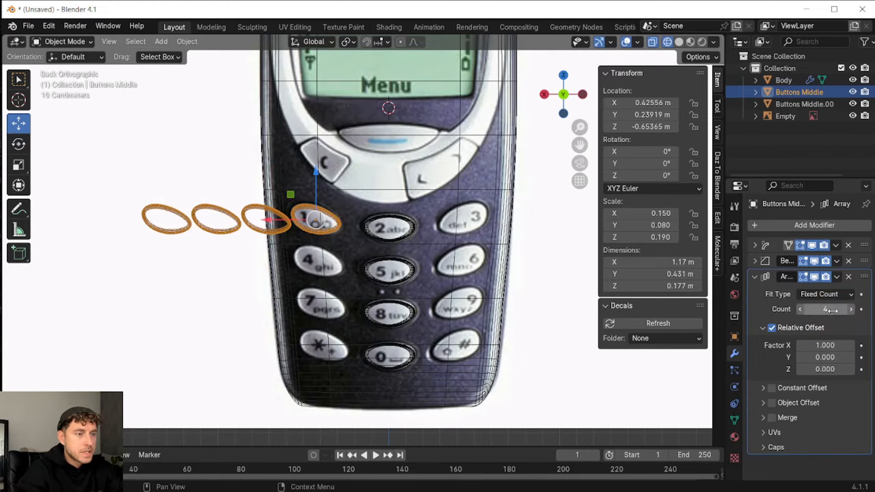
Set the copied button's Array relative offset to 0 on X and -1.35 on Z to stack the buttons downward
click(812, 346)
text(0)
key(Return)
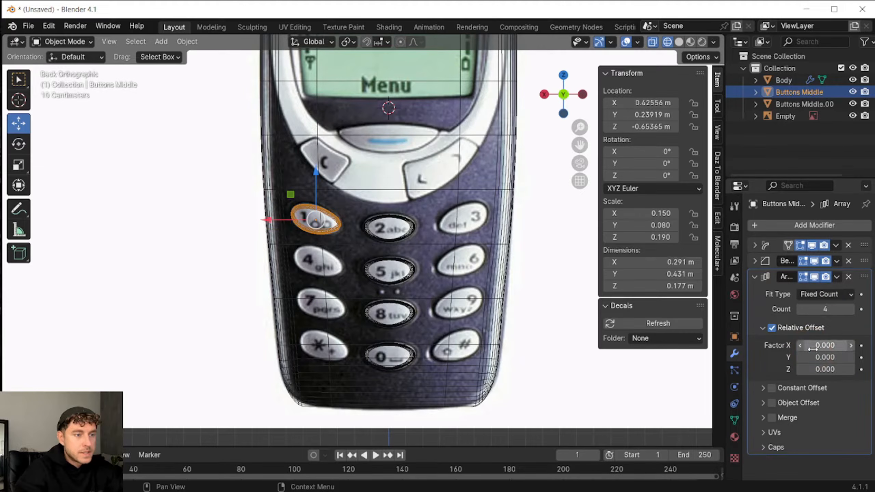
click(856, 369)
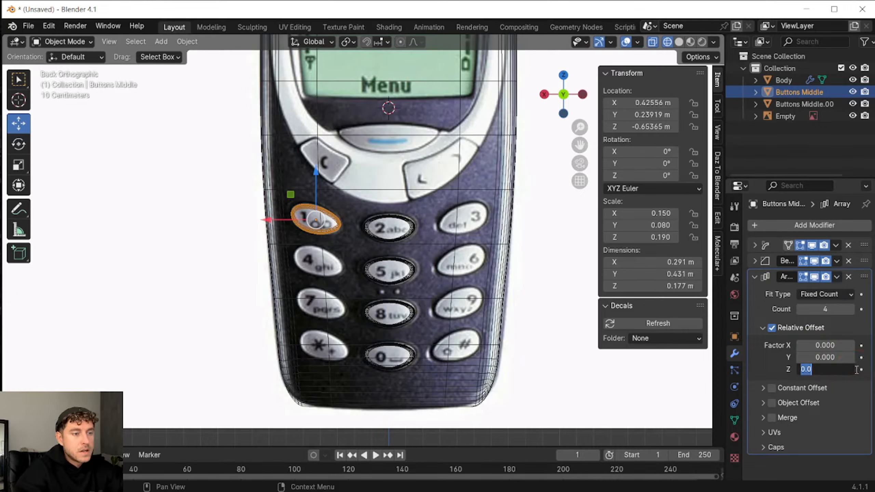
text(-1.35)
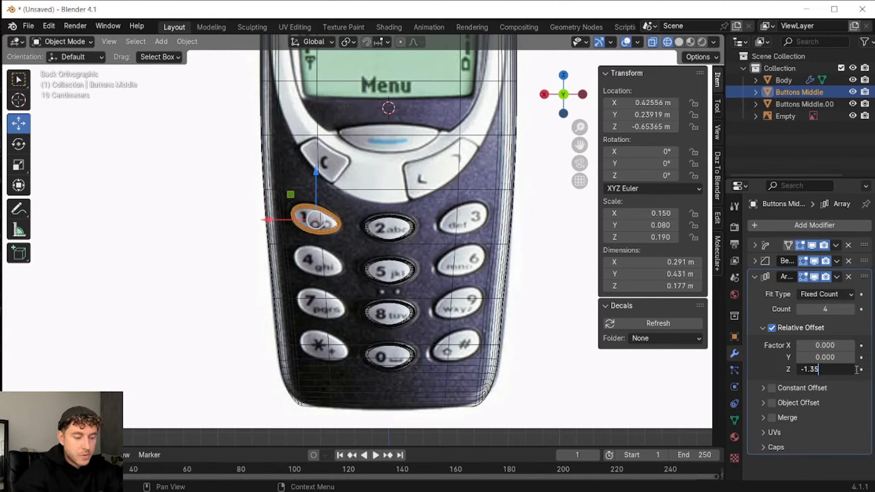
key(Return)
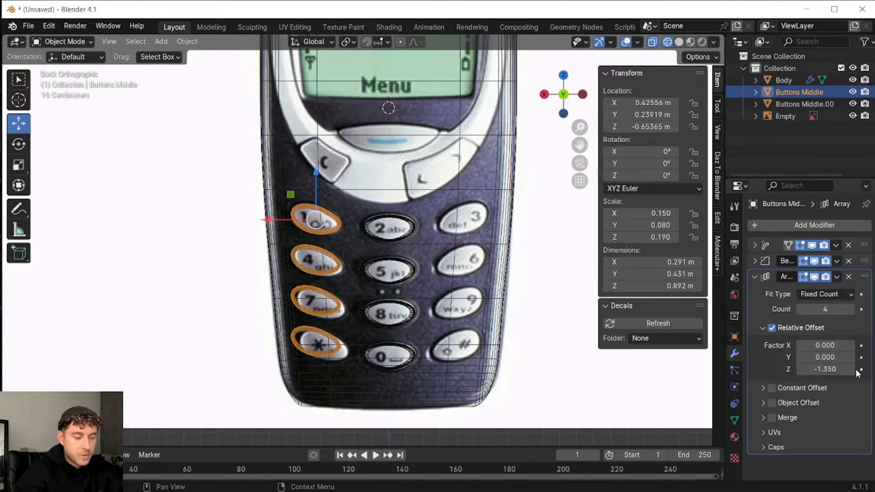
Enable the Array's constant offset with an X distance of -0.1 so the column follows the 1, 4, 7 and * keys
click(770, 388)
click(763, 388)
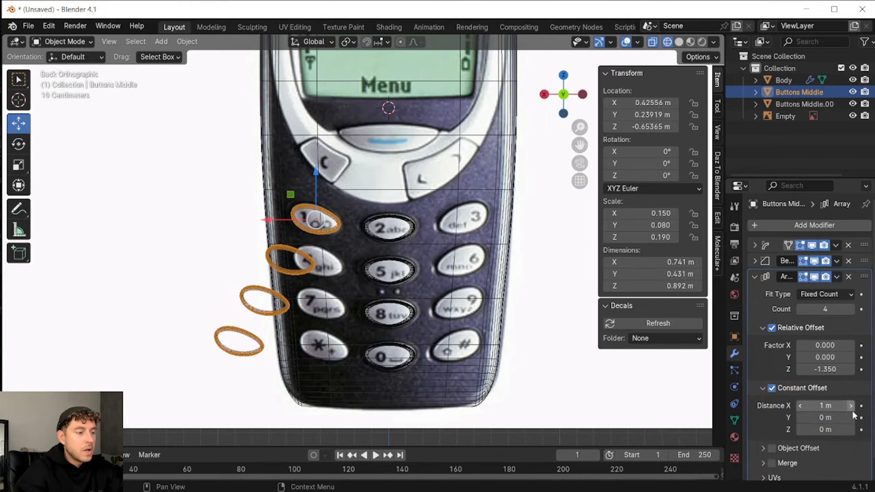
click(825, 406)
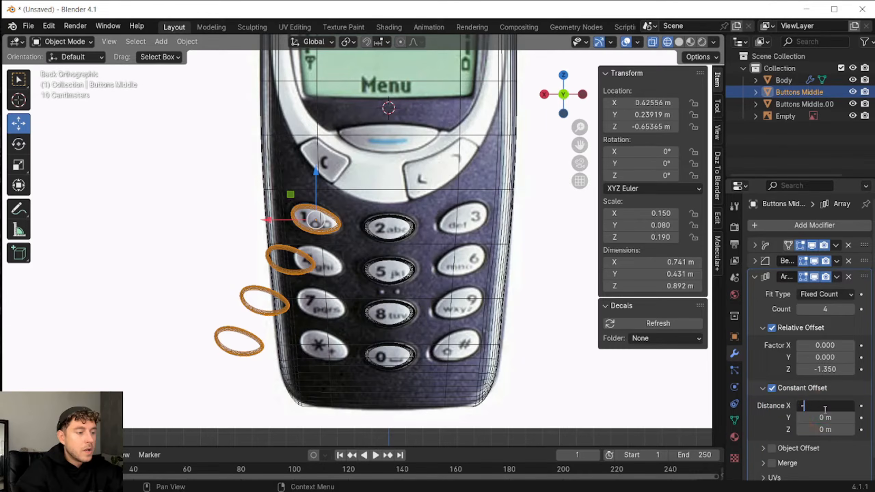
text(-0.1)
key(Return)
click(754, 276)
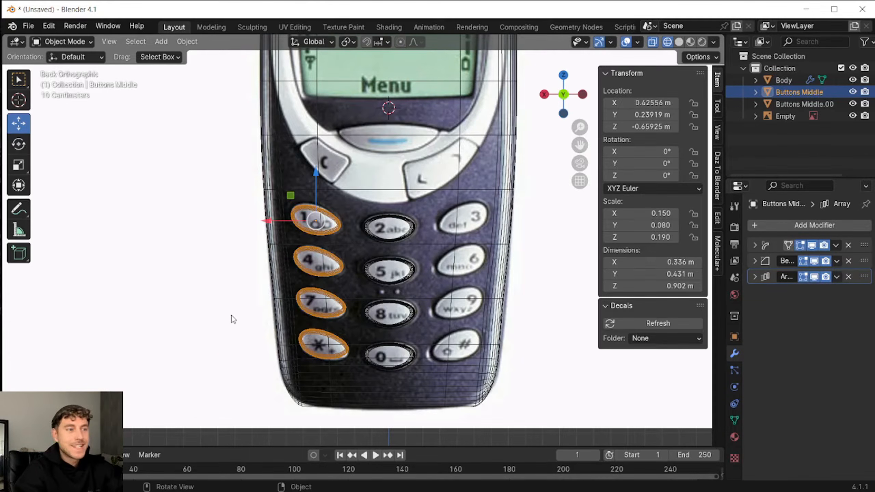
Add a Mirror modifier to the side button column, using Body as the mirror object
click(789, 226)
mouse_move(789, 228)
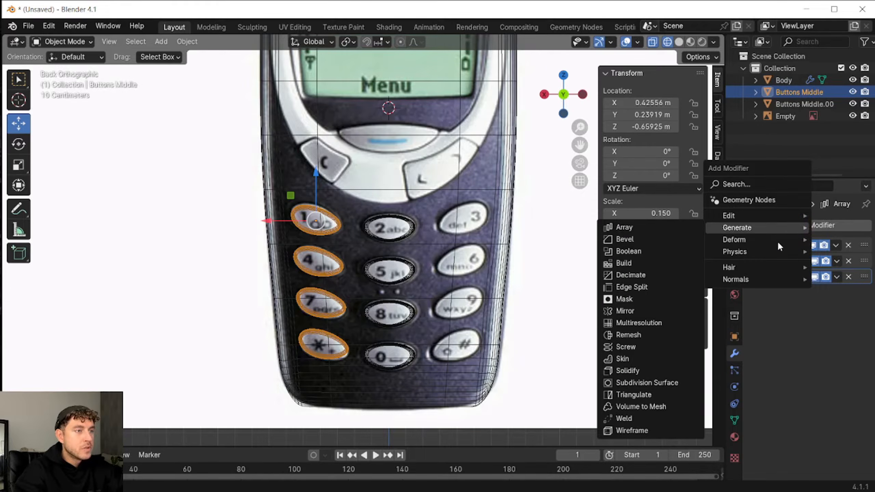
click(624, 310)
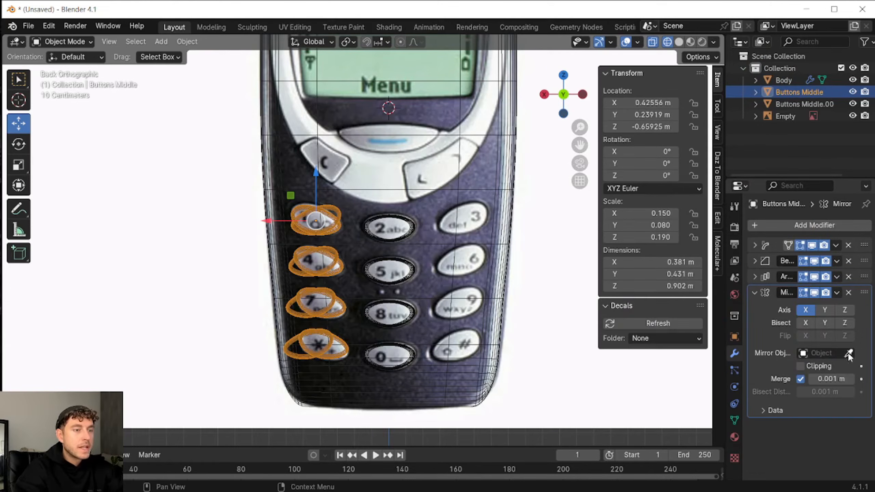
click(786, 80)
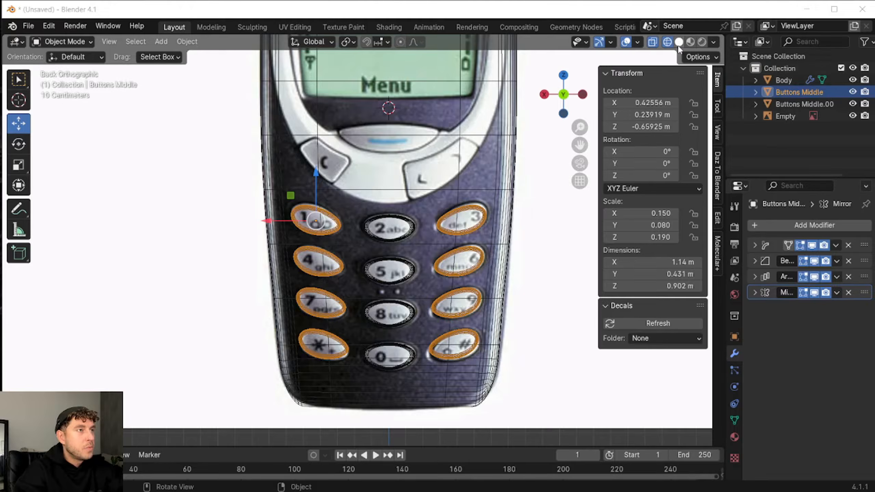
In Edit Mode, rotate the front face of the side button to reduce its slant, and return to Object Mode
click(678, 48)
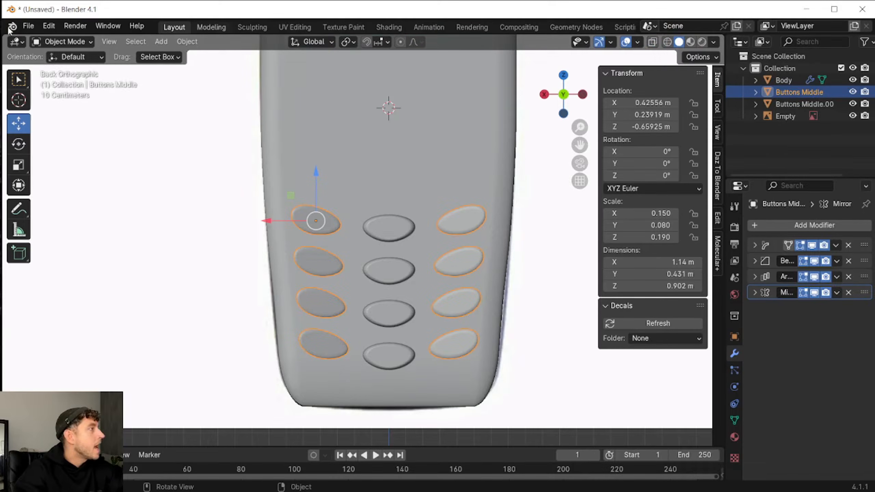
click(66, 42)
click(73, 69)
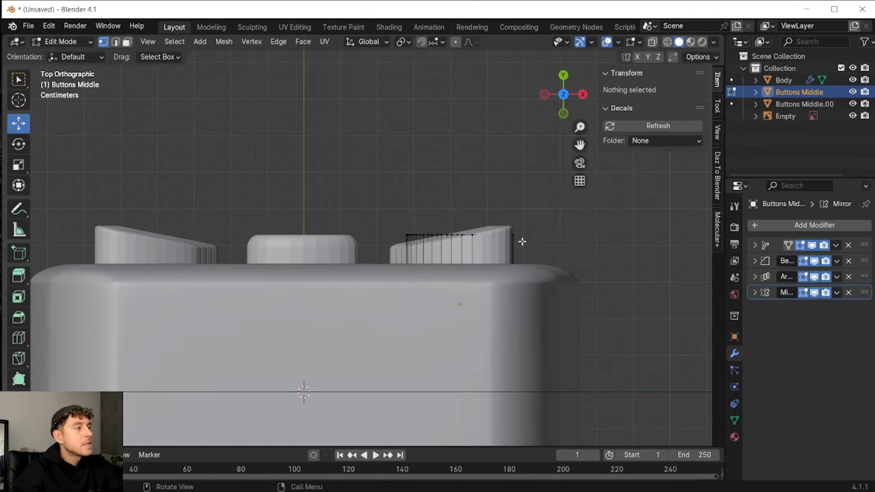
key(ctrl+KP_1)
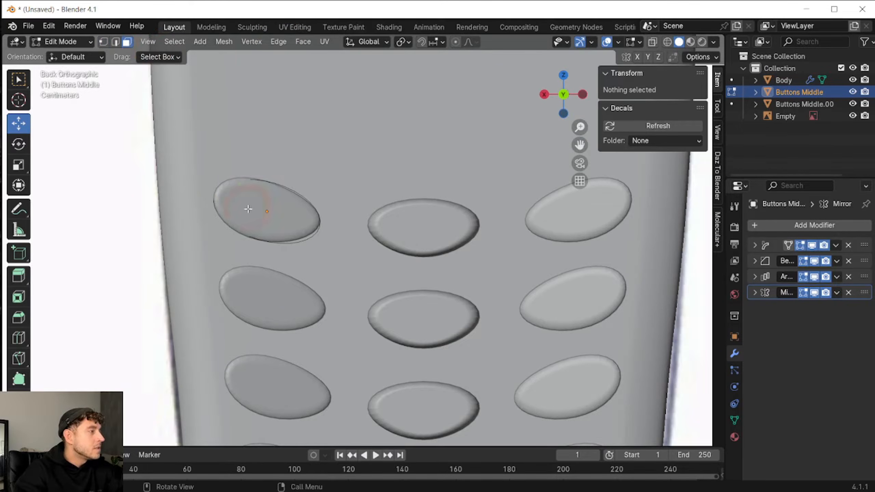
click(291, 218)
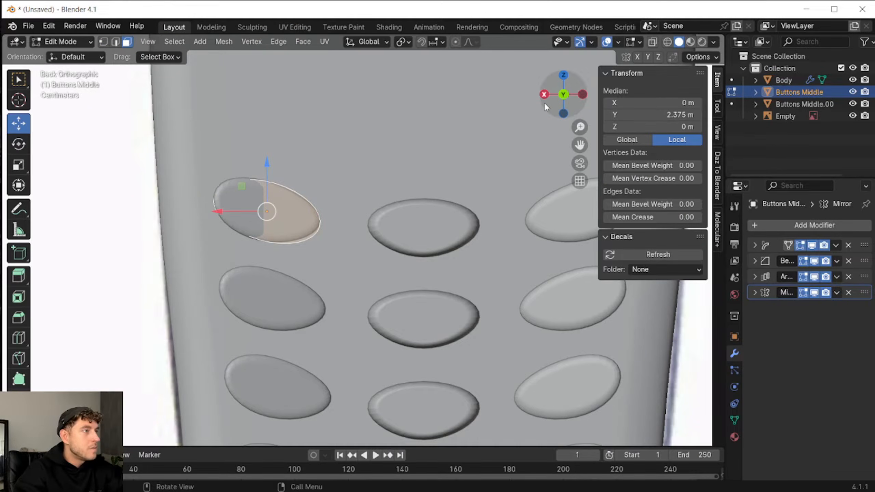
key(ctrl+KP_7)
click(18, 144)
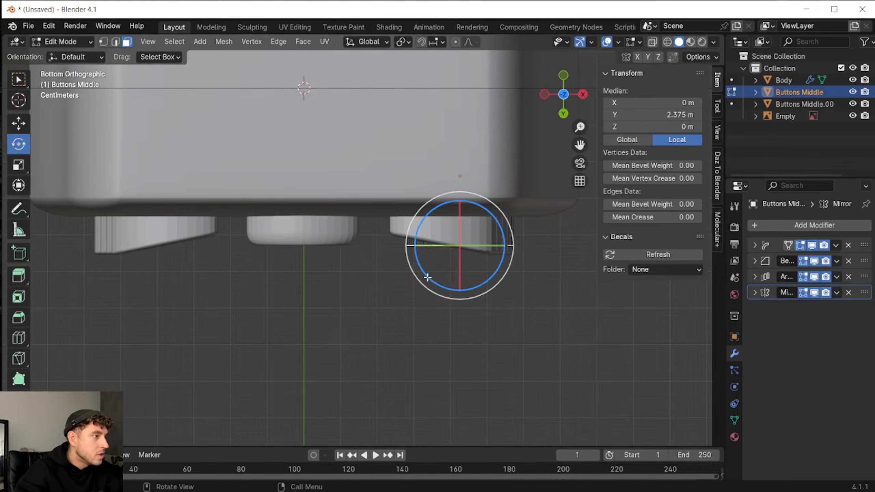
drag(427, 277, 444, 278)
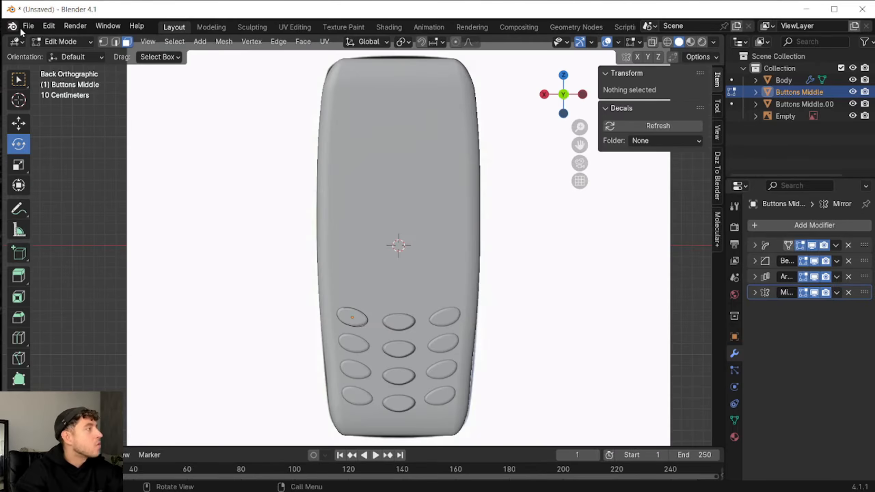
click(61, 42)
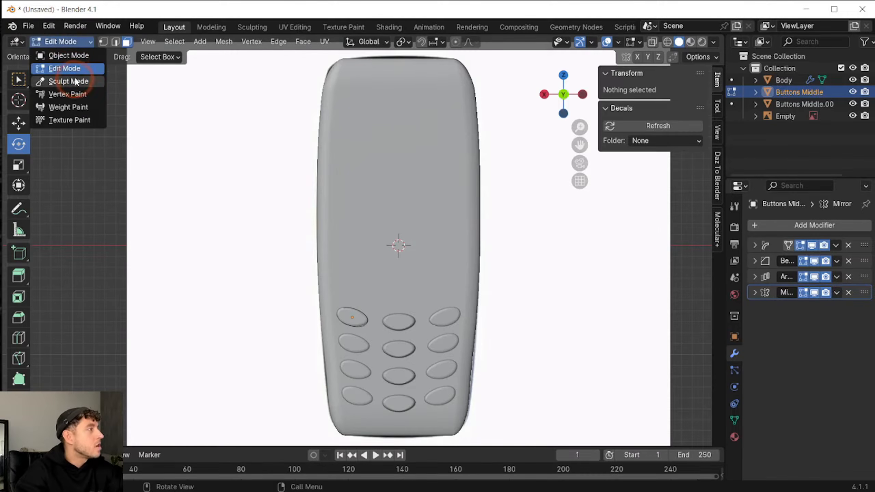
click(69, 55)
Duplicate the middle button column as Button Big and raise the copy about 0.525 m onto the menu key in the reference
scroll(559, 73, down, 1)
click(667, 42)
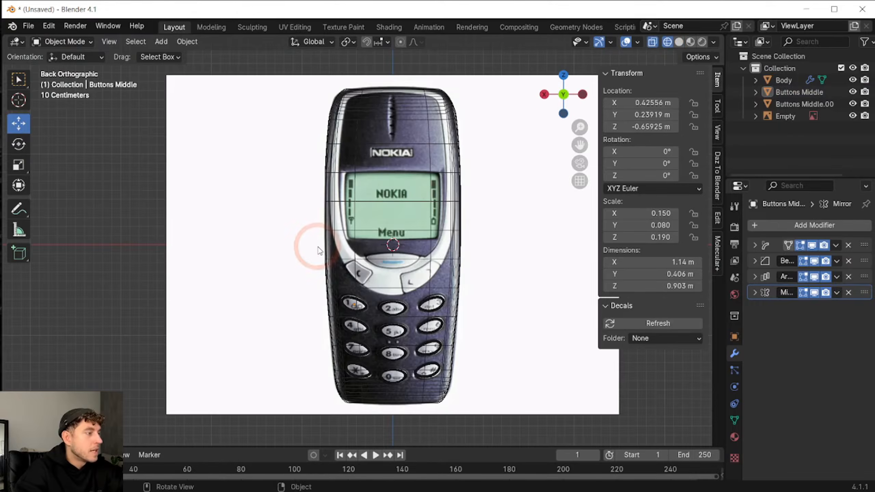
scroll(362, 287, up, 3)
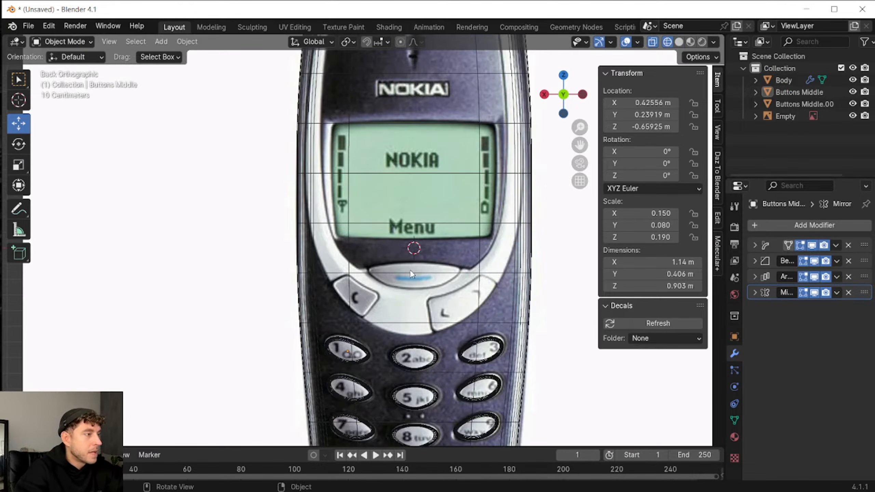
click(798, 92)
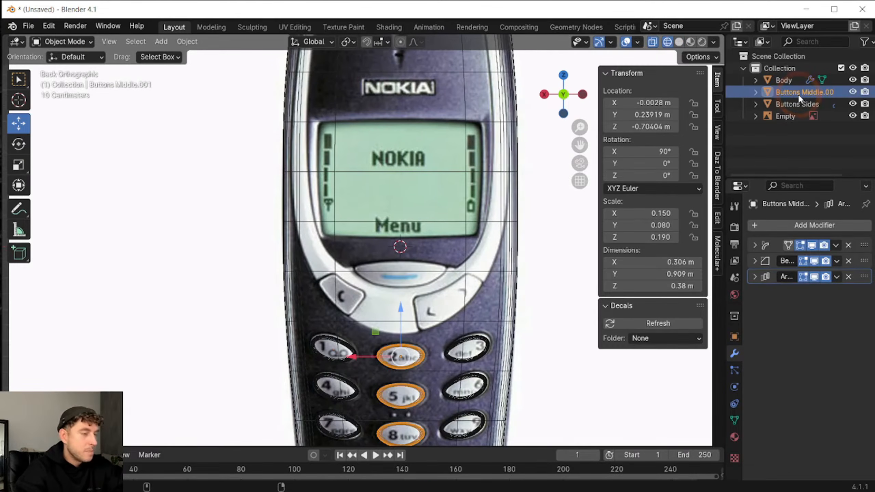
key(ctrl+c)
key(ctrl+v)
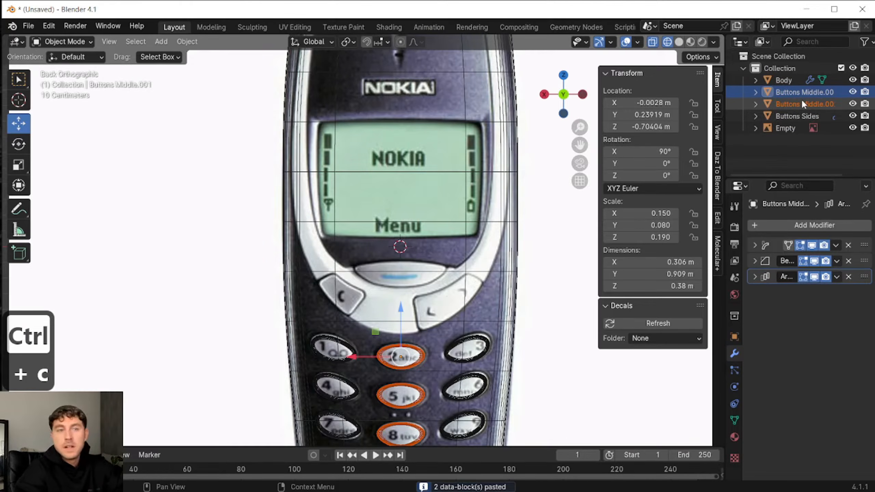
drag(398, 315, 399, 234)
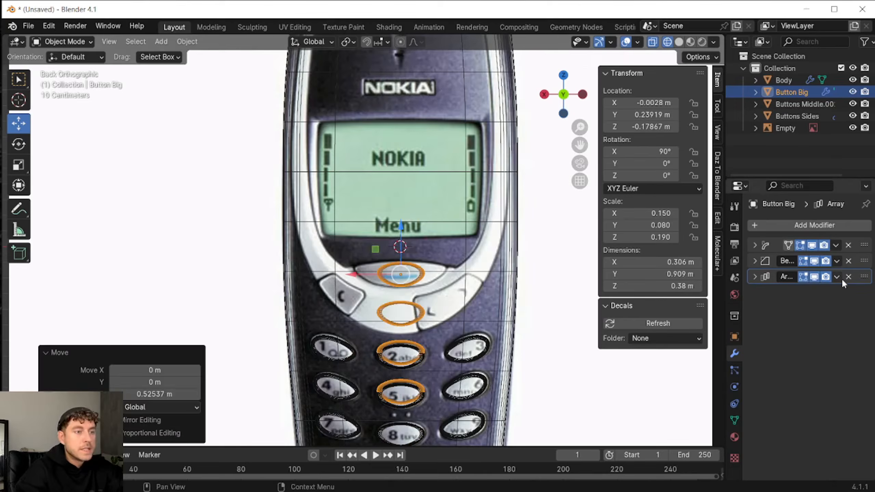
Remove Button Big's Array modifier and widen the button to an X scale of about 0.28 to match the menu key
click(847, 276)
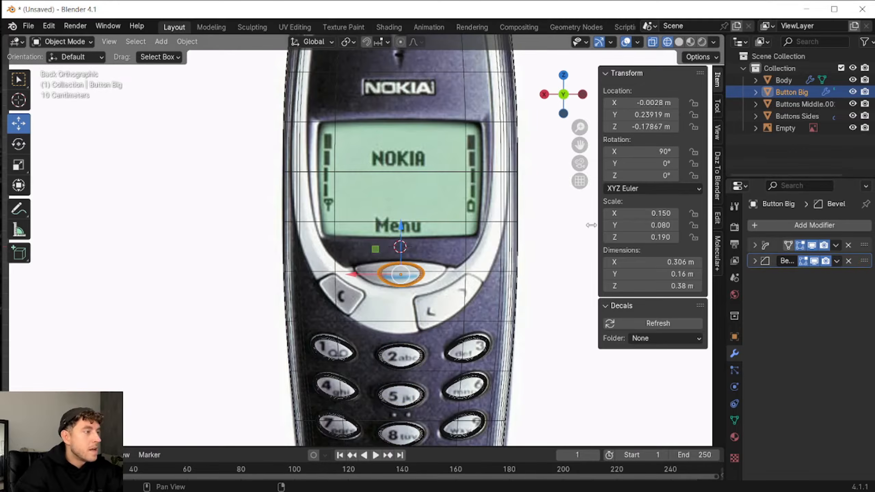
click(19, 164)
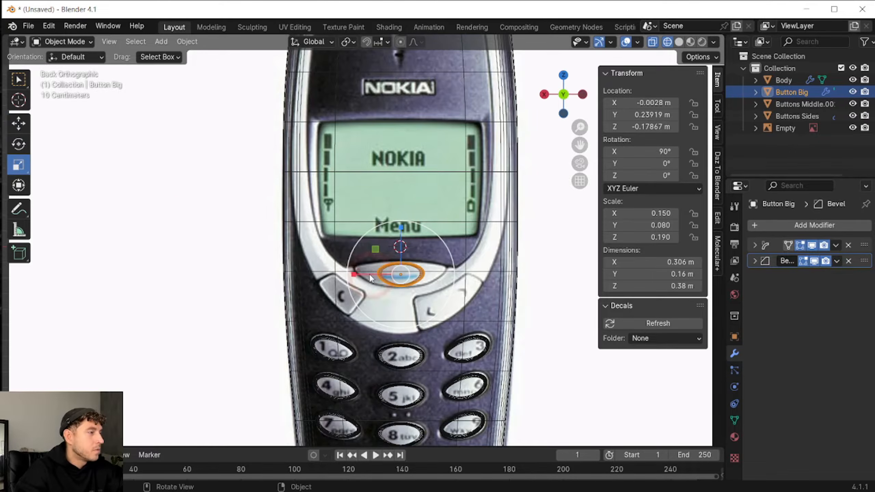
drag(355, 274, 332, 275)
Change Button Big's Simple Deform modifier to Taper along the Y axis with a factor of 0.65
click(755, 245)
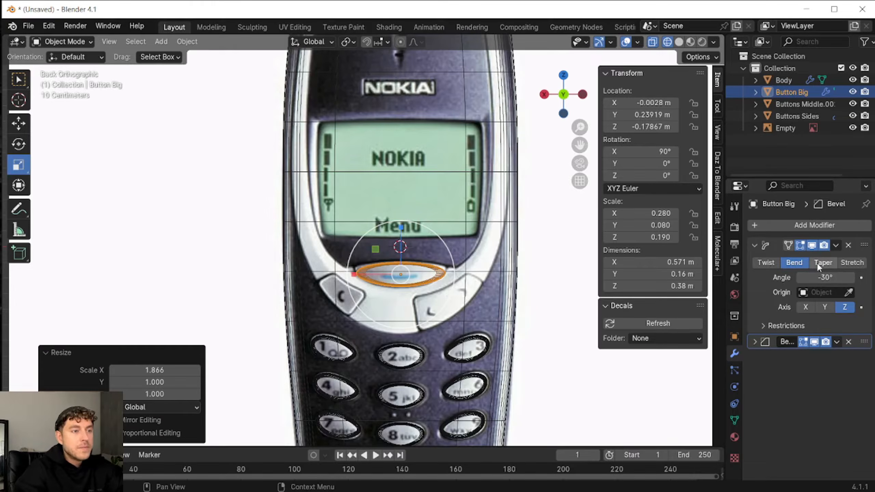
click(818, 262)
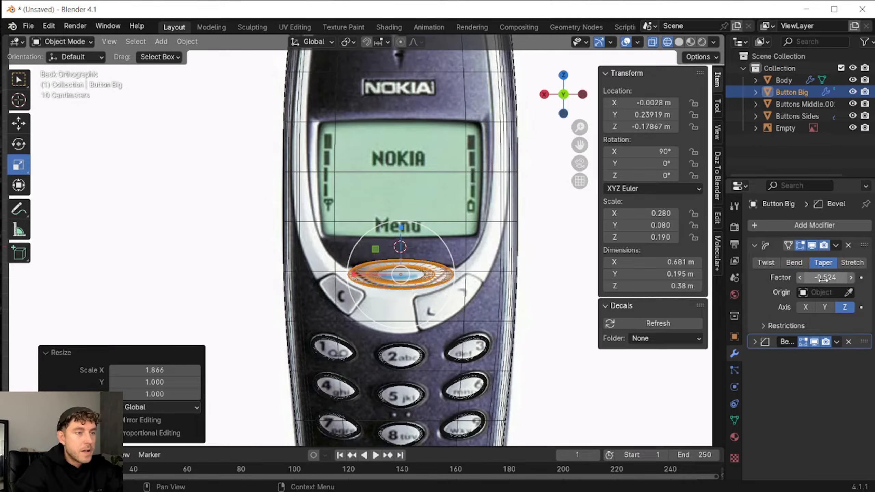
click(824, 307)
double_click(824, 278)
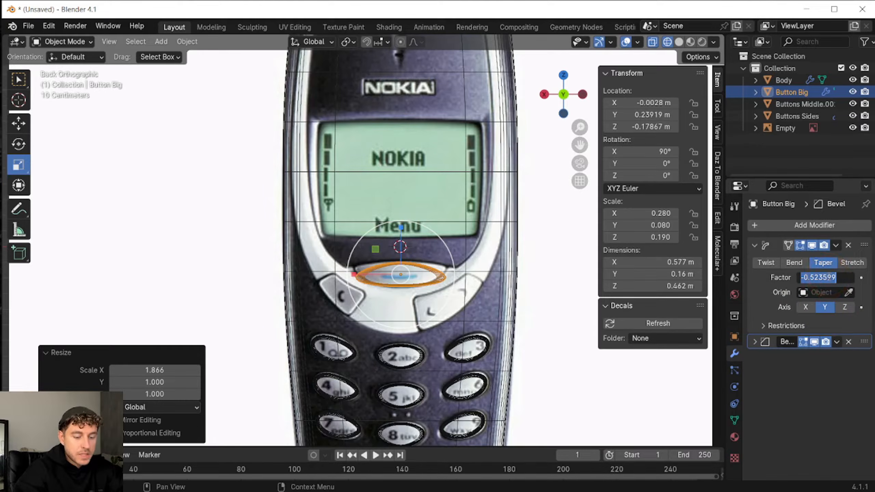
text(0.65)
key(Return)
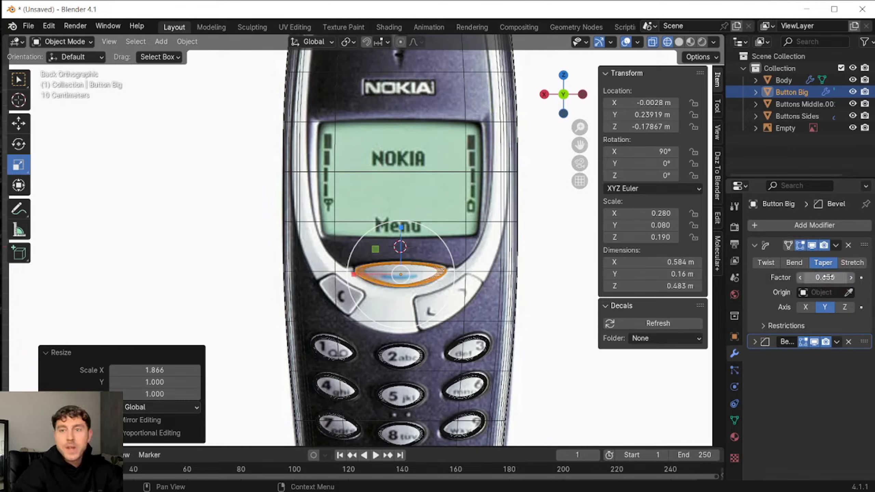
In Edit Mode, rotate Button Big's front face by about 35.3° in the side view, and return to Object Mode
click(72, 43)
click(69, 55)
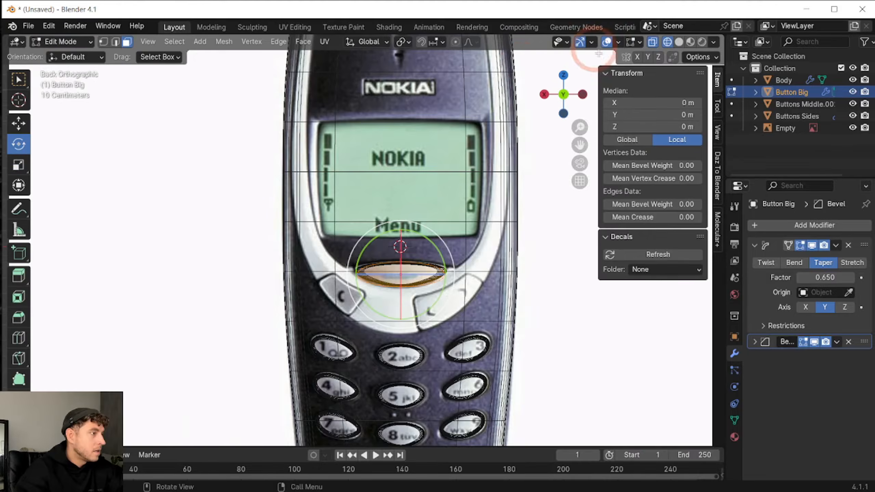
drag(565, 93, 396, 274)
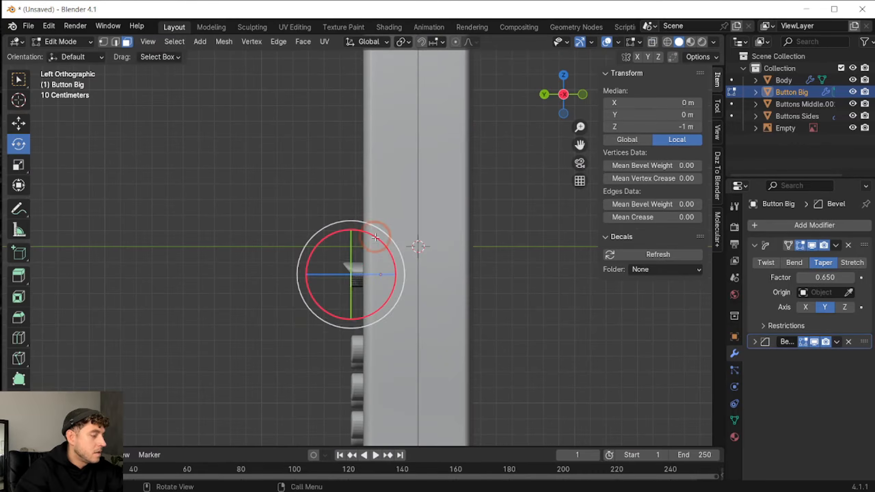
drag(377, 238, 392, 250)
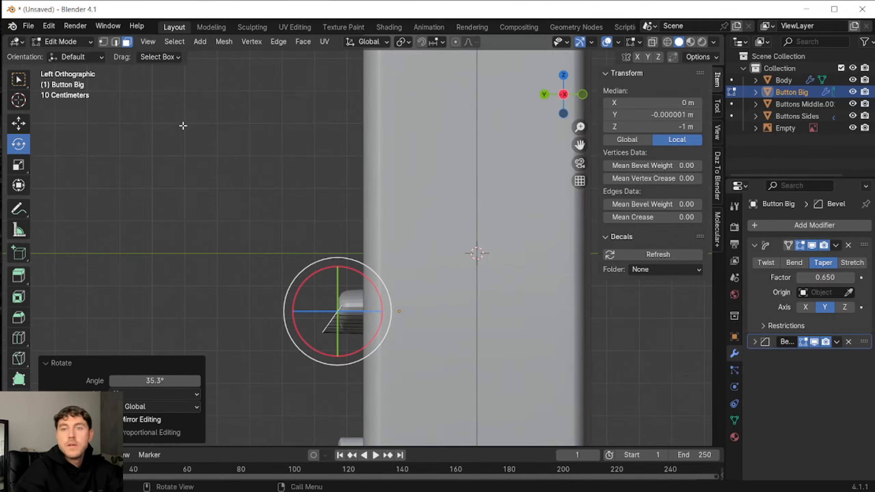
click(62, 41)
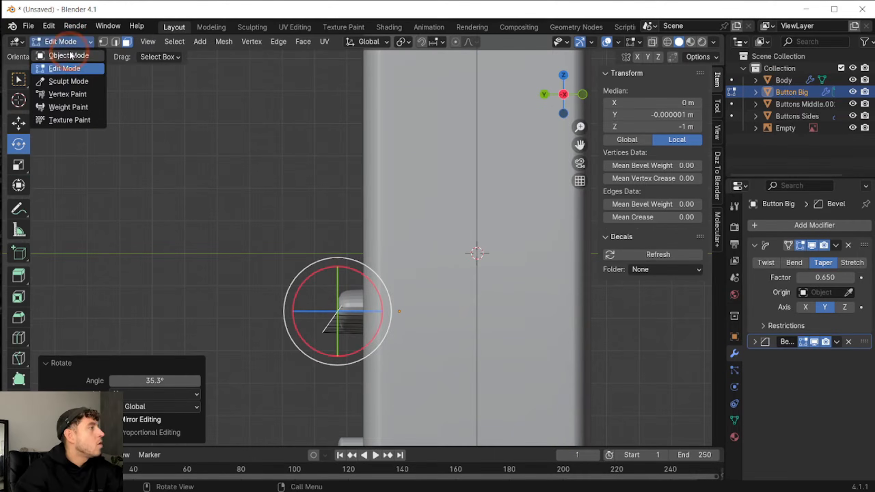
click(69, 55)
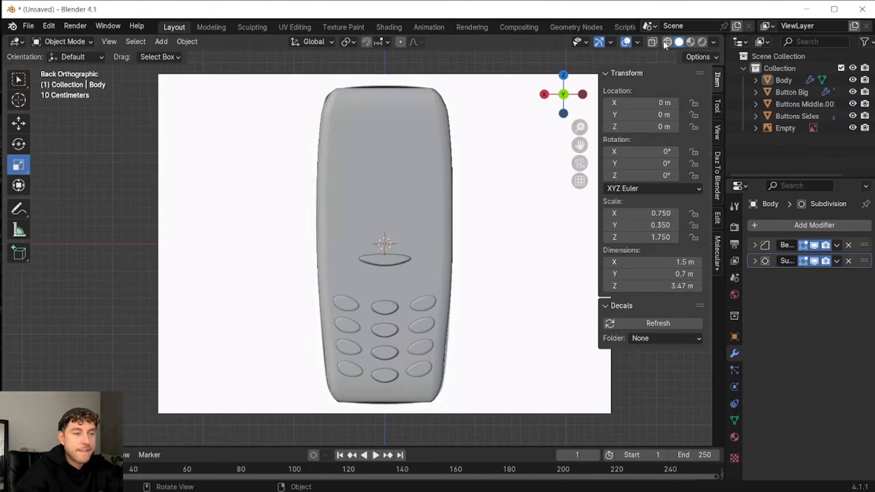
Add a cube named Display over the reference screen, scaled to 0.5 by 0.1 by 0.39
click(666, 43)
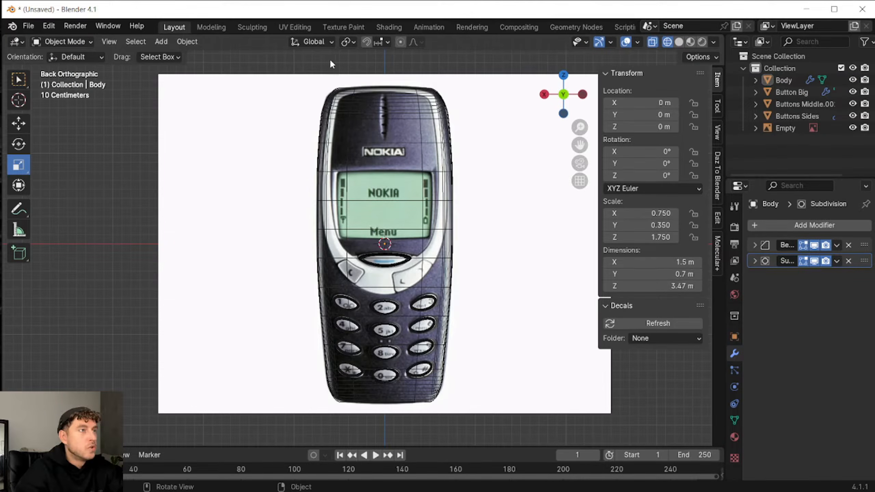
key(shift+a)
click(297, 64)
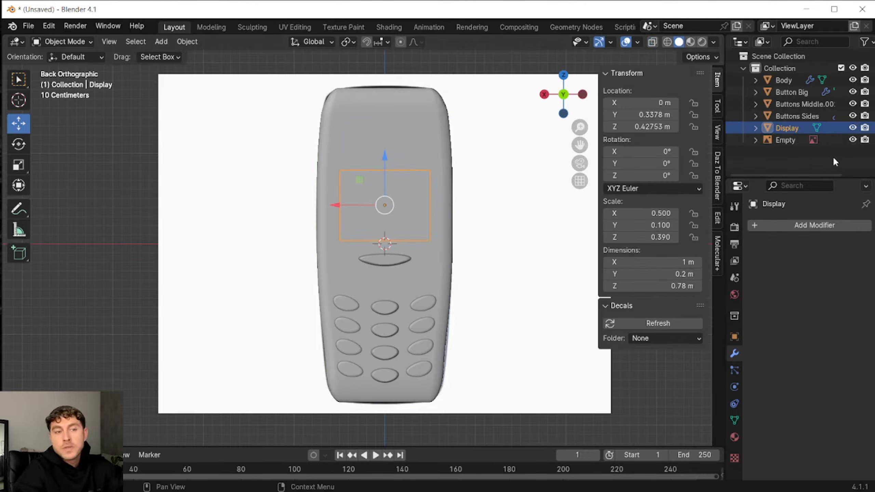
Add a Bevel modifier to Display with an amount of 0.2 m and 10 segments
click(792, 224)
mouse_move(793, 225)
click(644, 238)
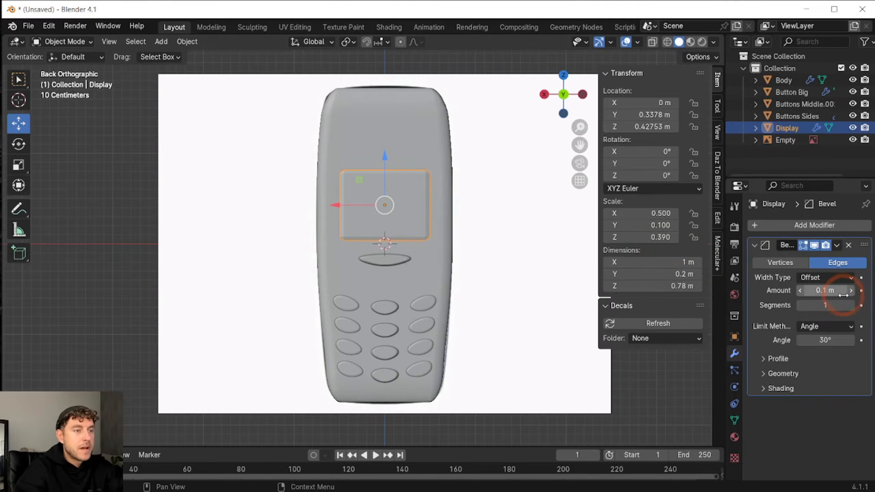
click(837, 292)
text(0.2)
key(Return)
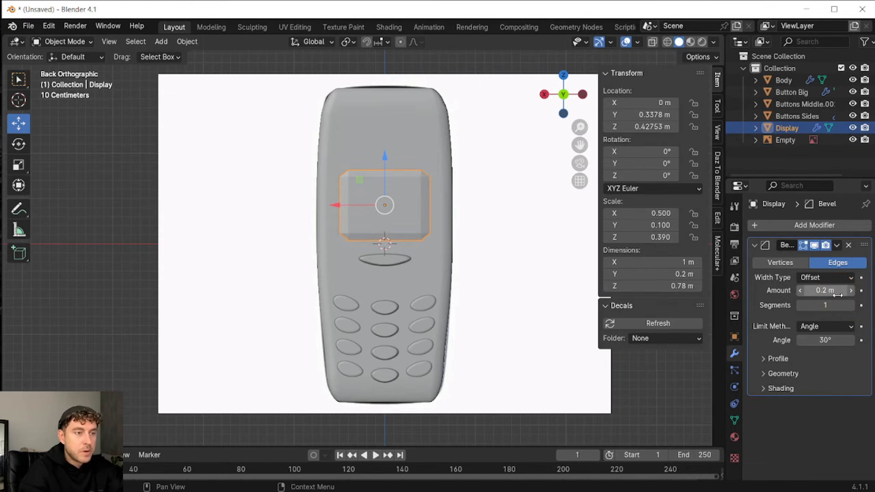
click(825, 305)
text(10)
key(Return)
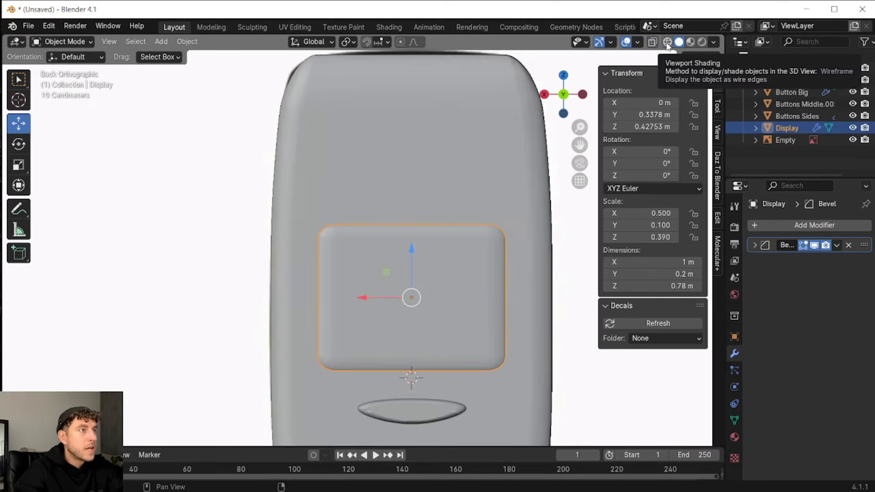
In wireframe shading, enter Edit Mode on Display and add five horizontal loop cuts across it
click(667, 42)
click(62, 42)
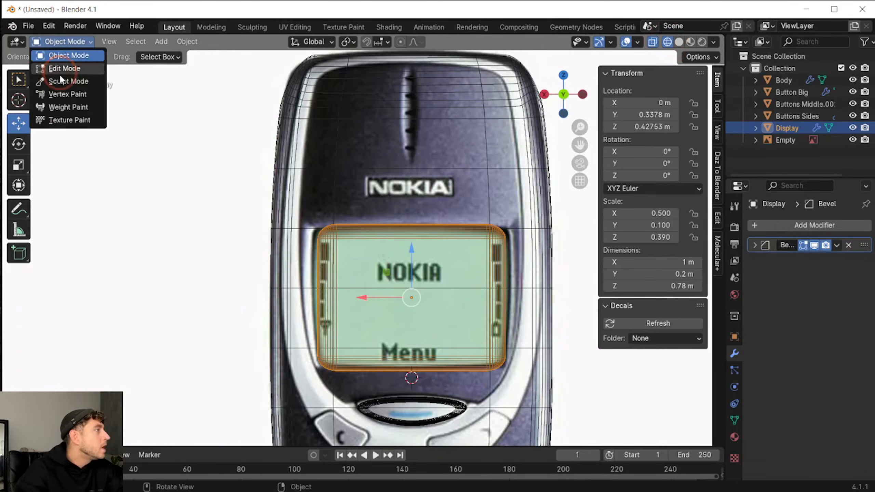
click(58, 65)
click(18, 338)
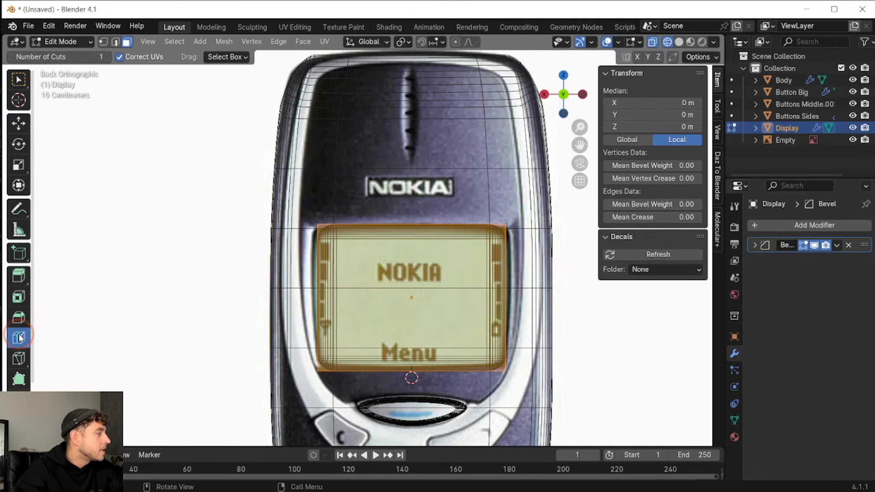
click(396, 289)
click(164, 326)
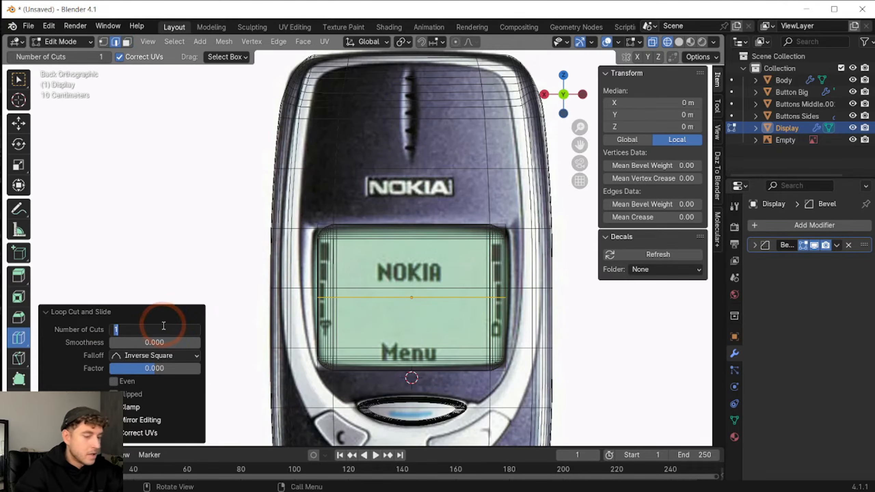
text(5)
key(Return)
With X mirror editing on, move Display's side vertices outward to follow the curved sides of the reference screen
click(20, 124)
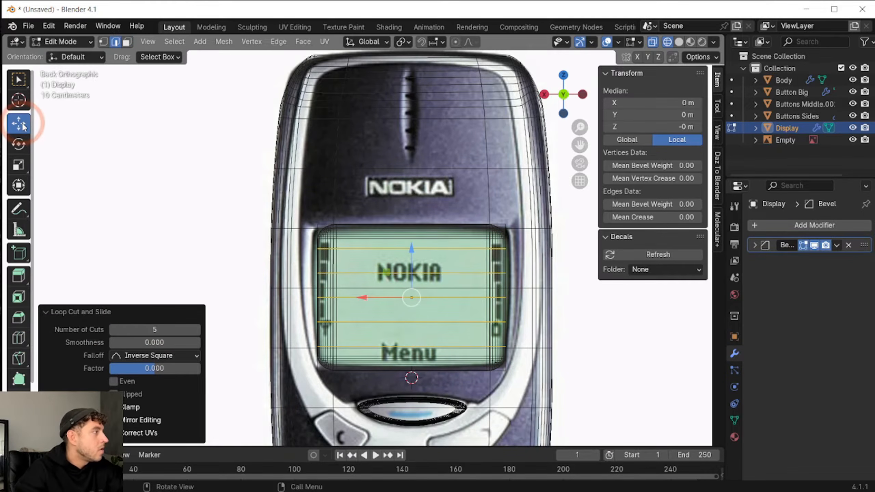
click(103, 42)
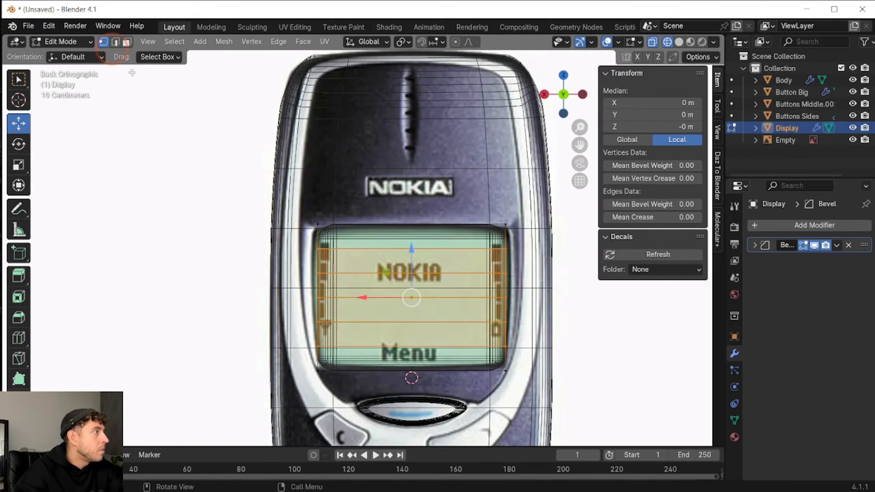
click(638, 57)
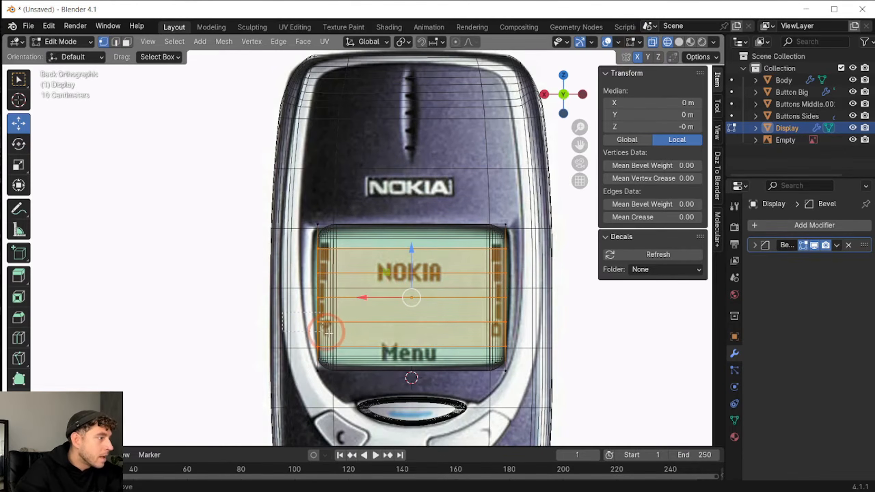
click(312, 323)
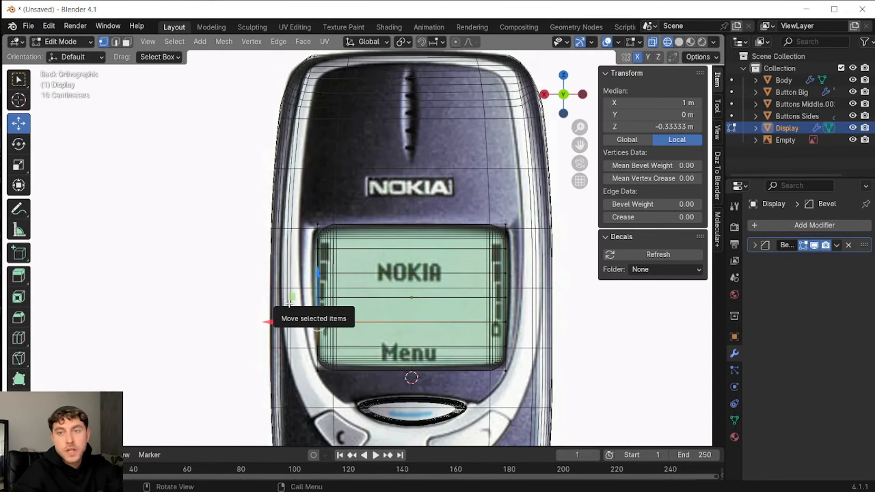
drag(266, 322, 262, 322)
mouse_move(304, 288)
mouse_down()
mouse_move(342, 303)
mouse_move(296, 298)
mouse_up()
drag(297, 298, 296, 298)
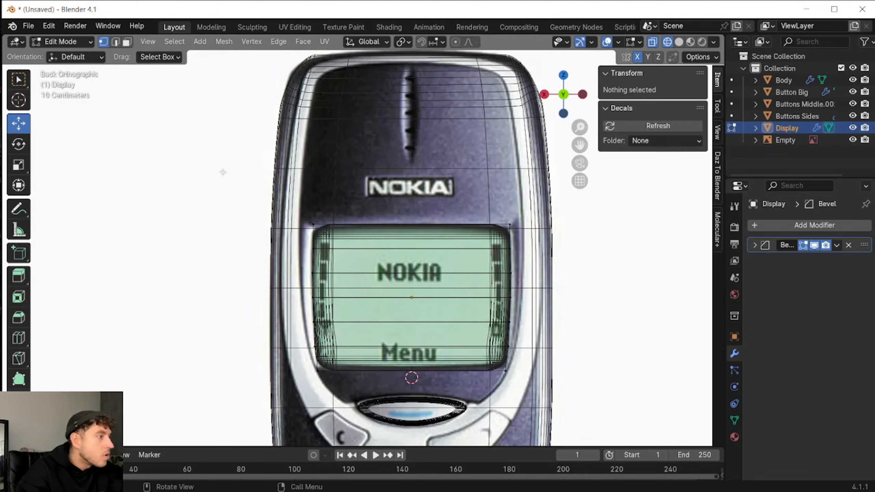
Lower Display's top edge slightly, raise the uppermost loop cut toward it, and return to Object Mode
drag(288, 211, 527, 237)
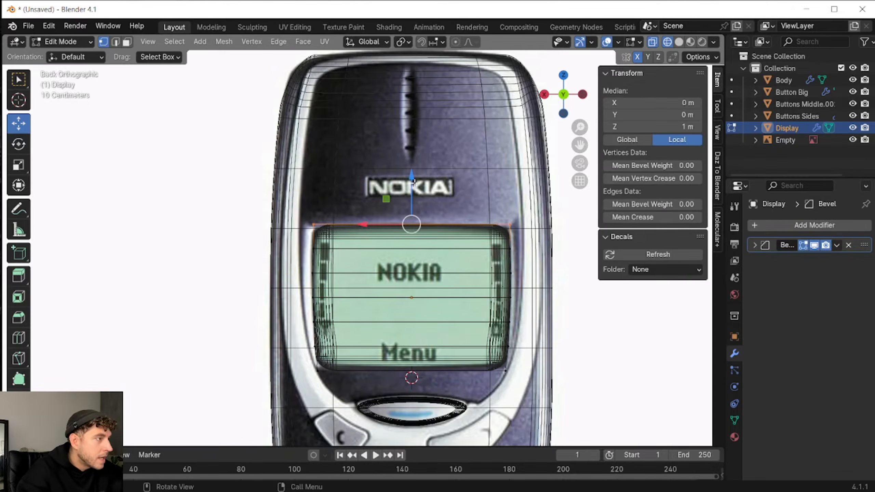
drag(413, 180, 413, 183)
drag(278, 240, 552, 261)
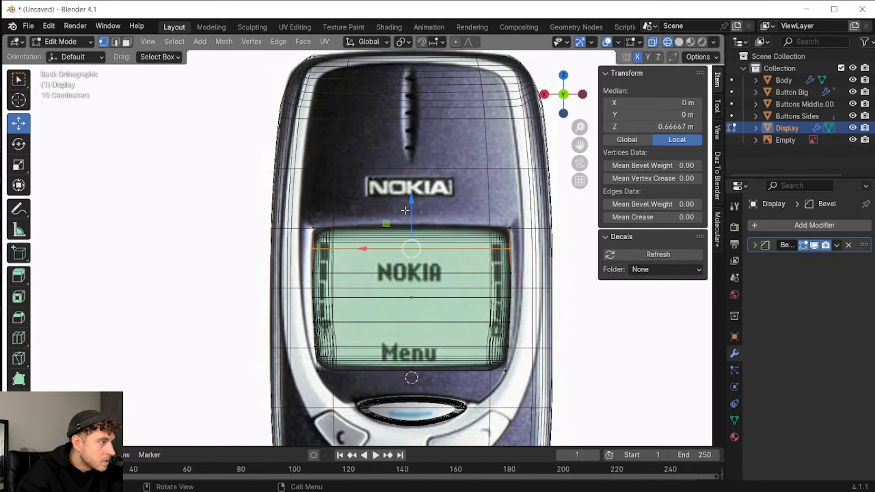
mouse_move(411, 204)
mouse_down()
mouse_move(417, 190)
mouse_move(425, 194)
mouse_up()
click(163, 149)
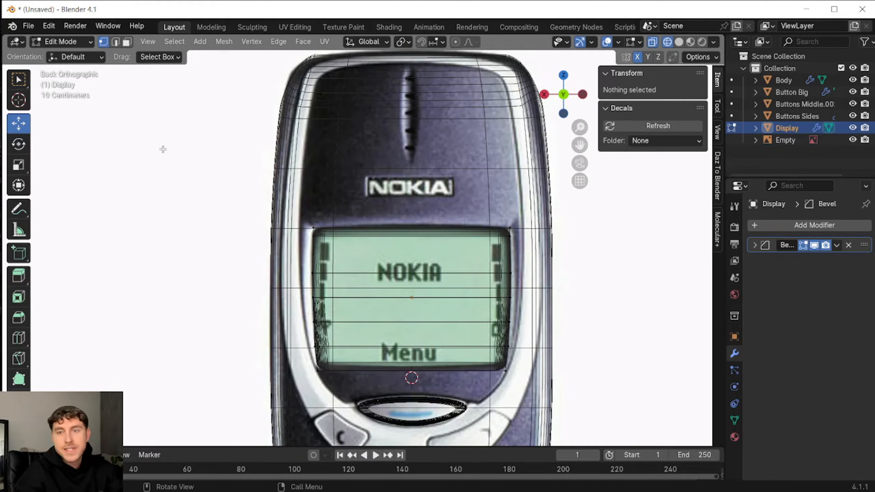
click(60, 42)
click(69, 56)
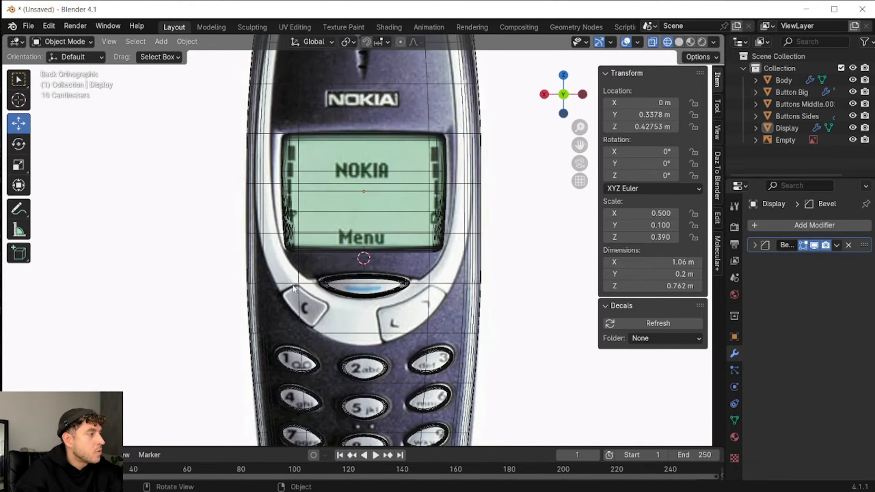
Add a cube scaled to 0.15 on all three axes and place it over the reference C key
click(161, 41)
mouse_move(228, 56)
click(270, 68)
click(651, 210)
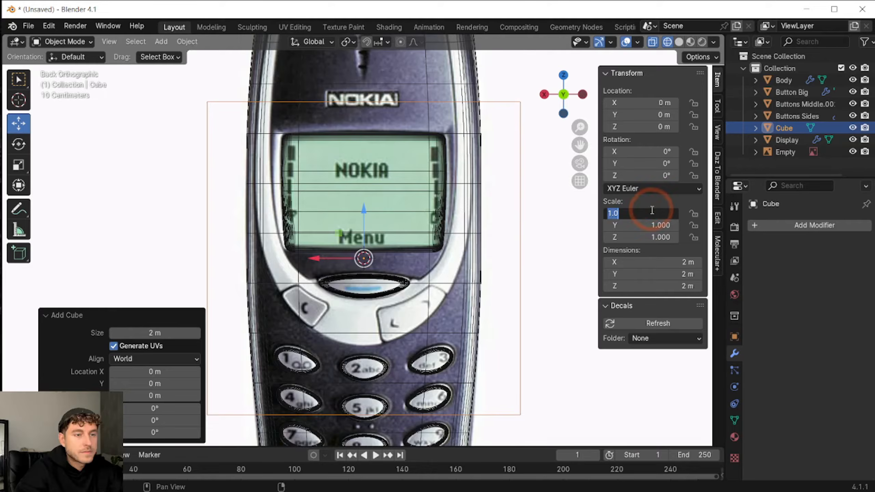
key(Return)
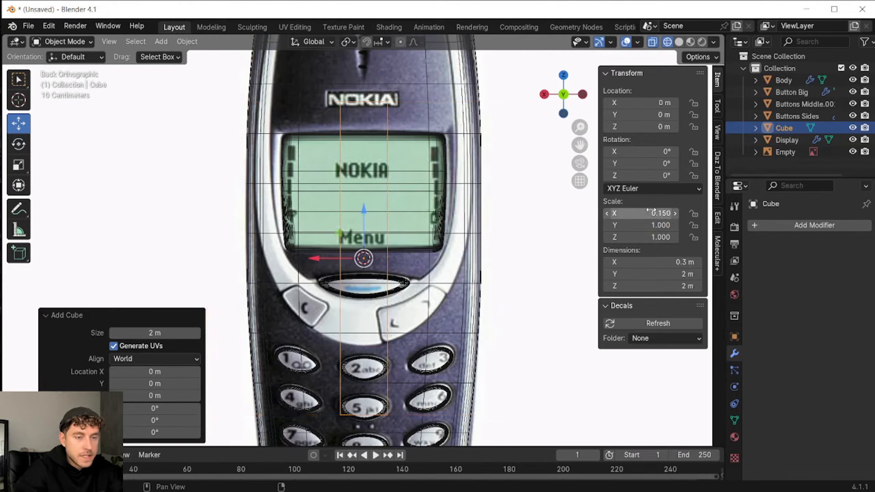
key(ctrl+c)
key(ctrl+v)
key(ctrl+v)
In Edit Mode, move the new cube's corner vertices to match the corners of the C key
click(76, 42)
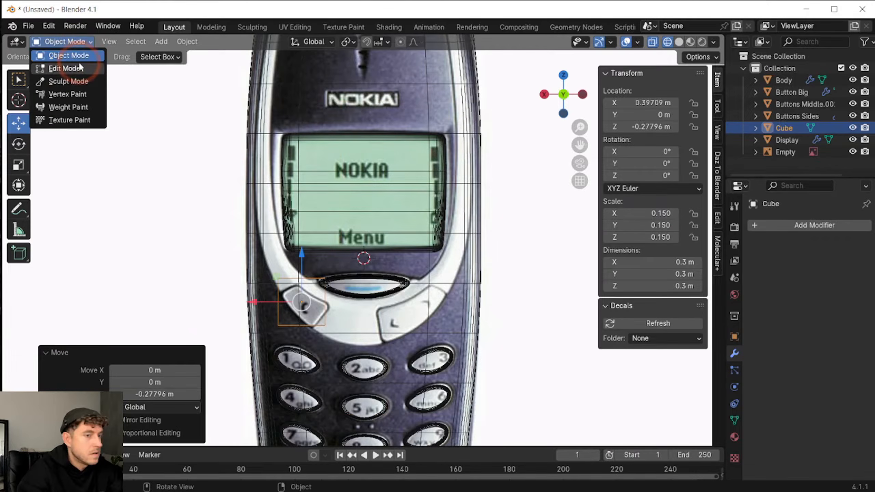
click(64, 68)
scroll(302, 377, up, 3)
drag(247, 189, 279, 223)
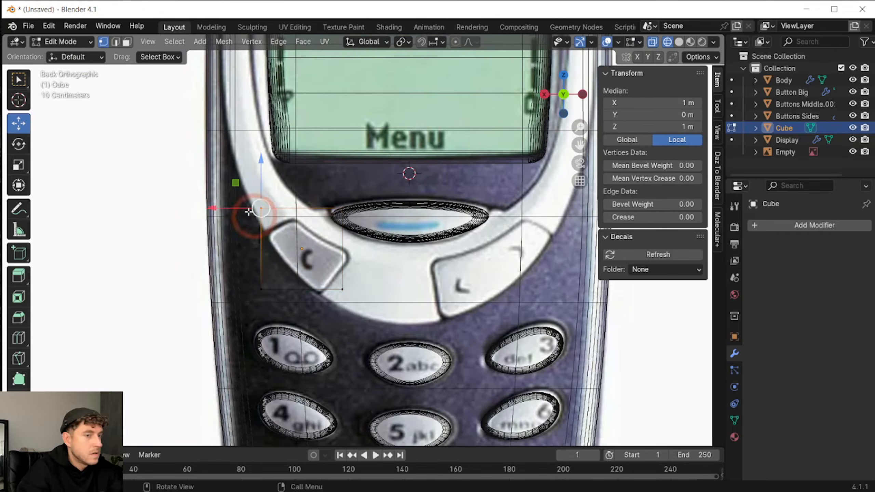
drag(232, 208, 263, 208)
drag(293, 165, 295, 176)
drag(239, 256, 277, 298)
drag(263, 243, 263, 189)
drag(232, 238, 238, 239)
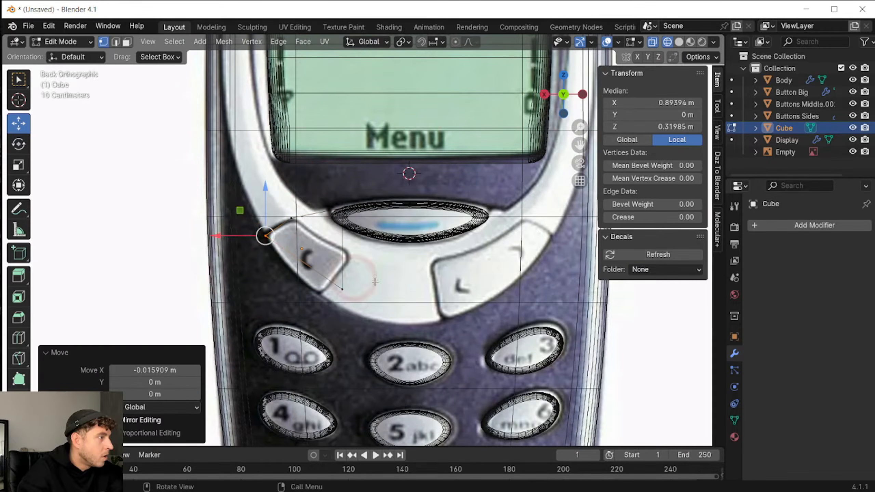
Add four loop cuts across the length of the C key cube
click(18, 338)
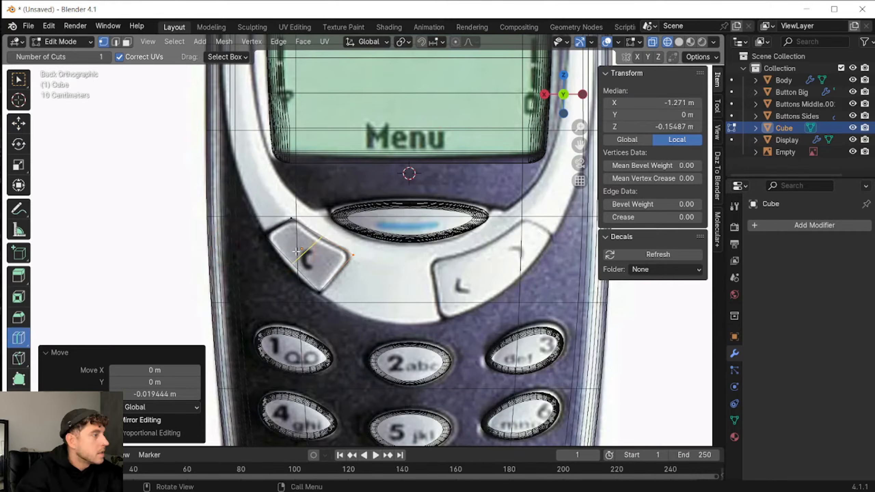
click(239, 244)
click(166, 329)
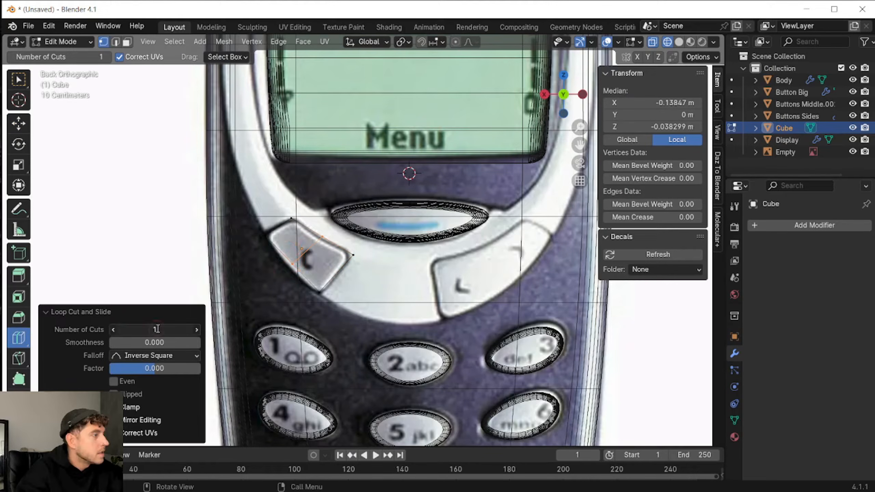
text(4)
key(Return)
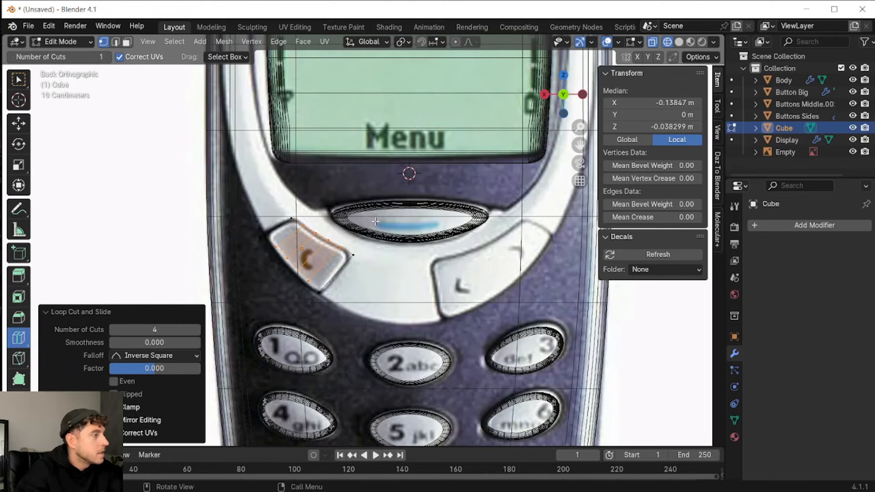
Move the loop-cut vertices so the C key's long edges follow the reference curve, and return to Object Mode
click(20, 122)
click(255, 269)
scroll(199, 269, up, 3)
click(222, 276)
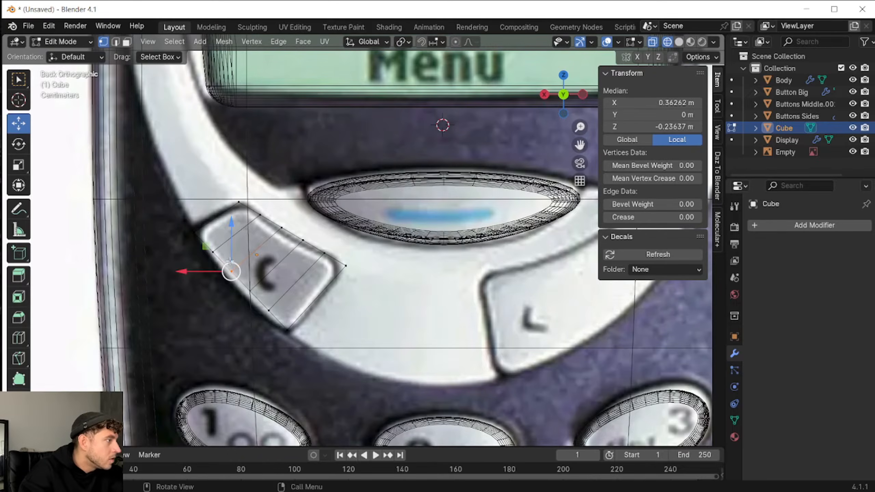
drag(228, 253, 226, 260)
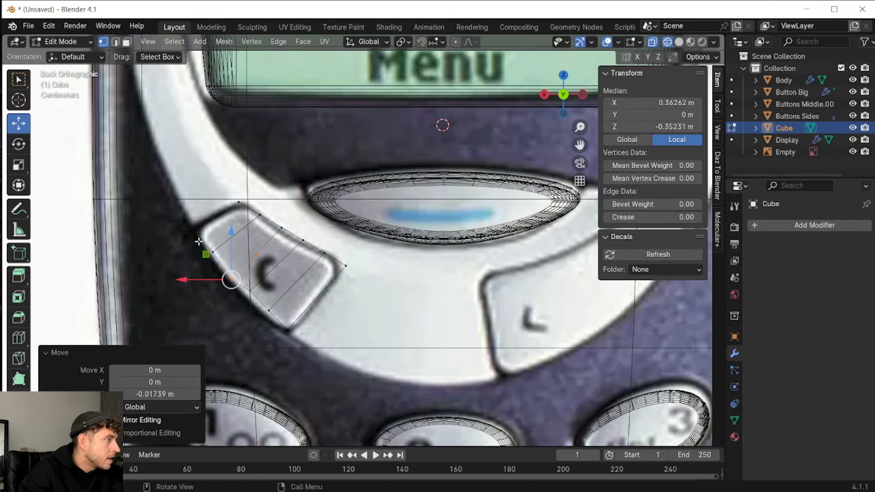
click(214, 254)
drag(213, 225, 212, 231)
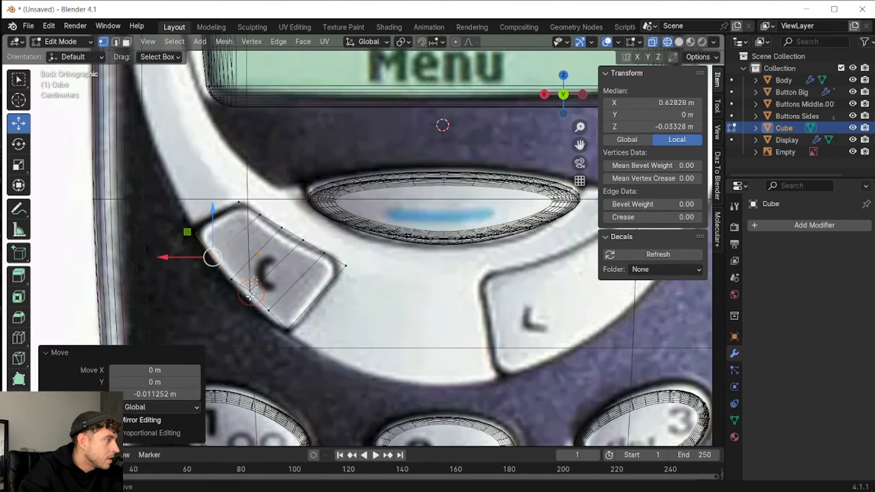
click(245, 291)
drag(249, 261, 250, 268)
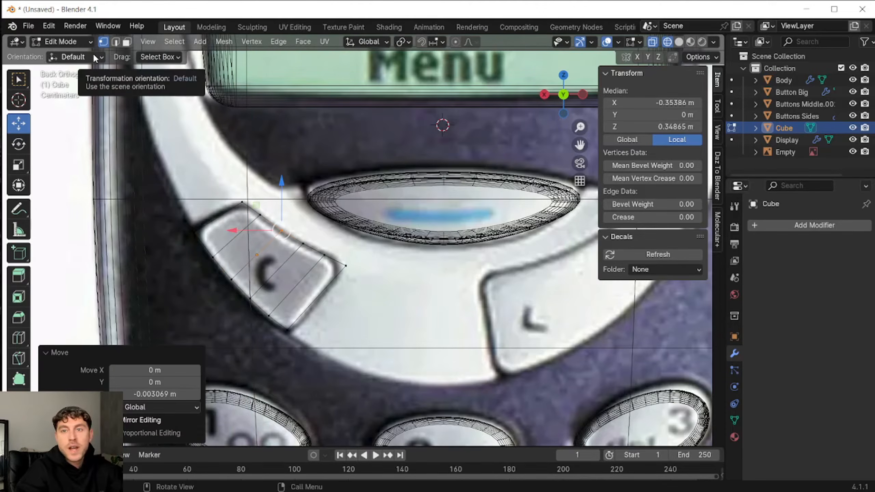
click(62, 42)
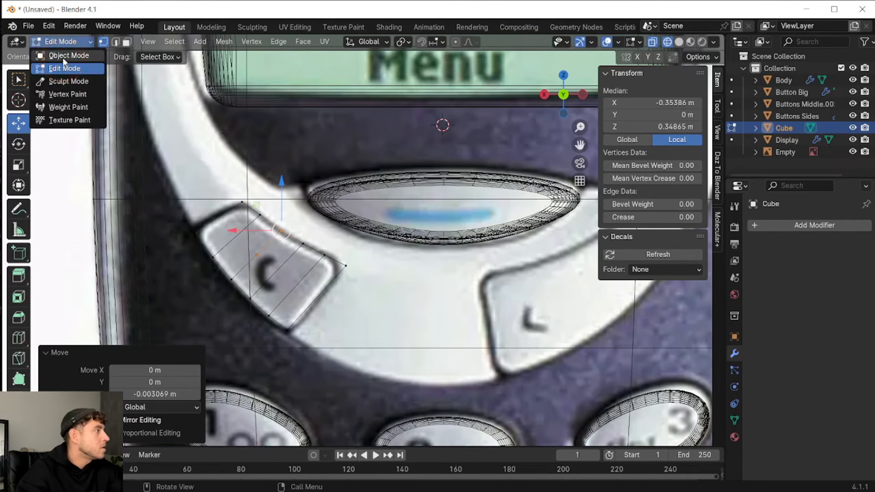
click(62, 56)
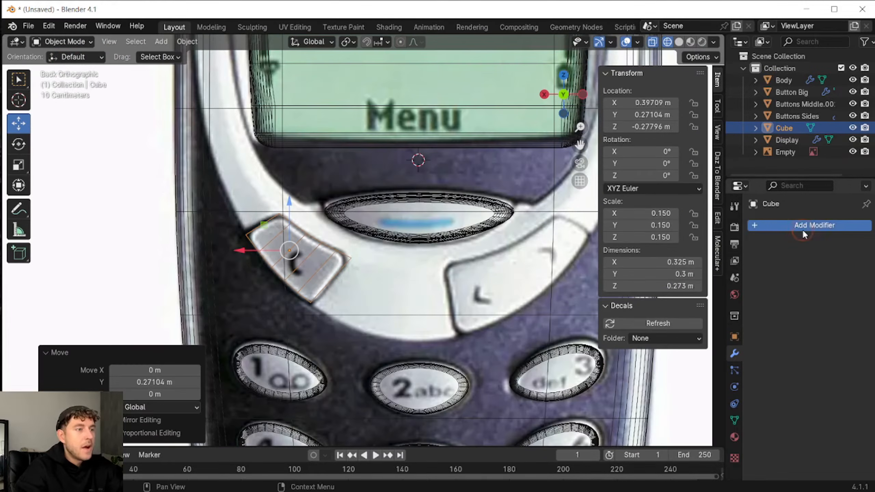
Add a Bevel modifier to the C key cube with an amount of 0.2 m and 10 segments
click(802, 229)
mouse_move(752, 176)
click(671, 242)
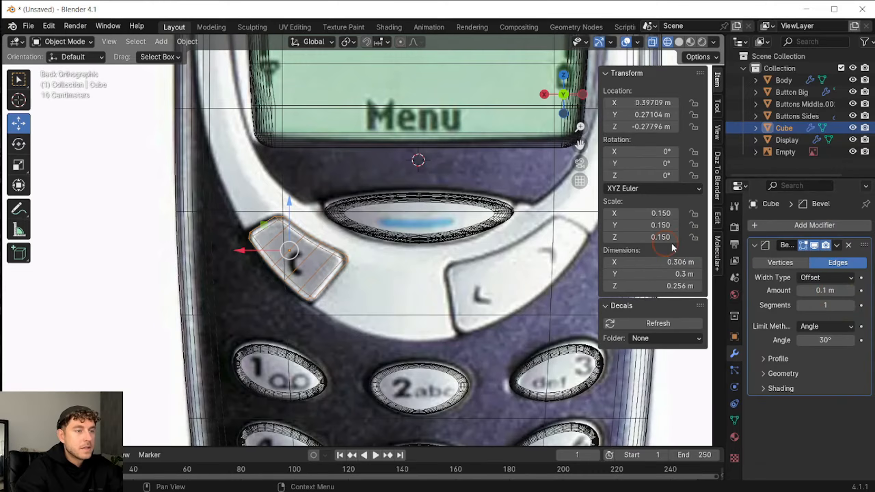
double_click(831, 291)
text(0.)
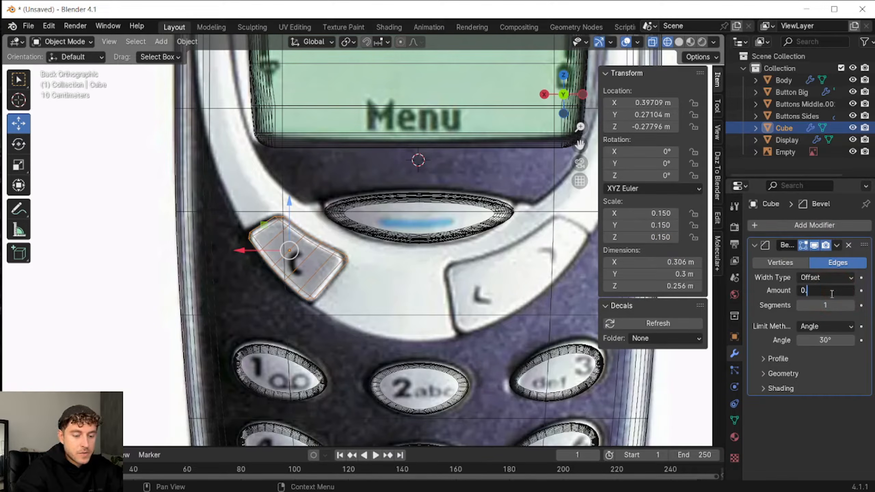
text(2)
key(Return)
double_click(825, 305)
text(10)
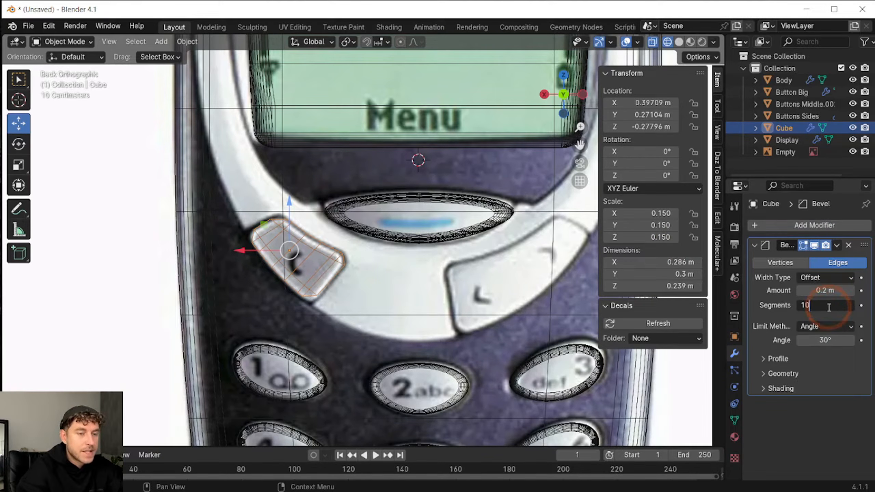
key(Return)
Add a Subdivision Surface modifier to the C key cube and set its viewport levels
click(754, 226)
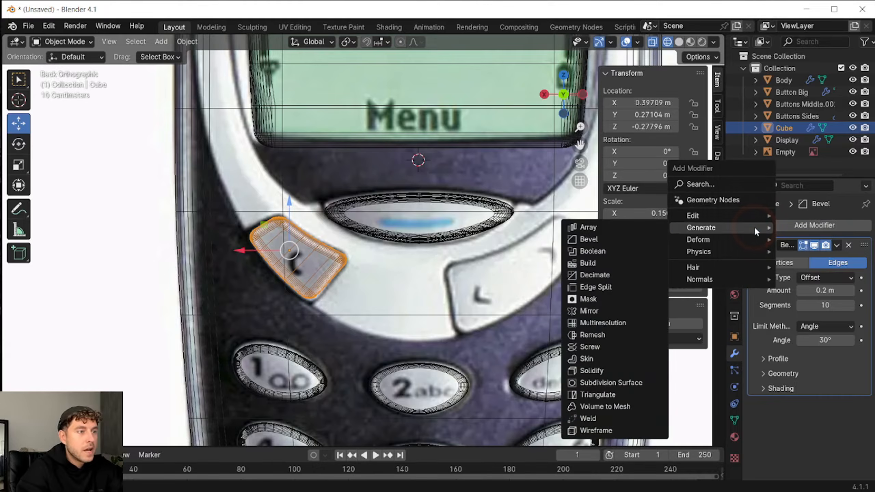
click(611, 383)
double_click(827, 436)
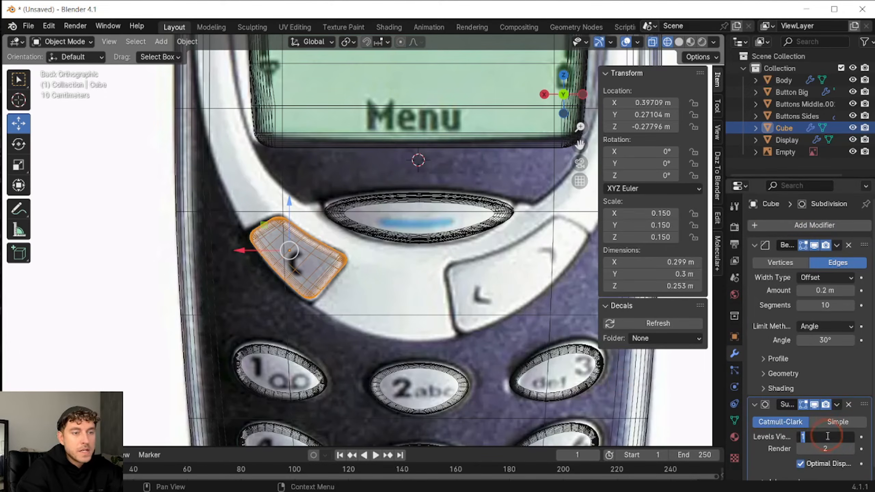
key(Return)
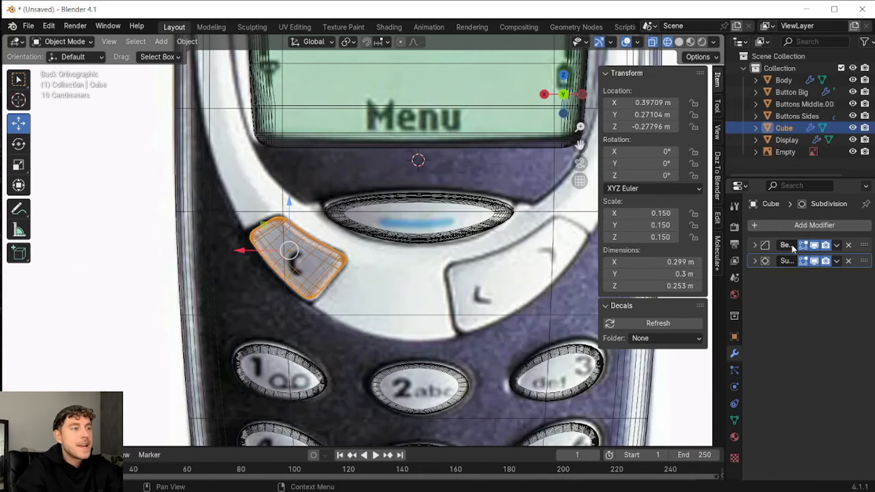
Add a Mirror modifier on the X axis to the C key cube, using Body as the mirror object, and apply it
click(790, 228)
mouse_move(790, 230)
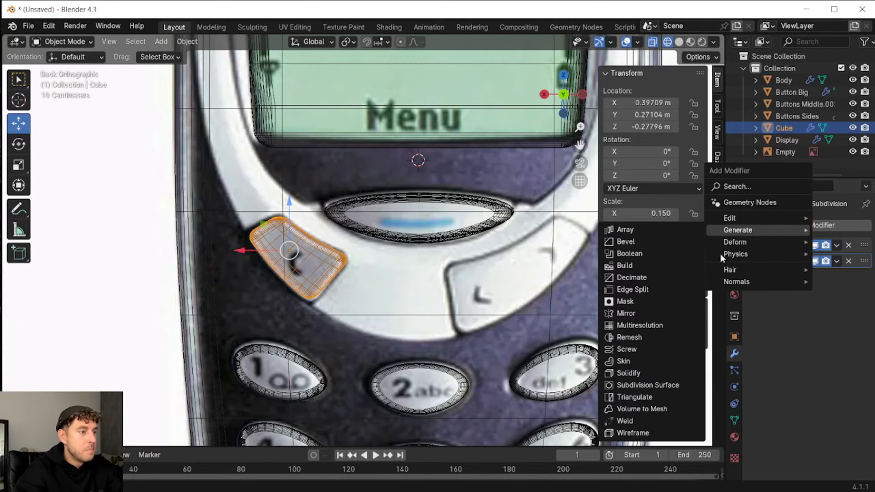
click(668, 313)
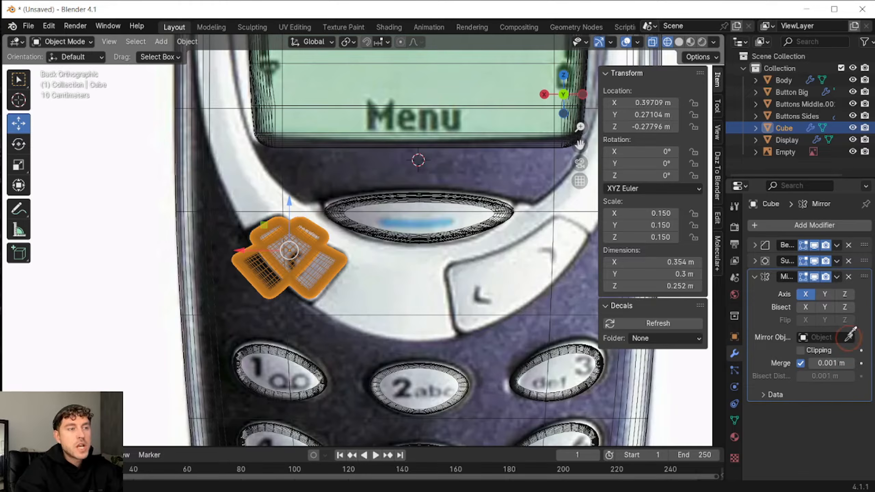
click(782, 80)
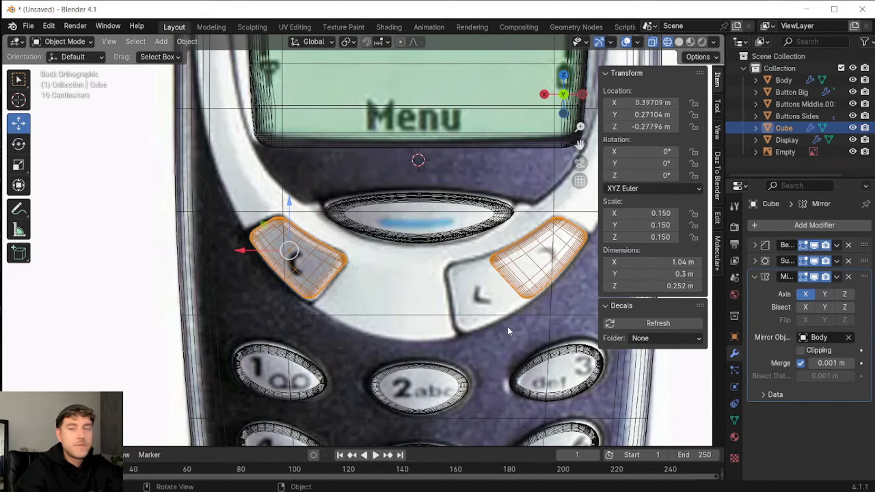
click(835, 278)
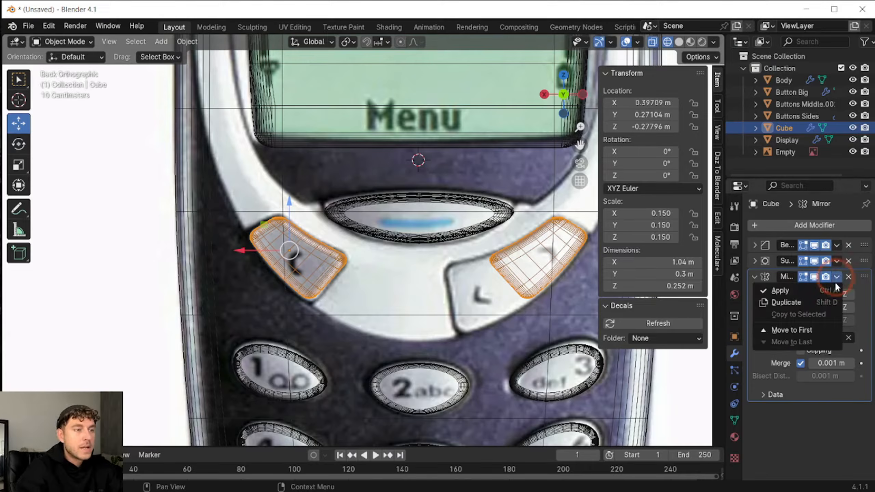
click(830, 288)
Move the mirrored key's inner-end vertices in Edit Mode to match the larger arrow key in the reference, and return to Object Mode
click(64, 42)
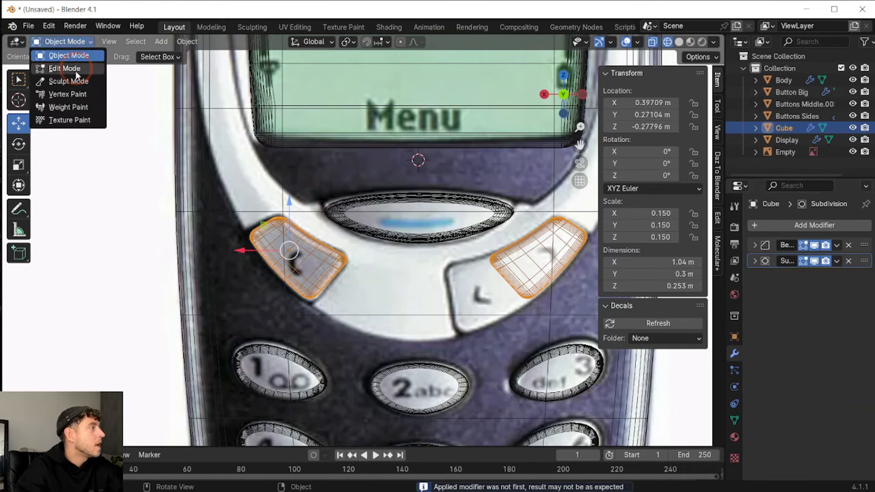
click(74, 71)
click(489, 263)
drag(462, 259, 413, 268)
drag(437, 211, 440, 223)
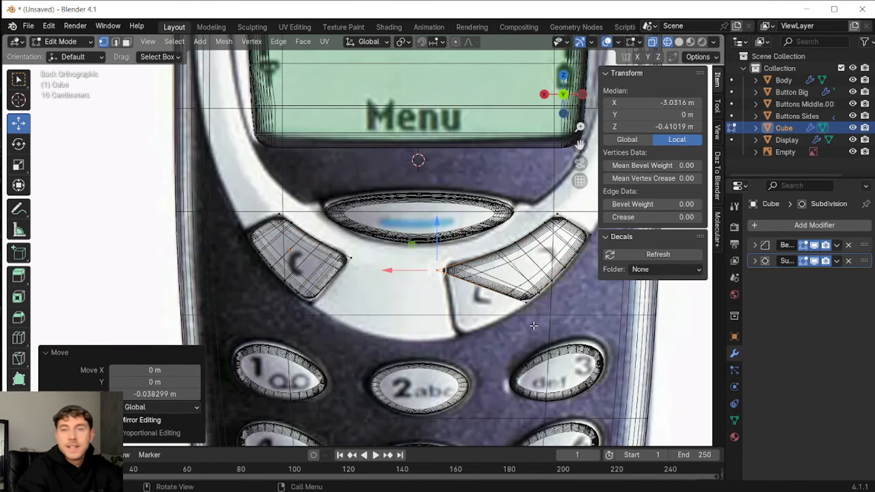
drag(437, 270, 451, 291)
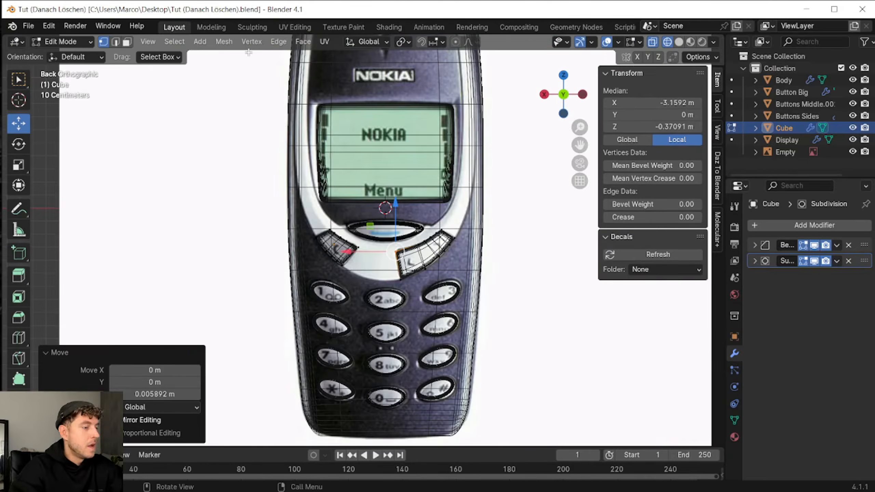
click(63, 41)
click(71, 54)
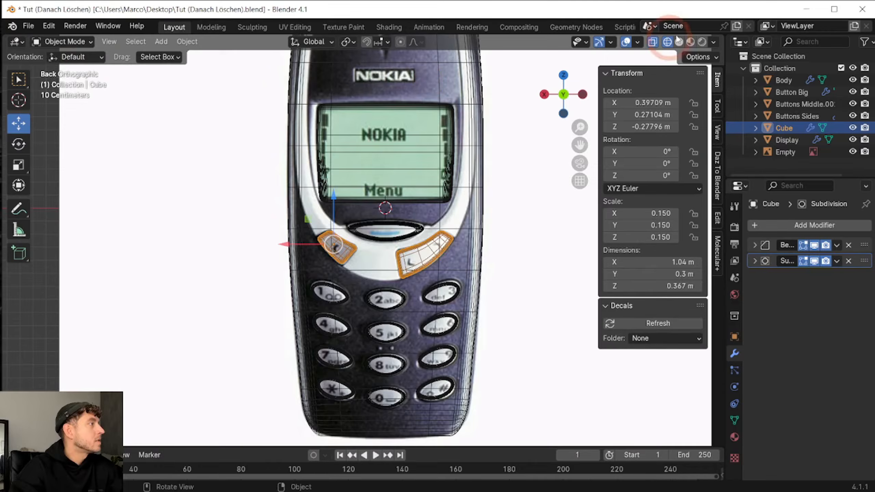
click(652, 42)
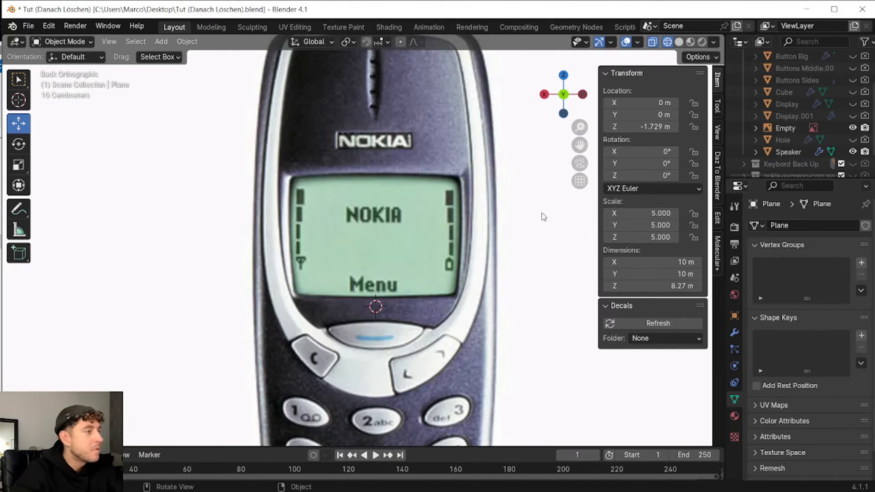
Add a cube for the silver frame and fit it over the centre below the menu button, about 0.114 m wide and 0.436 m high
shift+middle_drag(358, 204, 391, 239)
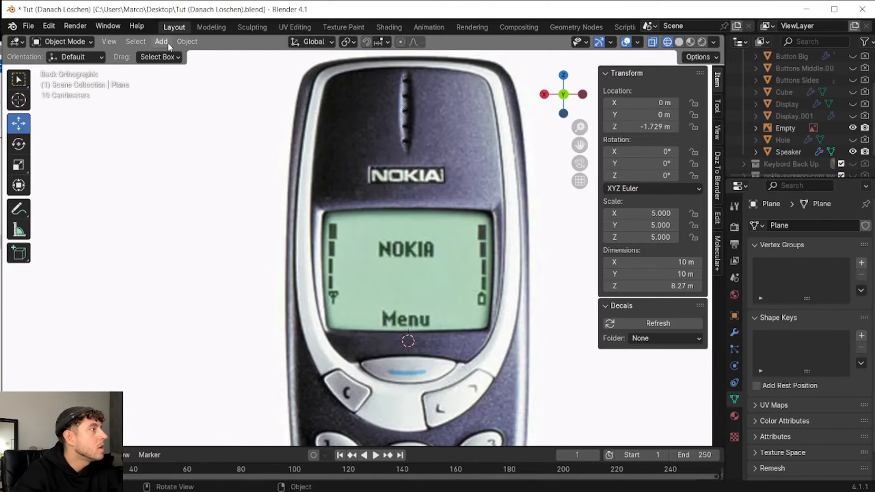
click(180, 42)
mouse_move(161, 42)
mouse_move(173, 56)
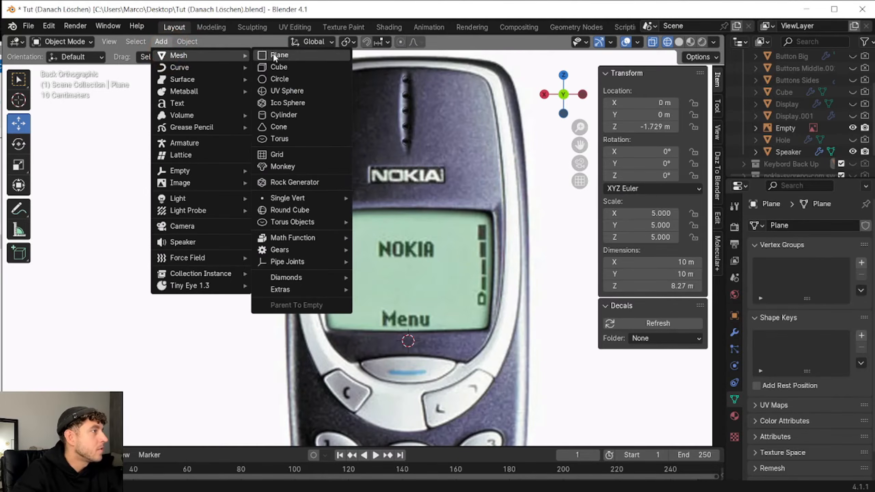
click(277, 66)
scroll(588, 263, down, 1)
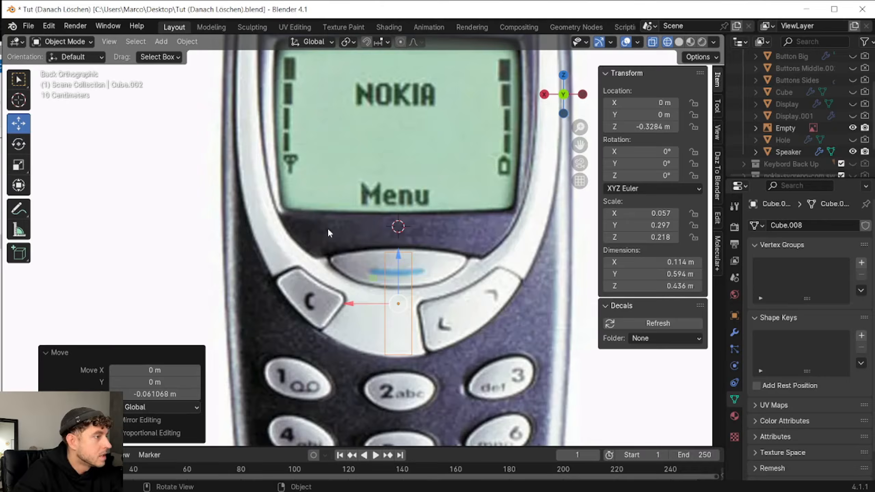
Extrude the frame cube's side face nearest the C key outward by about 0.19 m in Edit Mode
click(80, 42)
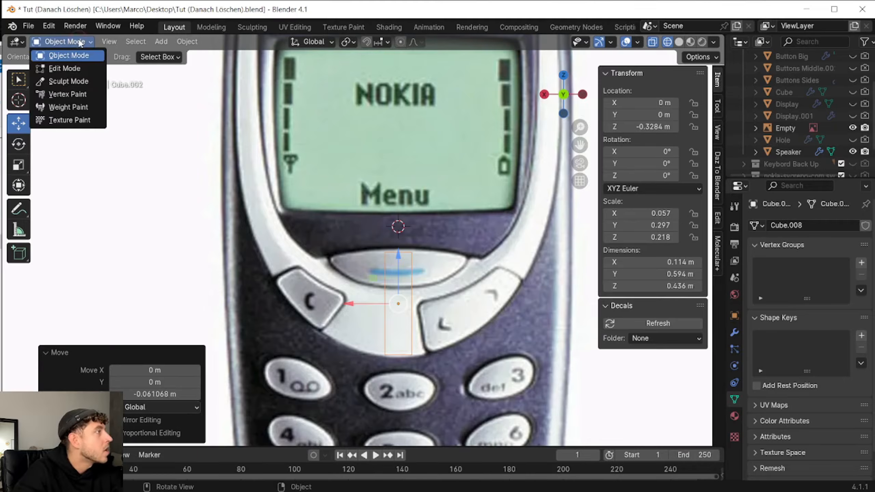
click(87, 67)
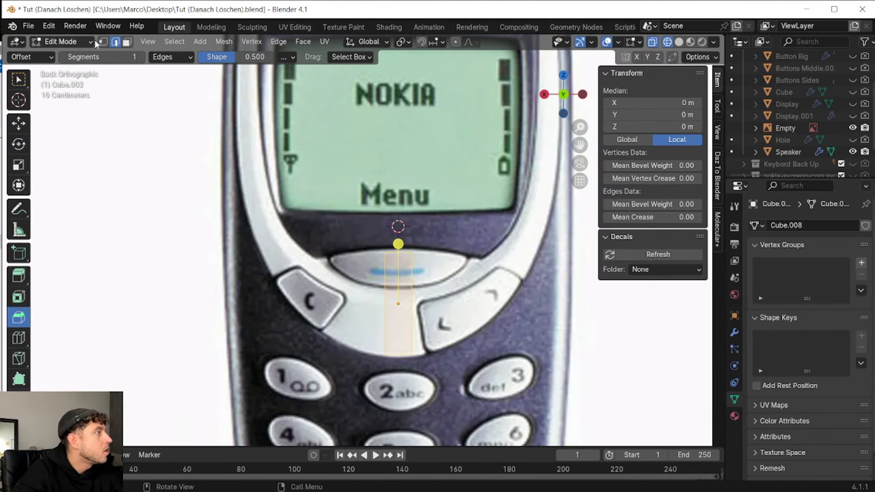
click(103, 43)
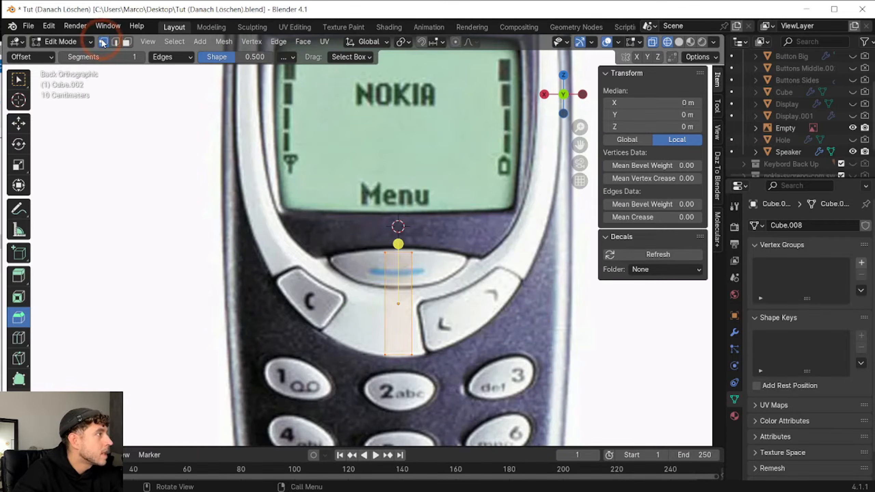
click(300, 237)
click(19, 123)
drag(325, 203, 404, 376)
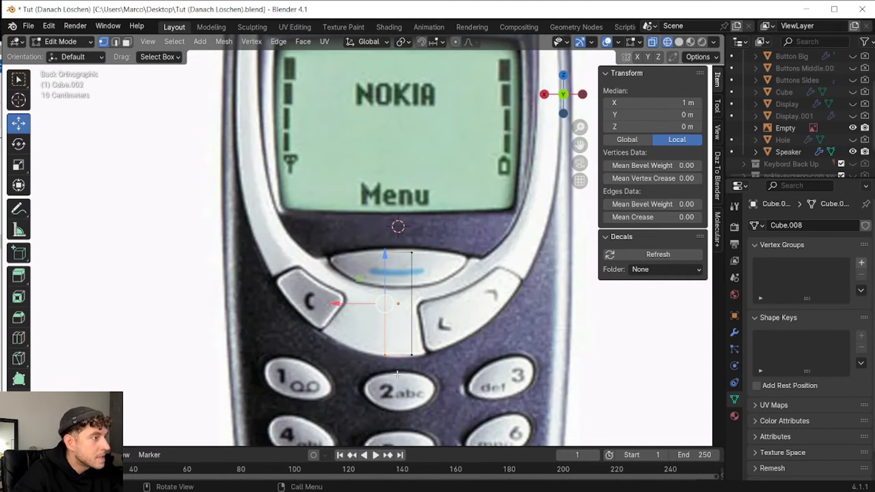
key(e)
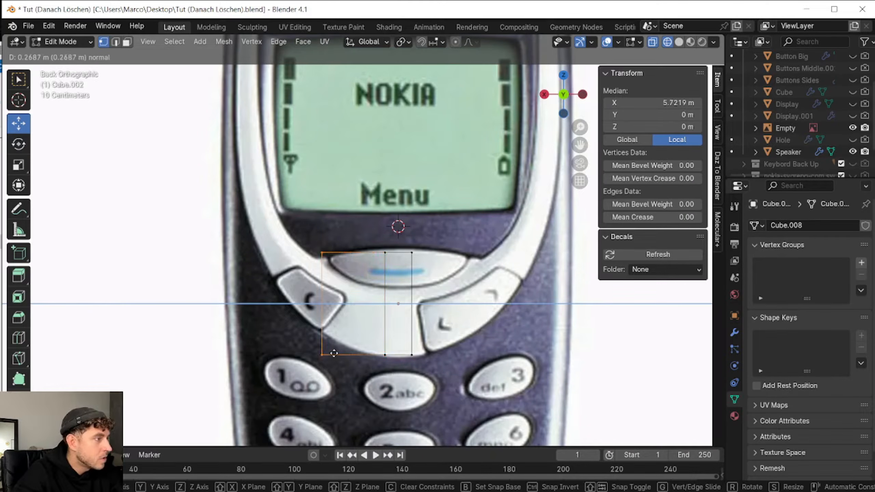
click(352, 350)
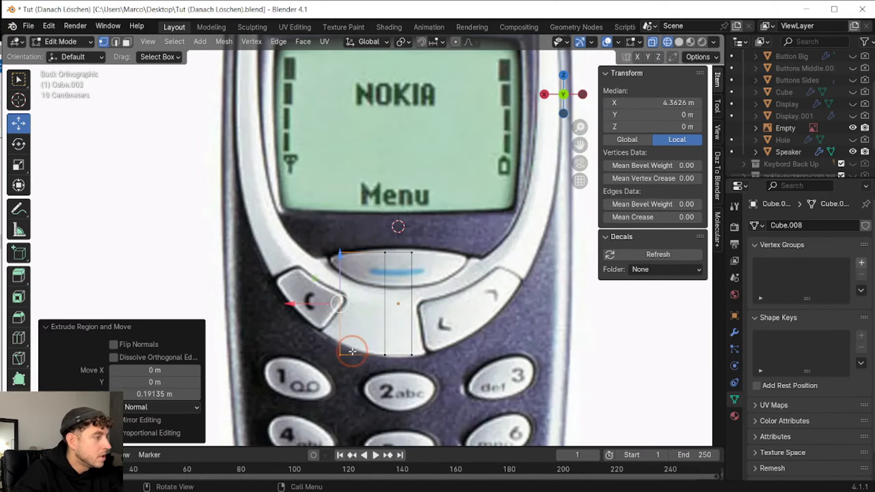
Move the extruded face's lower and upper vertices vertically to follow the silver frame's curve
drag(303, 341, 368, 370)
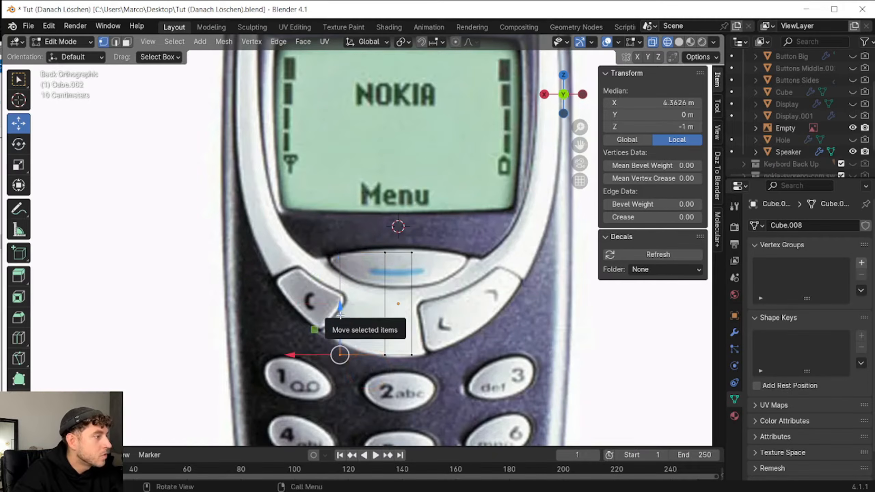
drag(340, 315, 340, 303)
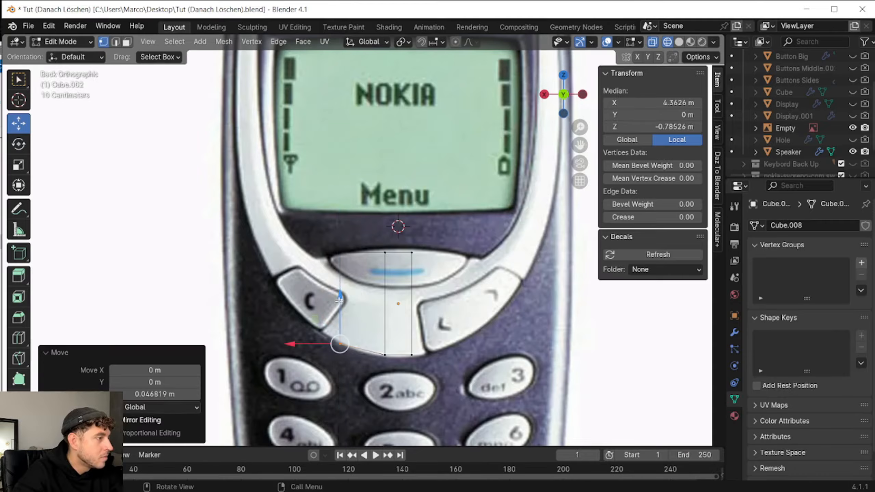
drag(313, 248, 341, 263)
drag(341, 217, 343, 220)
Extrude the frame's end face by another 0.19 m or so and align its upper and lower vertices with the outline around the C key
shift+drag(321, 327, 360, 363)
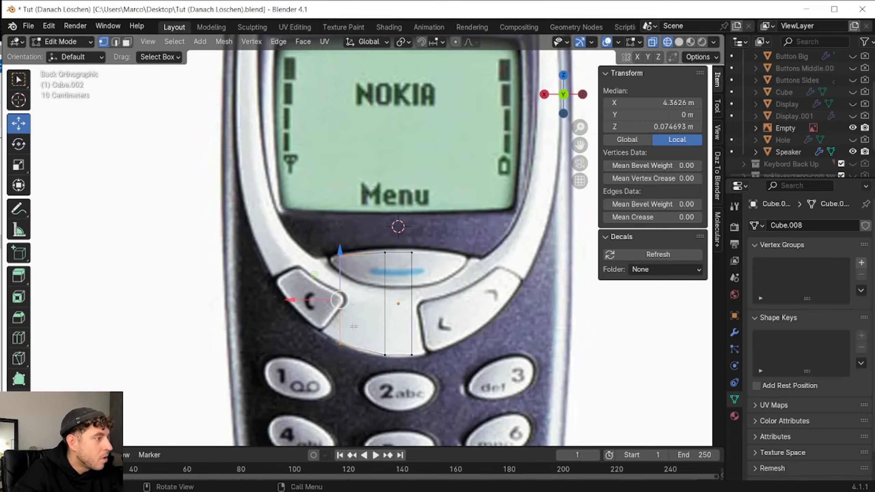
key(e)
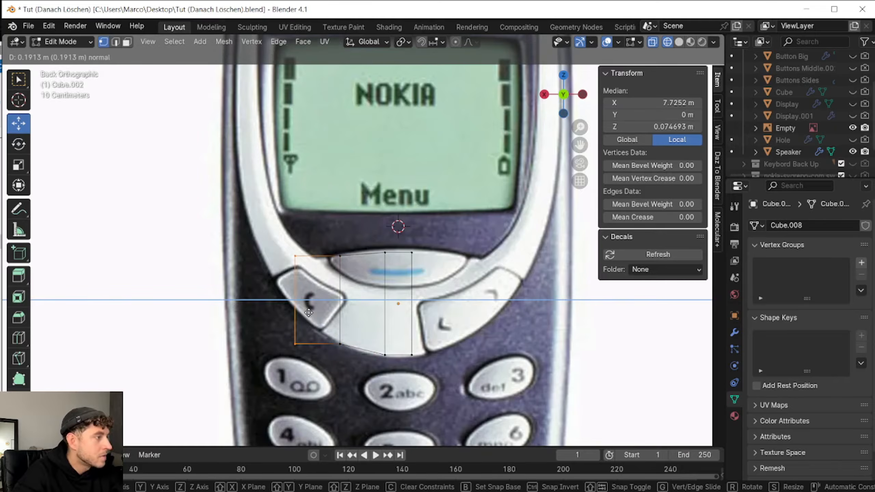
click(309, 313)
drag(279, 224, 322, 282)
drag(299, 210, 300, 209)
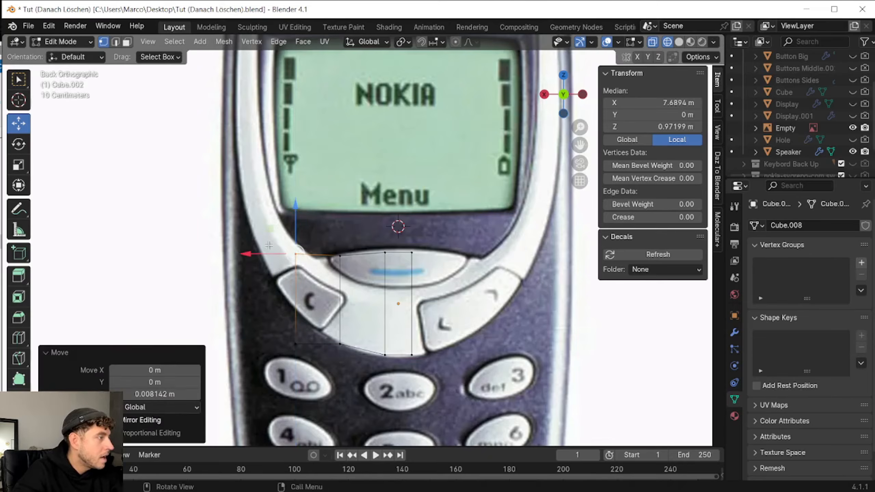
drag(260, 253, 274, 253)
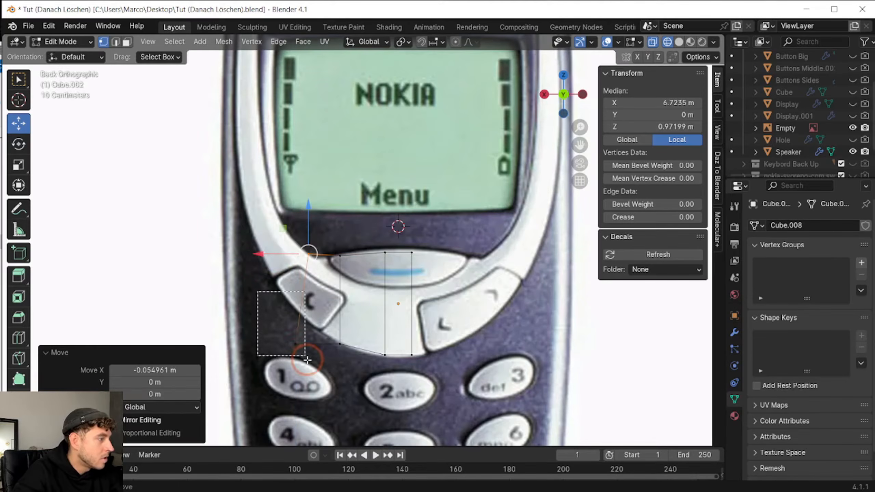
click(297, 344)
drag(305, 294, 303, 260)
Extrude the frame's end face past the C key by about 0.2 m and move its vertices up along the silver band
drag(247, 216, 318, 332)
key(e)
click(278, 292)
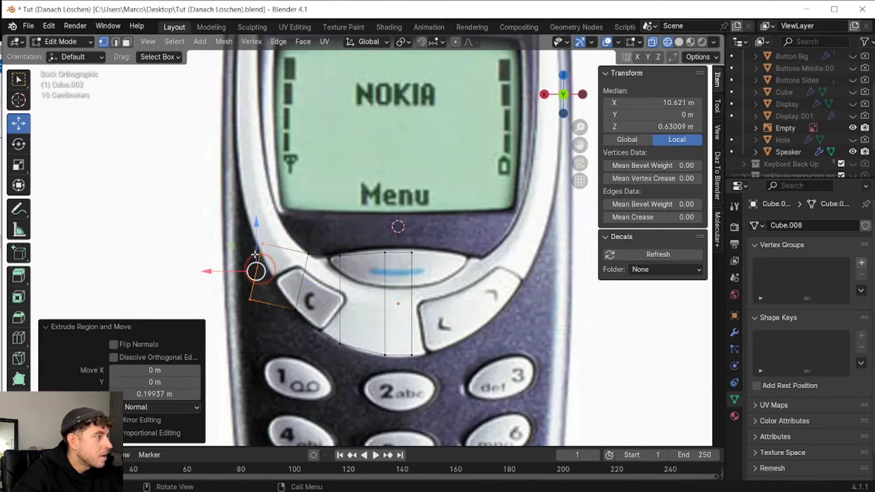
drag(256, 221, 309, 180)
drag(239, 187, 298, 216)
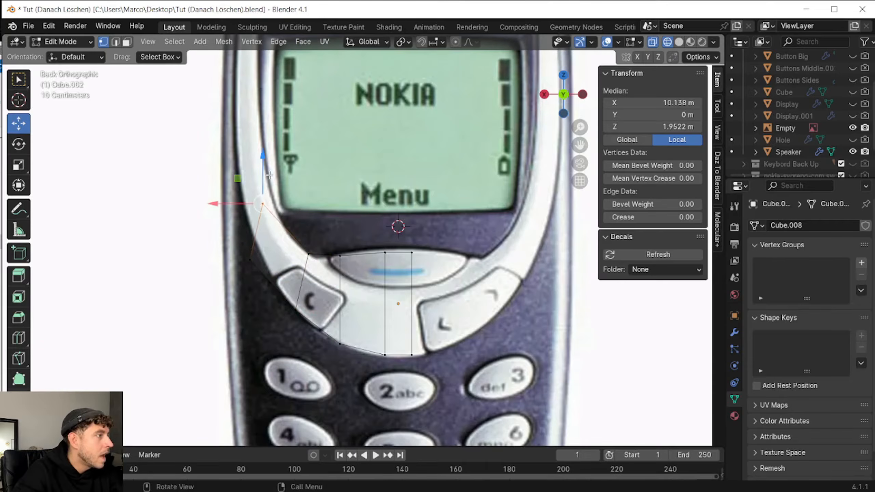
drag(264, 177, 264, 186)
drag(217, 213, 231, 213)
drag(277, 181, 277, 189)
Rotate the frame's end face by about -10.6° and shift it horizontally to sit across the silver band beside the display
drag(234, 296, 293, 238)
click(243, 201)
click(19, 144)
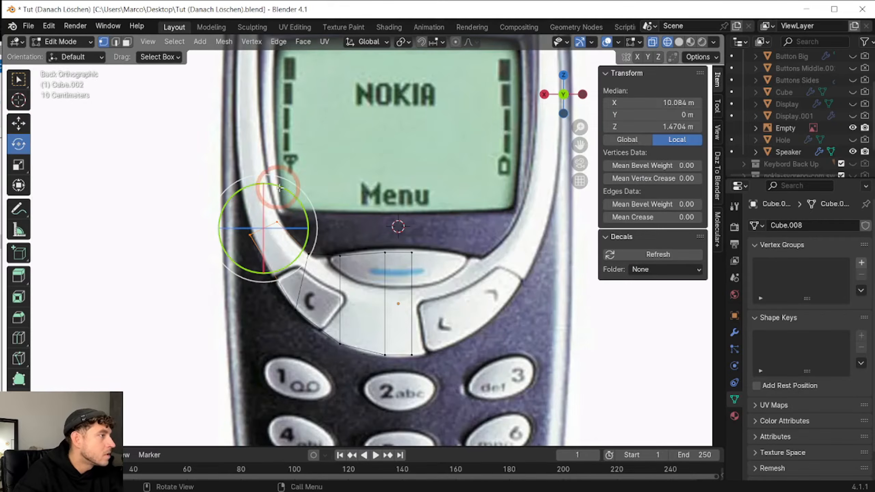
drag(291, 190, 295, 196)
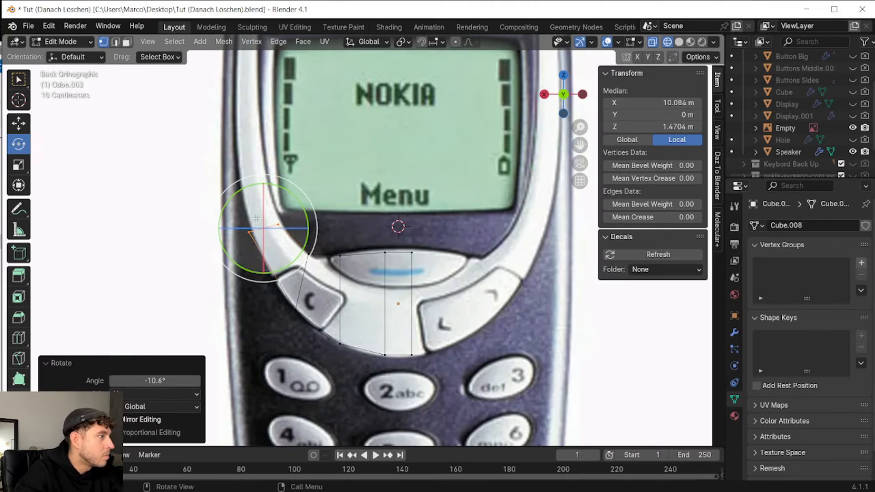
click(28, 130)
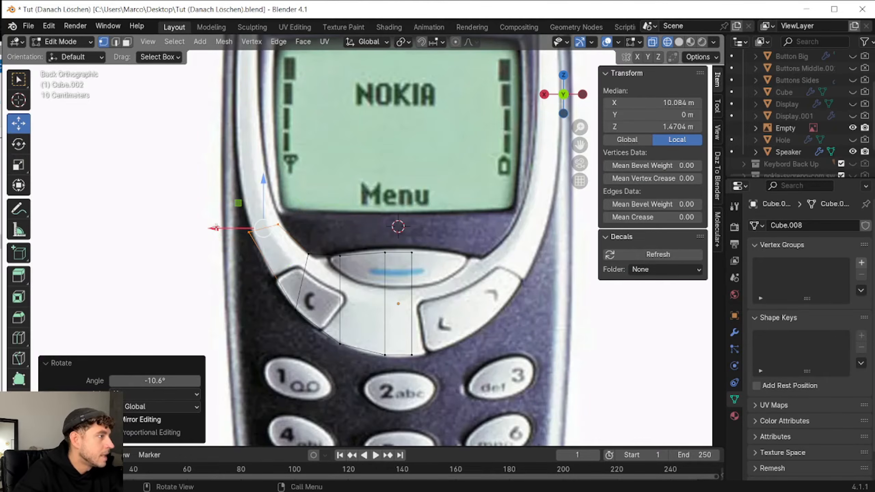
drag(213, 228, 211, 228)
Extrude the frame's end face upward beside the display and adjust its outer vertex to the silver band's edge
shift+middle_drag(153, 176, 249, 258)
key(e)
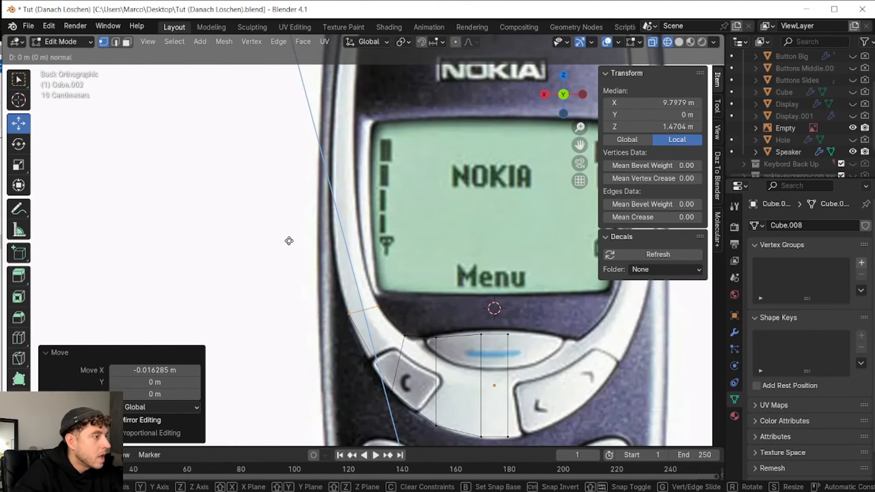
click(318, 165)
click(331, 244)
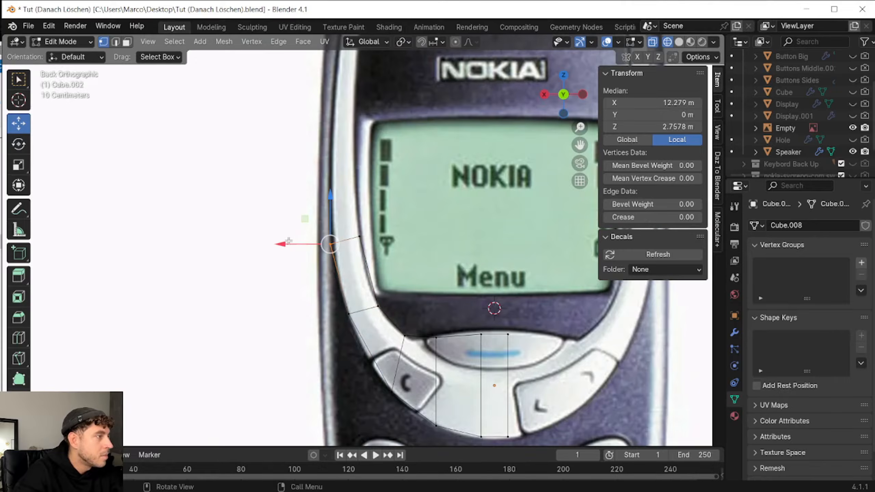
drag(290, 240, 295, 240)
click(363, 229)
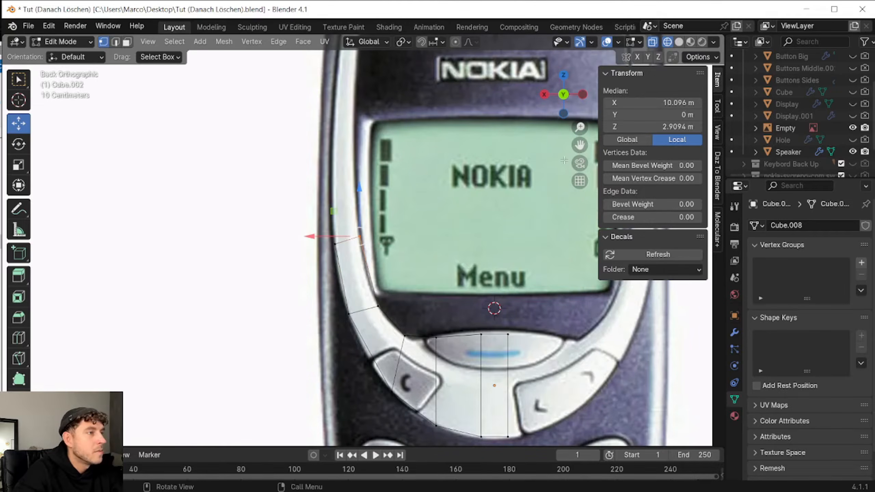
Return to Object Mode with the frame strip running up to the phone's top centre
shift+middle_drag(564, 161, 488, 320)
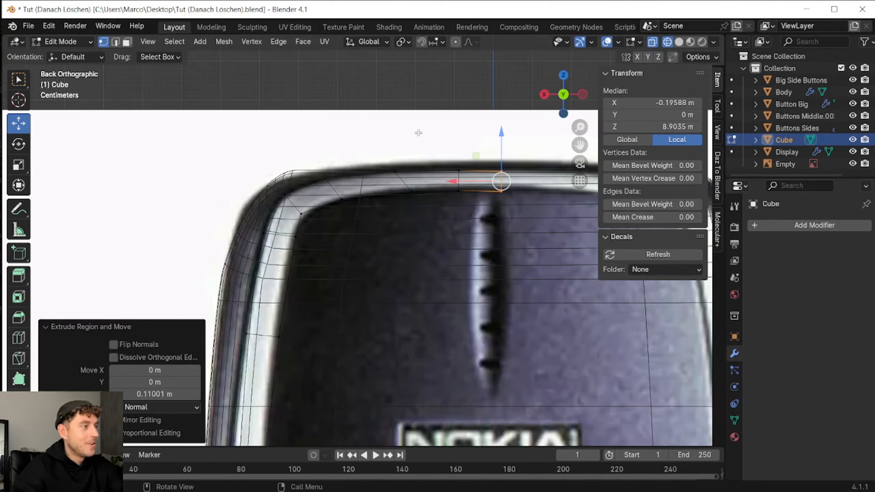
scroll(418, 133, down, 5)
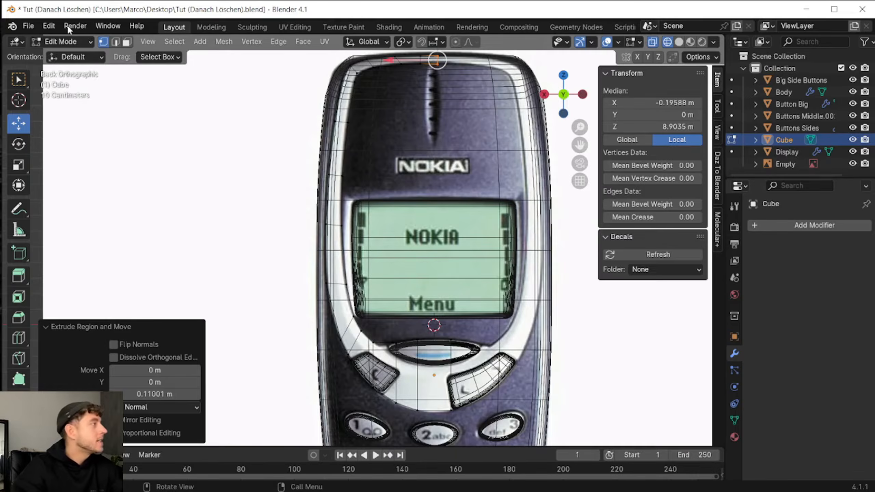
click(56, 42)
click(61, 38)
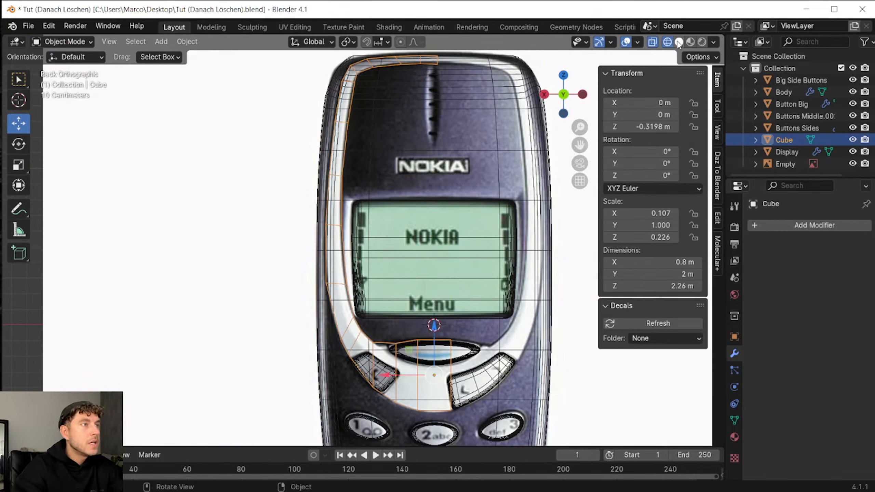
Switch to solid shading and add a Subdivision Surface modifier to the frame with 5 viewport and 5 render levels
click(678, 42)
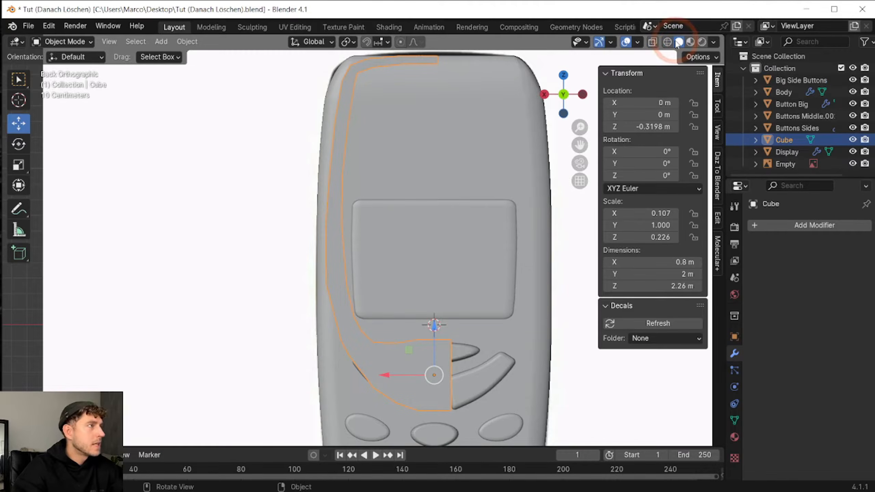
click(804, 224)
mouse_move(804, 224)
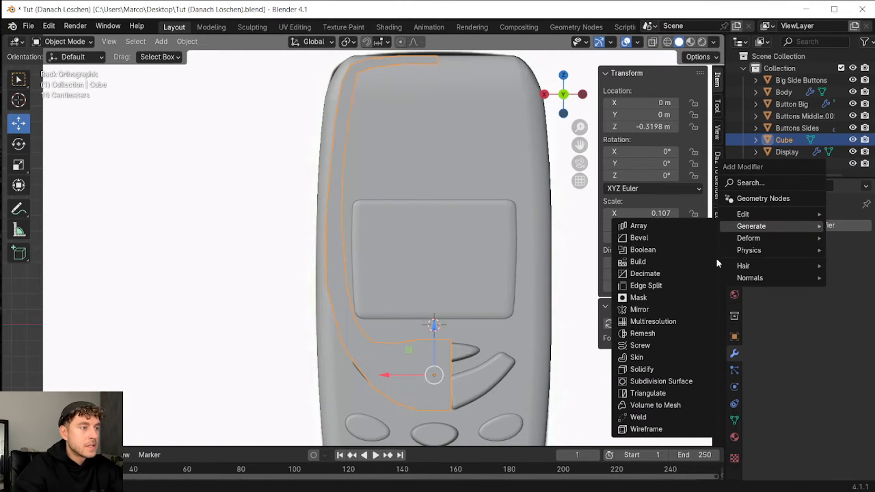
click(681, 381)
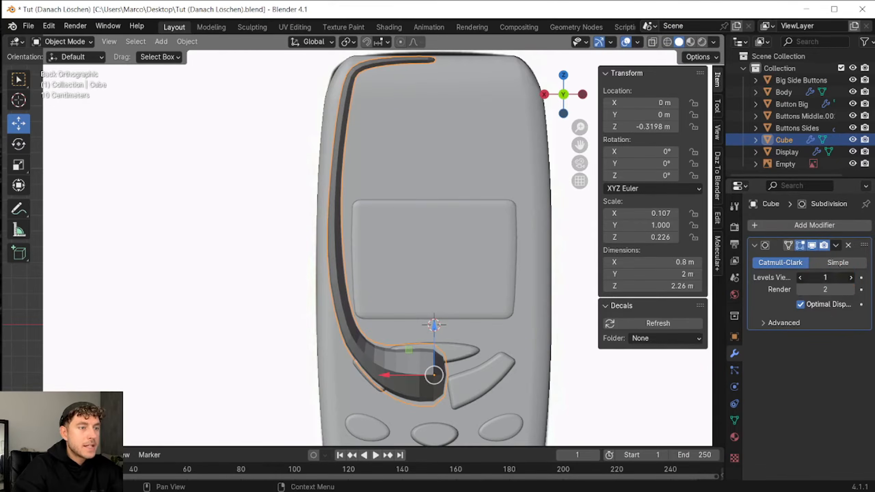
key(Return)
click(824, 290)
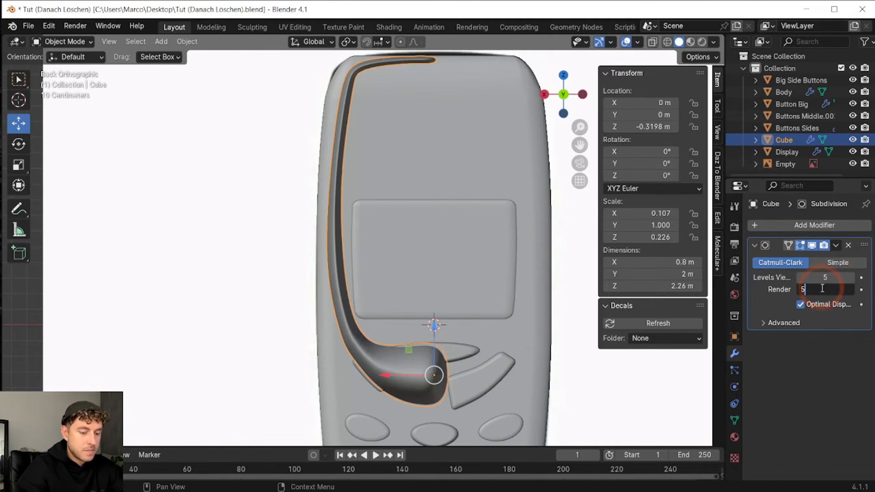
text(5)
key(Return)
Flatten the frame to a Y scale of 0.1 and shade it smooth
click(665, 226)
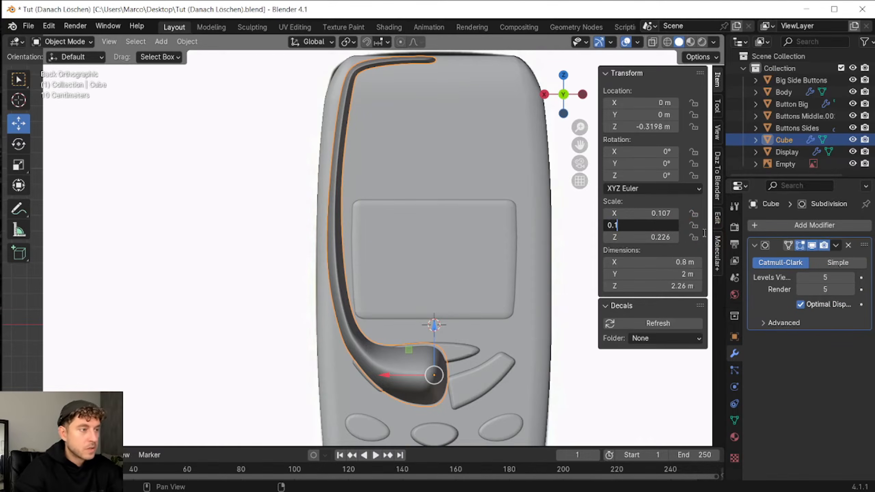
text(0.1)
key(Return)
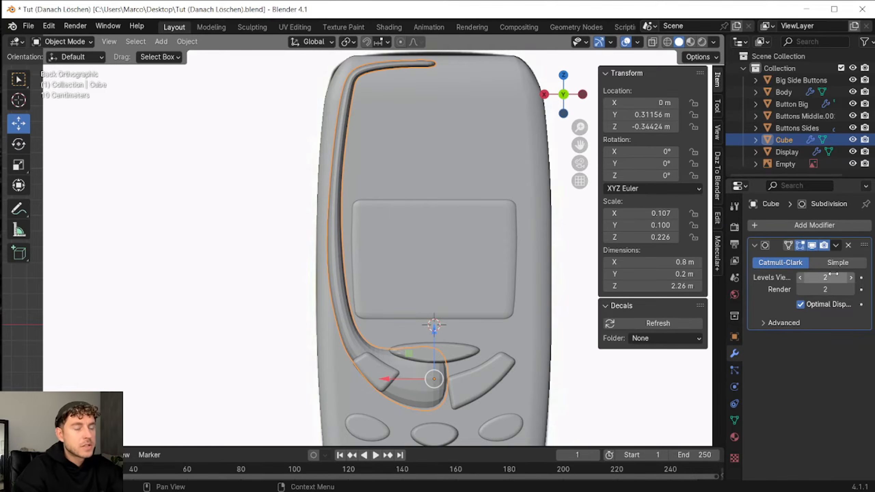
right_click(341, 325)
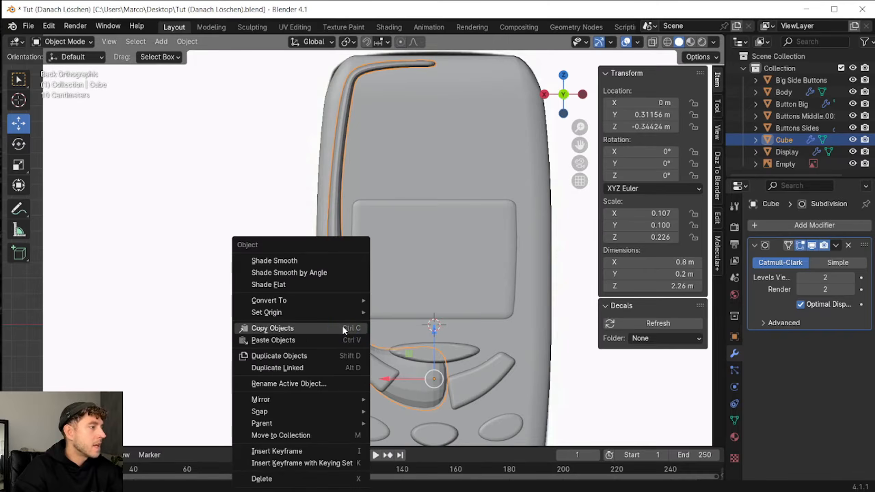
click(341, 258)
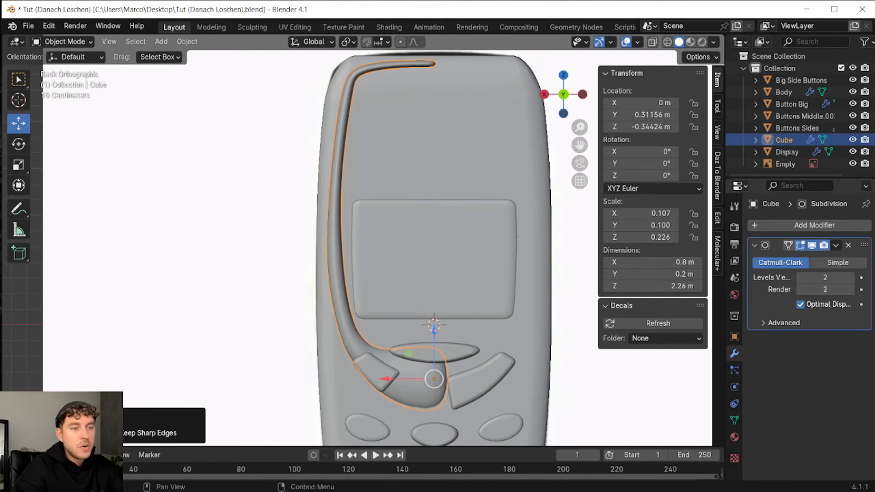
Mirror the frame on X with a Mirror modifier, using Body as the mirror object and a merge distance of 1 m
click(763, 225)
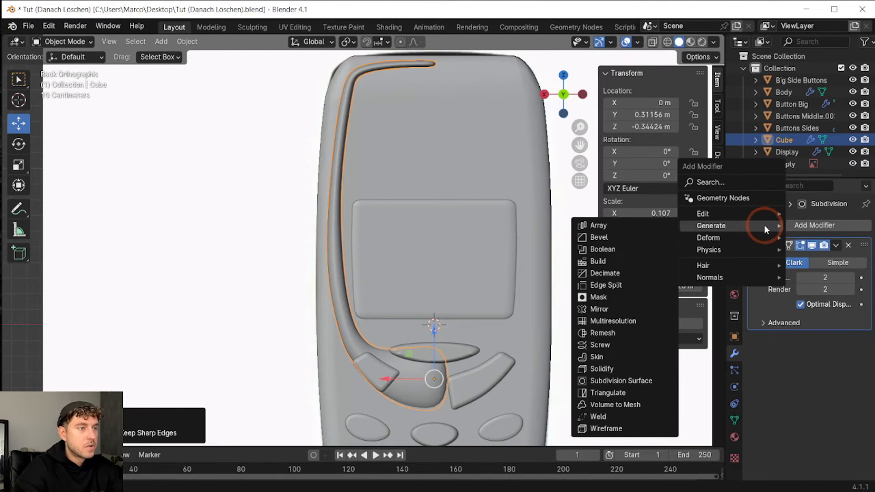
click(635, 306)
click(847, 399)
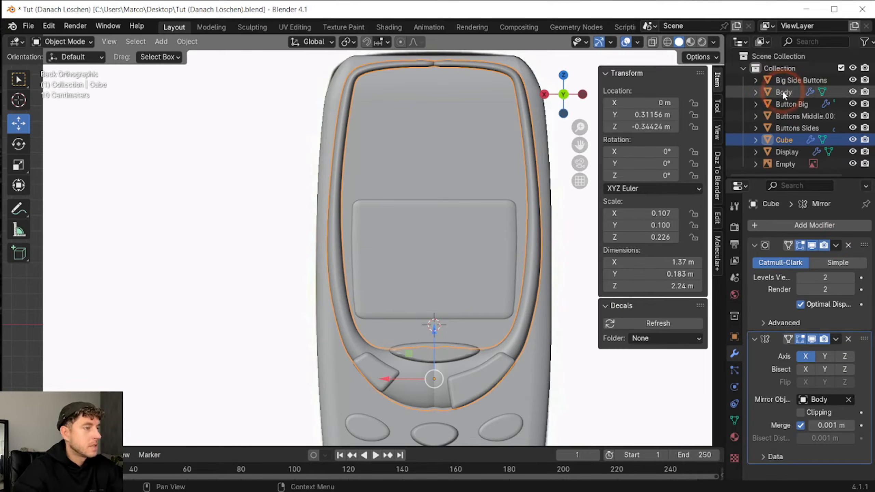
click(782, 92)
drag(827, 425, 854, 424)
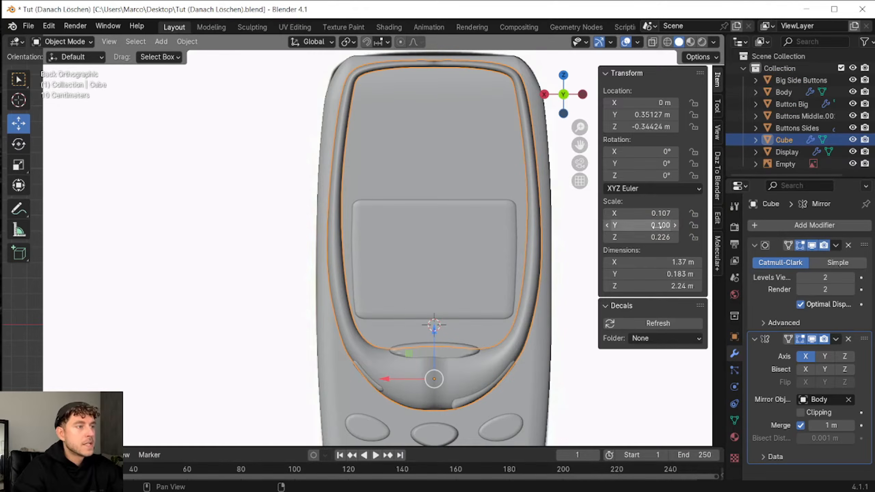
Set the frame's Y scale to 0.05
click(659, 225)
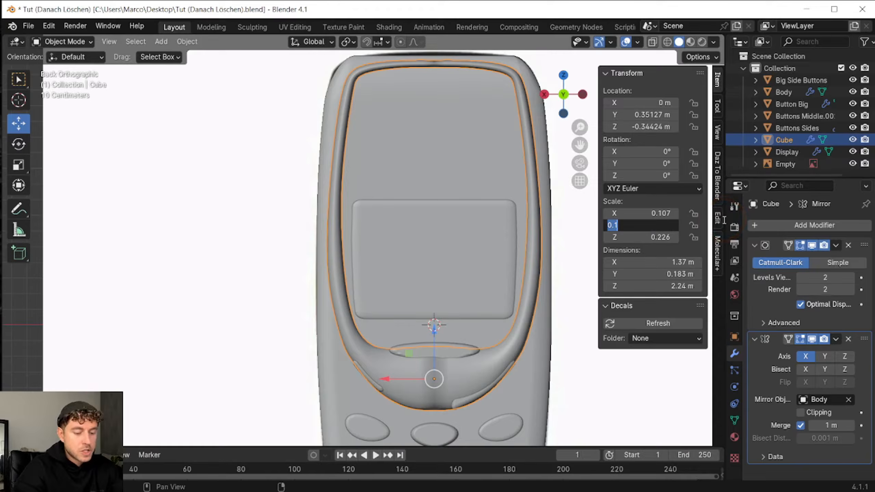
text(0.0)
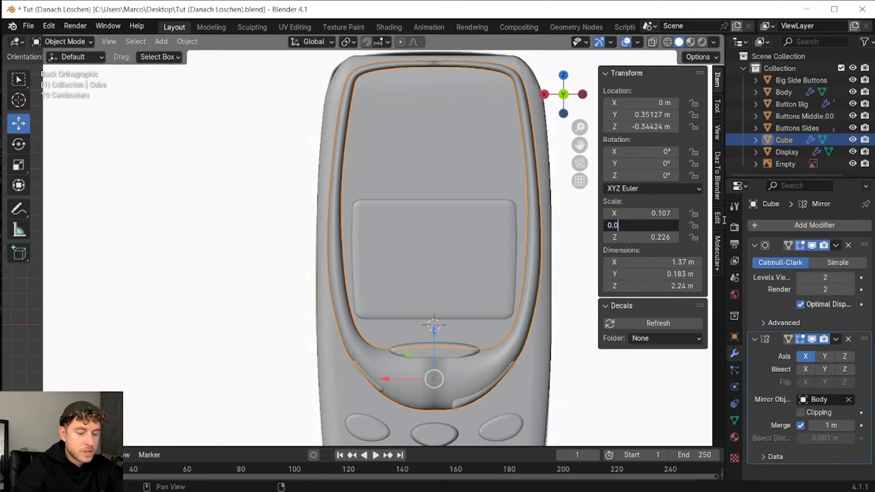
text(5)
key(Return)
scroll(450, 232, down, 3)
scroll(450, 233, up, 2)
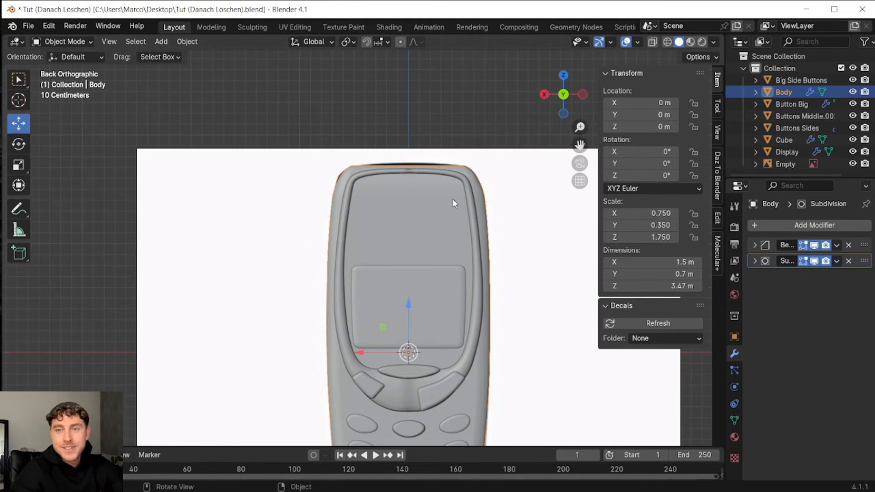
Edit the phone body in X-ray view and fit its upper vertex rows to the reference, lowering the top row by about 0.02 m
scroll(428, 200, up, 2)
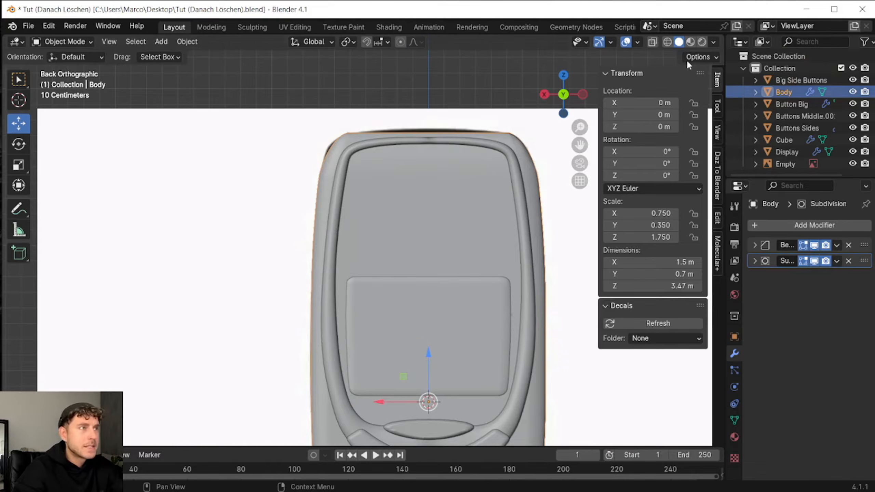
click(62, 41)
click(57, 69)
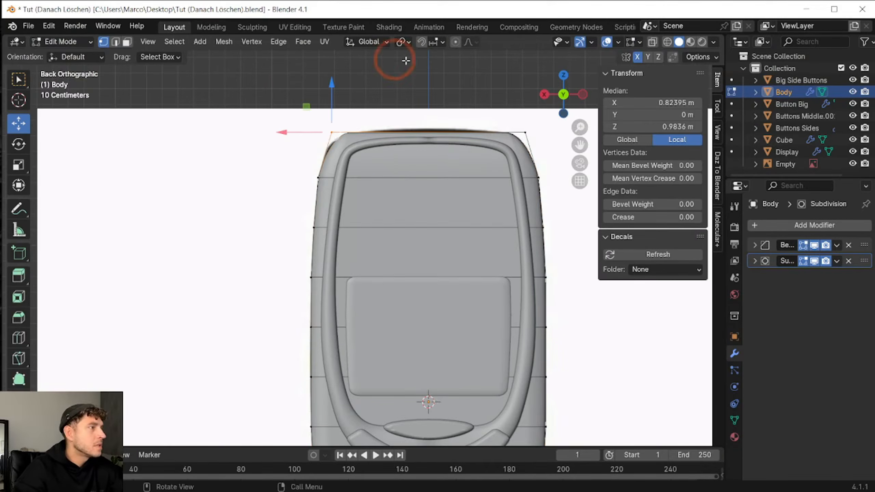
key(alt+z)
drag(278, 164, 562, 197)
scroll(437, 127, up, 1)
drag(442, 117, 444, 107)
alt+click(494, 109)
drag(441, 67, 442, 70)
Add a vertical loop cut down the body's centre, raise its top vertices by about 0.043 m and return to Object Mode
click(18, 357)
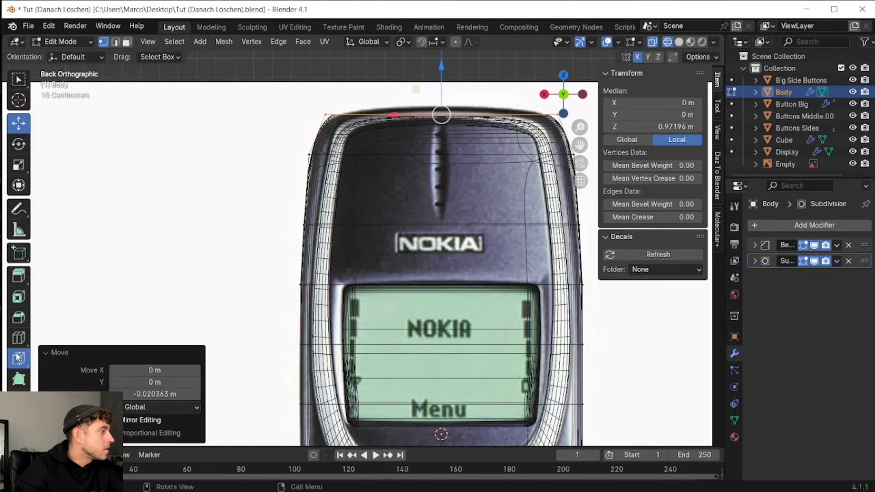
drag(18, 357, 69, 340)
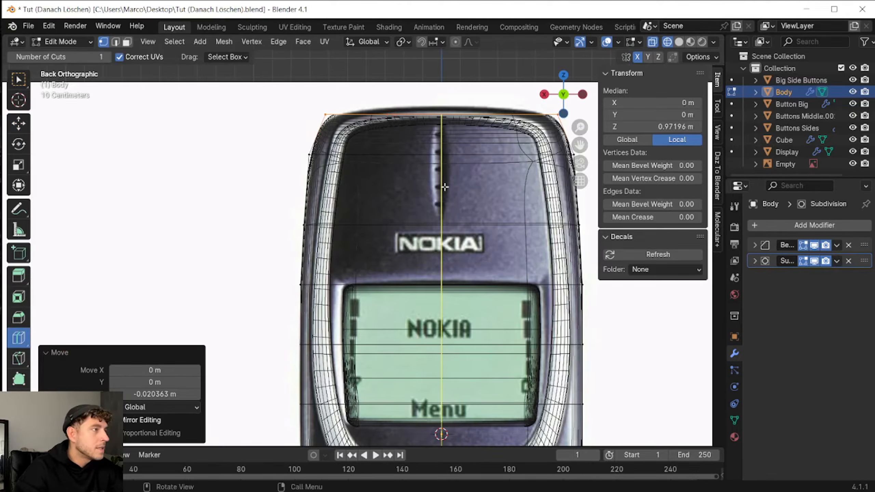
click(446, 91)
click(19, 124)
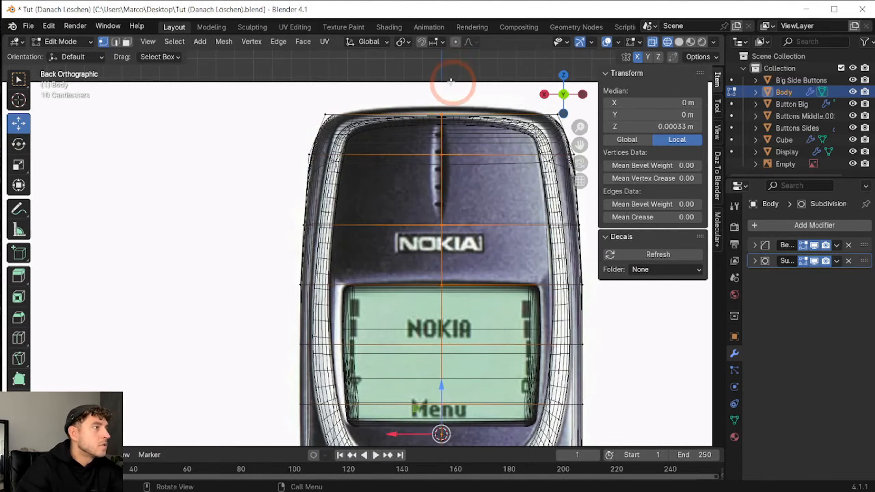
drag(417, 87, 479, 120)
drag(443, 75, 444, 67)
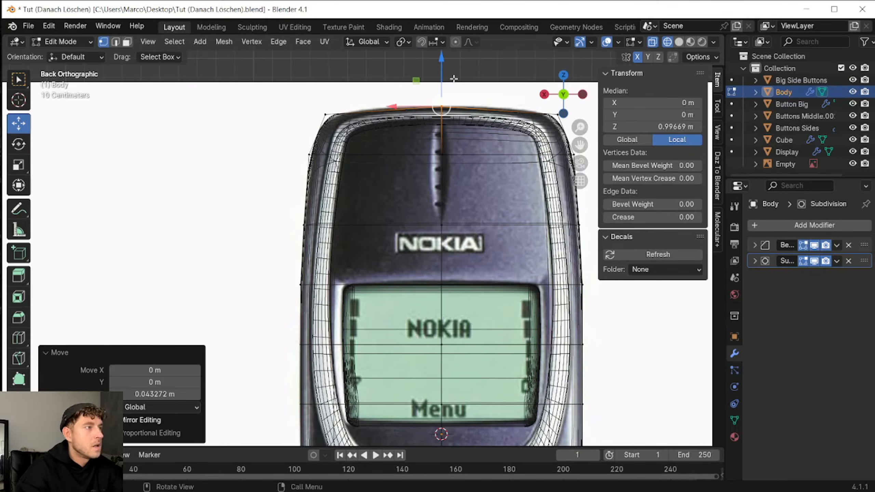
click(72, 46)
click(73, 56)
Apply the Mirror modifier on the frame
scroll(385, 152, down, 3)
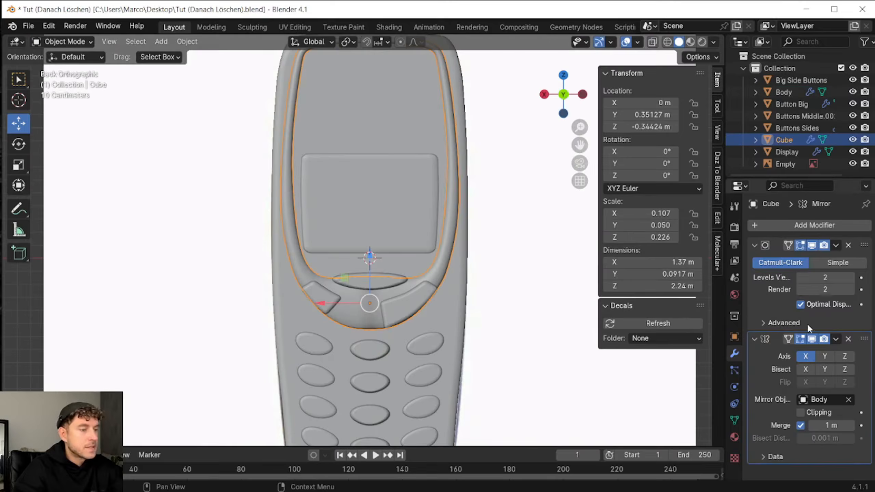
click(835, 339)
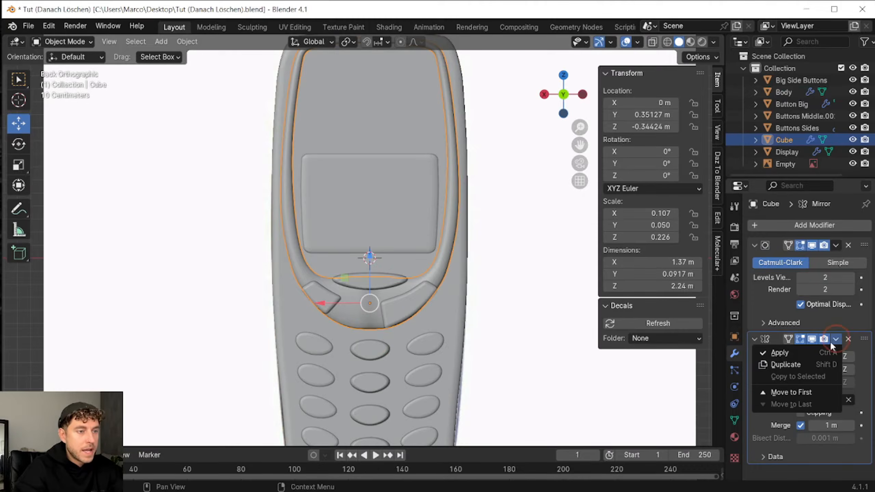
click(814, 356)
scroll(396, 296, up, 1)
scroll(397, 296, up, 2)
Shift the frame's two central vertex columns below the menu key sideways, the second by about -0.348 m on X, and return to Object Mode
click(62, 42)
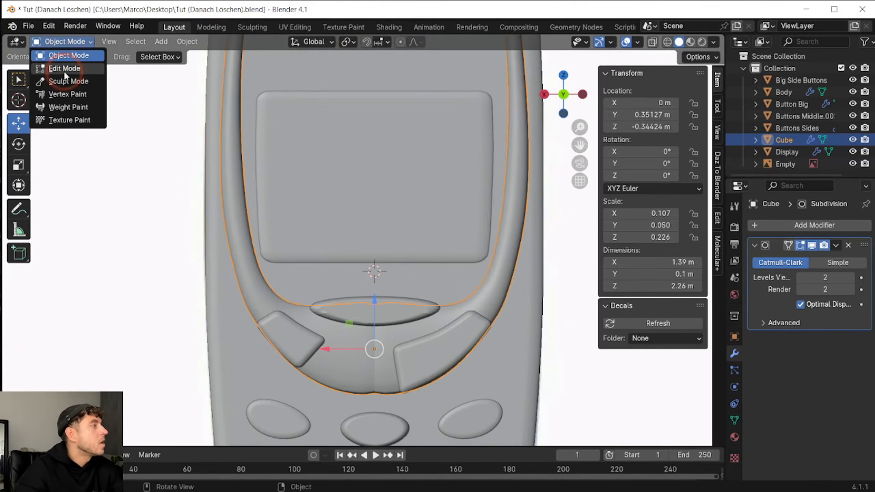
click(61, 69)
drag(355, 352, 368, 411)
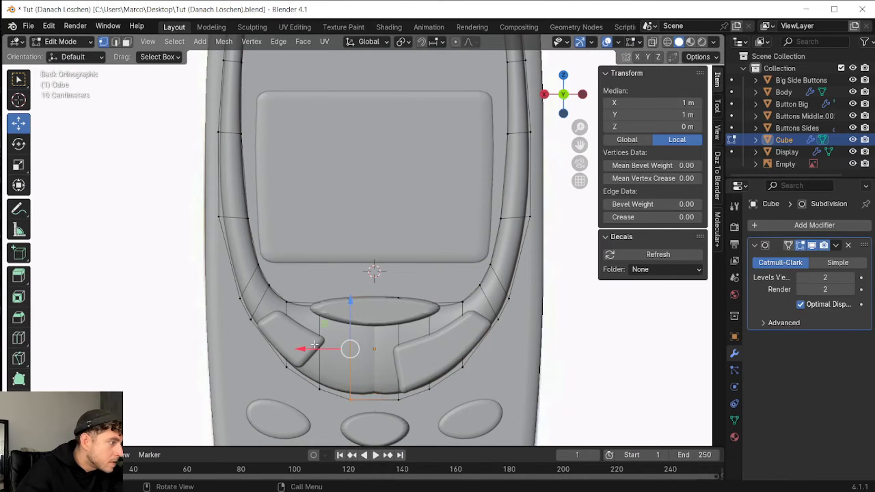
drag(314, 350, 341, 360)
drag(416, 336, 391, 422)
drag(360, 346, 429, 356)
key(Escape)
click(65, 42)
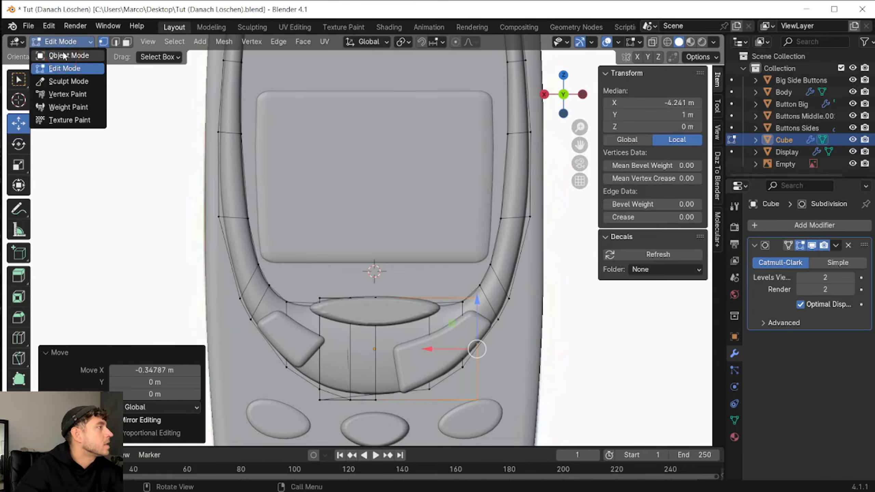
click(64, 55)
scroll(267, 167, down, 4)
click(503, 302)
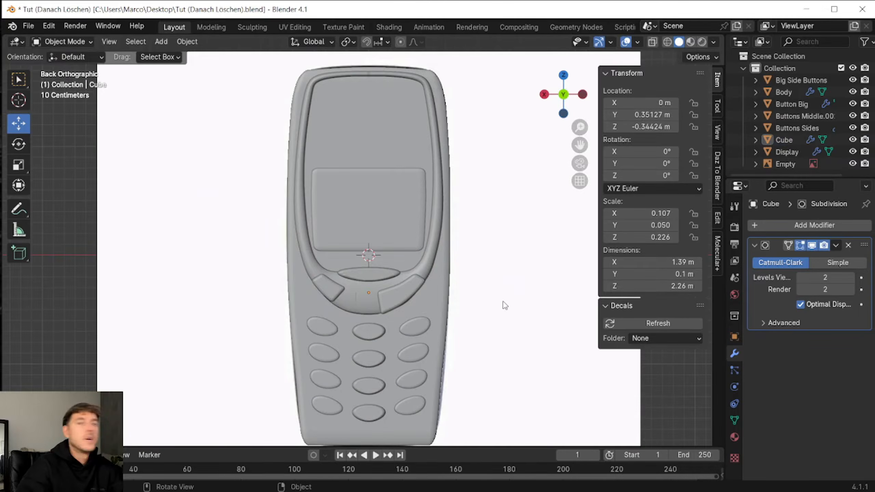
Show the reference in wireframe view, add a cylinder and scale it to 0.02 on all axes
click(785, 164)
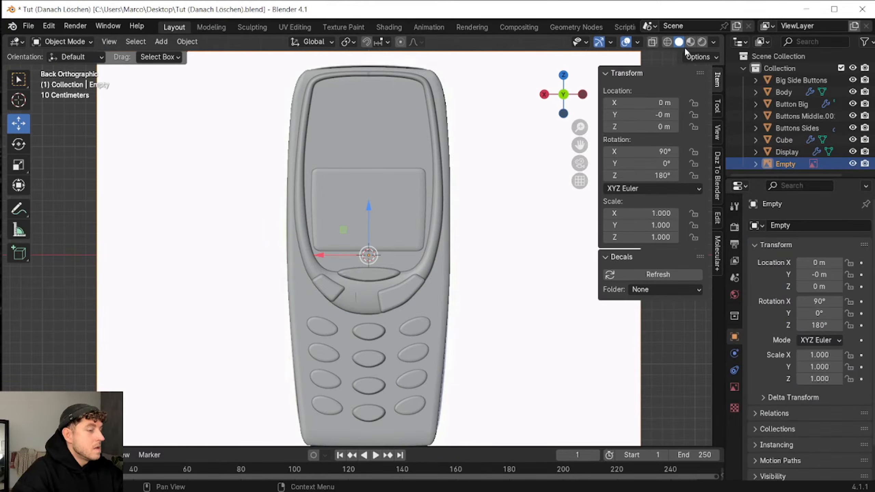
click(668, 44)
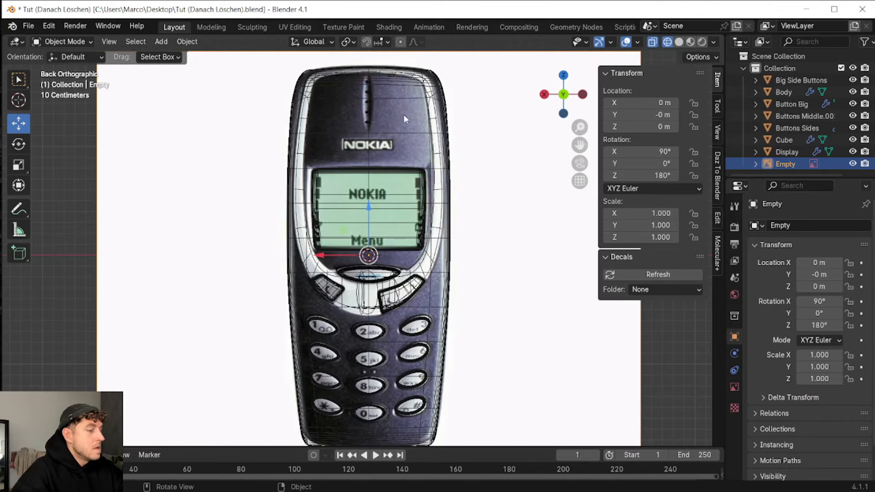
click(161, 41)
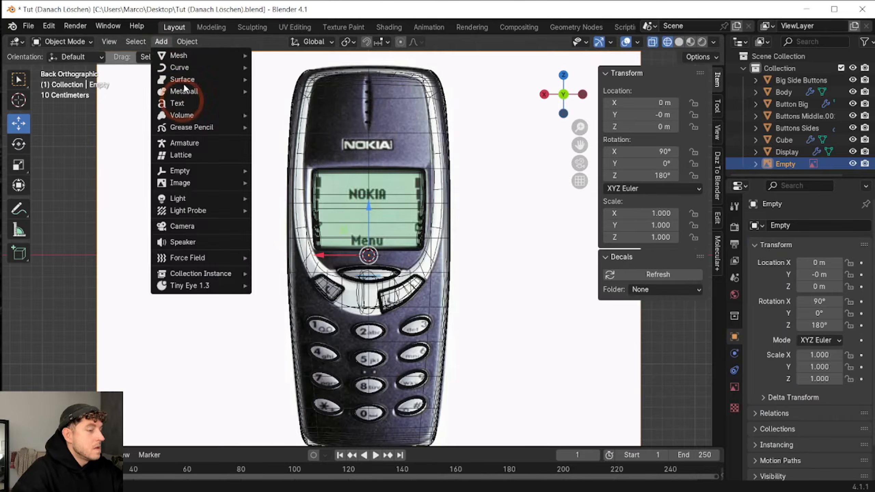
mouse_move(181, 56)
click(291, 115)
click(665, 210)
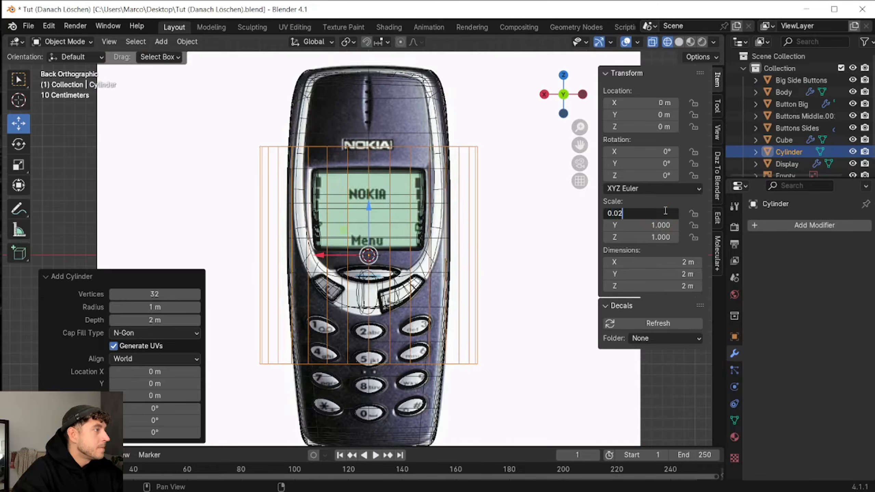
key(Return)
Rotate the cylinder 90° about X and move it to the topmost speaker hole, at about X 0.015 m and Z 1.604 m
key(KP_Decimal)
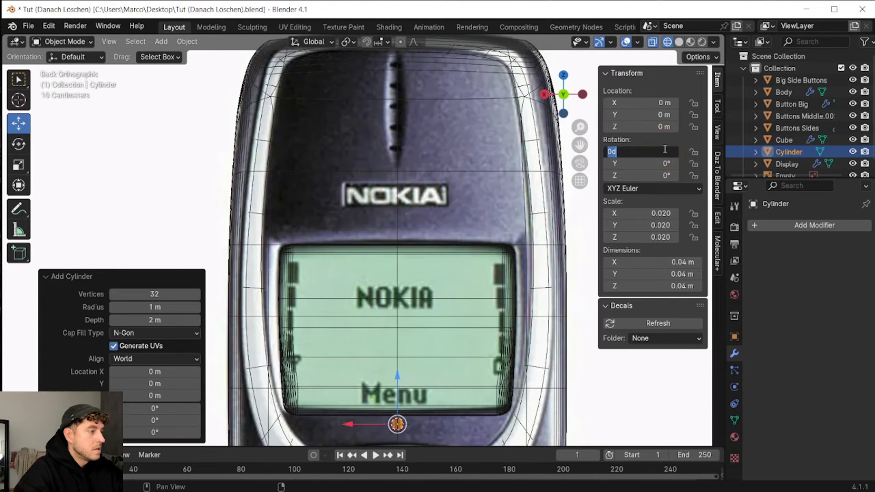
text(0)
key(Return)
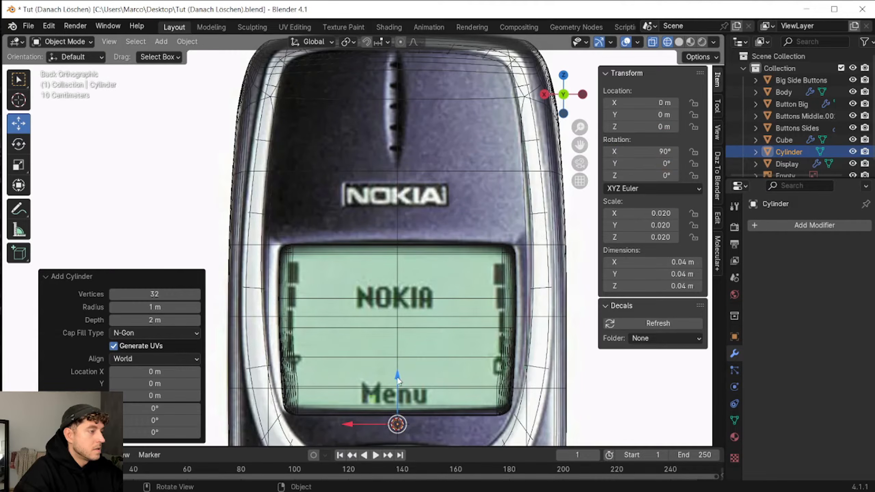
key(g)
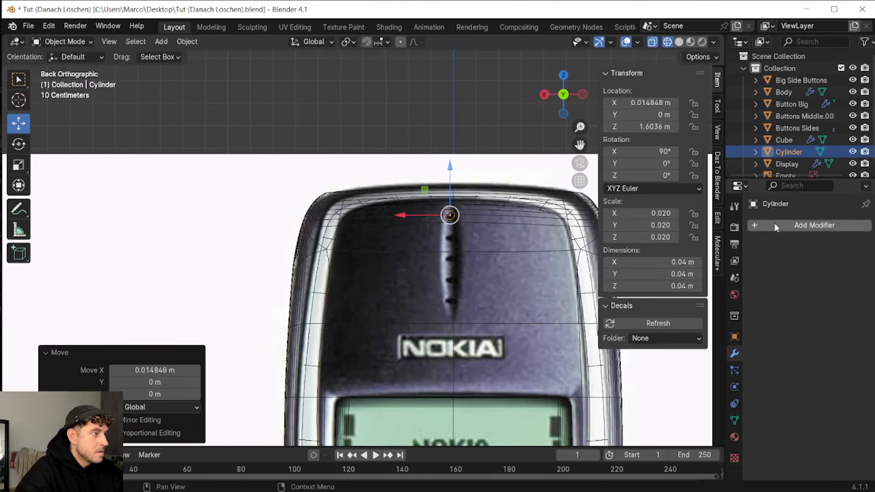
Add an Array modifier to the speaker hole cylinder with a fixed count of 5
click(773, 221)
mouse_move(773, 222)
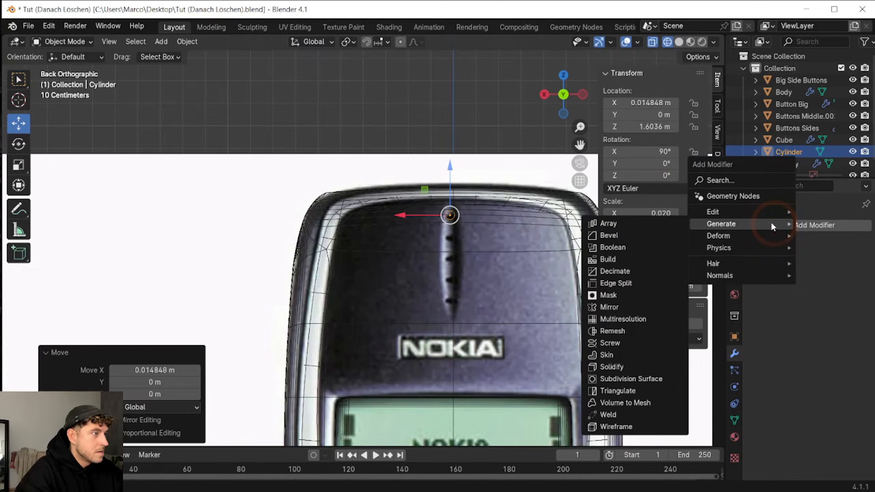
click(656, 226)
click(820, 277)
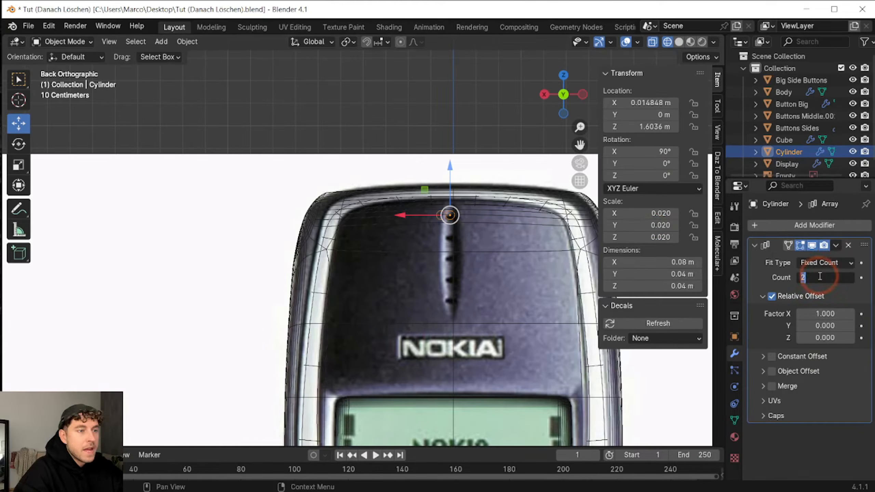
text(5)
key(Return)
Set the array's relative offset factors to 0 on X and -2.4 on Y, running the holes down the speaker slot
click(833, 314)
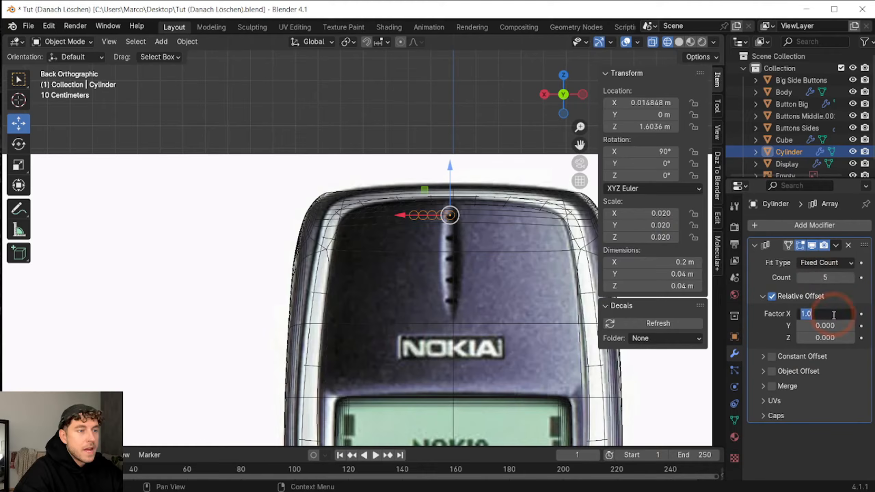
key(Return)
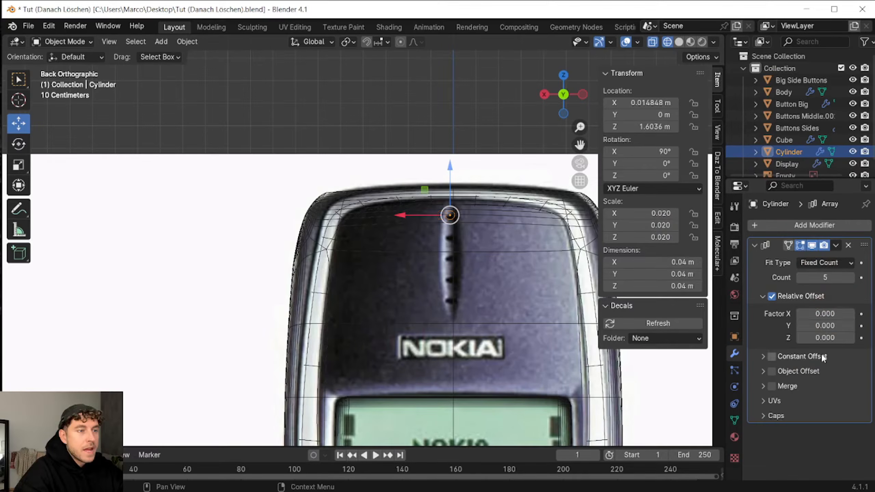
click(821, 325)
text(-)
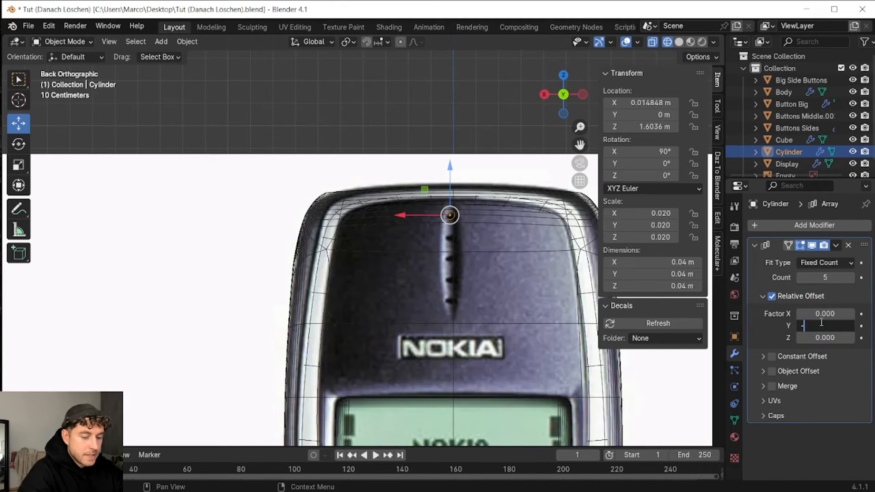
text(2.4)
key(Return)
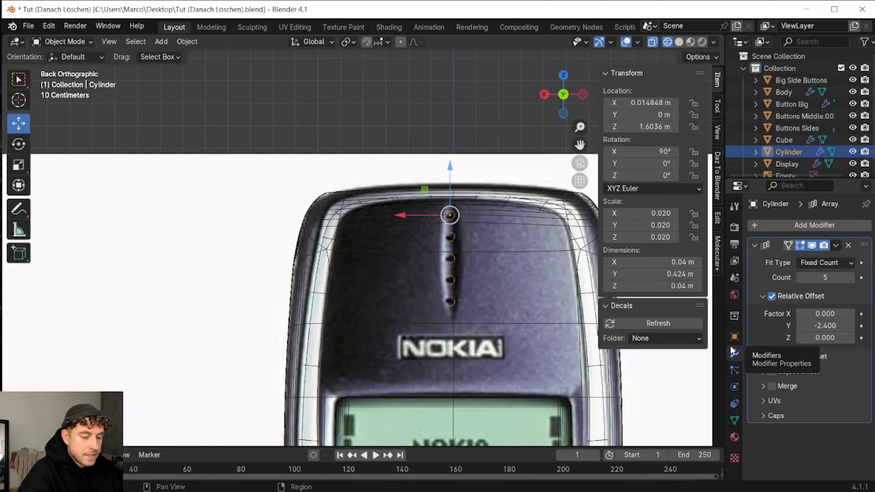
Save the phone model to its existing file
scroll(137, 128, down, 4)
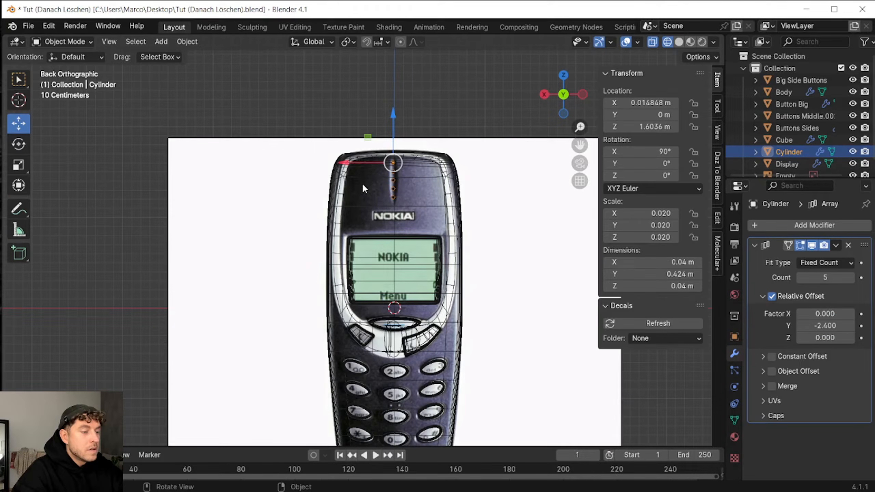
click(28, 27)
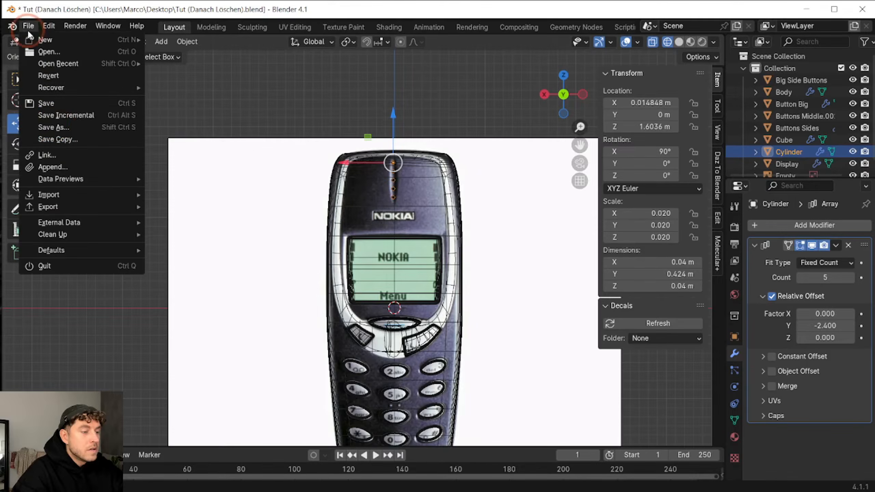
click(67, 101)
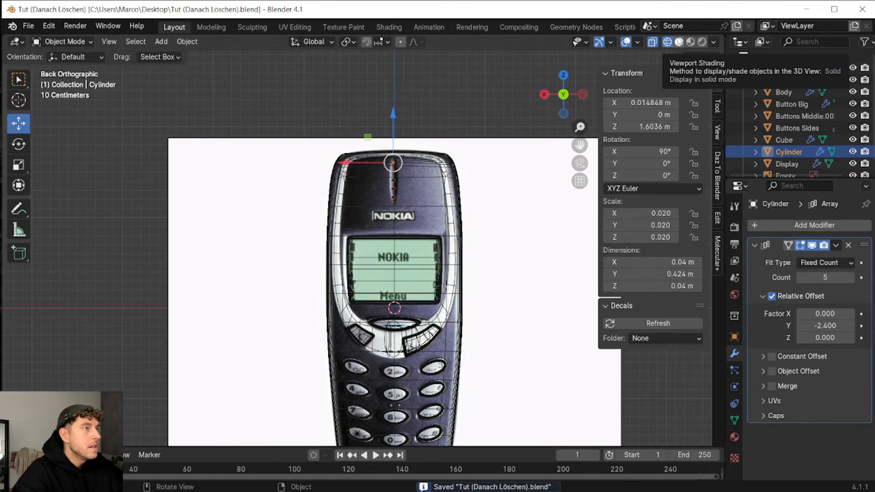
Switch to solid shading and apply the Body's Subdivision and Bevel modifiers
click(679, 41)
click(782, 91)
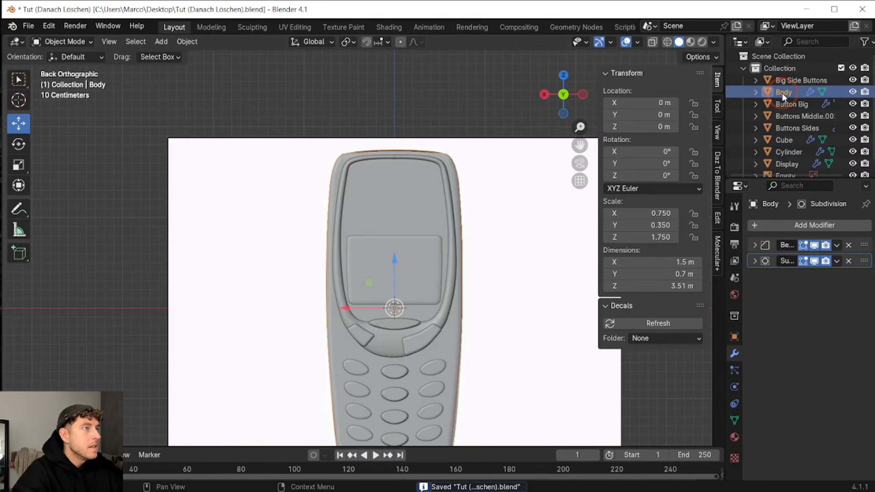
click(836, 261)
click(813, 274)
click(837, 245)
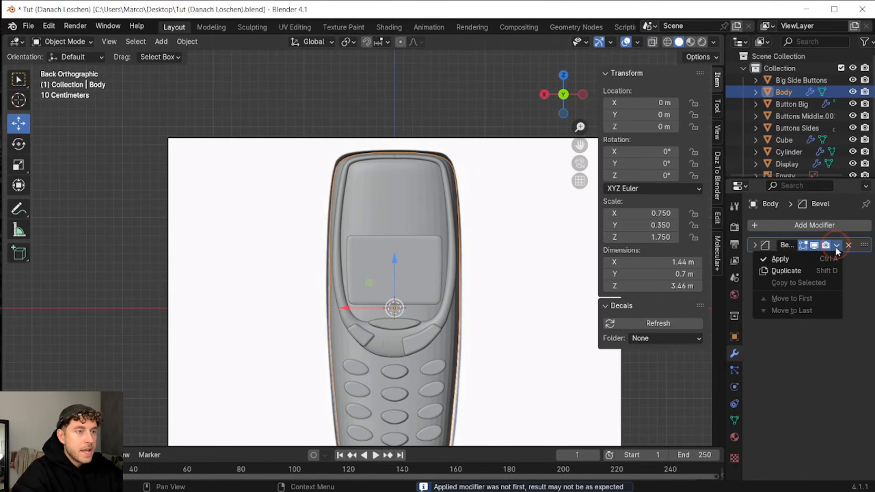
click(824, 257)
Add a Remesh modifier to the Body in Voxel mode with a voxel size of 0.06 m and smooth shading
click(780, 224)
mouse_move(780, 224)
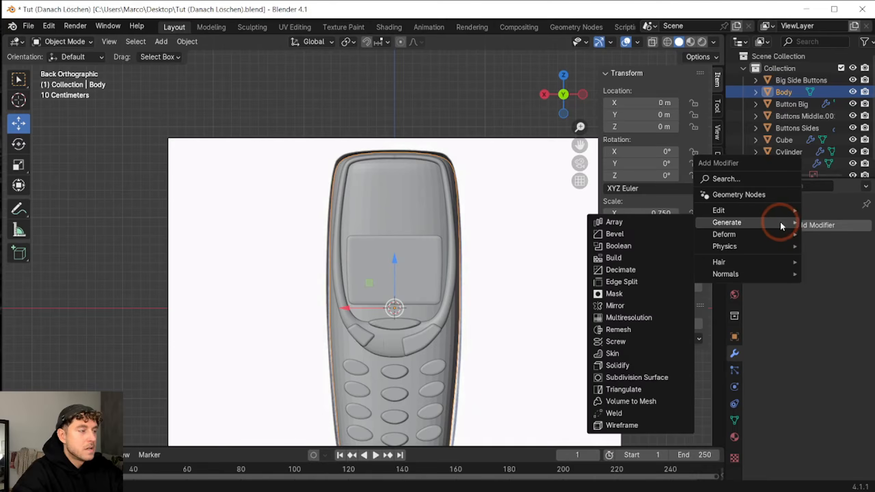
click(625, 330)
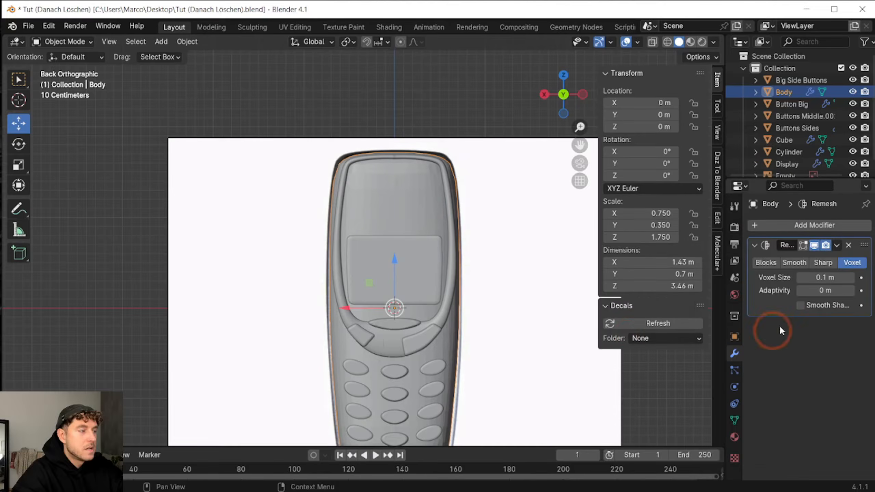
click(831, 280)
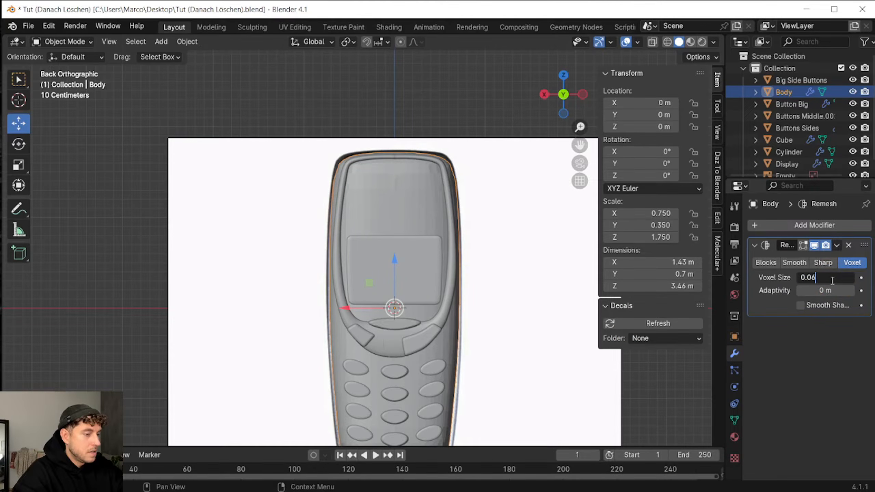
key(Return)
click(800, 306)
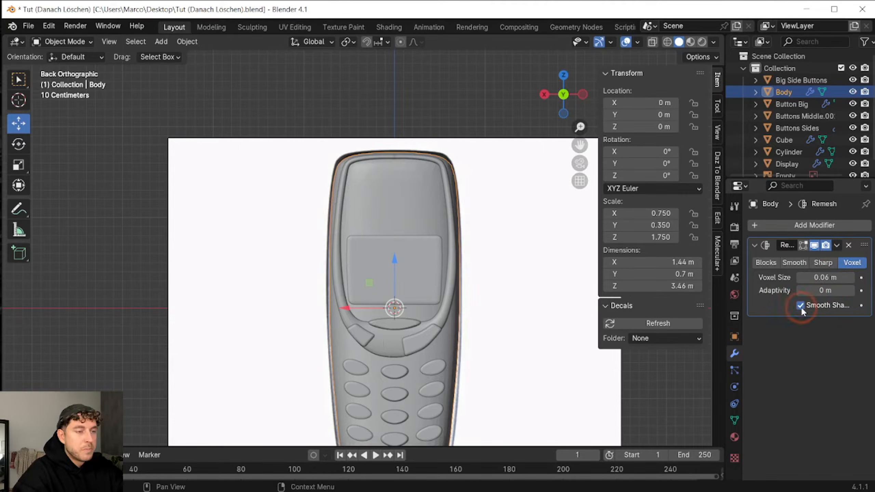
In solid view, add a cube scaled to 0.068 × 0.052 × 0.269 over the speaker holes, at Y 0.32683 m and Z 1.3898 m
click(465, 313)
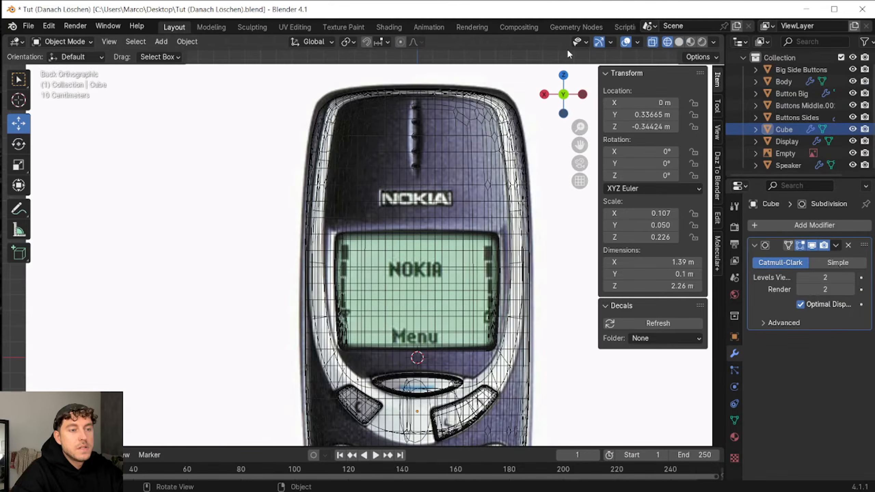
click(678, 41)
click(161, 41)
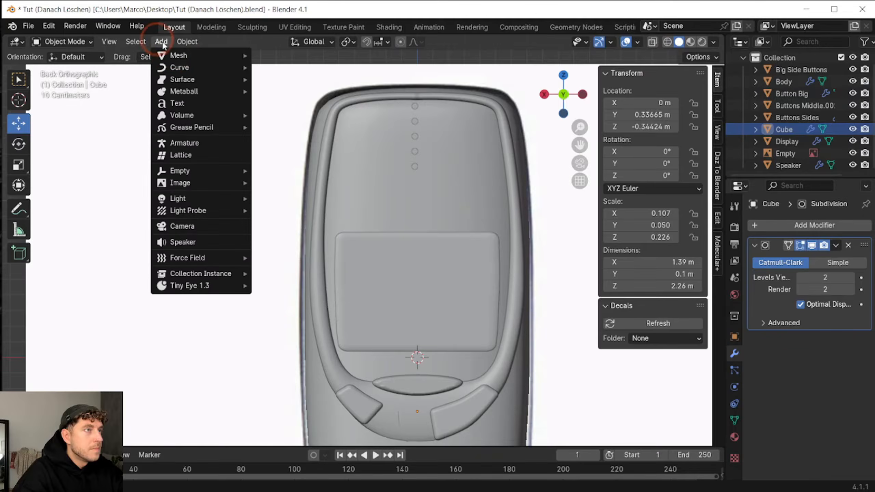
mouse_move(175, 55)
click(272, 68)
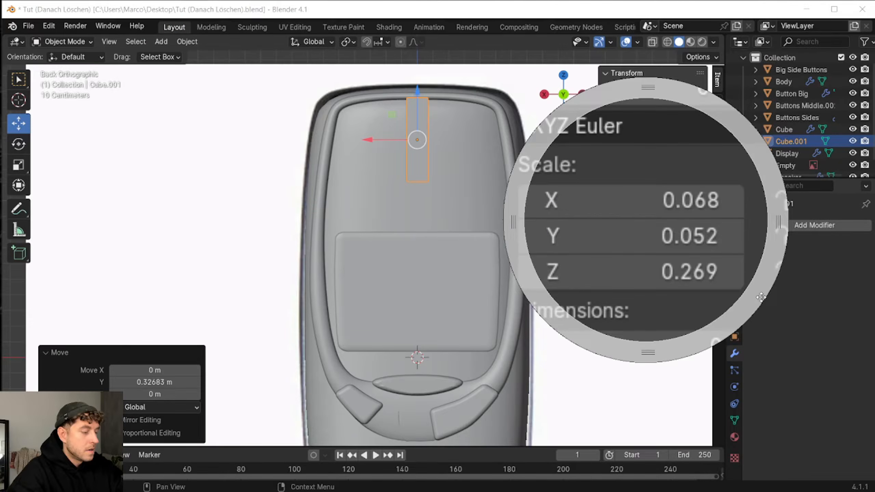
Add a Subdivision Surface modifier to the new cube with viewport and render levels of 3
click(767, 228)
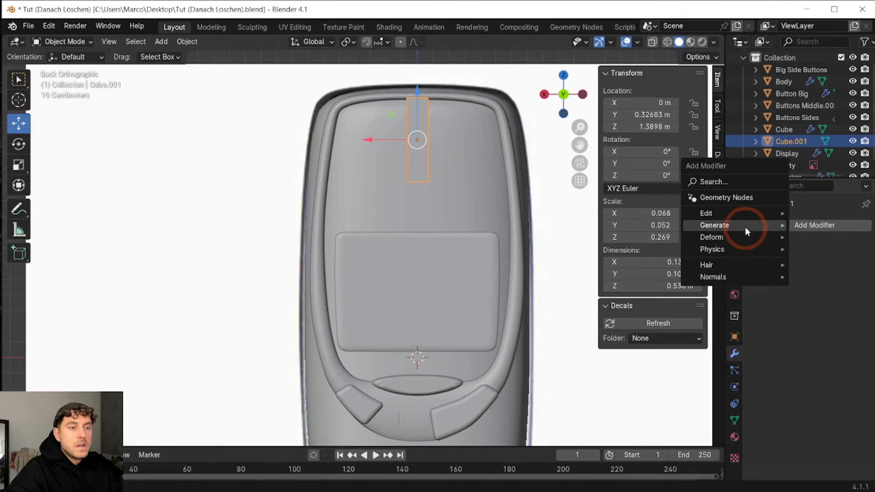
mouse_move(745, 226)
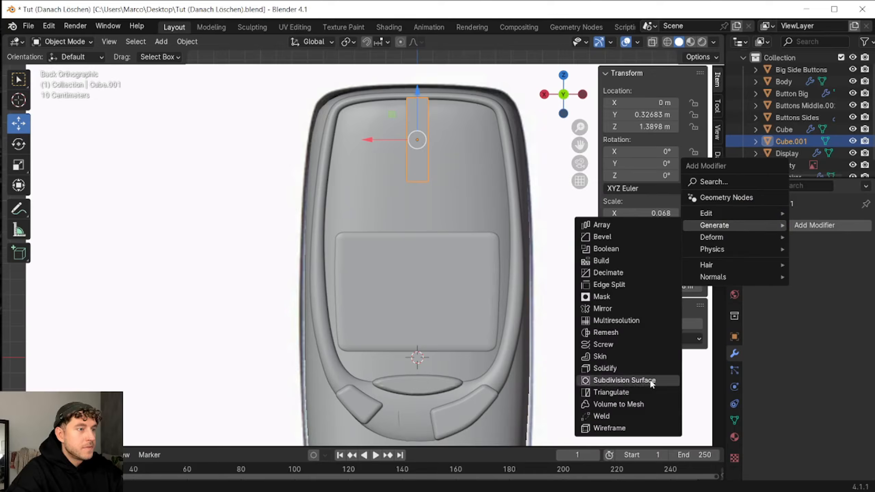
click(637, 379)
click(850, 290)
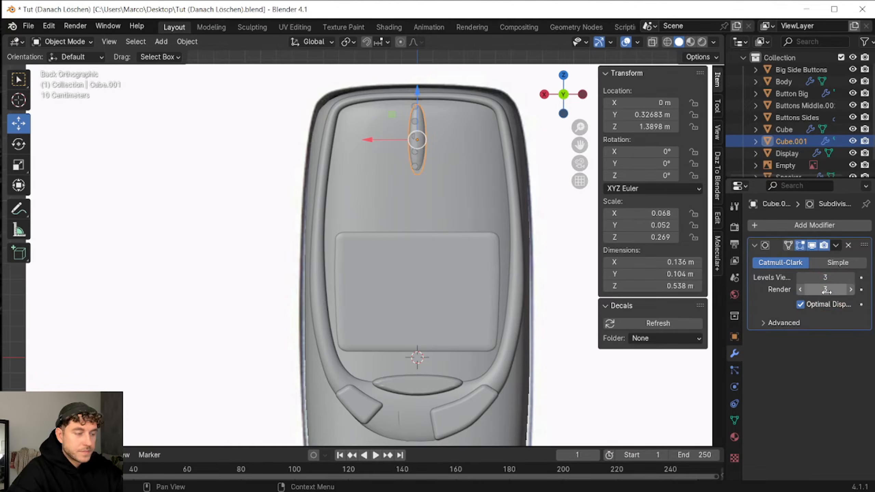
Add a Boolean modifier to the Body using the Difference operation
scroll(788, 90, up, 1)
click(784, 92)
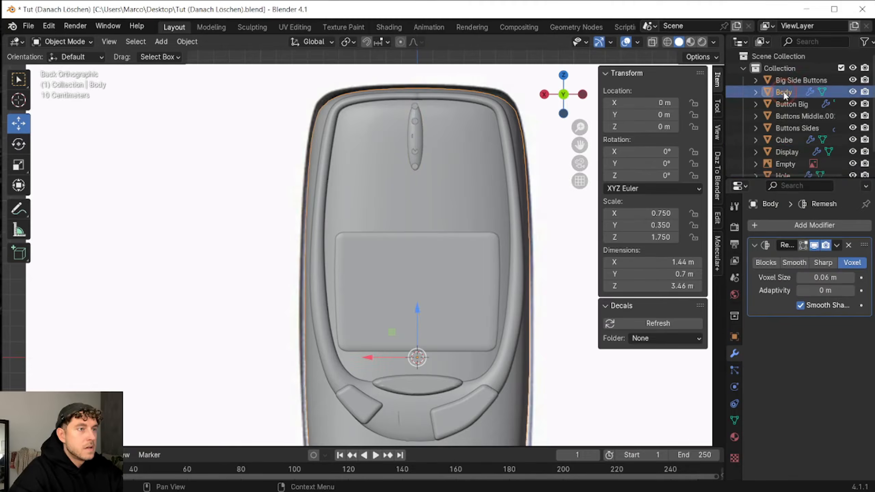
click(757, 226)
mouse_move(756, 226)
click(606, 250)
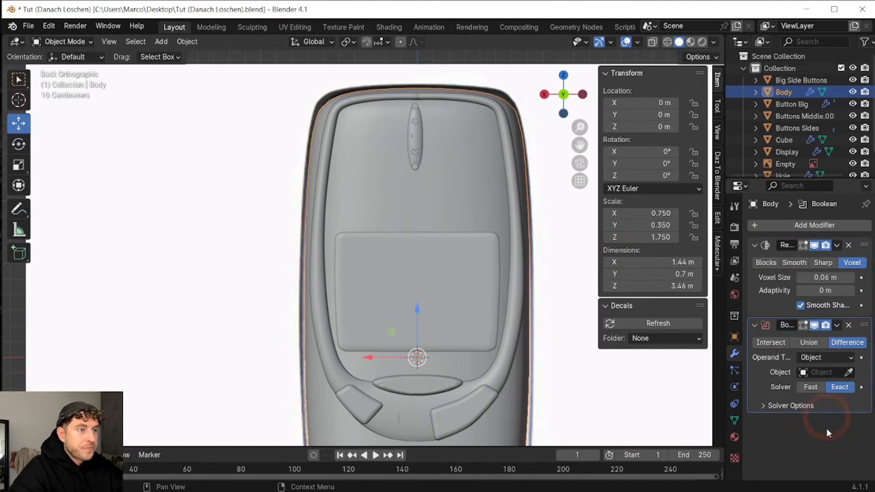
Check in the add-on preferences whether the Bool Tool add-on is enabled, searching for "boo"
click(49, 26)
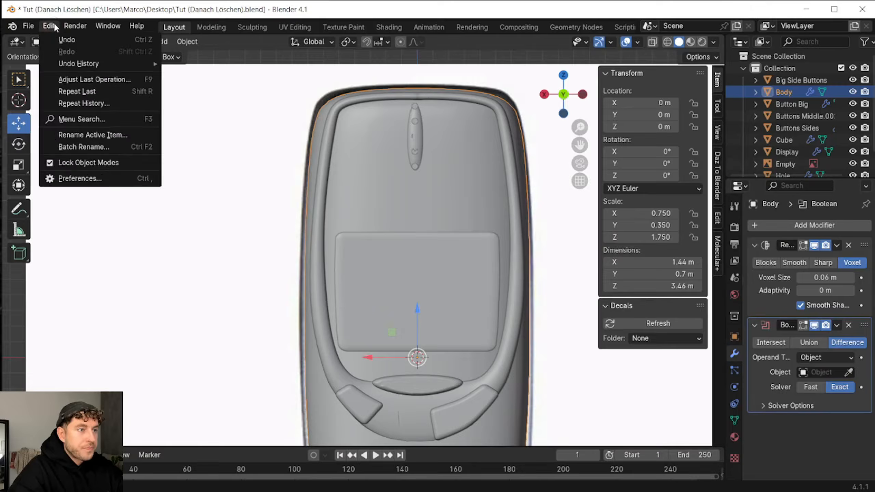
click(79, 178)
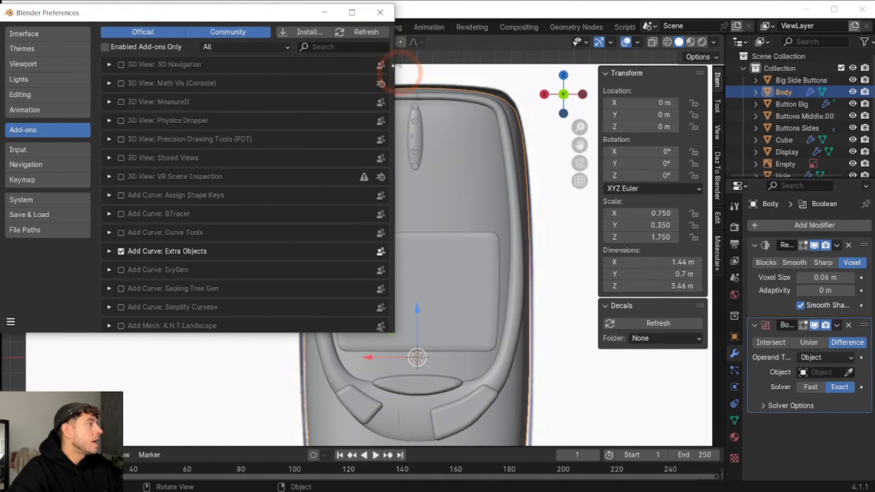
click(354, 47)
text(boo)
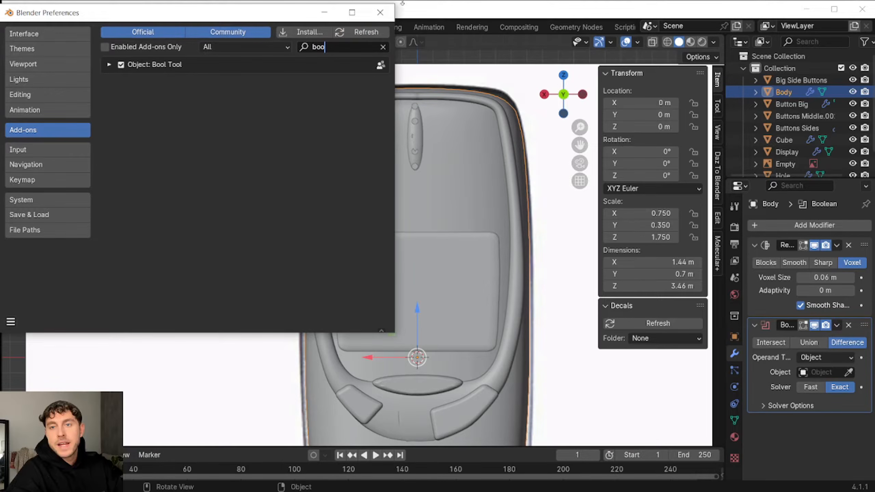
click(380, 13)
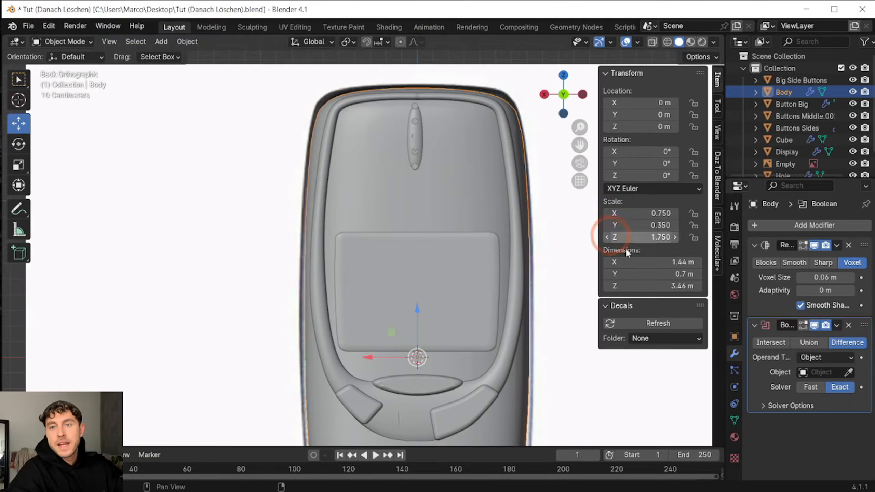
Use the Hole object as the Body's Boolean cutter and hide it in the viewport and in renders
click(848, 372)
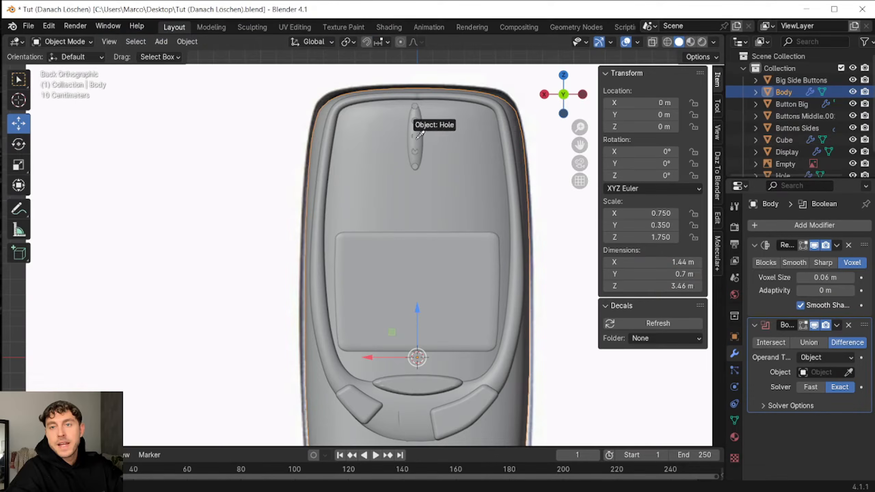
click(420, 134)
scroll(827, 138, down, 2)
click(852, 154)
click(865, 154)
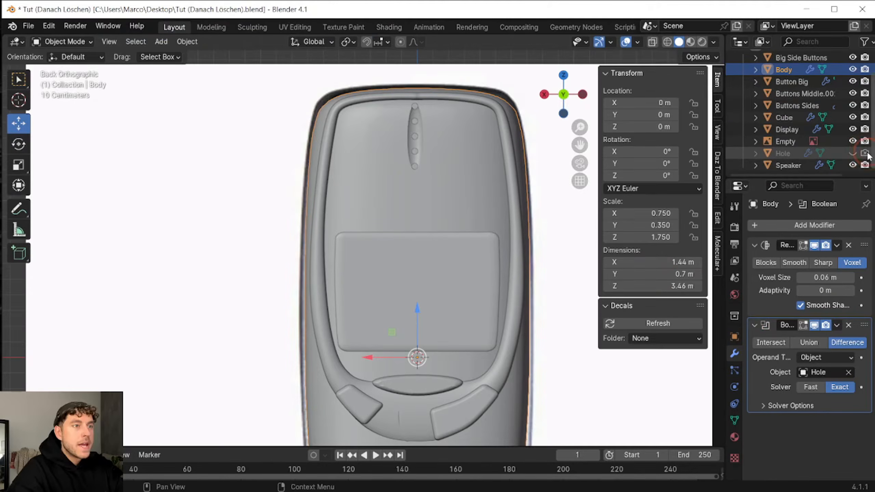
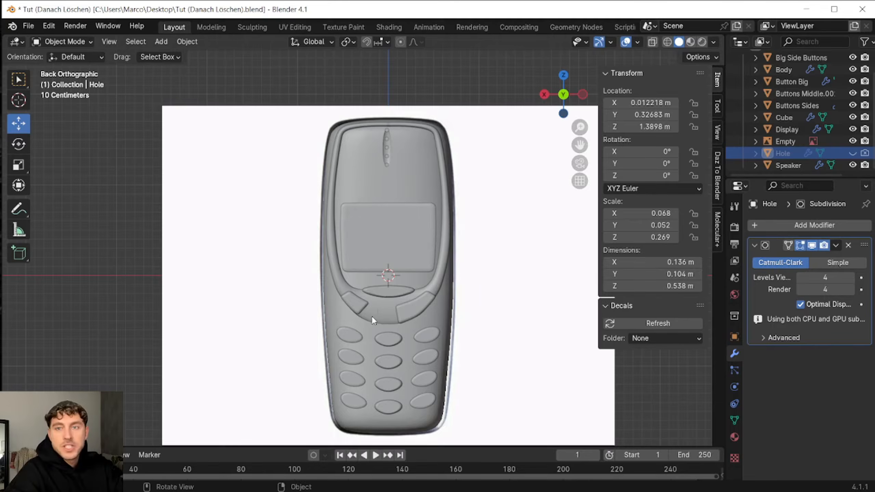
Import the logo file nokia-svgrepo-com.svg and move its curve above the display, to Y 0.54365 m and Z 0.99758 m
click(43, 24)
mouse_move(24, 25)
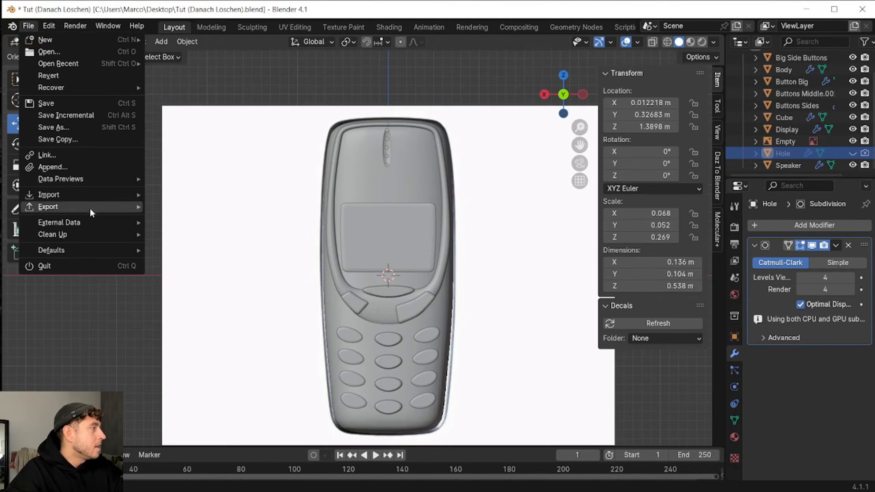
mouse_move(131, 195)
click(264, 285)
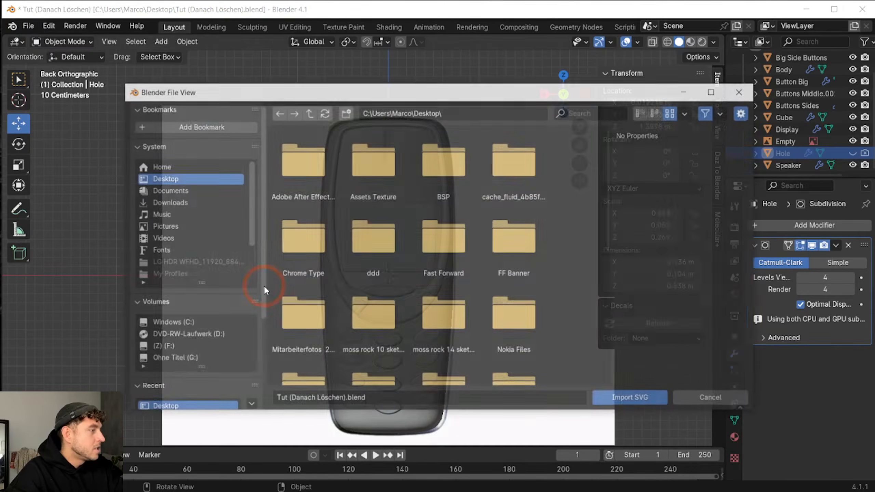
Set the imported Nokia logo curve's rotation to 90° on X and 180° on Z
click(664, 152)
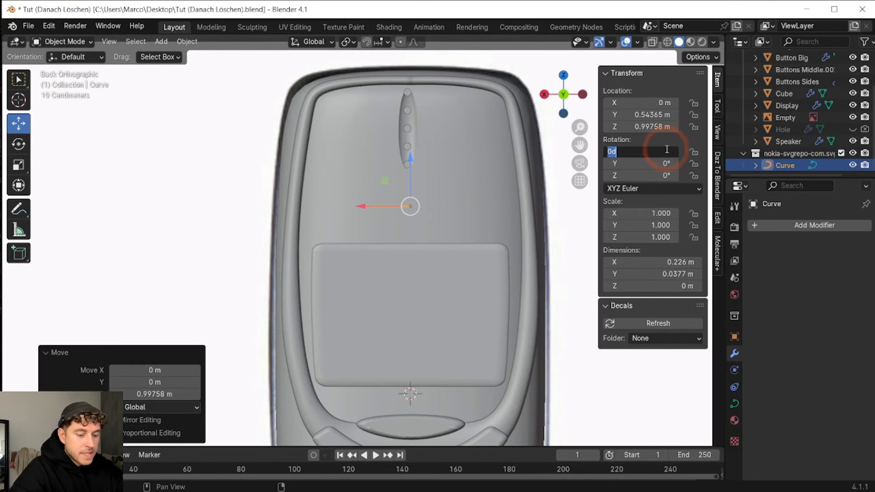
text(90)
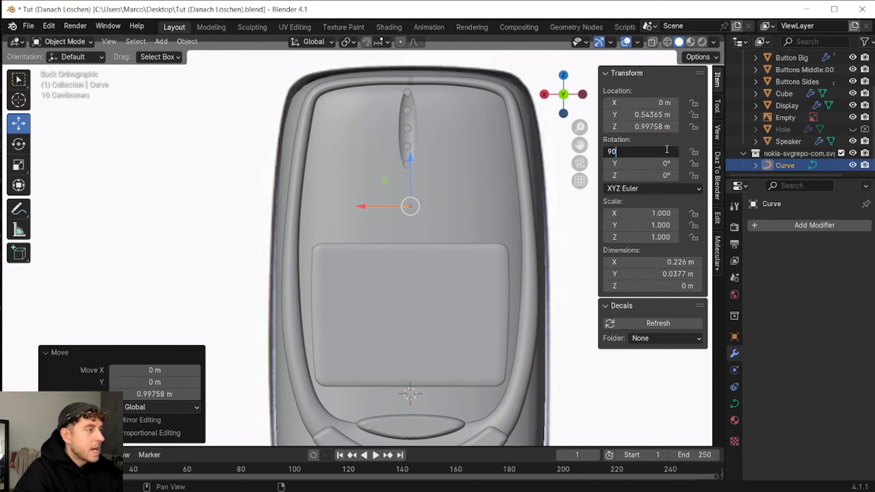
key(Return)
click(655, 176)
text(18)
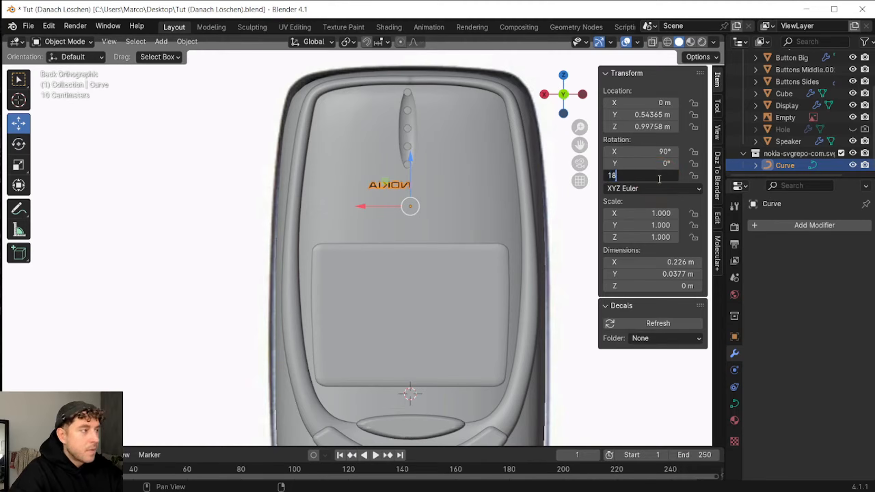
key(Return)
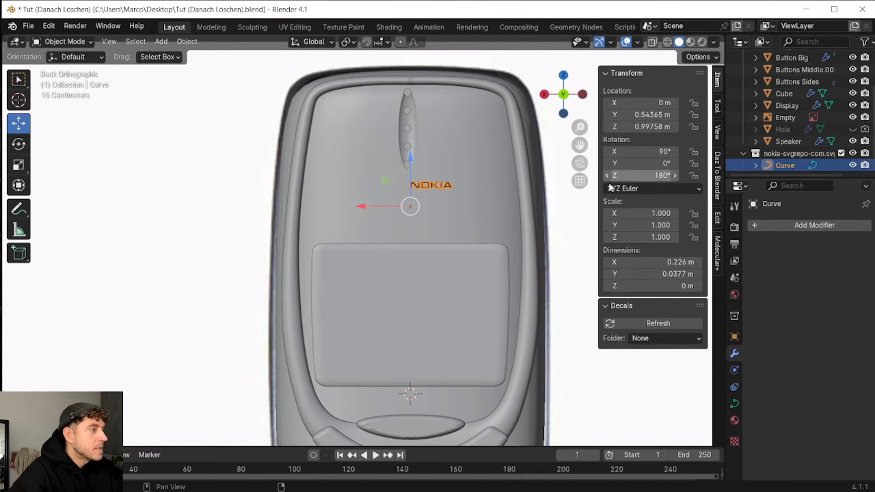
Set the logo curve's origin to its center of mass (surface)
right_click(438, 183)
mouse_move(434, 225)
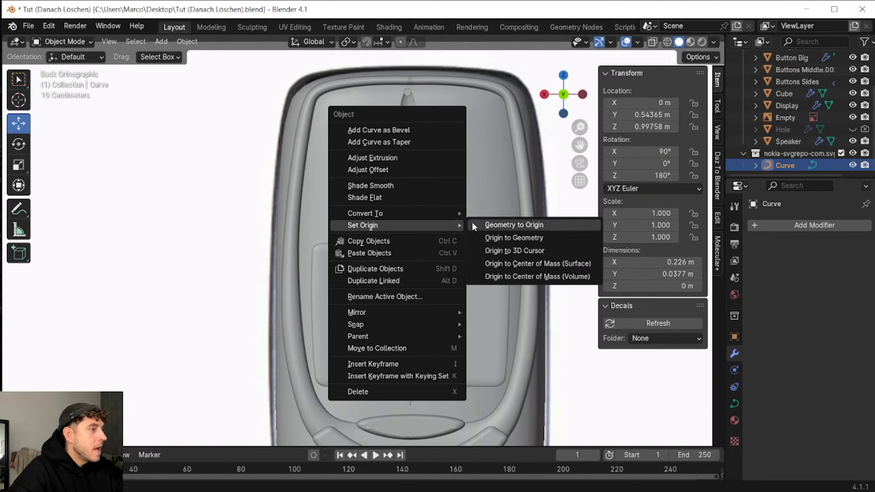
click(537, 264)
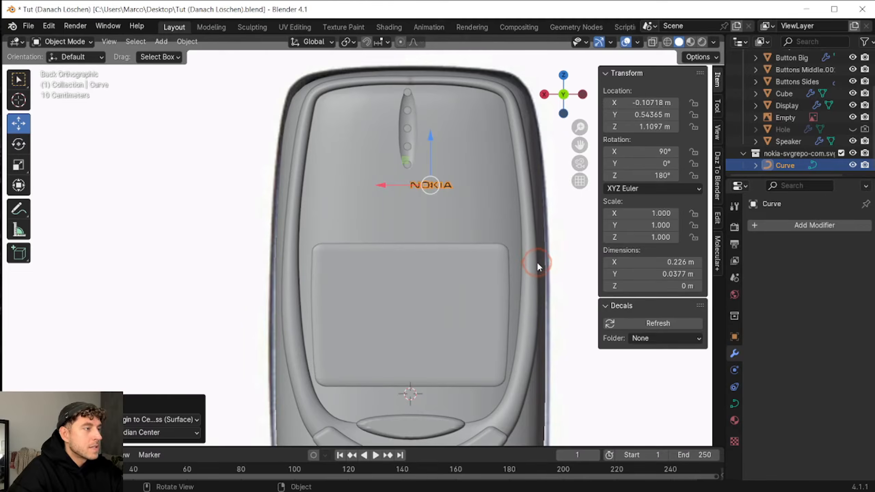
Align the logo with the reference logo at about X -0.005 m, Z 1.01 m, and scale it about 2.158 in X and Z
key(shift+z)
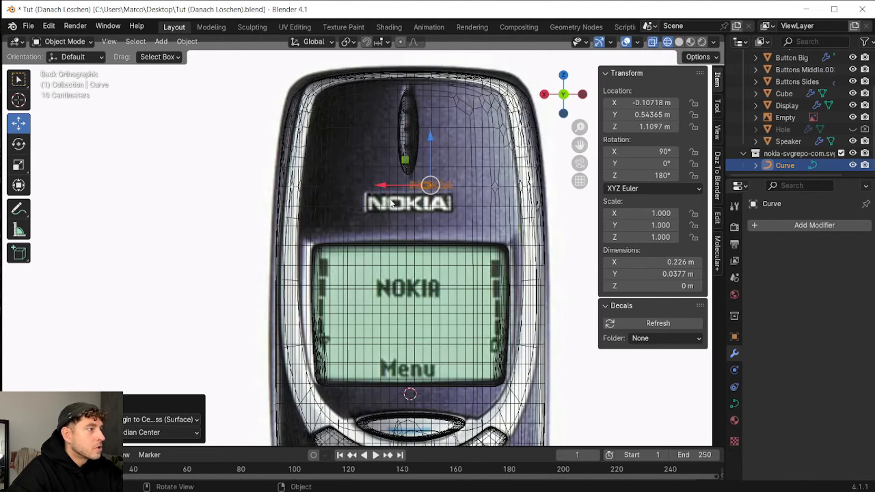
drag(388, 186, 370, 186)
drag(412, 145, 409, 163)
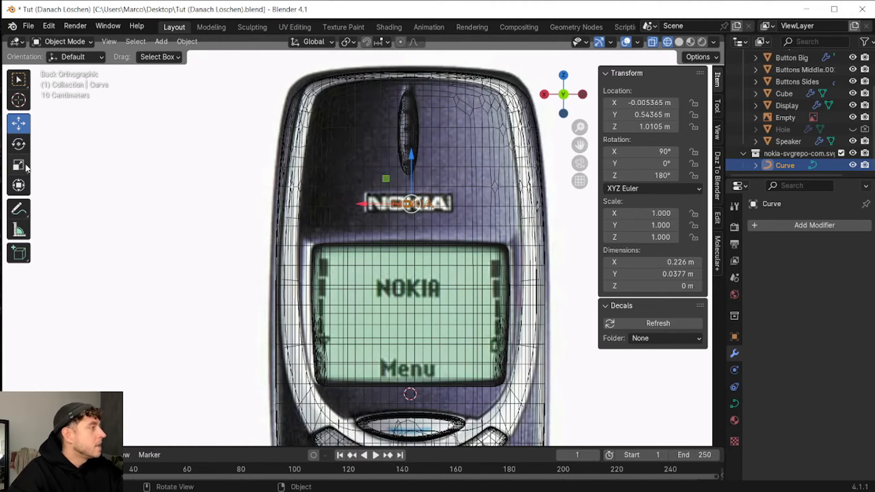
click(27, 169)
drag(386, 178, 334, 167)
Give the logo curve thickness with a geometry extrude of 0.01 m
click(734, 404)
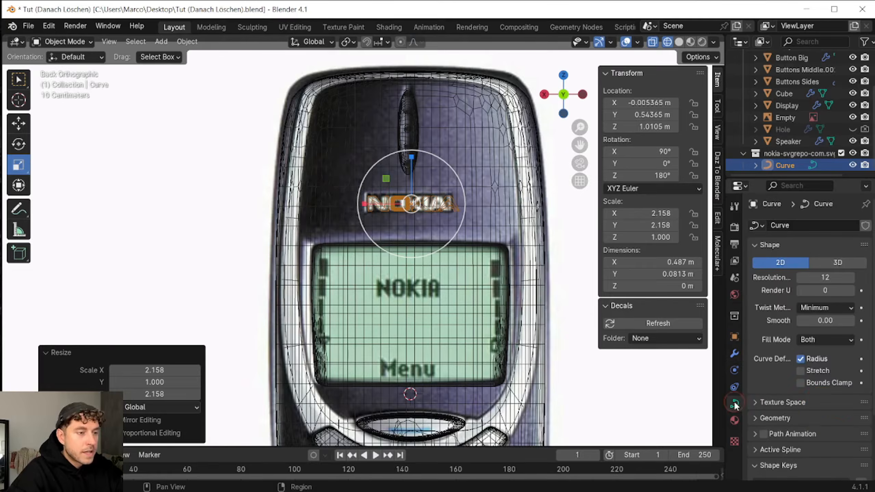
scroll(792, 396, down, 3)
click(751, 370)
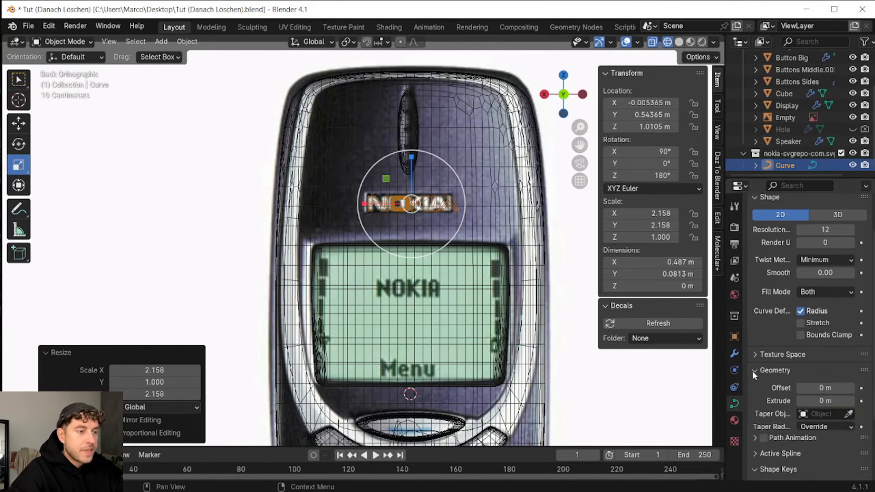
click(826, 400)
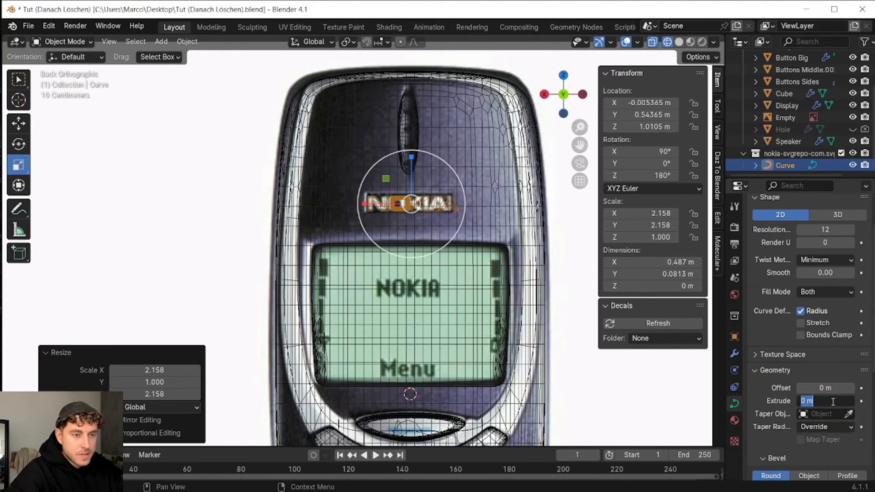
key(Return)
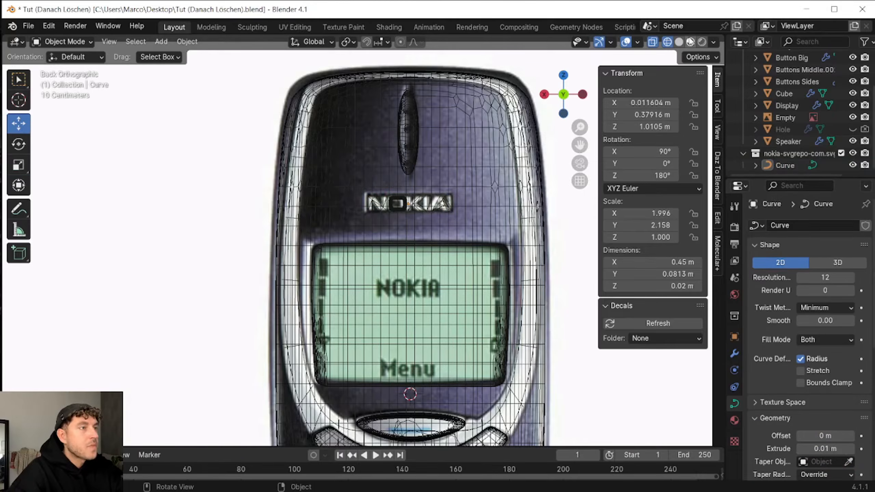
Return to solid shading, duplicate the logo curve in place and set the copy's round bevel depth to 0.002 m
click(679, 42)
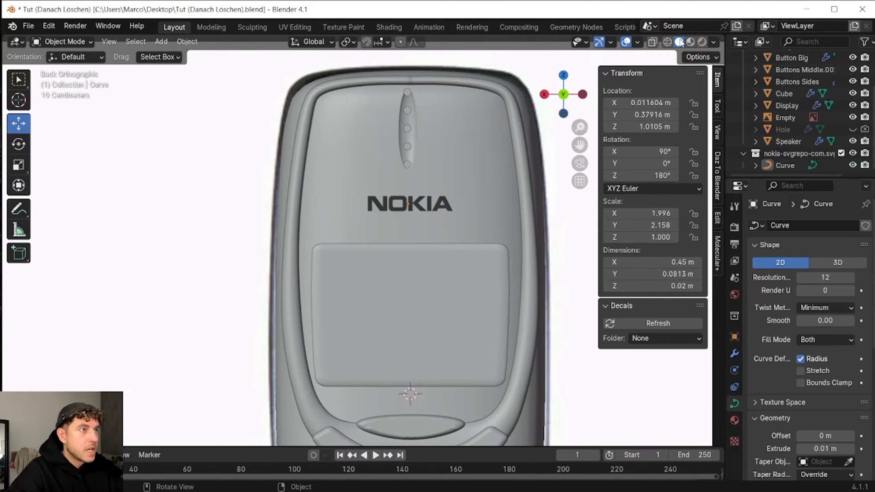
click(782, 162)
key(ctrl+c)
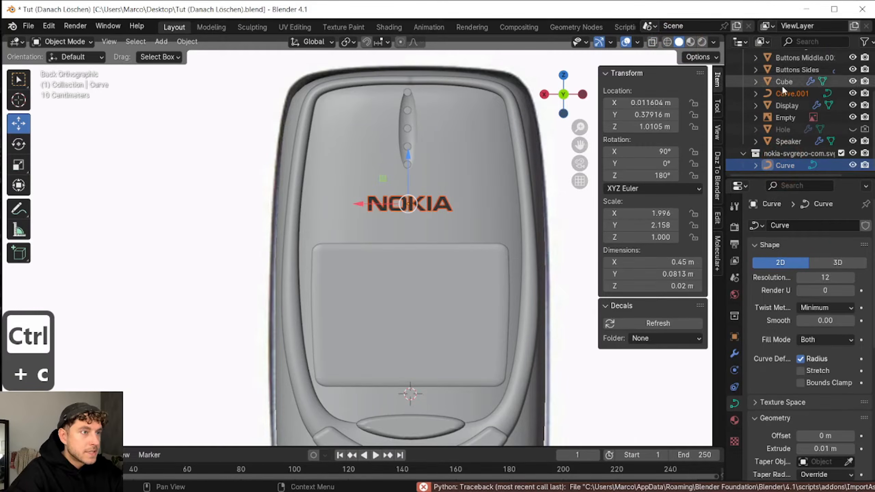
scroll(786, 366, down, 5)
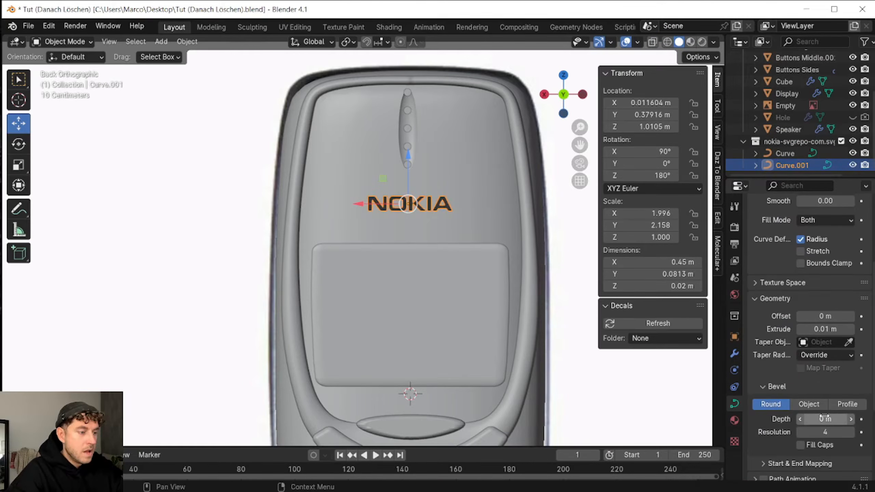
click(824, 419)
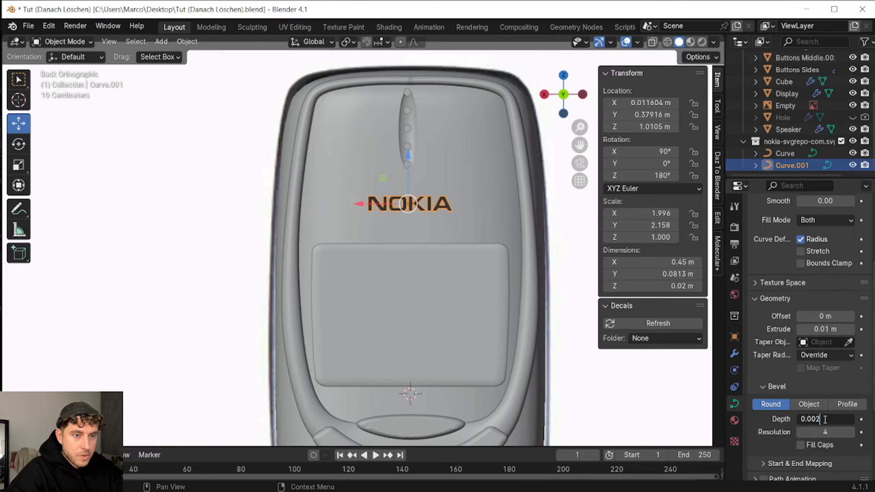
text(0.002)
key(Return)
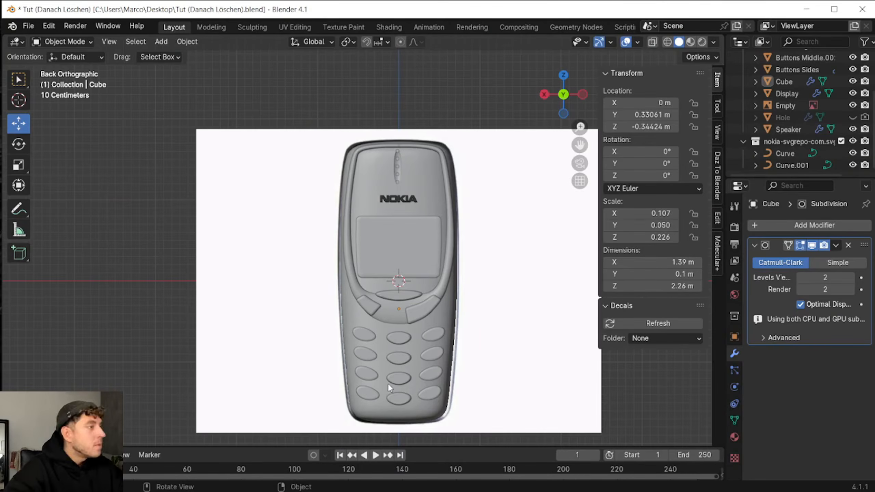
Apply smooth shading to the side keypad buttons and the middle keypad buttons
click(365, 353)
right_click(366, 353)
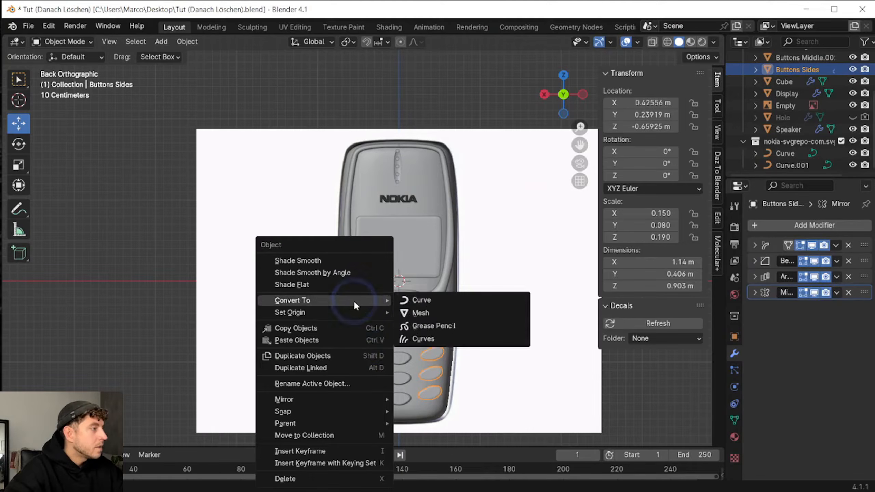
click(342, 261)
click(393, 353)
right_click(393, 353)
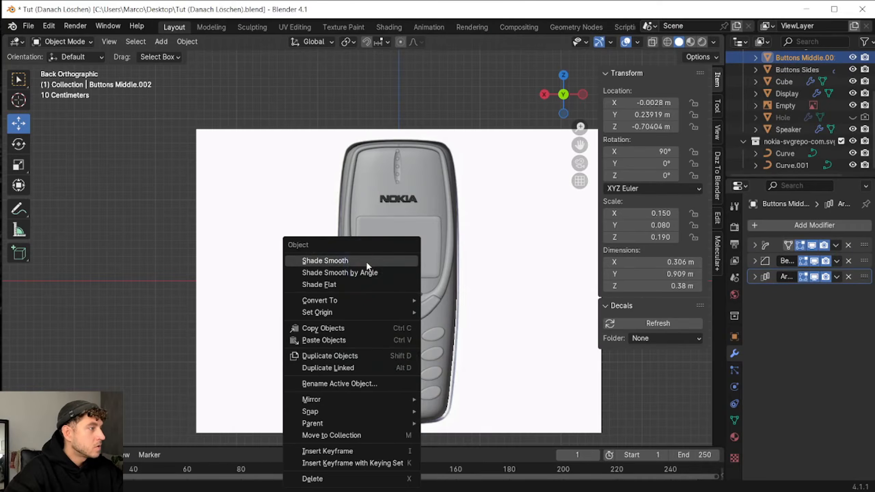
click(365, 261)
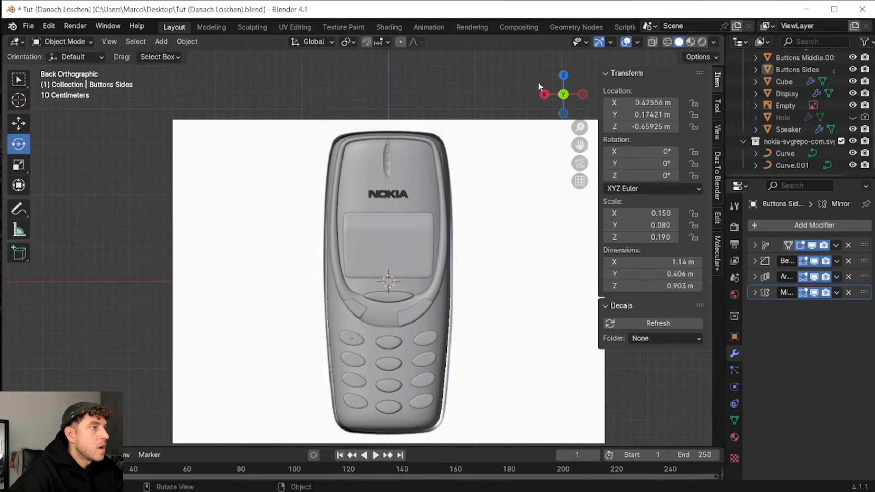
Rotate the Buttons Sides object about -5.3° around Z to follow the curved body
drag(551, 85, 655, 86)
scroll(343, 382, up, 2)
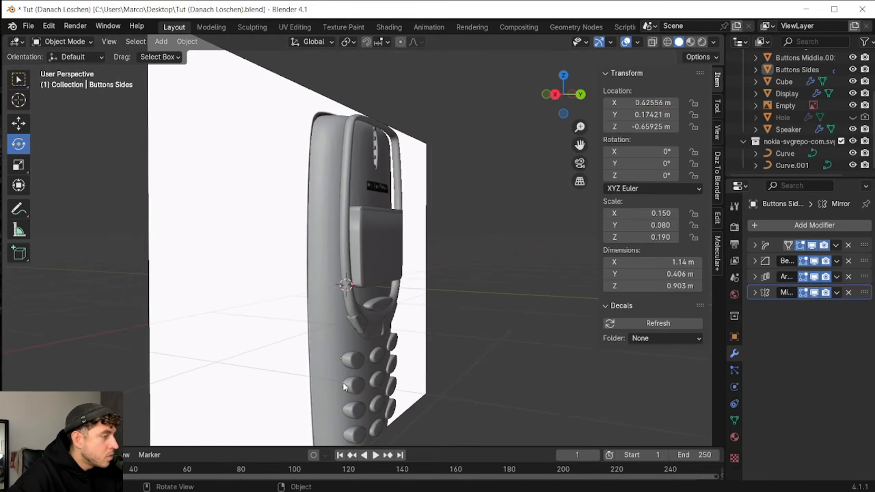
click(349, 384)
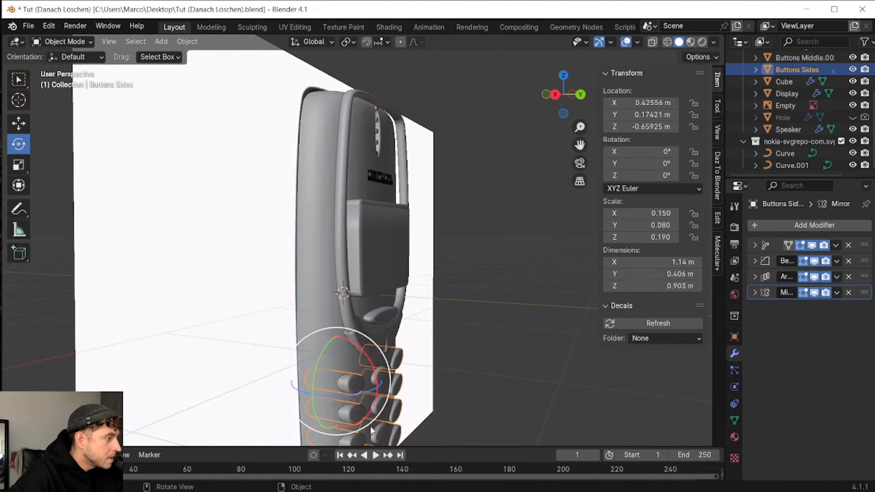
drag(370, 387, 363, 397)
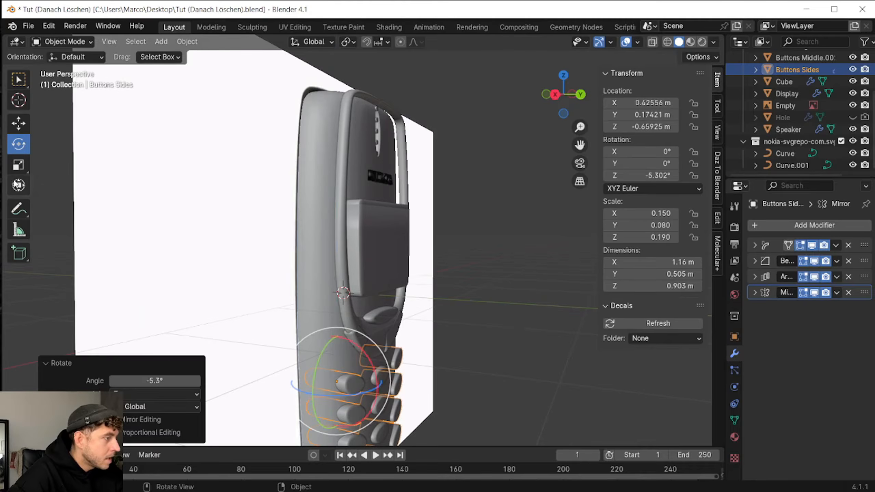
click(18, 123)
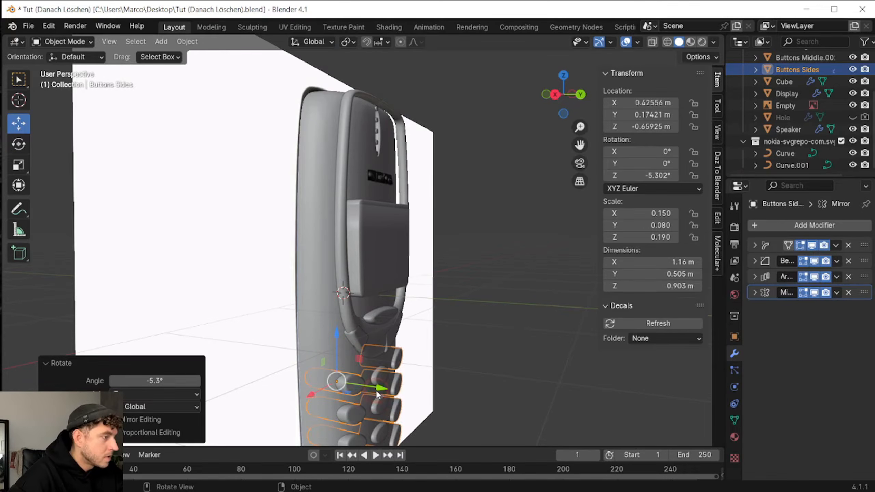
Duplicate the Display object in place from the back view
key(ctrl+KP_1)
click(787, 94)
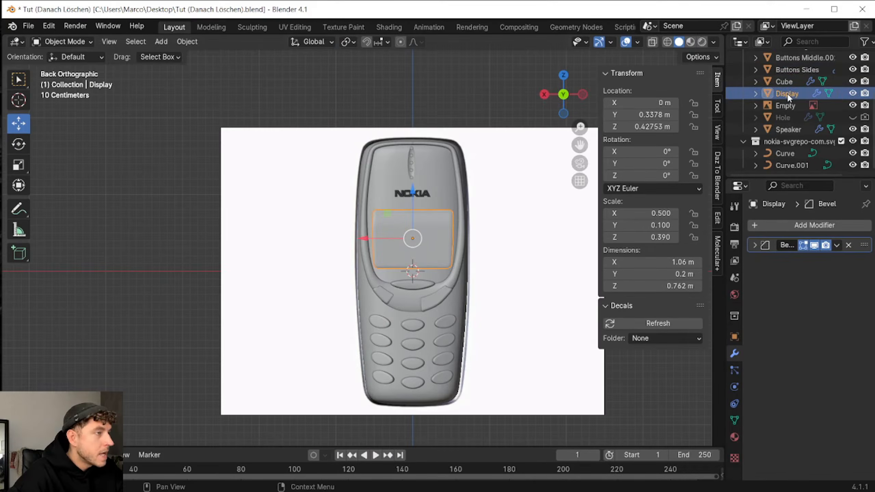
scroll(792, 89, up, 3)
click(784, 150)
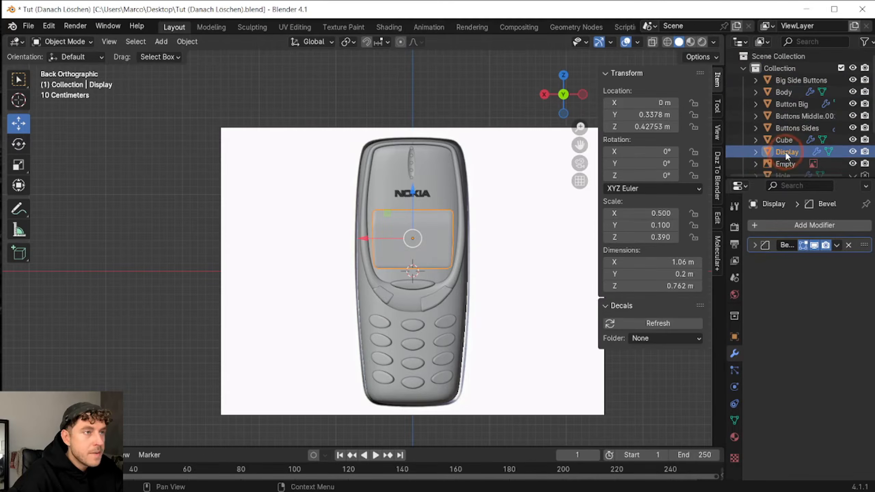
key(ctrl+c)
key(ctrl+v)
Add a second Boolean modifier to the Body using the Difference operation
click(780, 92)
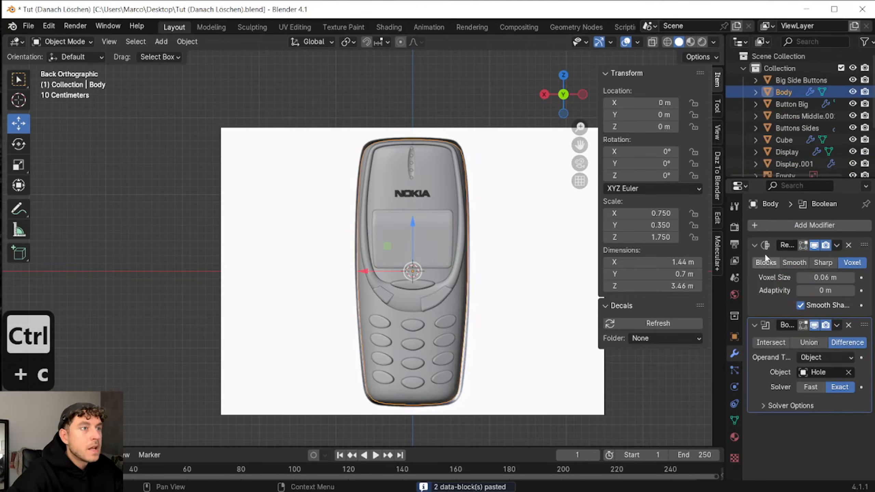
click(768, 225)
mouse_move(768, 226)
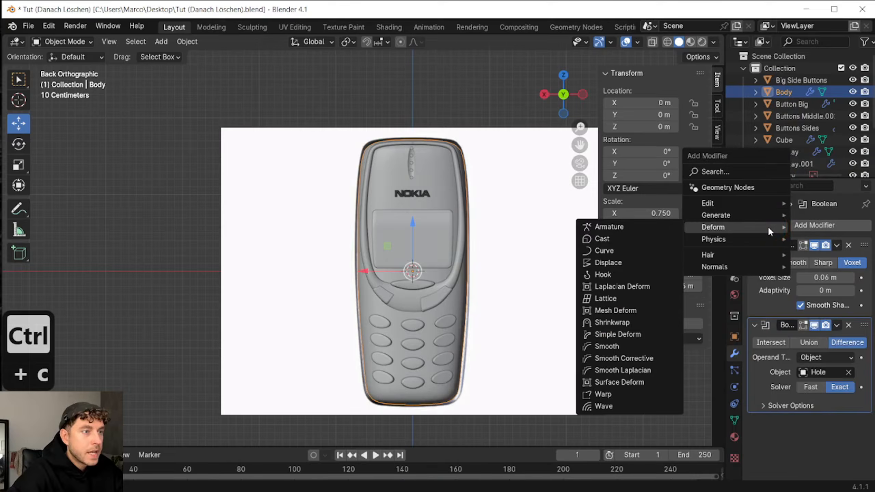
click(609, 237)
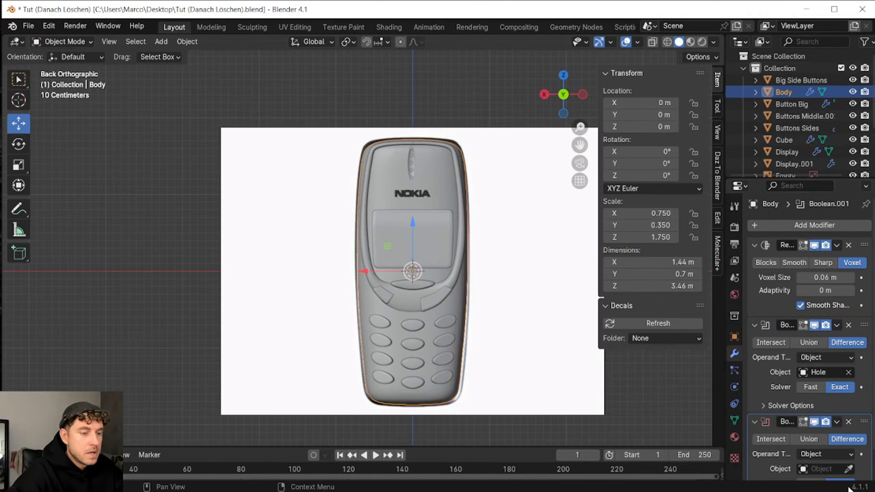
Use Display.001 as the new Boolean's cutter and hide it in the viewport and in renders
click(847, 468)
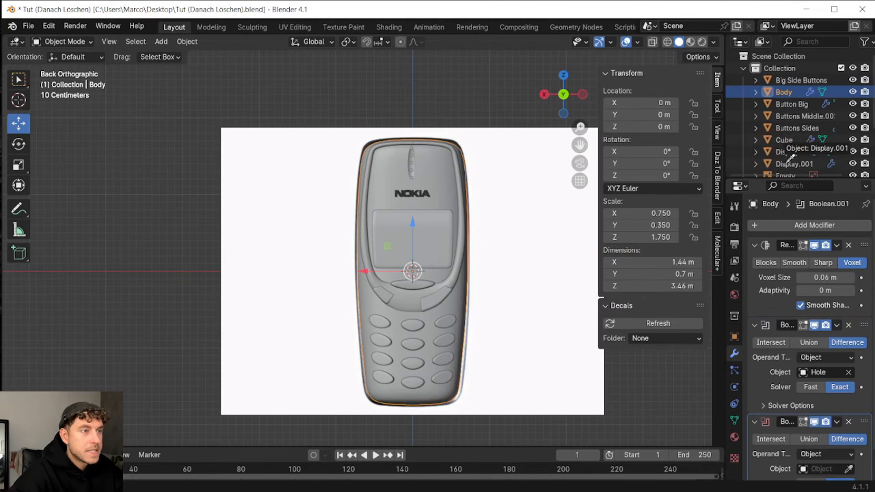
click(858, 164)
click(854, 164)
click(863, 164)
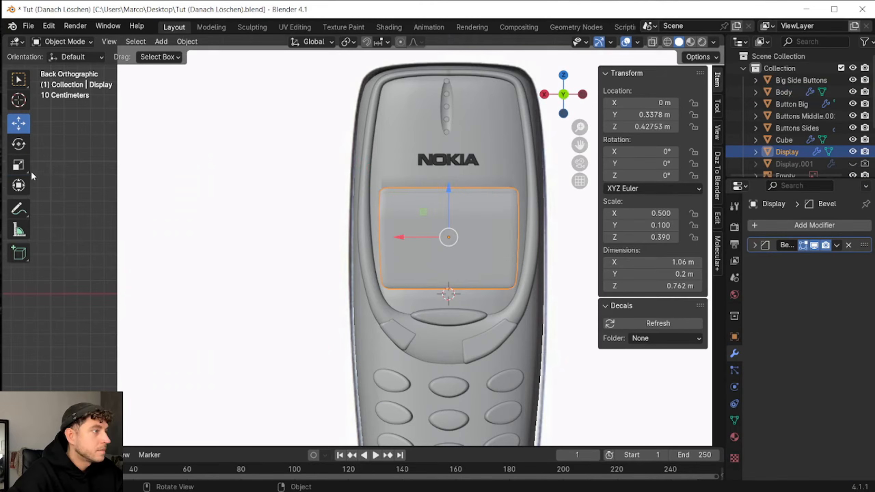
Scale the original Display down slightly along X so it sits inside its cutout
click(19, 164)
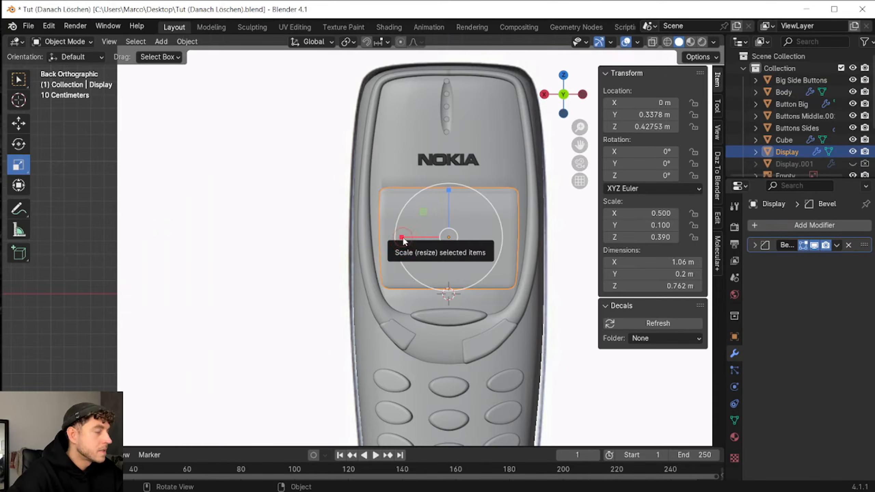
drag(402, 236, 408, 236)
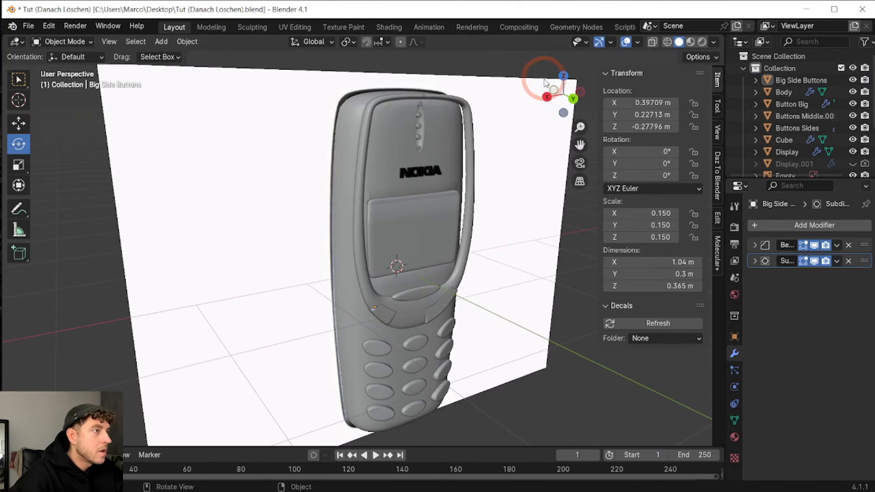
Add a Simple Deform modifier to the silver frame around the display, the Cube object
mouse_move(545, 82)
mouse_down()
mouse_move(516, 91)
mouse_move(544, 82)
mouse_up()
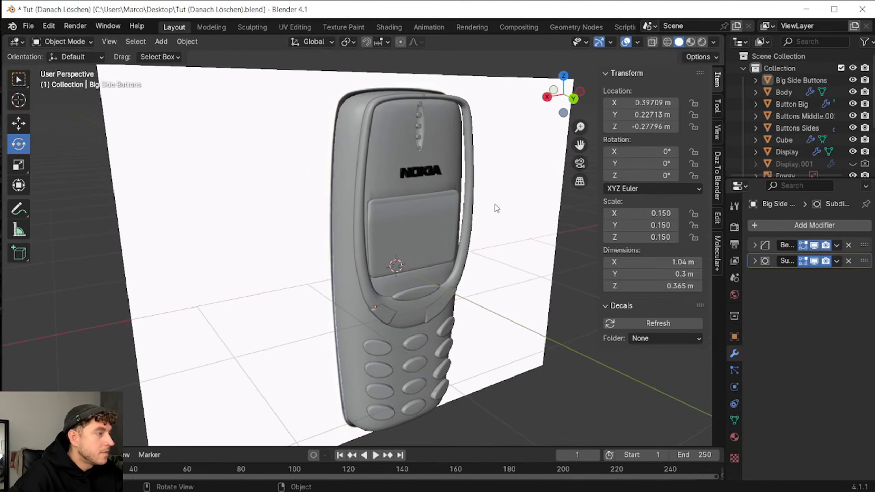
click(466, 211)
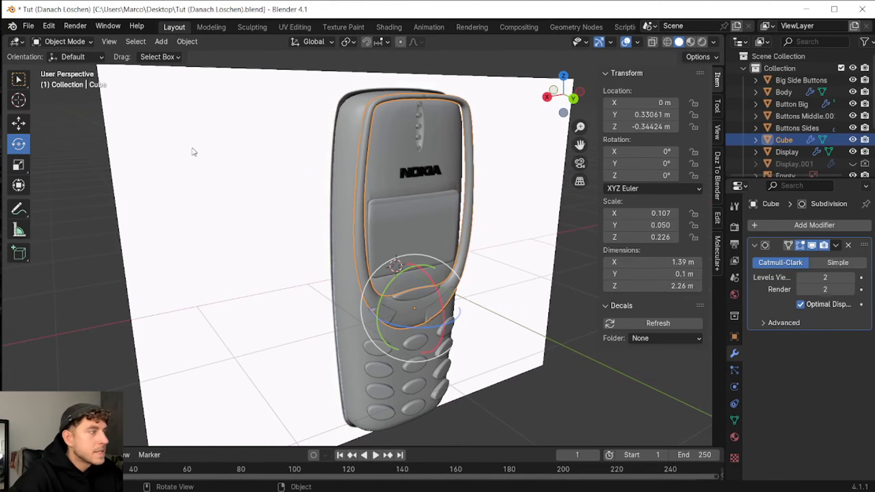
click(18, 123)
click(765, 227)
mouse_move(733, 242)
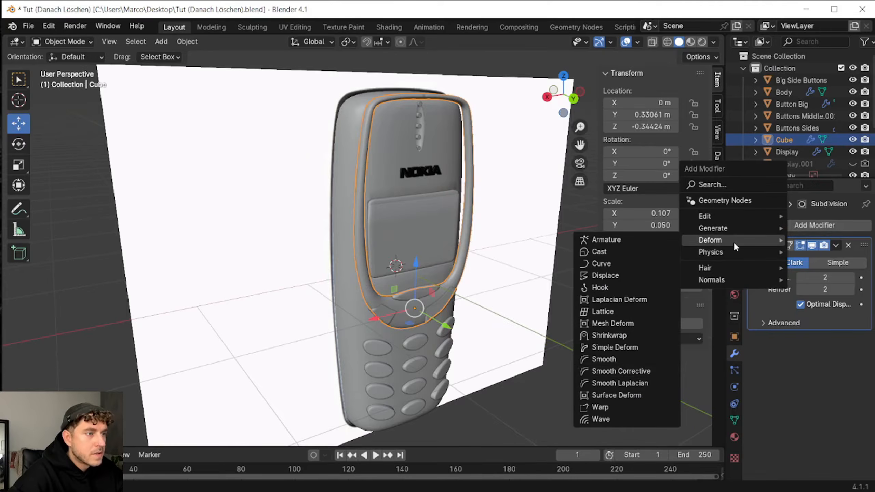
click(646, 348)
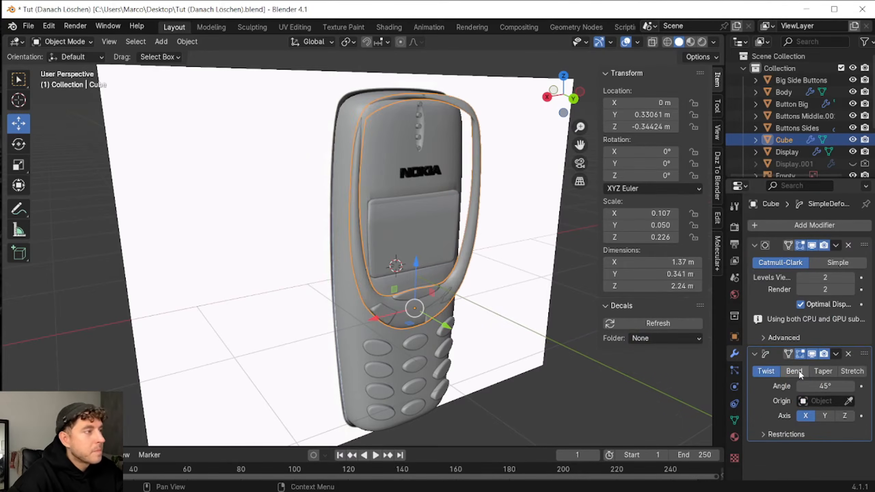
Set the frame's Simple Deform modifier to Bend around the Z axis with an angle of -40°
click(795, 359)
click(844, 400)
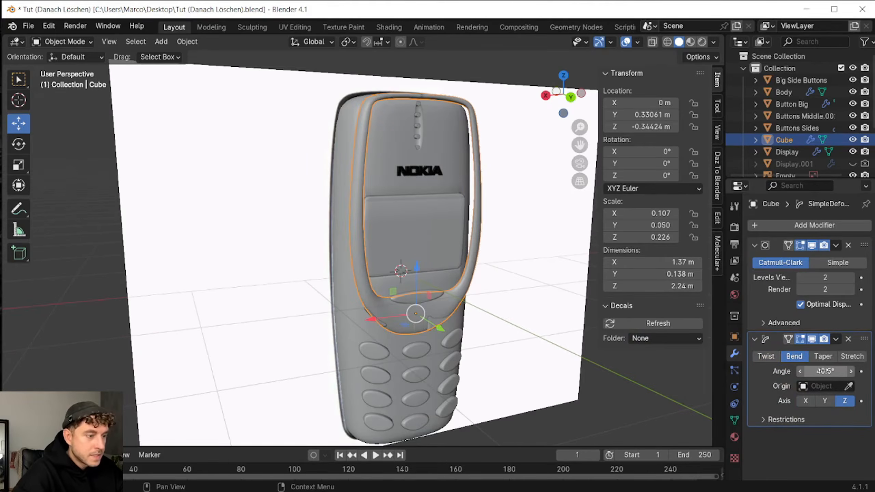
click(824, 371)
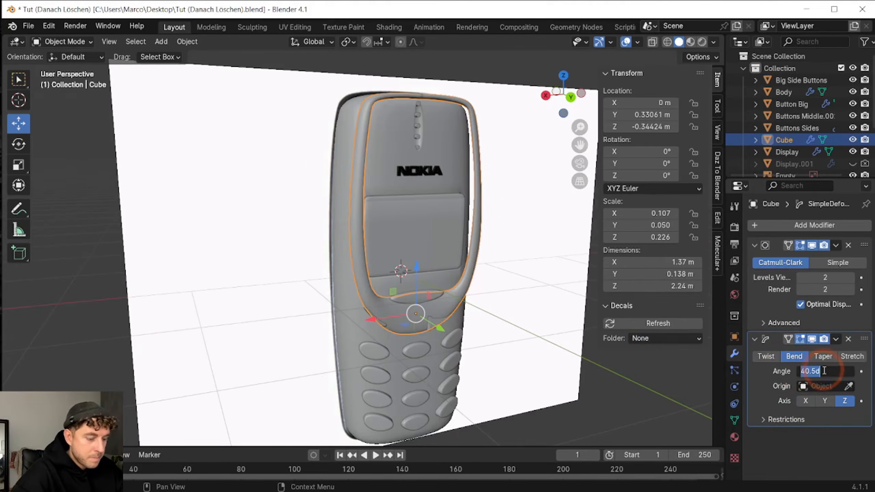
text(-40)
key(Return)
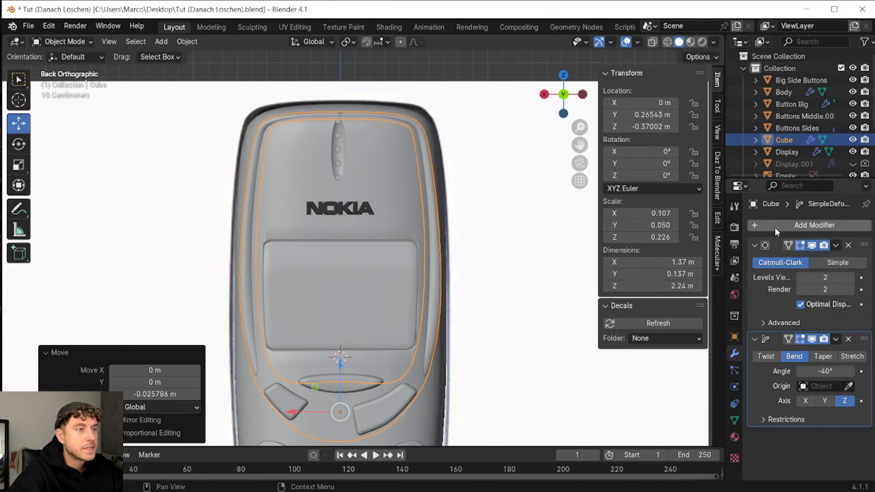
Start adding another modifier to the silver frame
click(774, 226)
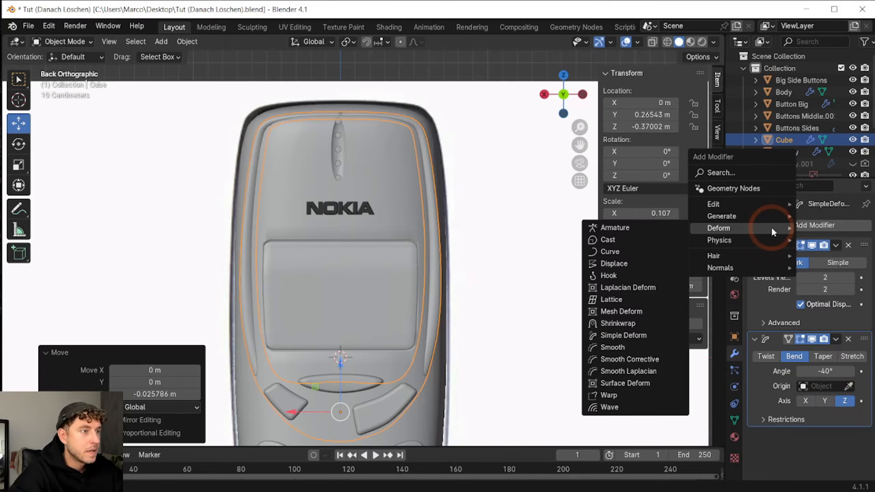
Add a second Simple Deform modifier to the front panel (Cube), set to Bend around X with an angle of -15°
click(623, 335)
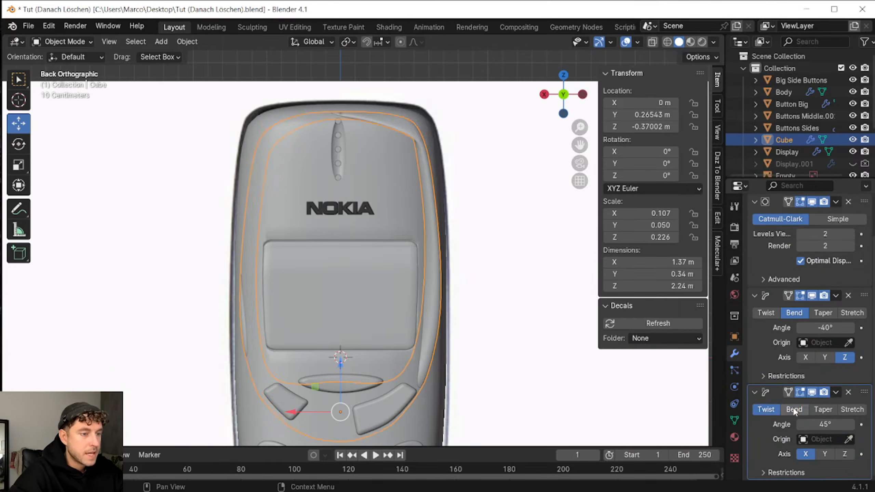
click(822, 429)
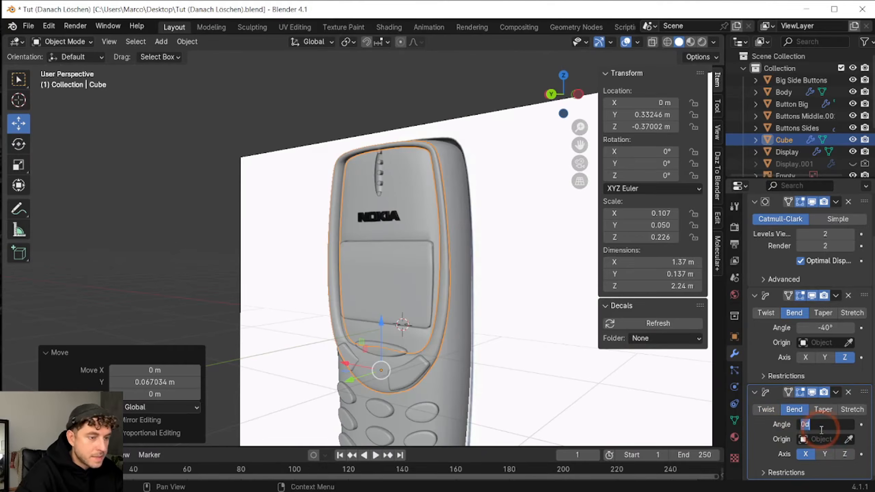
text(-1)
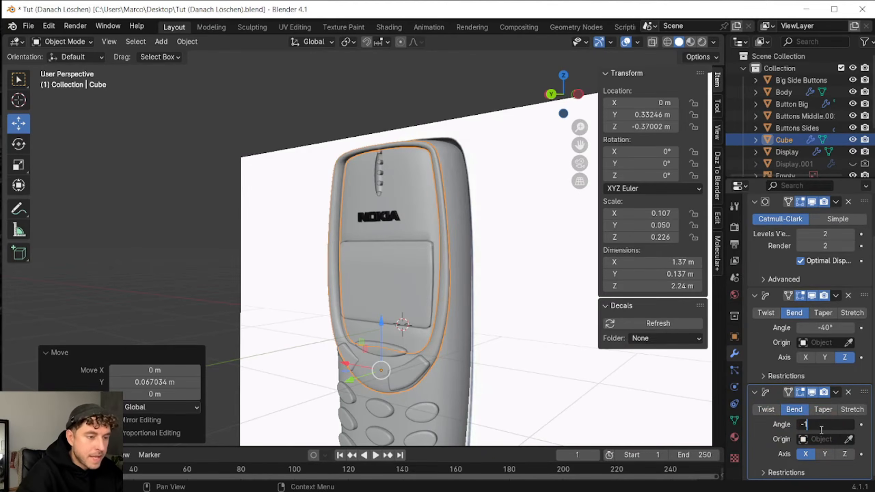
text(5)
key(Return)
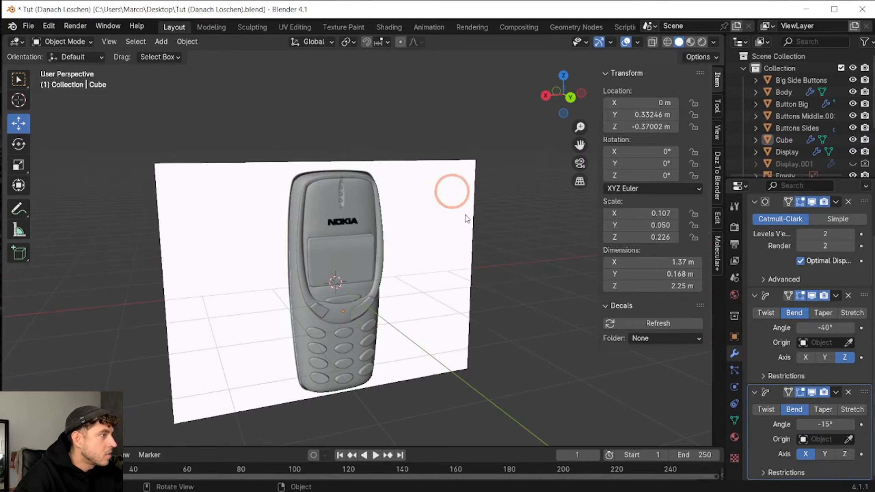
Add a Simple Deform modifier to the Display object, set to Bend around the Z axis with an angle of -10°
click(367, 281)
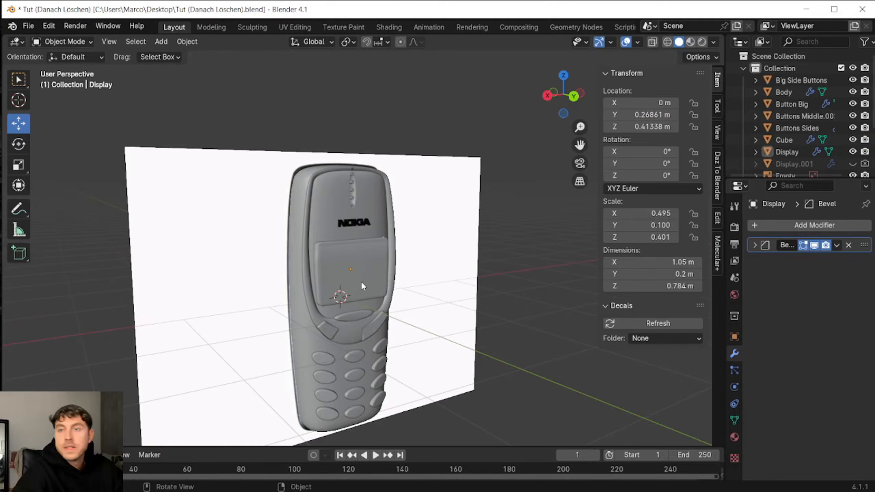
click(361, 282)
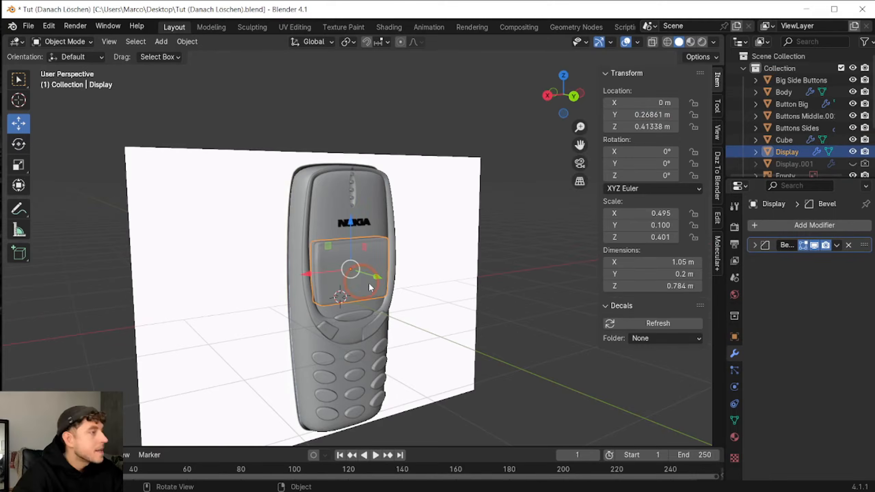
click(779, 228)
mouse_move(778, 227)
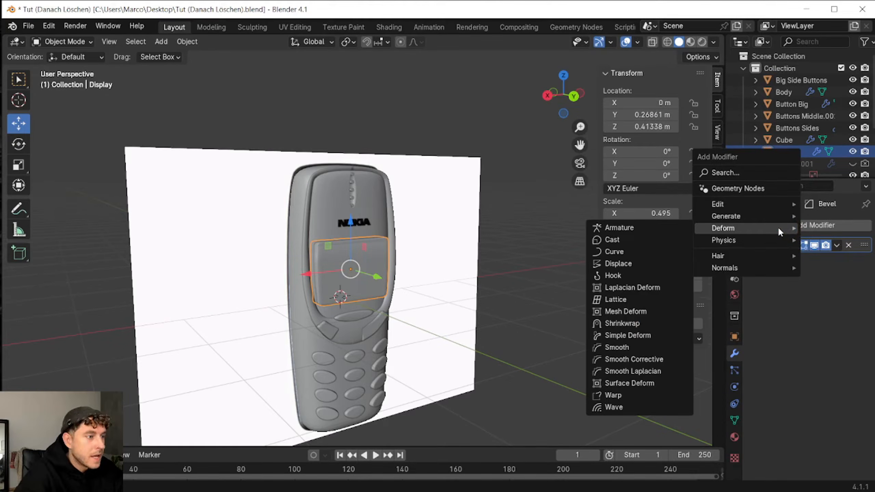
click(650, 335)
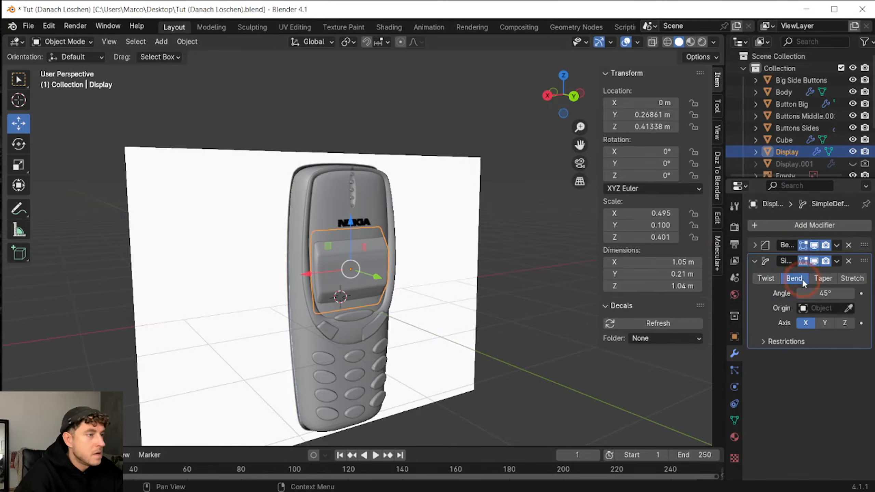
click(844, 323)
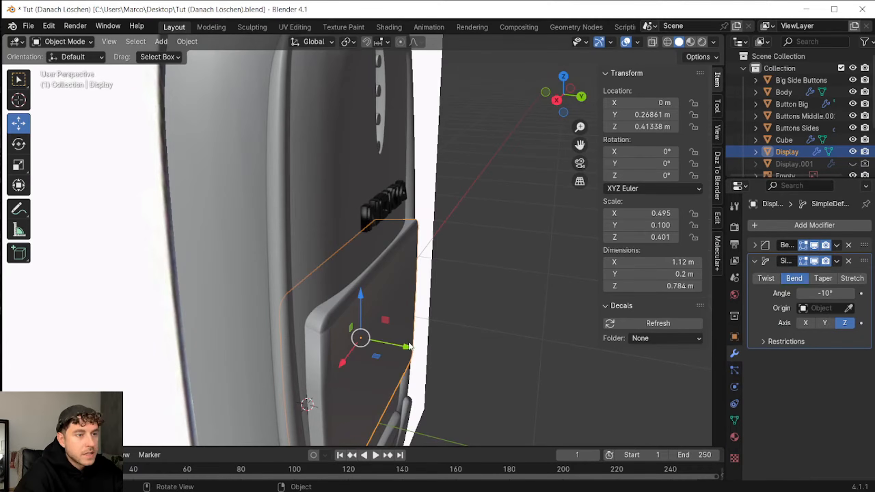
Move the Display about -0.01 m along Y, then shrink and raise it slightly to match the reference screen in wireframe back view
drag(408, 350, 402, 347)
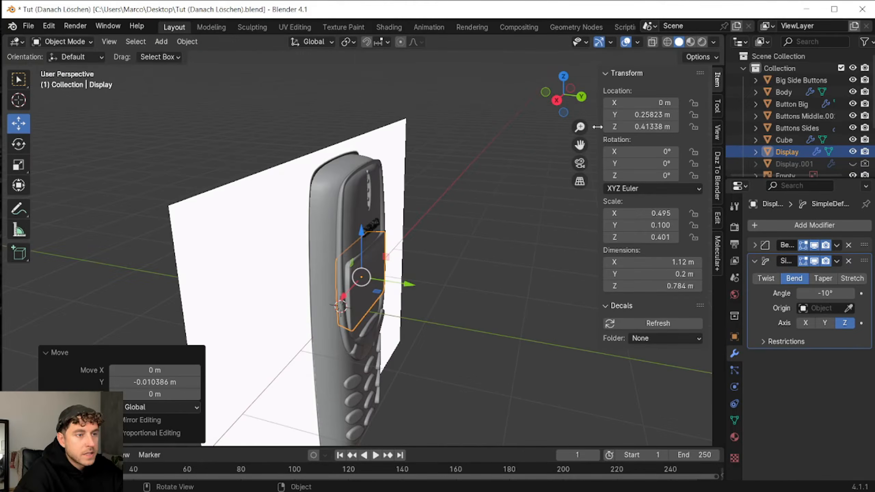
click(582, 96)
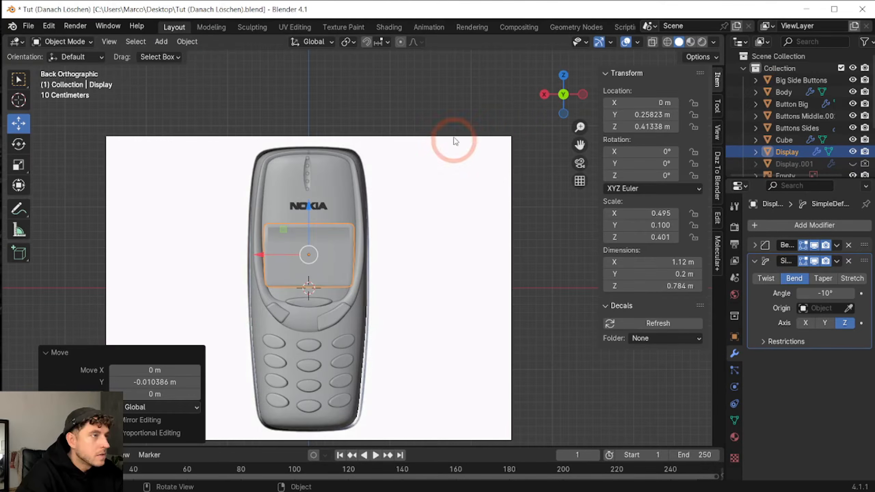
click(667, 41)
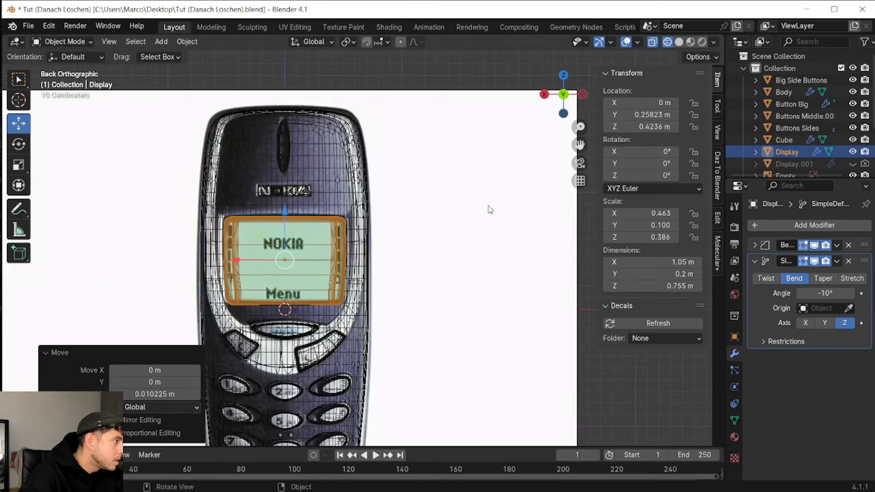
Smooth the Display's shading in solid view and add a Subdivision Surface modifier with viewport and render levels of 3
click(781, 223)
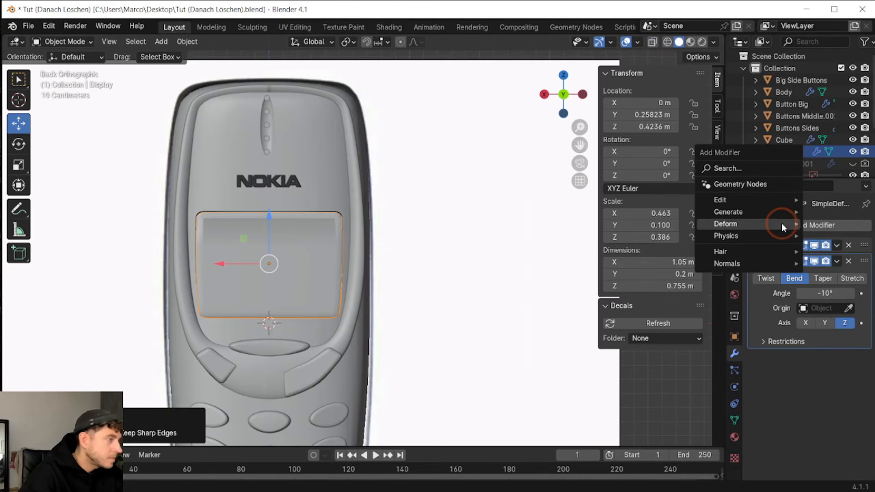
mouse_move(781, 223)
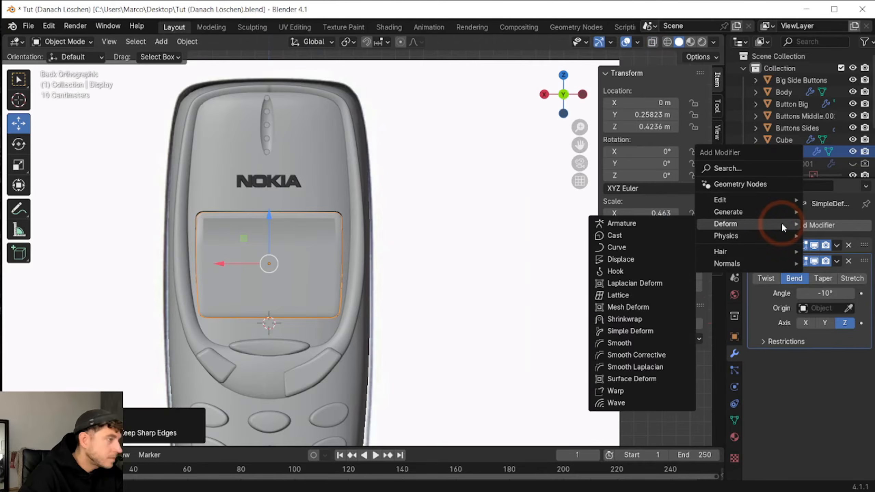
mouse_move(728, 212)
click(650, 367)
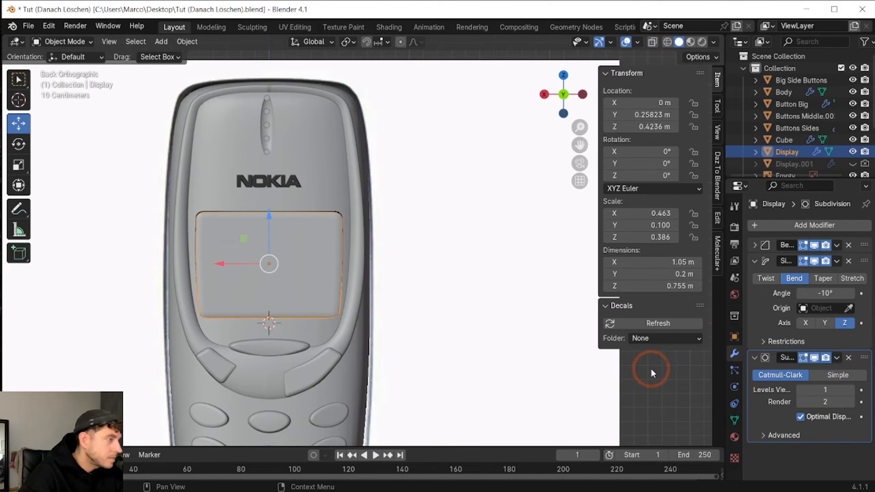
click(851, 390)
click(851, 391)
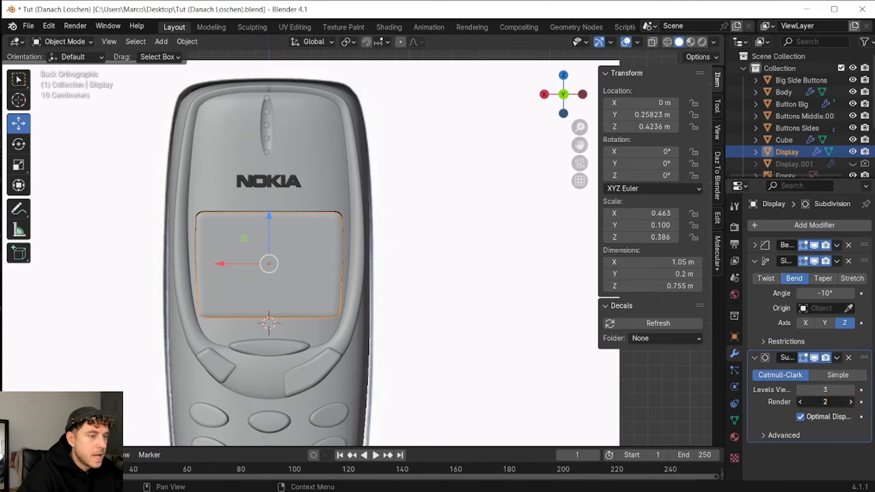
click(850, 402)
scroll(450, 213, down, 4)
click(551, 414)
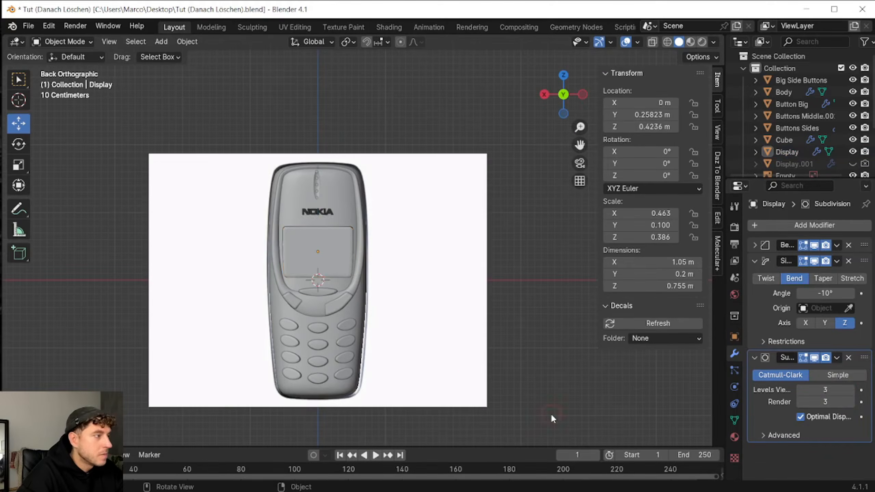
Add a text object rotated 90° on X and 180° on Z, and show the viewport in solid shading
scroll(390, 327, up, 1)
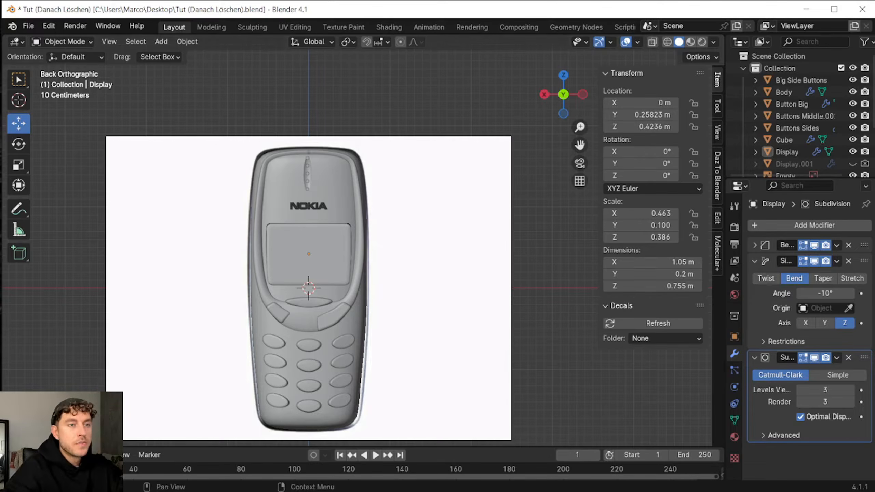
click(161, 41)
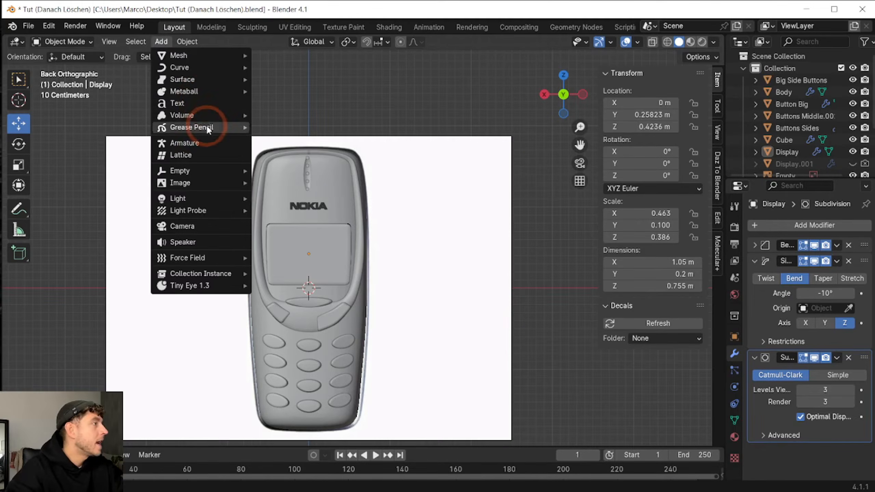
click(170, 103)
click(660, 152)
text(90)
key(Return)
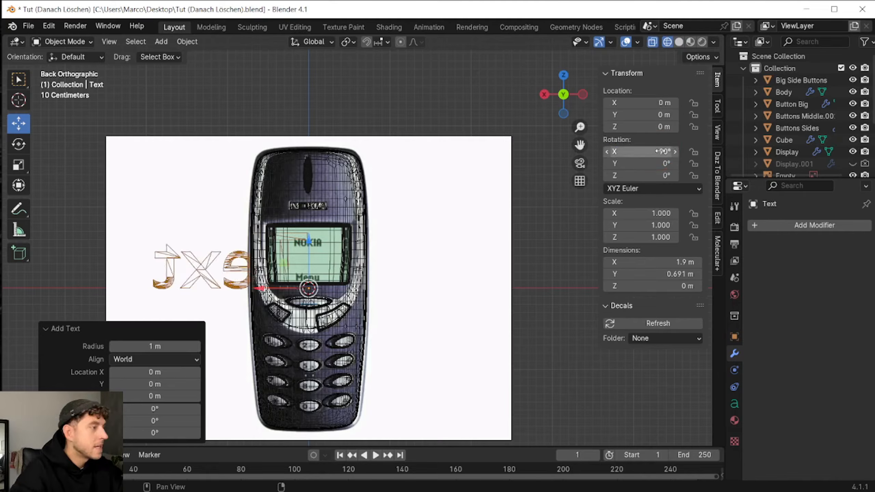
click(663, 176)
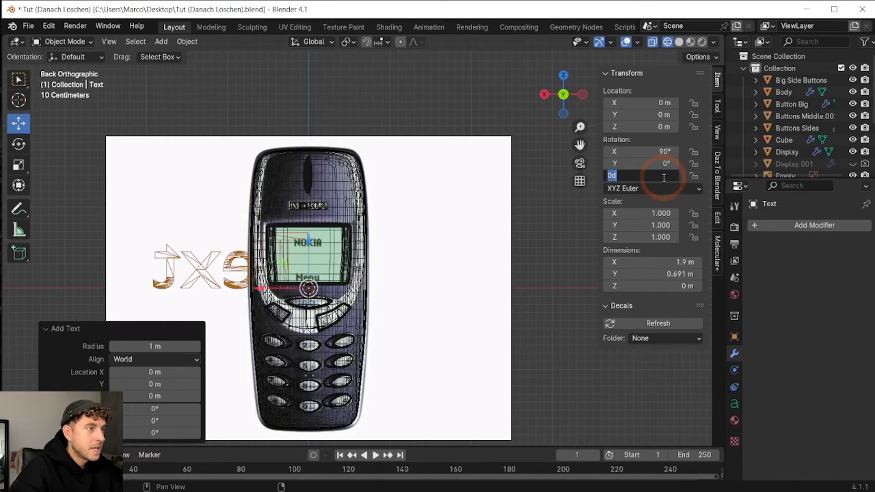
text(180)
key(Return)
click(679, 41)
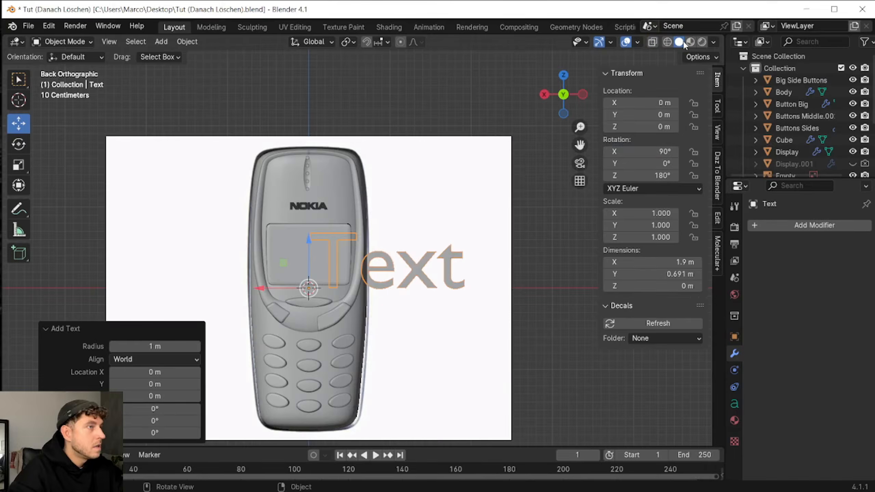
Replace the text content with "1" and move the text object about 0.44 m along Y, in front of the phone
click(64, 41)
click(65, 53)
key(BackSpace)
key(BackSpace)
key(BackSpace)
key(BackSpace)
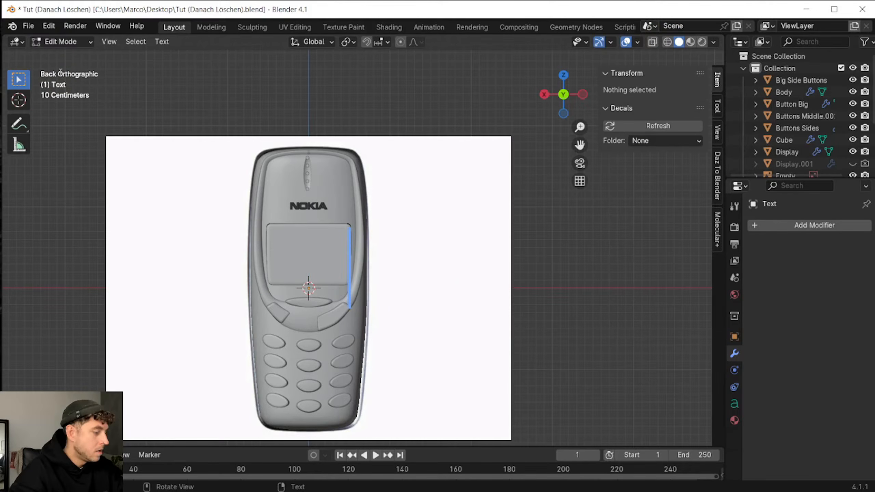
click(64, 42)
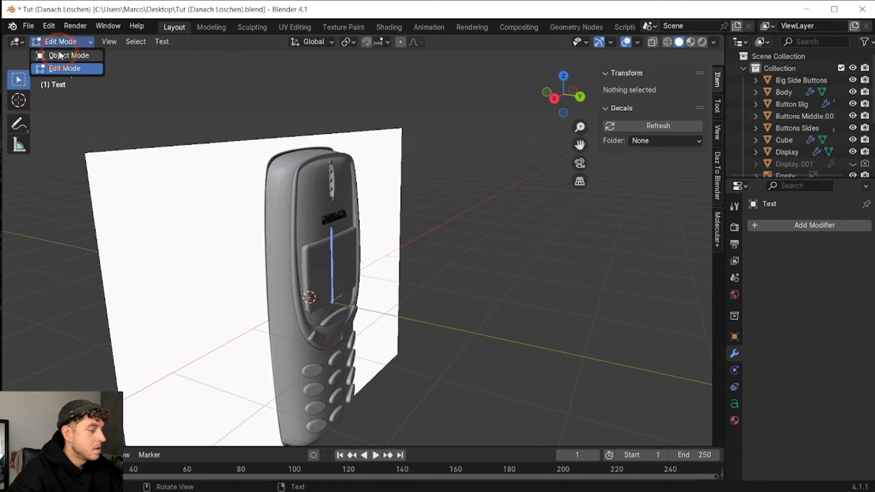
click(61, 56)
drag(343, 306, 588, 122)
click(580, 96)
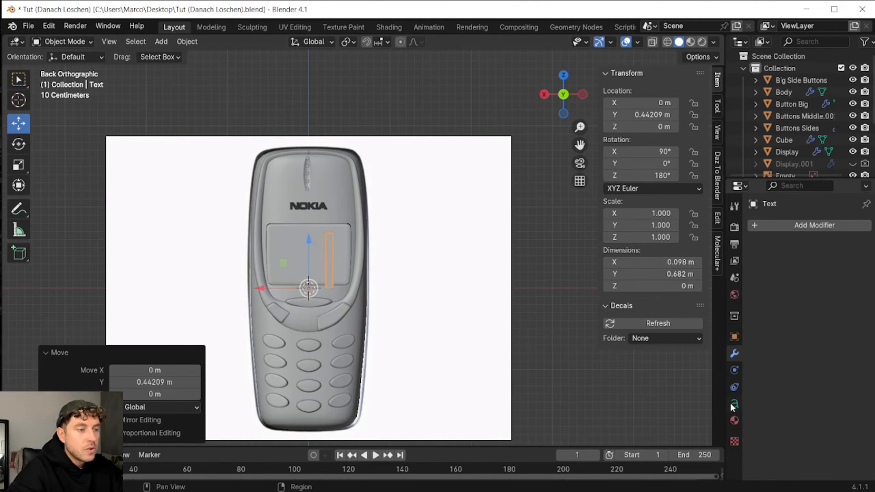
Set the text object's regular font to Bahnschrift Regular from the Windows fonts folder
click(733, 403)
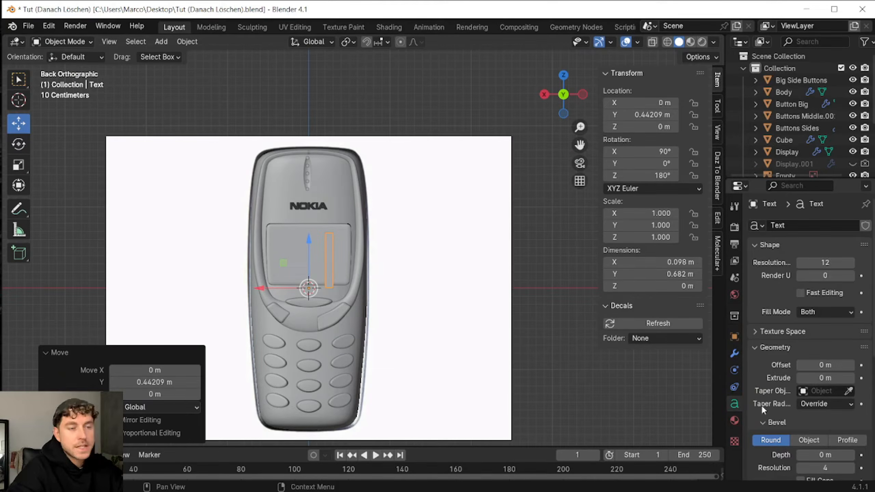
scroll(761, 405, down, 10)
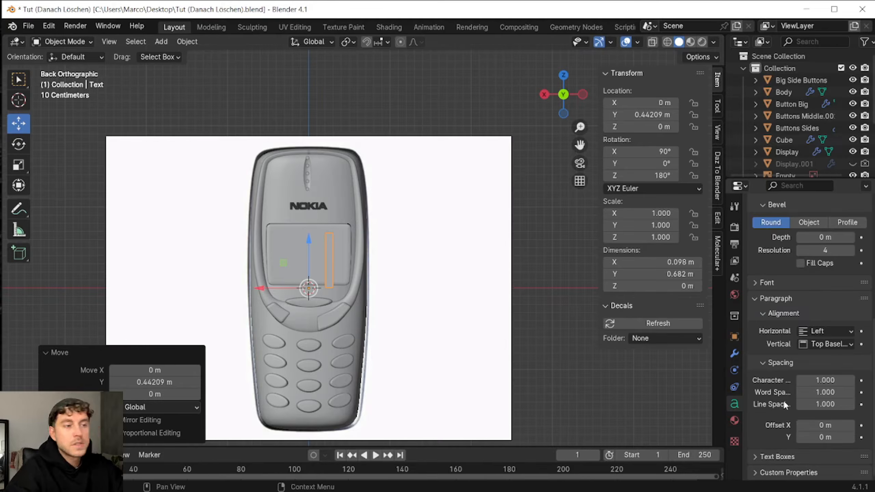
scroll(783, 399, up, 2)
scroll(783, 399, down, 2)
click(757, 283)
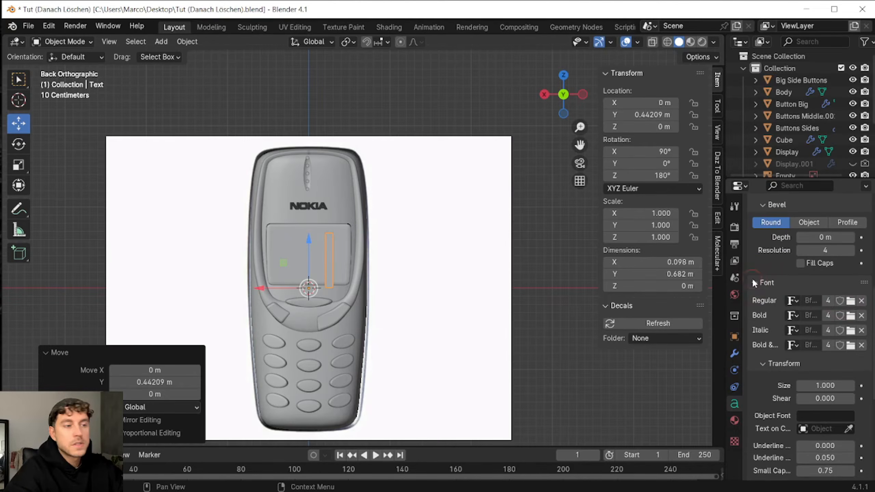
click(850, 300)
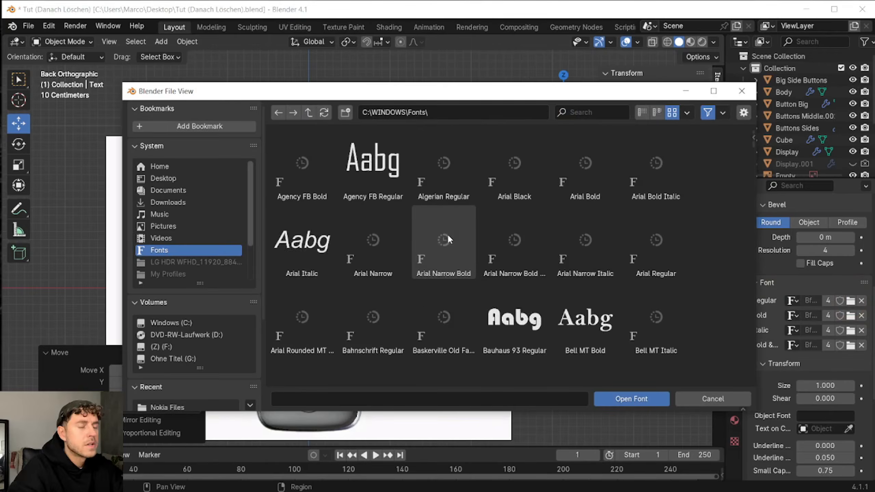
scroll(611, 269, down, 1)
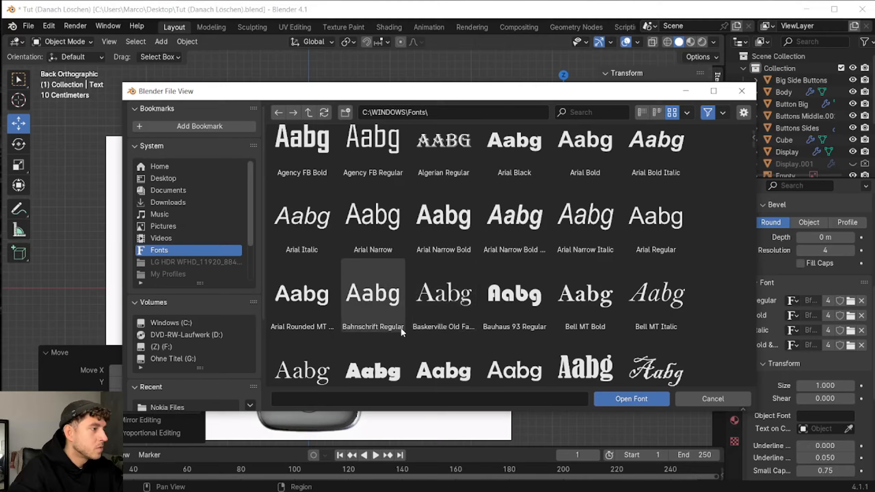
double_click(380, 329)
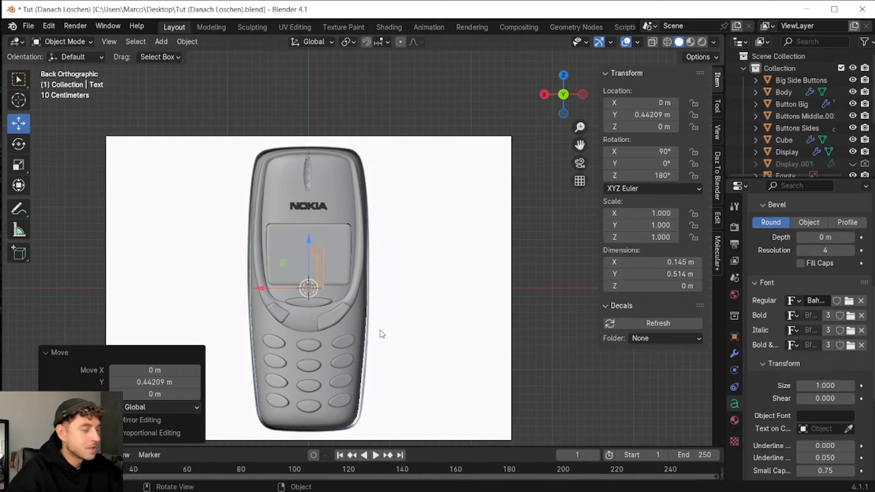
Set the text size to 0.11 and place the "1" on the reference's 1 key, at about X 0.512, Y 0.332, Z -0.663 m
scroll(782, 396, down, 2)
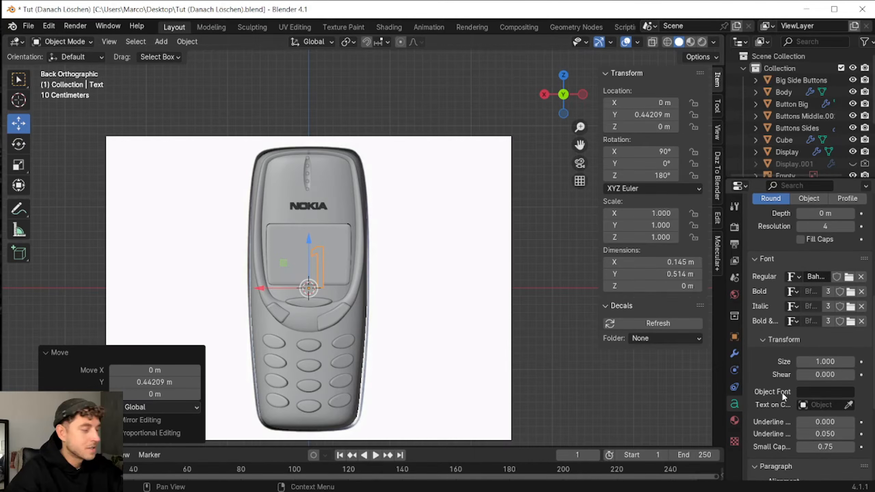
click(815, 362)
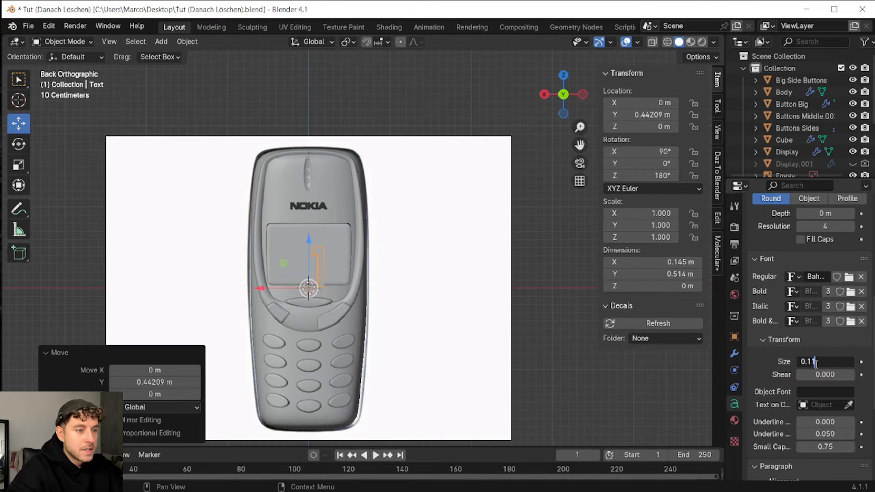
text(0.11)
key(Return)
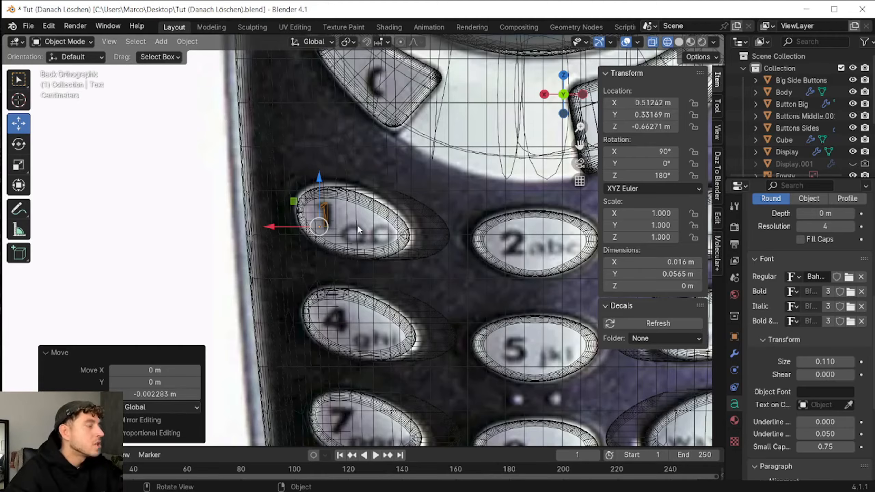
scroll(509, 205, down, 4)
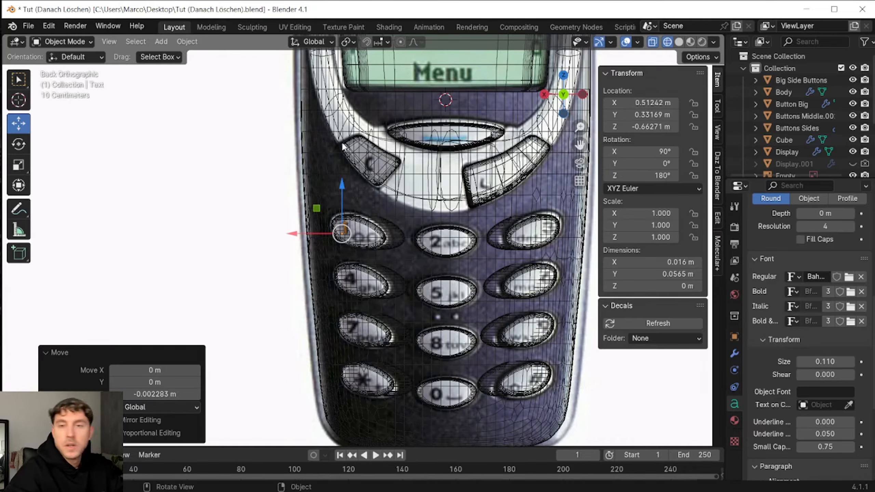
Duplicate the "1" text object and place the copy on the 2 key, at about X 0.024, Z -0.730 m
scroll(353, 238, up, 3)
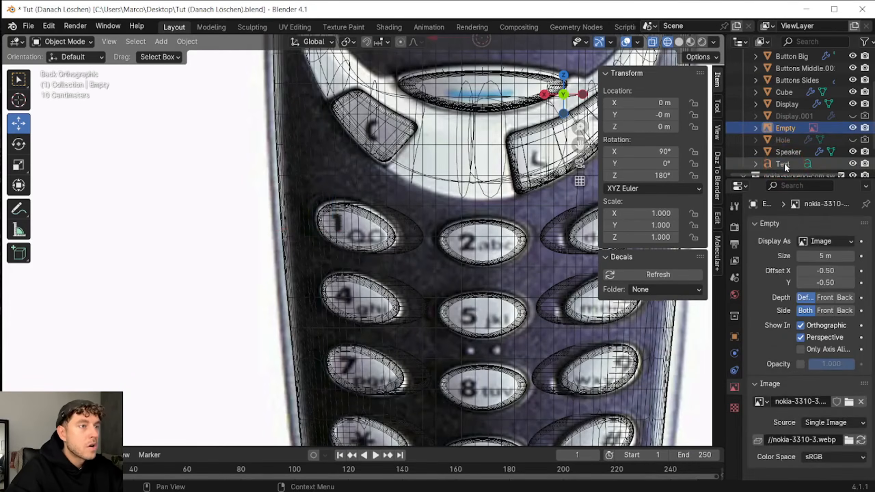
click(783, 163)
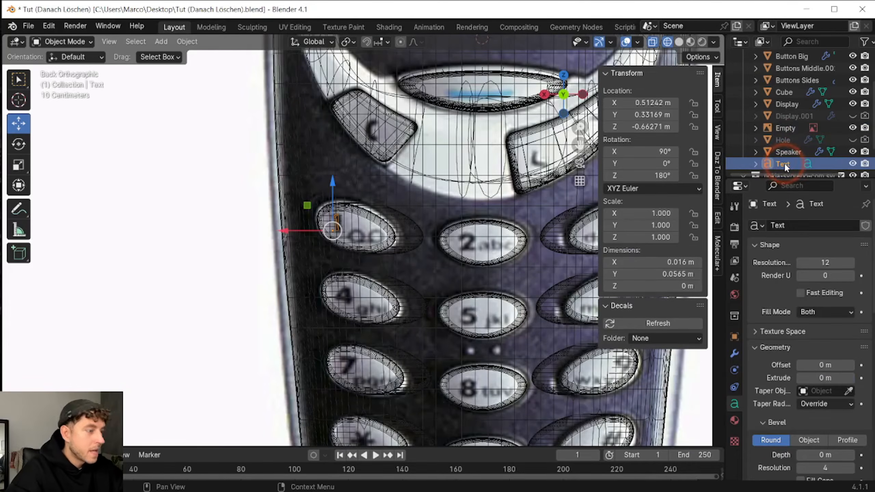
key(ctrl+c)
key(ctrl+v)
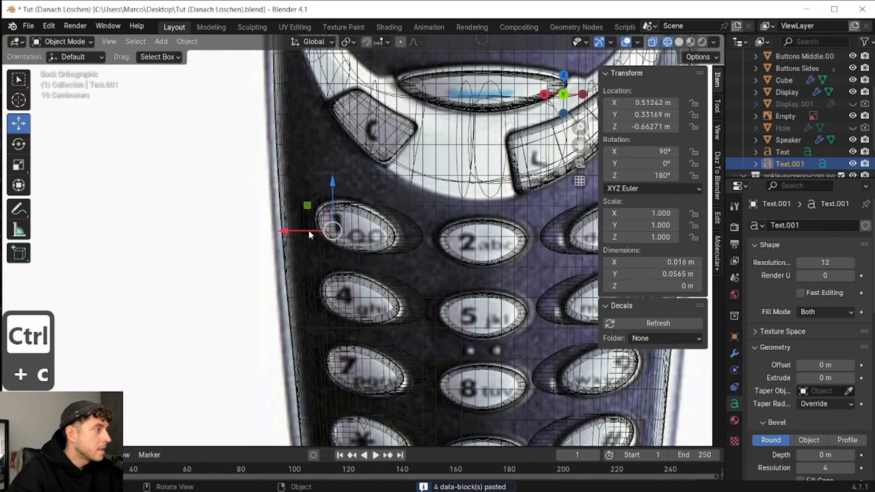
drag(309, 234, 464, 232)
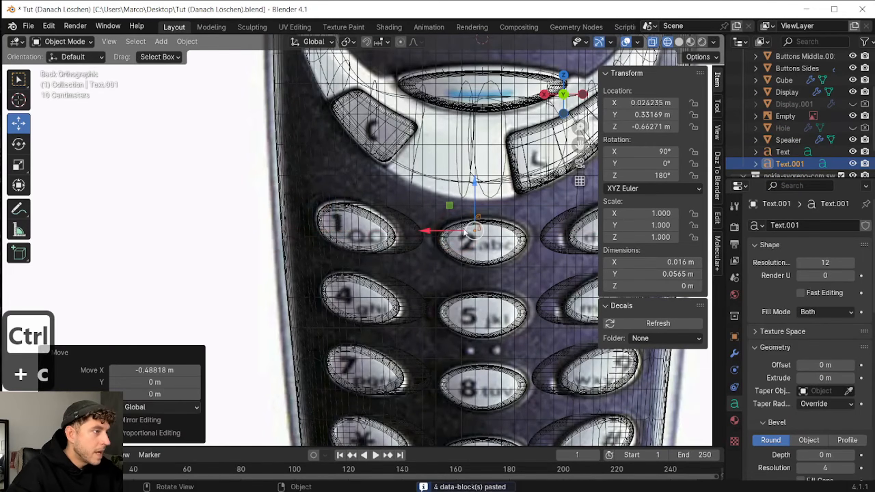
drag(474, 188, 474, 207)
Replace the duplicated text's content with "abc" and return to Object Mode
click(61, 42)
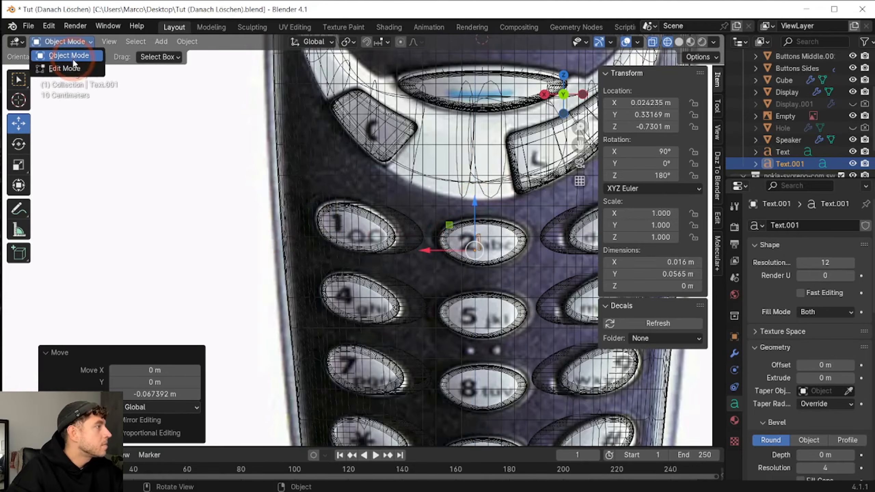
click(76, 68)
key(BackSpace)
text(abc)
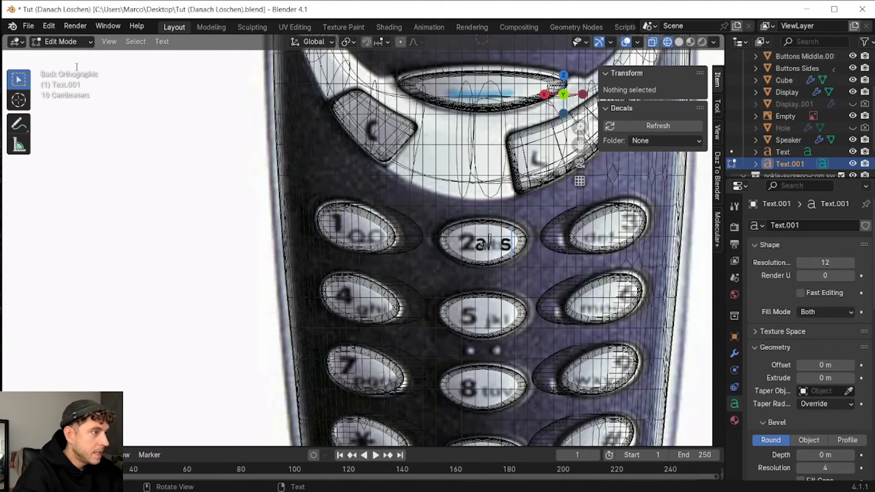
click(60, 42)
click(60, 55)
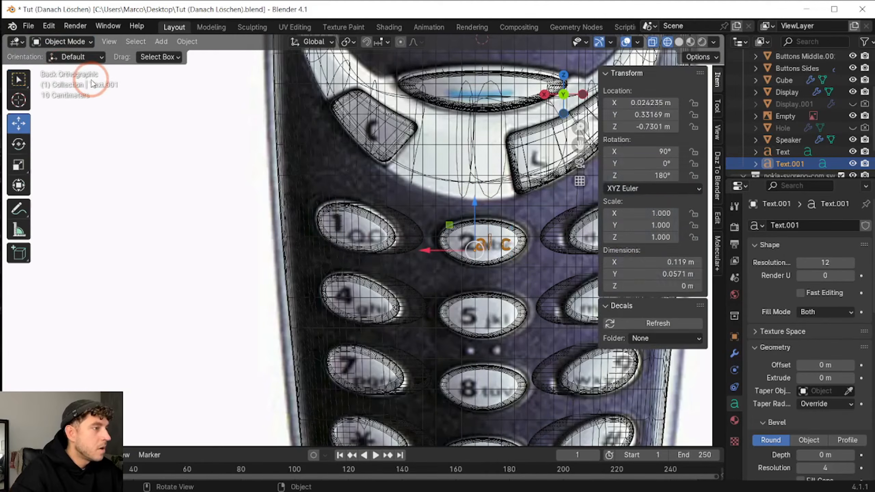
Change the "abc" text's regular font to a bold Arial face from the Windows fonts folder
scroll(810, 411, down, 8)
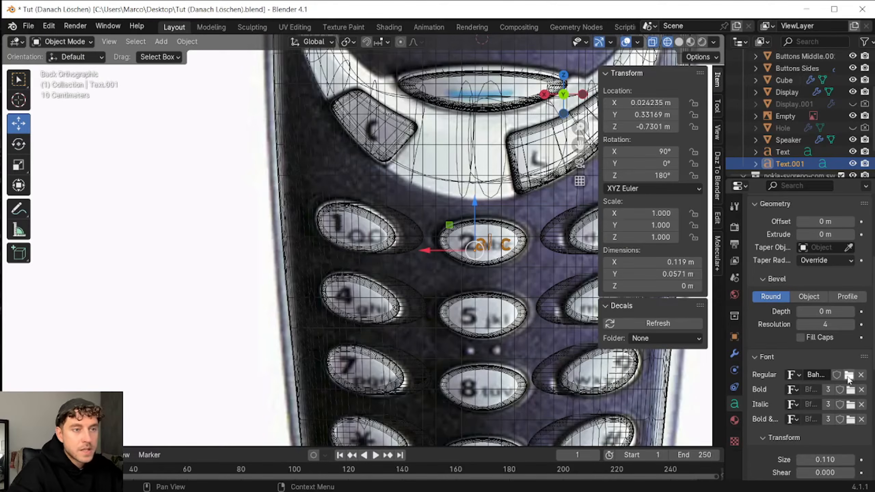
click(847, 375)
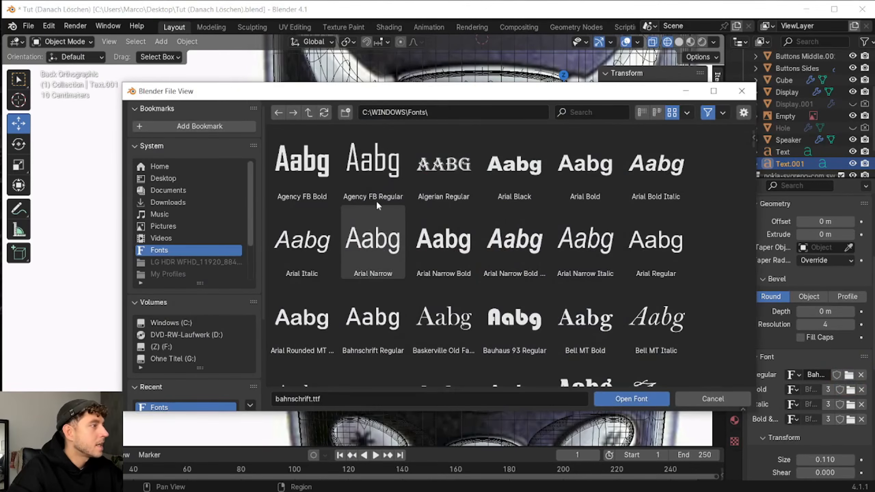
double_click(514, 241)
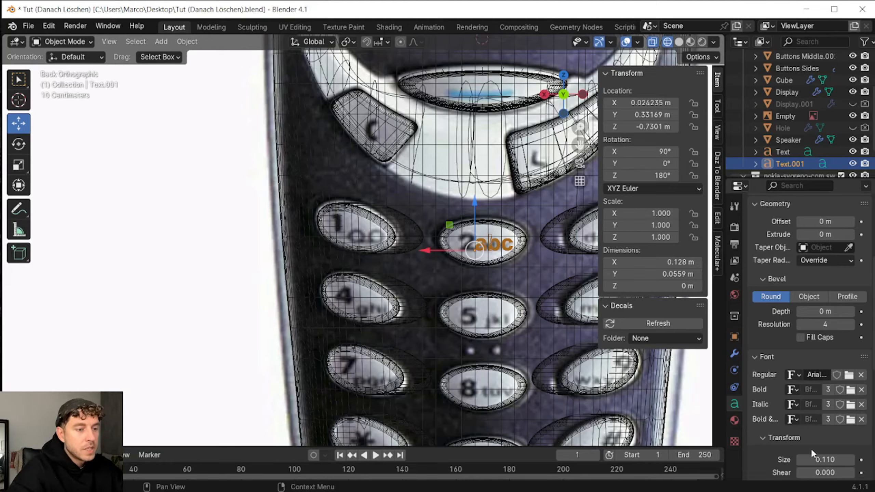
Set the "abc" text's size to 0.09 and nudge it slightly along X on the 2 key
click(821, 459)
text(0)
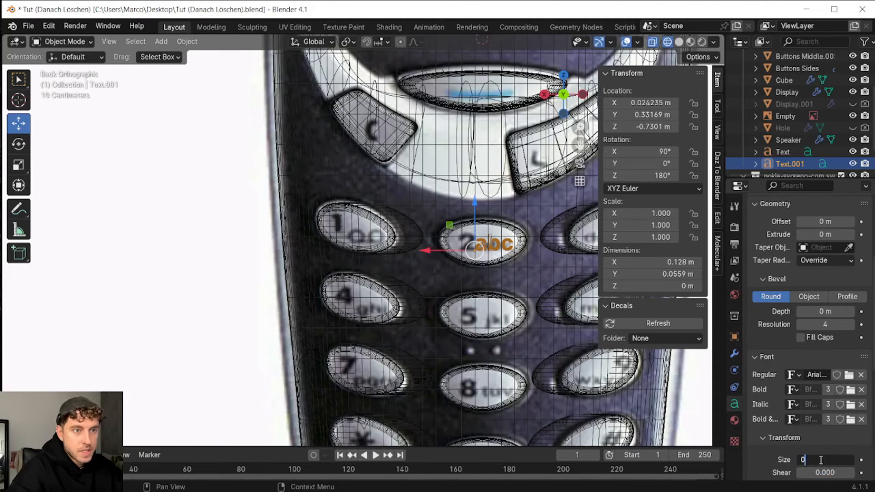
text(.09)
key(Return)
scroll(402, 240, up, 4)
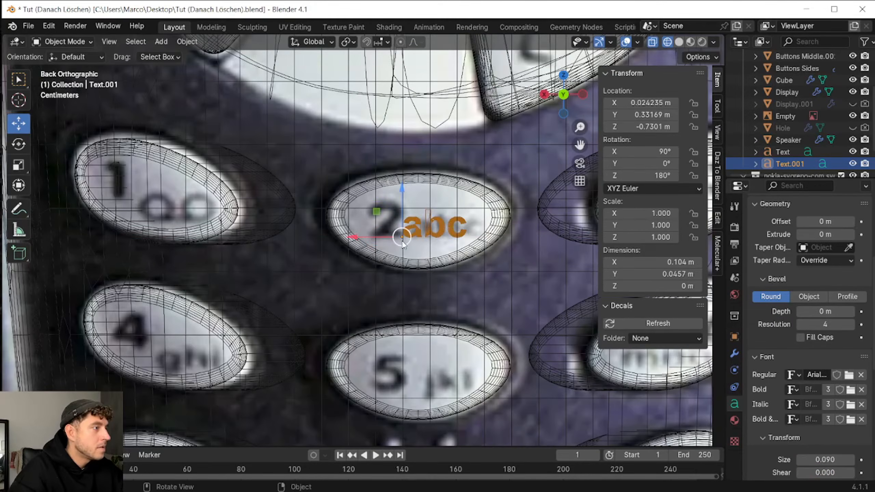
drag(366, 234, 361, 234)
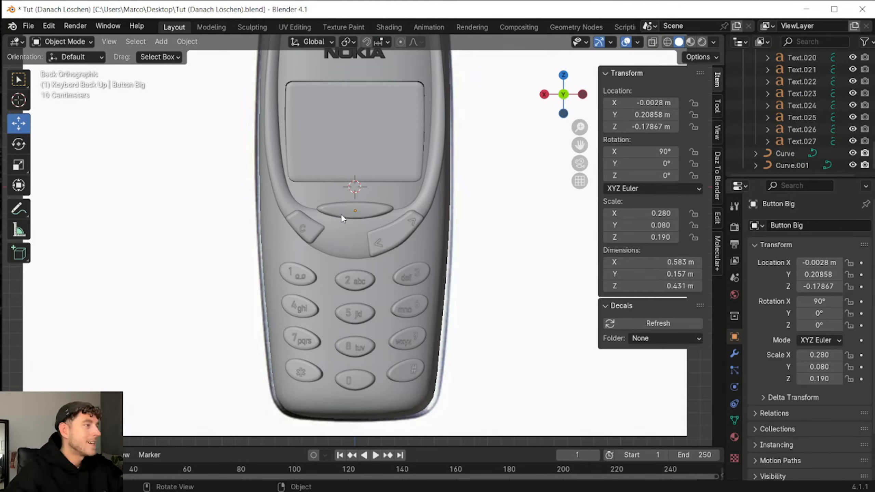
Add a cube mesh to the phone scene
click(161, 42)
mouse_move(168, 56)
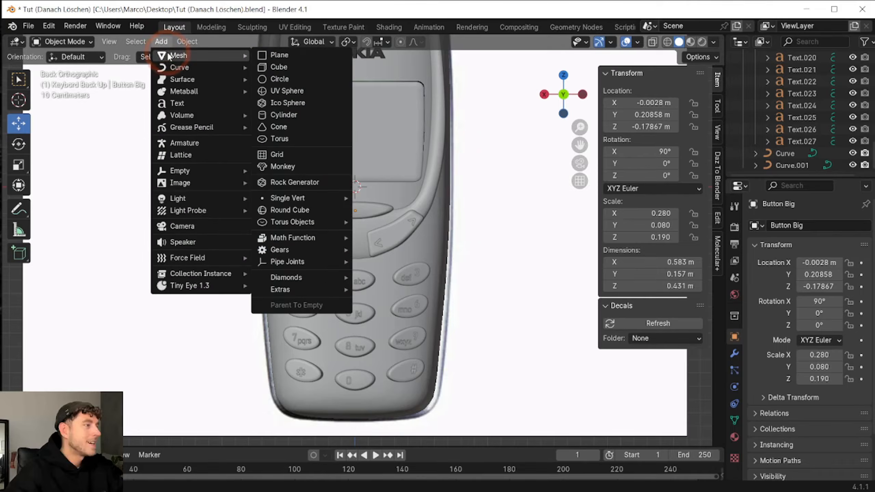
click(279, 67)
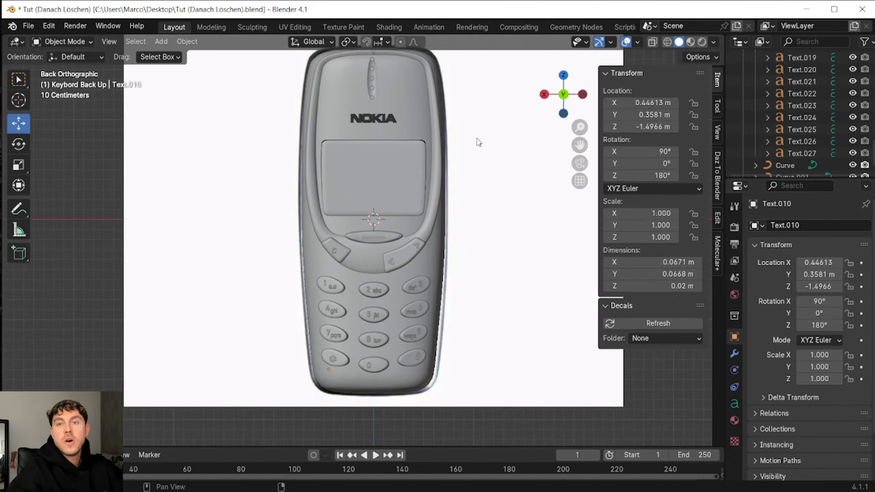
Hide the reference image empty so only the phone model is shown
click(509, 383)
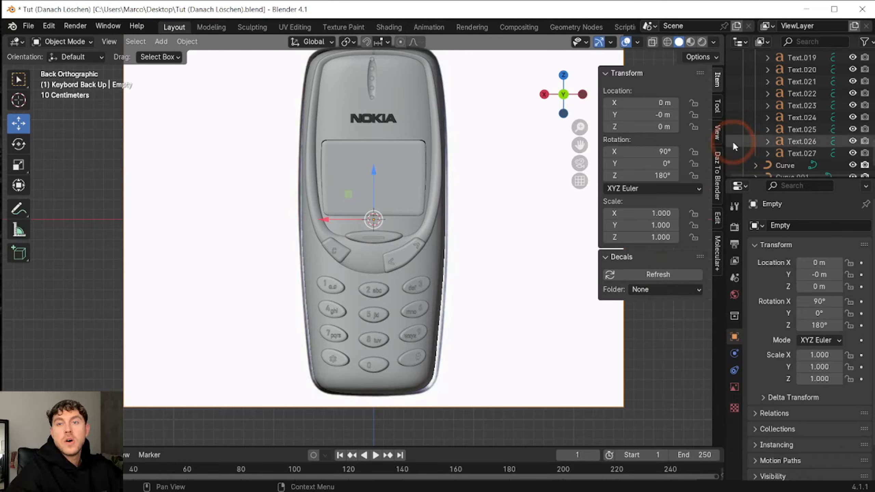
scroll(826, 138, up, 10)
scroll(852, 148, up, 6)
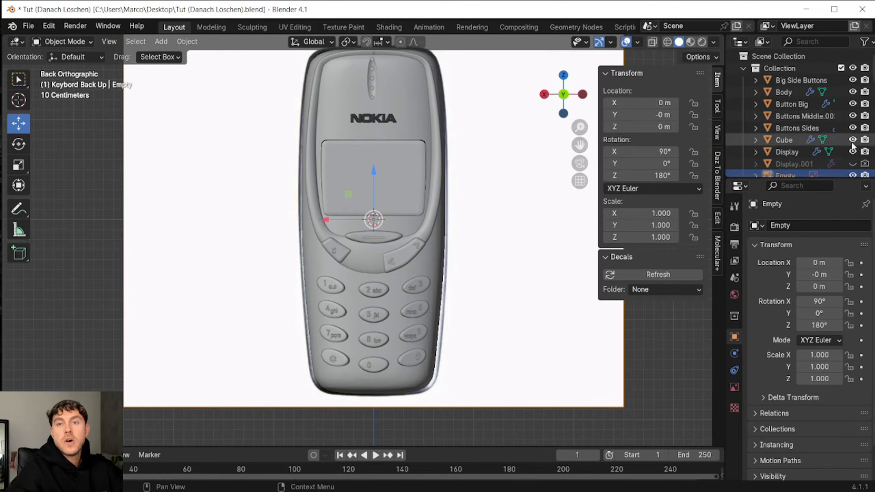
scroll(853, 151, down, 1)
click(852, 152)
scroll(853, 152, down, 4)
scroll(387, 198, down, 2)
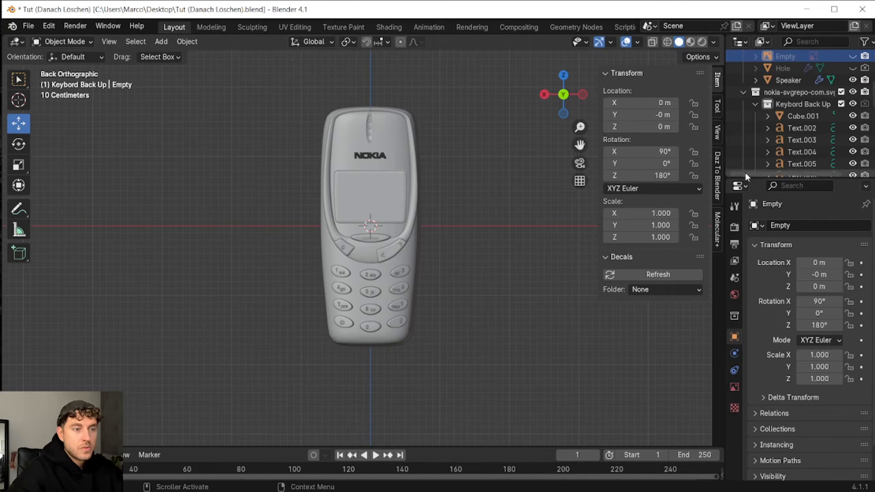
Add a plane and lower it to the phone's base, at about Z -1.729 m
click(161, 41)
mouse_move(186, 56)
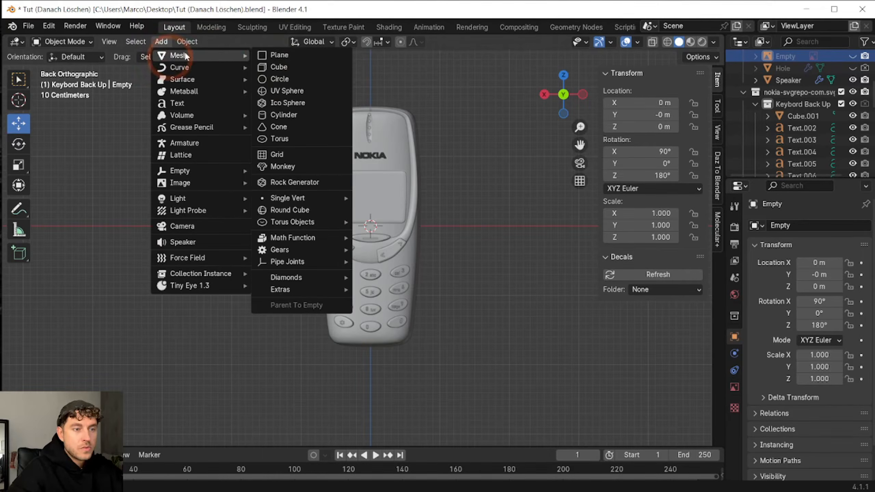
click(333, 56)
drag(371, 177, 371, 297)
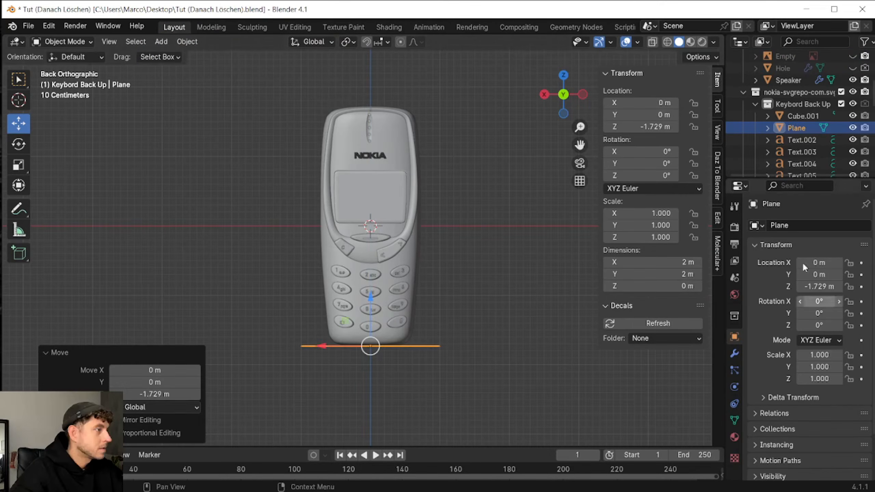
Scale the floor plane to 5 on the X, Y and Z axes
click(648, 214)
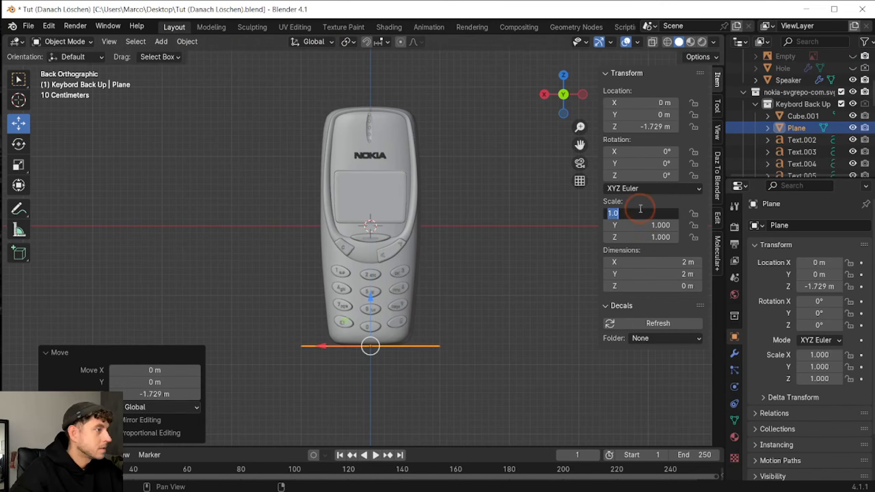
text(5)
key(Return)
click(657, 236)
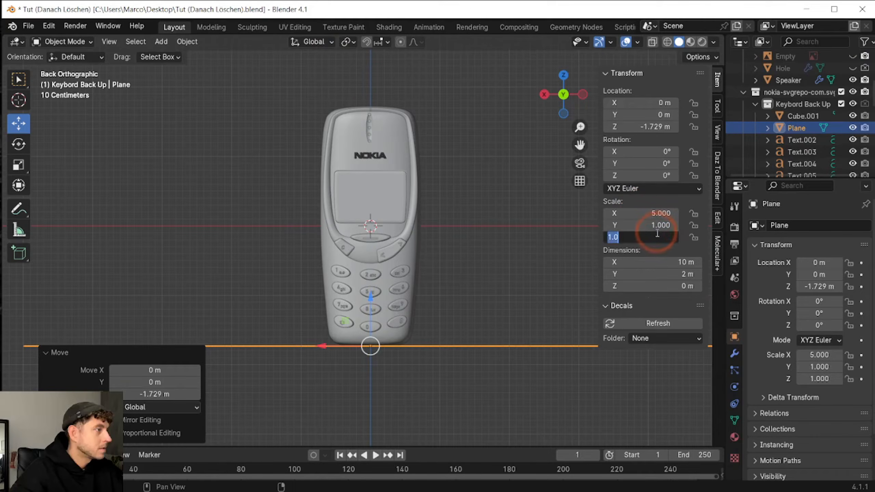
text(5)
key(Return)
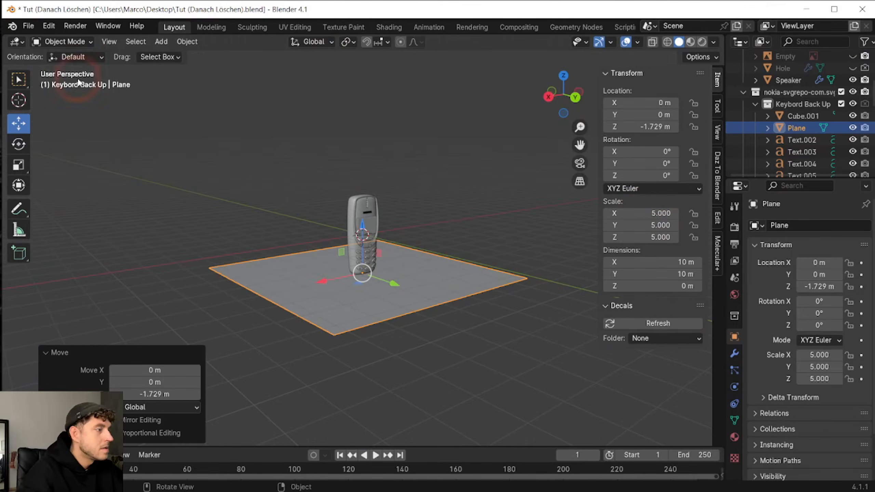
Extrude the floor plane's edge behind the phone about 8.27 m upward along Z to form a backdrop wall
click(63, 44)
click(66, 59)
click(115, 42)
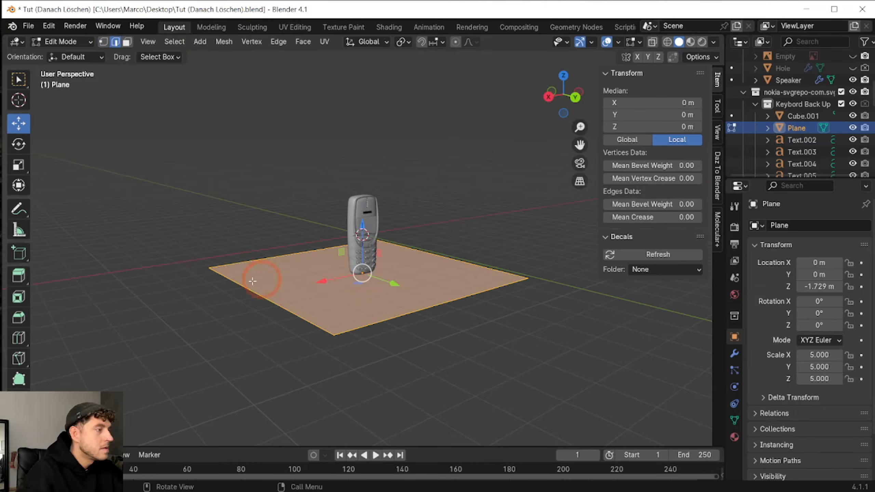
click(247, 259)
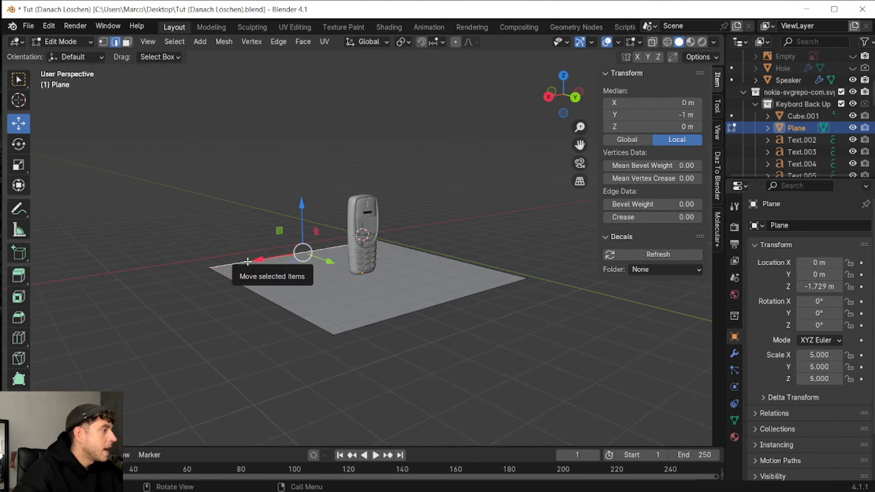
key(e)
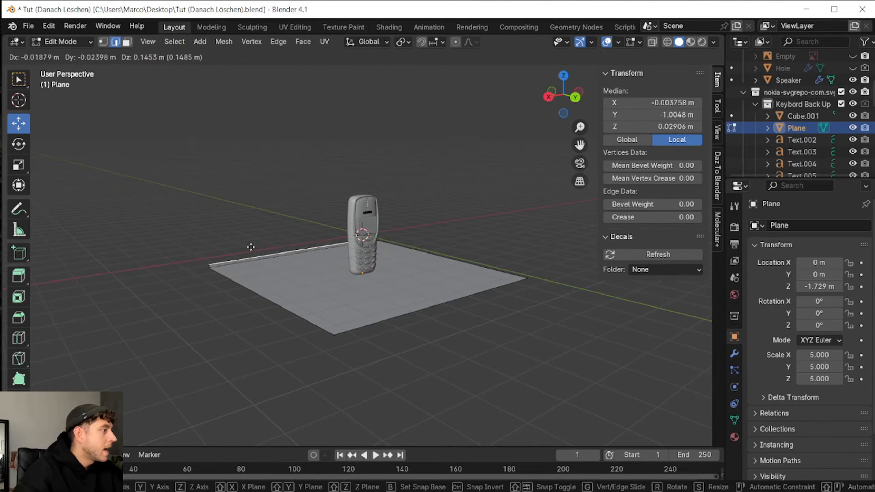
key(z)
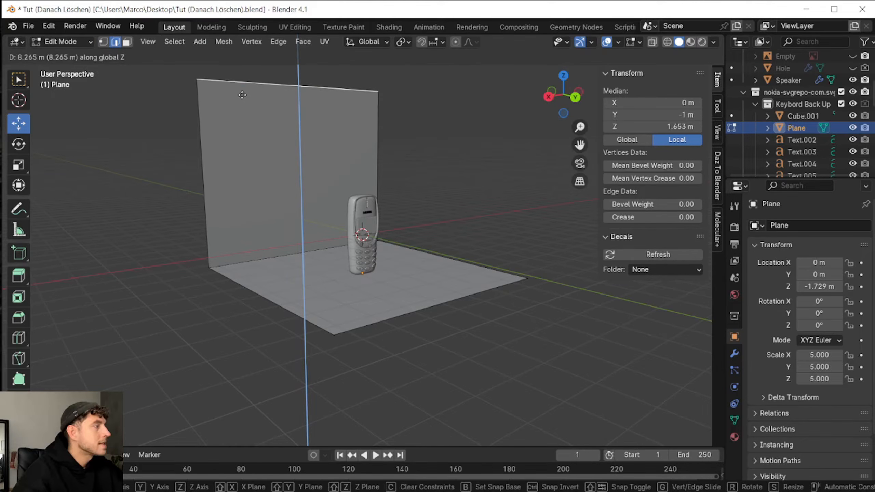
click(242, 95)
Bevel the edge between floor and wall about 0.25 m wide with 45 segments, and return to Object Mode
click(244, 260)
click(18, 320)
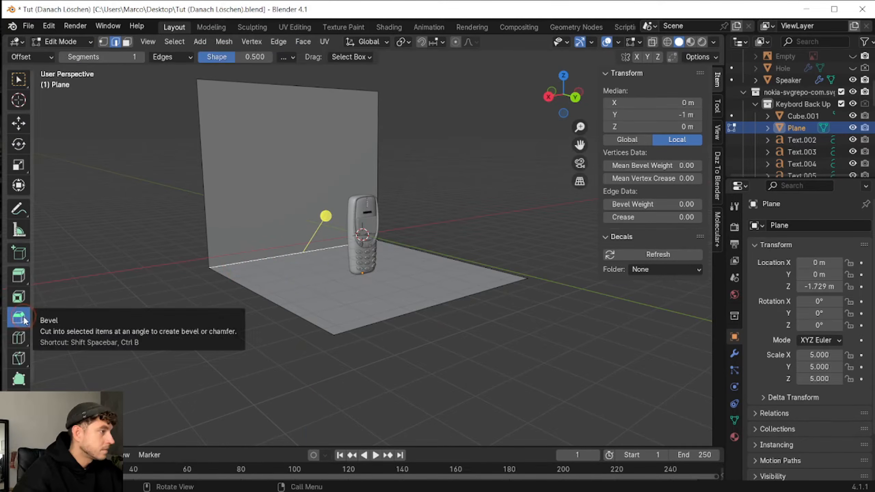
mouse_move(323, 215)
mouse_down()
mouse_move(351, 201)
mouse_move(333, 207)
mouse_up()
click(155, 268)
text(45)
key(Return)
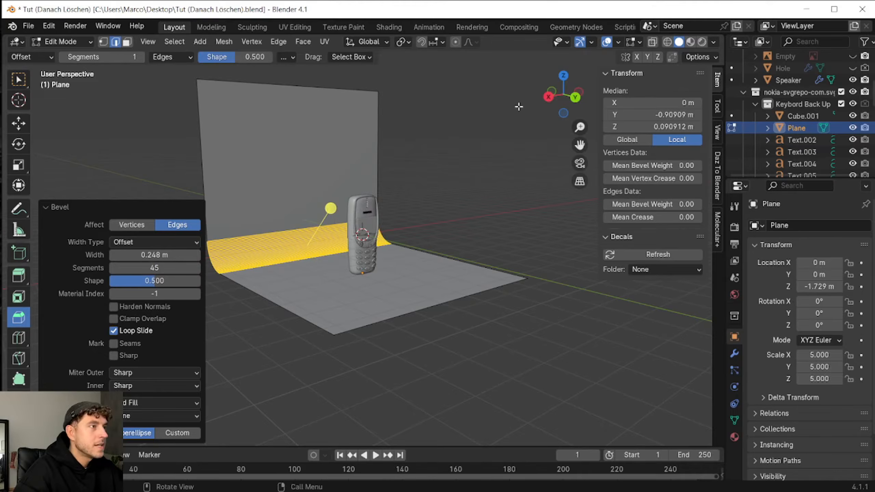
click(575, 97)
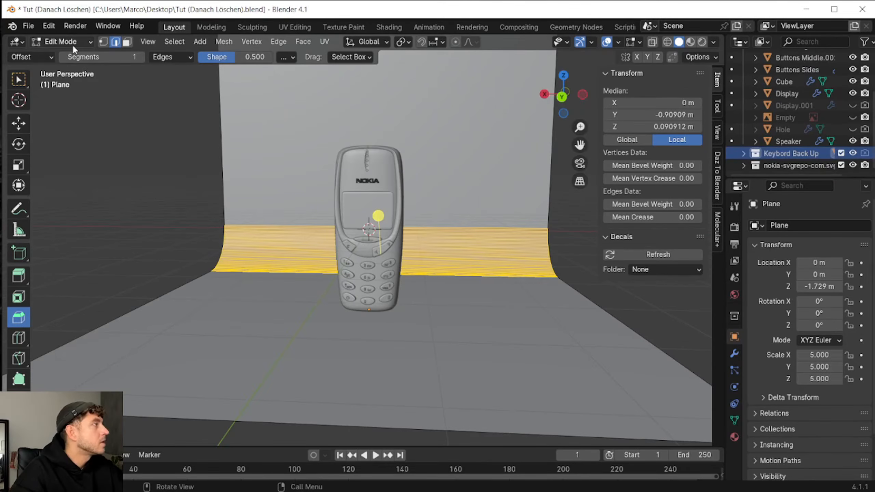
click(72, 43)
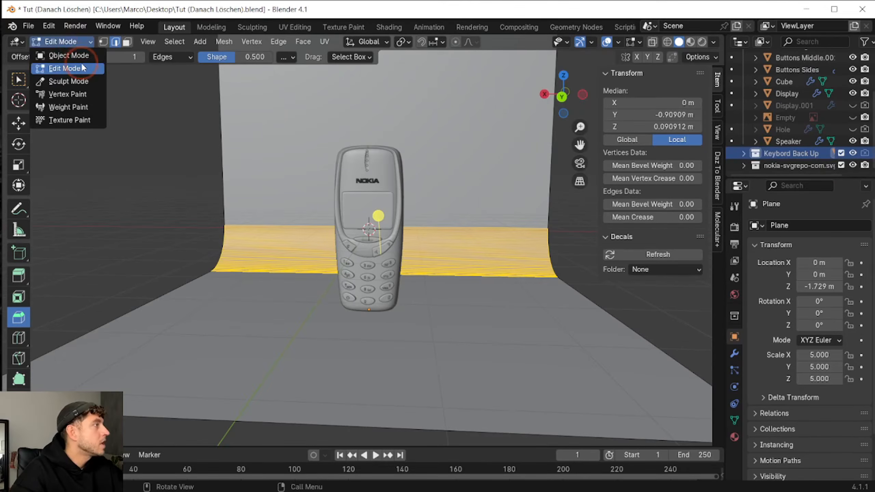
click(79, 56)
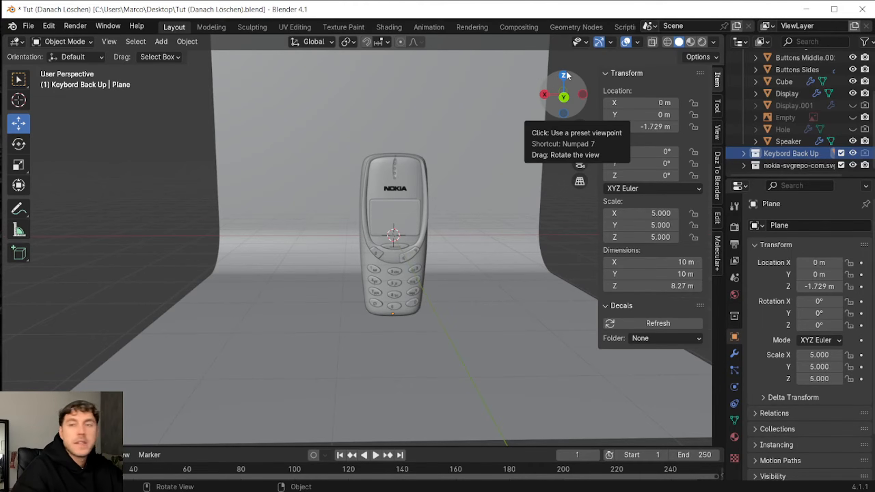
Add a metaball Ball, shrink its radius so it is about 0.56 m across, and move it about -0.71 m along Y
drag(564, 76, 571, 103)
click(161, 41)
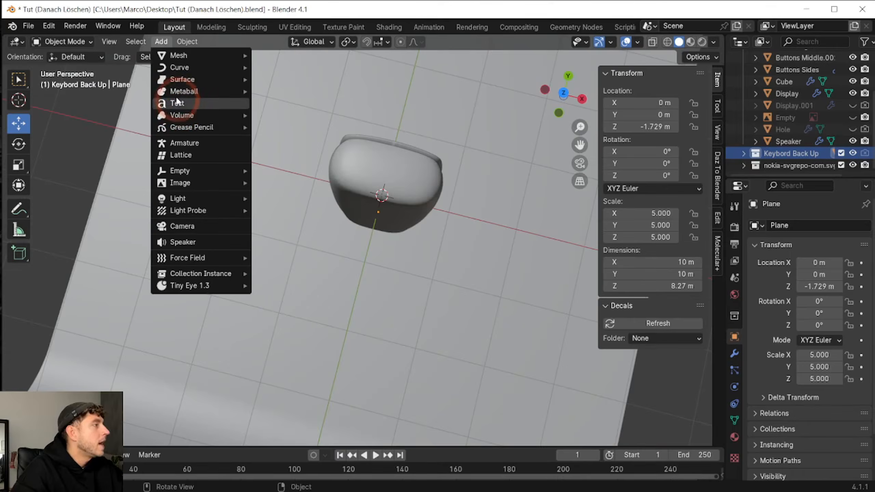
click(183, 92)
click(271, 92)
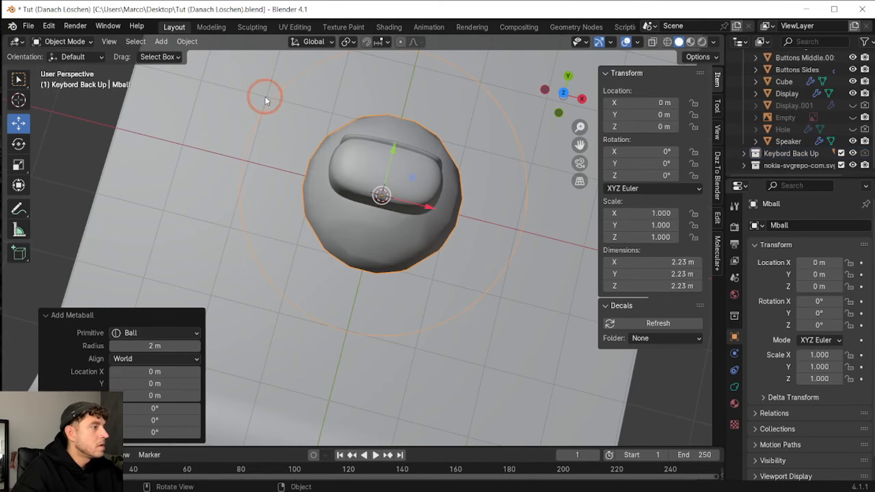
click(152, 346)
text(0)
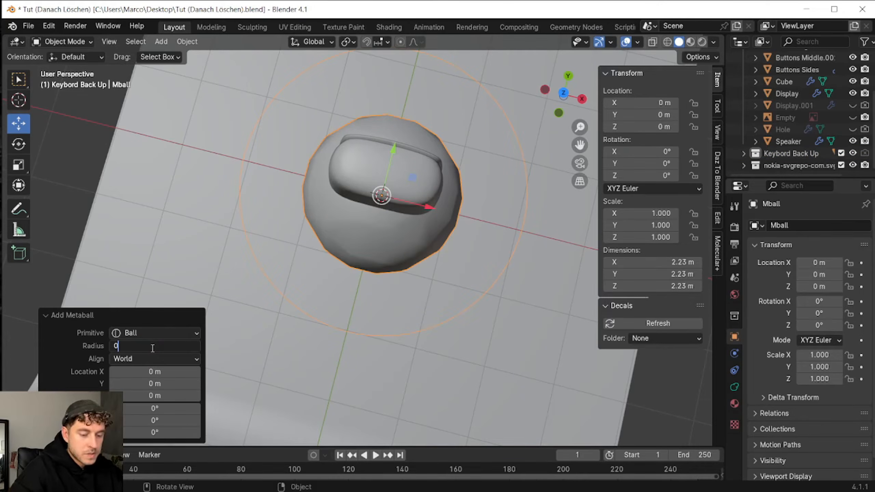
text(.7095)
key(Return)
drag(393, 149, 382, 195)
Duplicate the metaball repeatedly and spread the copies along X and Y to form a merging ring around the phone
key(ctrl+c)
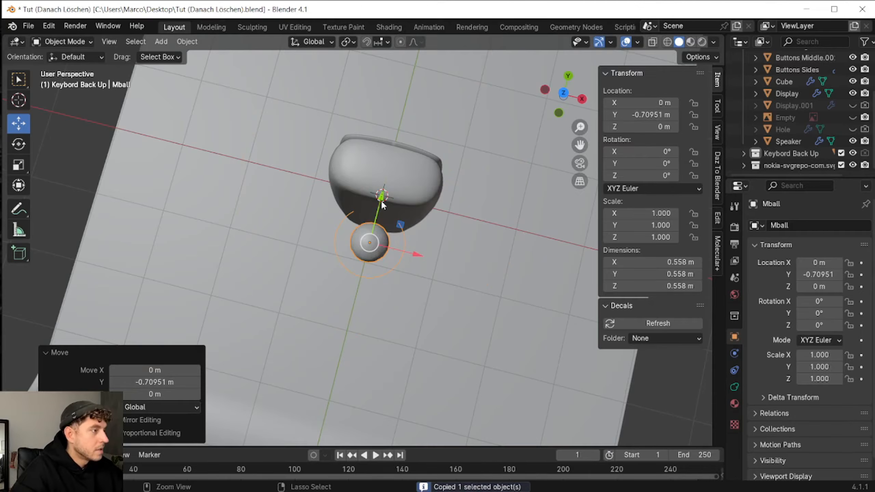
key(ctrl+v)
drag(416, 254, 382, 246)
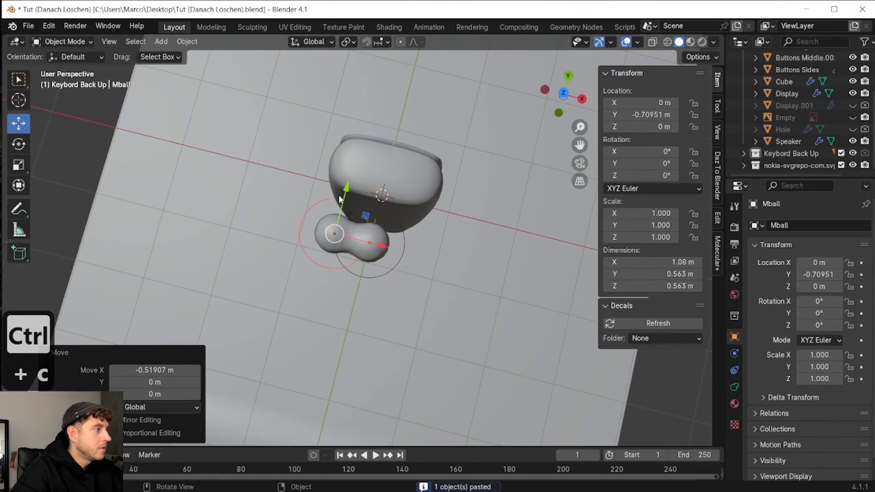
drag(349, 189, 352, 173)
key(ctrl+c)
key(ctrl+v)
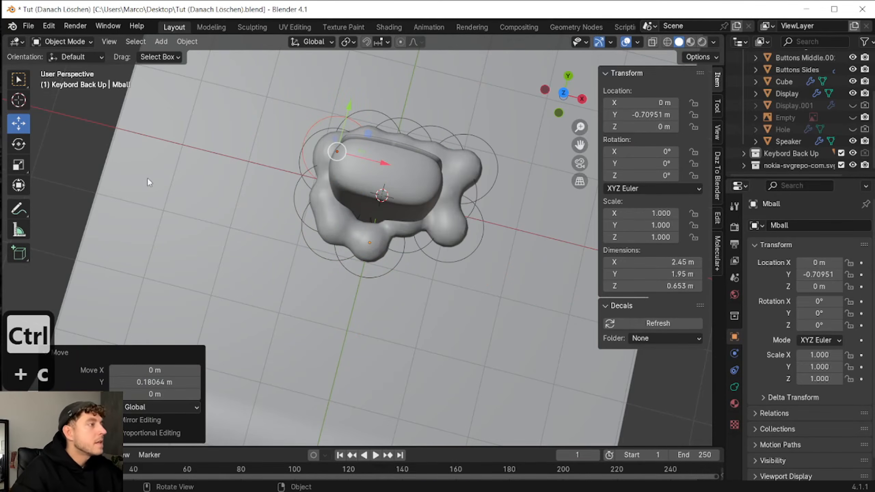
Scale Mball.011 to 0.5 on X, Y and Z and move it about -0.27 m along X
click(323, 158)
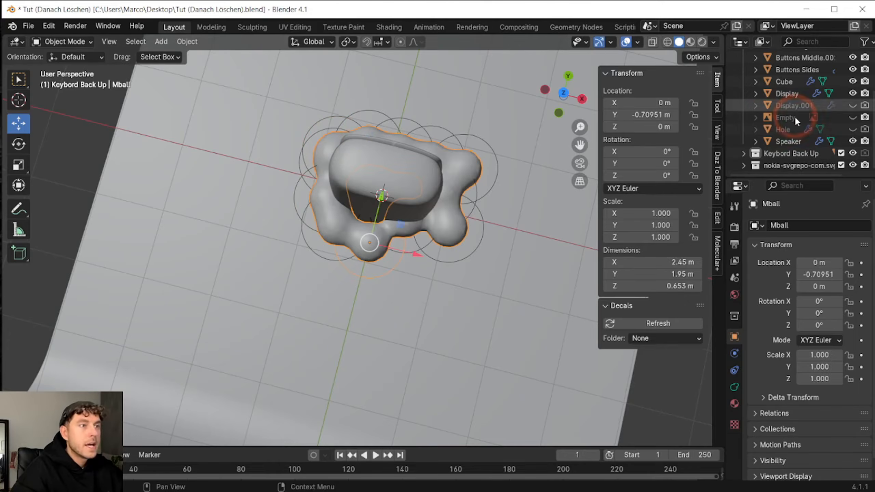
scroll(794, 123, up, 5)
scroll(794, 123, down, 5)
click(774, 164)
click(642, 213)
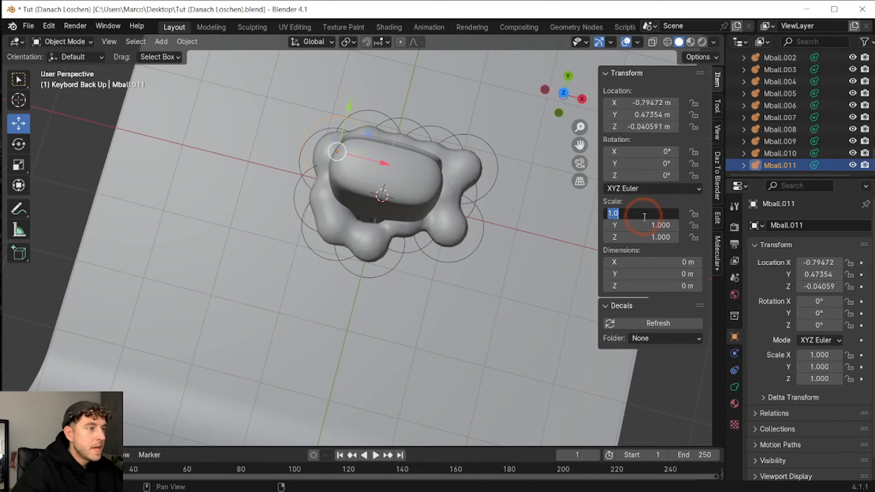
text(0.5)
key(Return)
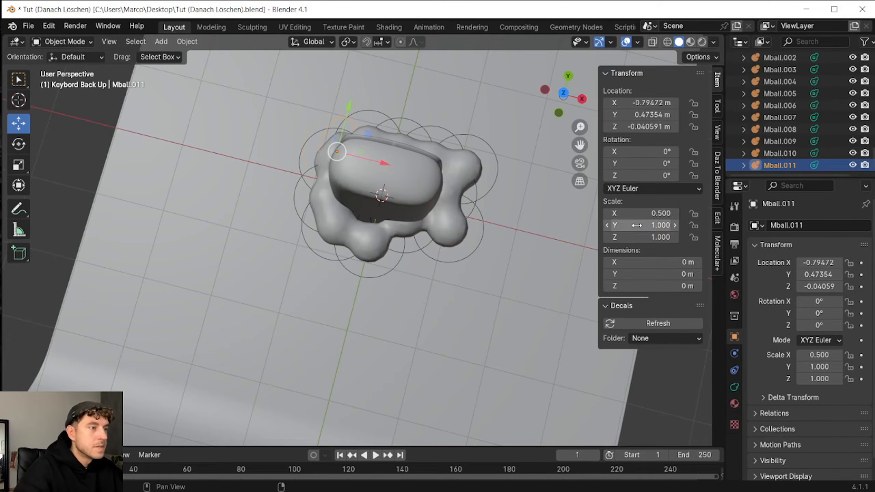
click(638, 226)
text(0.5)
key(Return)
click(642, 238)
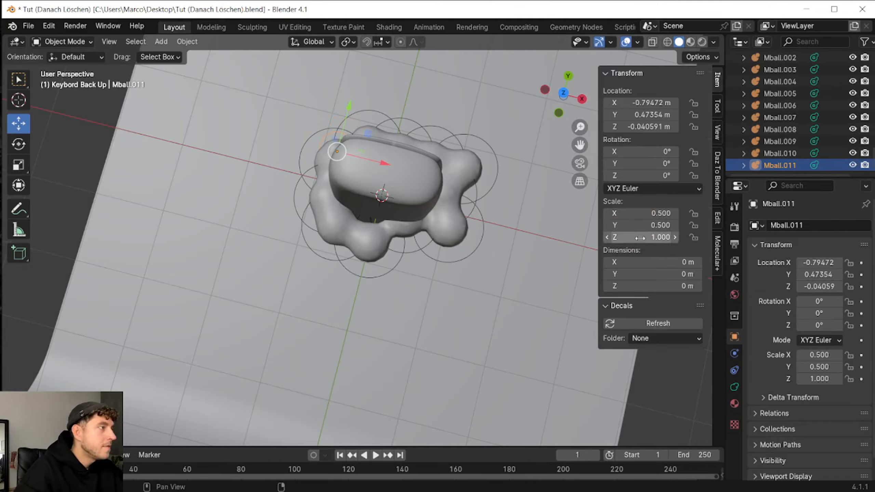
text(0.5)
key(Return)
drag(377, 164, 358, 159)
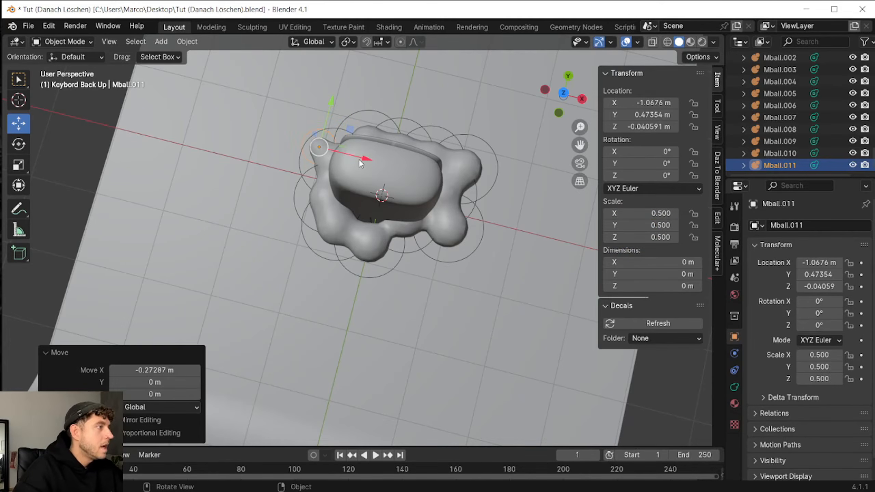
Duplicate the small metaball twice, shifting the first copy along Y and the second along X
key(ctrl+c)
key(ctrl+v)
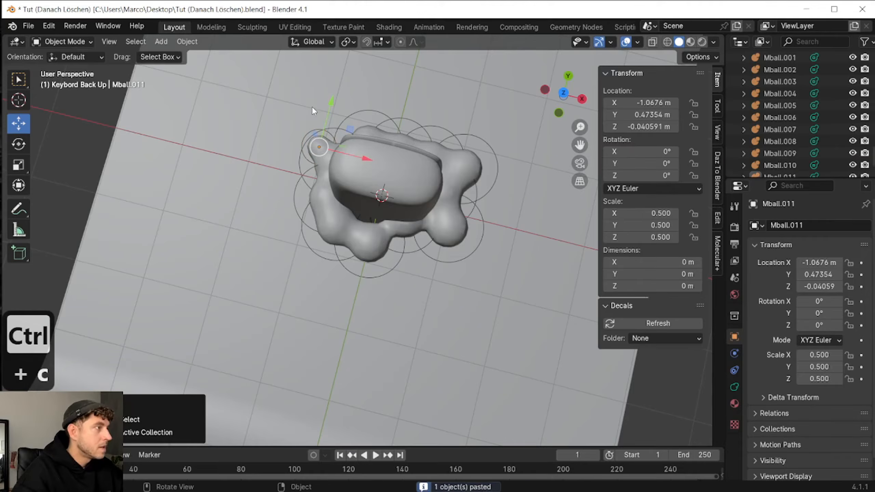
drag(330, 108, 336, 82)
key(ctrl+c)
key(ctrl+v)
drag(365, 126, 378, 129)
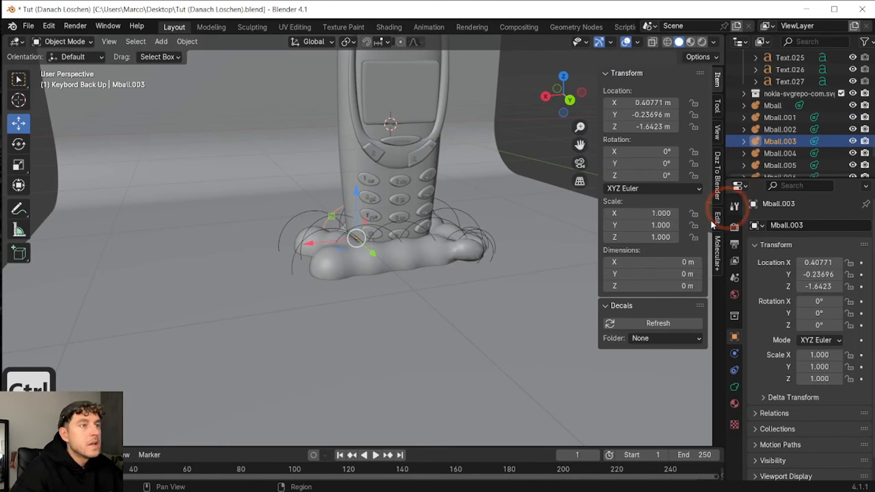
Adjust the scale of Mball.005 on Y and Z to vary the blob's shape beside the phone's base
click(779, 163)
scroll(777, 160, down, 4)
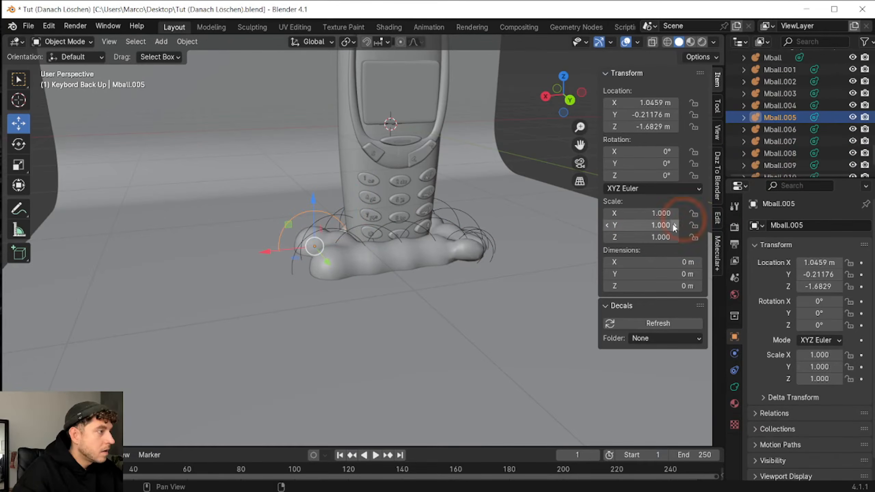
drag(673, 223, 630, 226)
drag(663, 237, 648, 227)
scroll(753, 169, down, 2)
Rescale Mball.008 in front of the phone to make that part of the puddle irregular
click(778, 153)
click(779, 129)
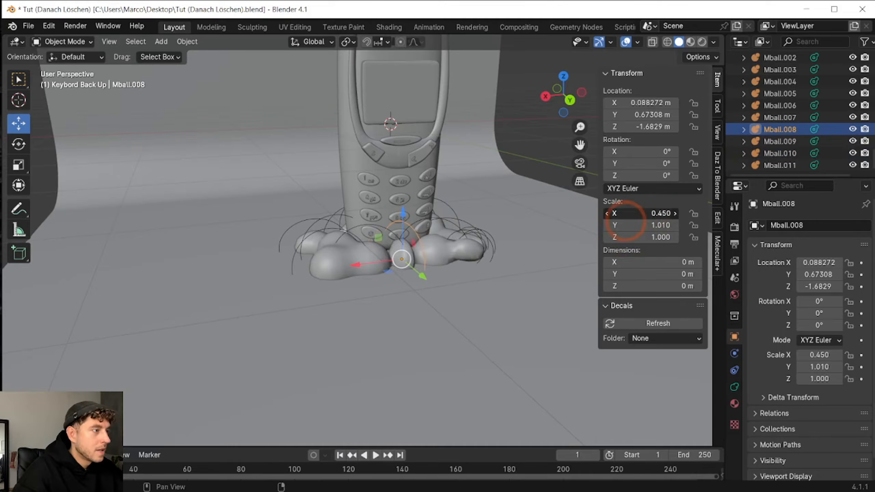
click(525, 272)
click(779, 129)
drag(659, 225, 644, 238)
Continue reshaping the metaballs around the phone's base, setting Mball.003's Y scale to 0.580
click(774, 118)
click(774, 107)
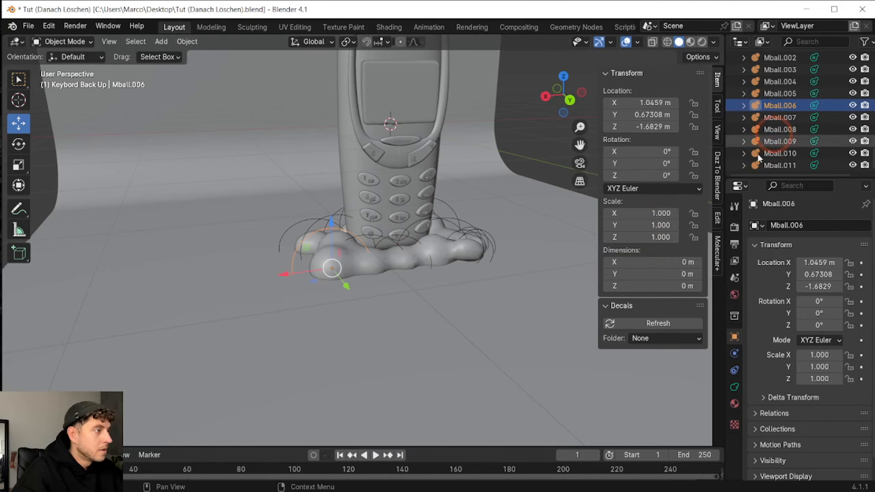
drag(645, 242, 640, 243)
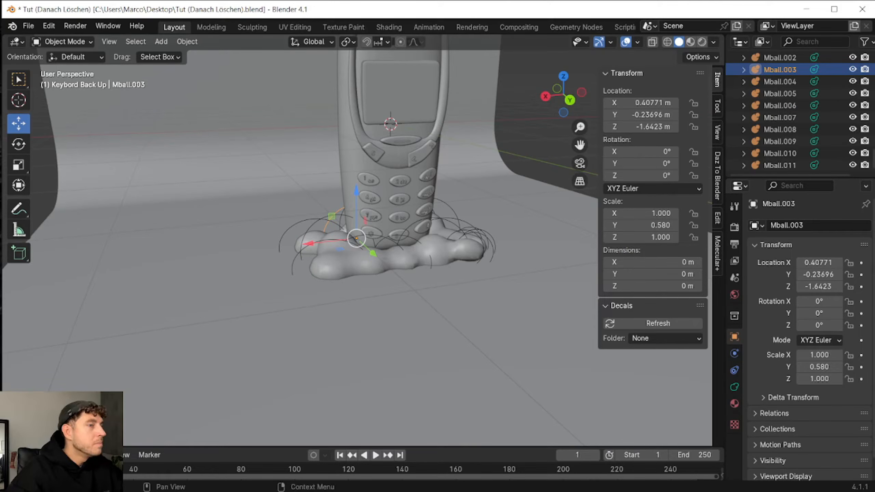
Adjust the metaball resolution of Mball to 0.05 m in the viewport and 0.025 m for rendering
scroll(839, 135, up, 2)
click(779, 82)
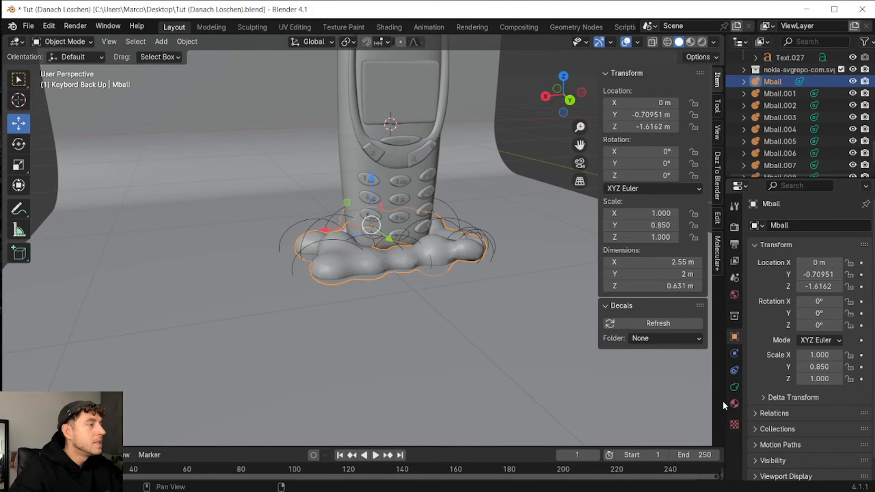
click(734, 387)
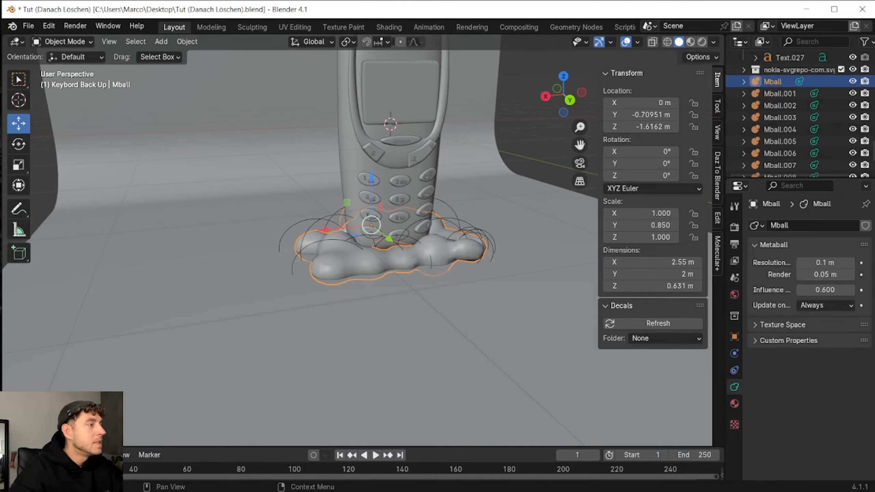
click(852, 263)
click(852, 263)
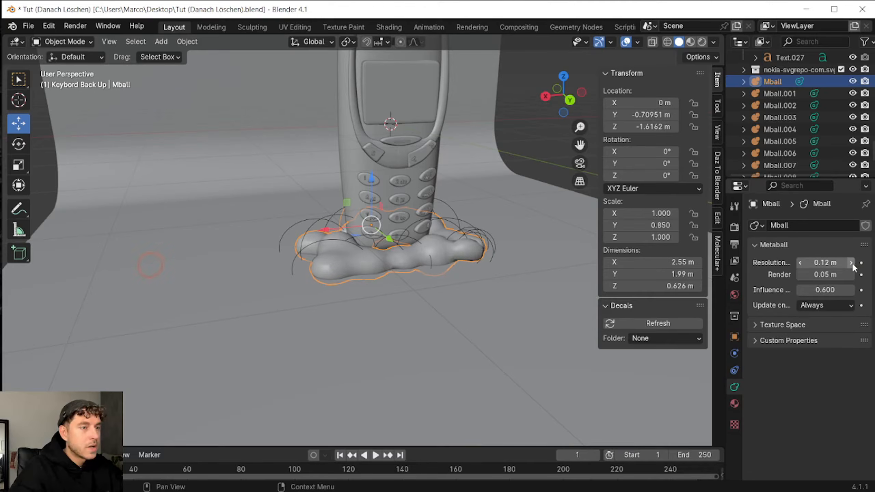
click(851, 263)
click(852, 263)
click(852, 263)
click(852, 264)
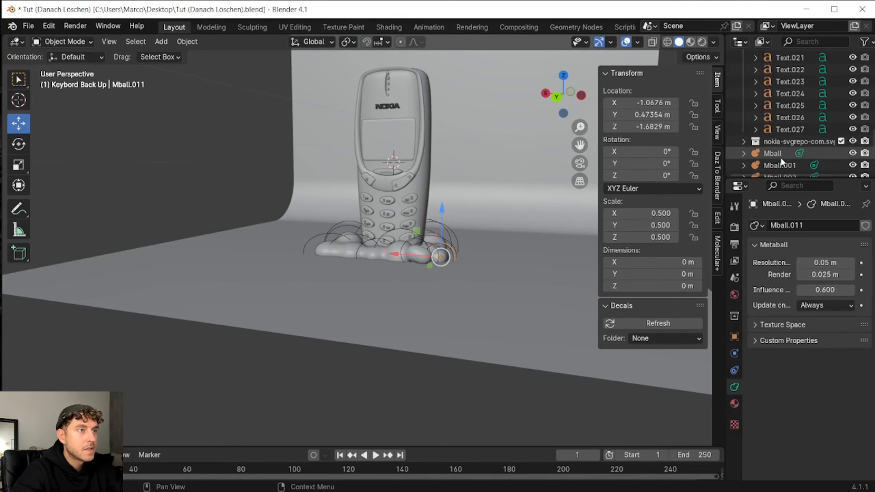
shift+click(775, 154)
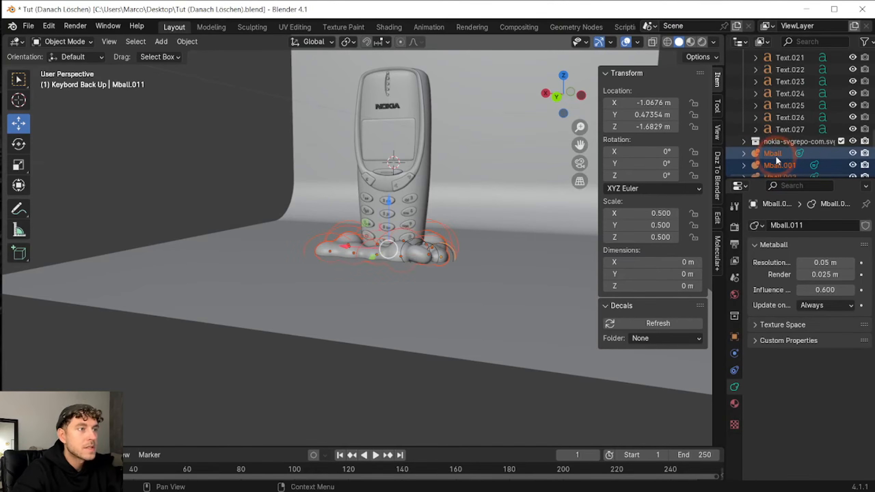
right_click(388, 254)
mouse_move(406, 256)
click(443, 269)
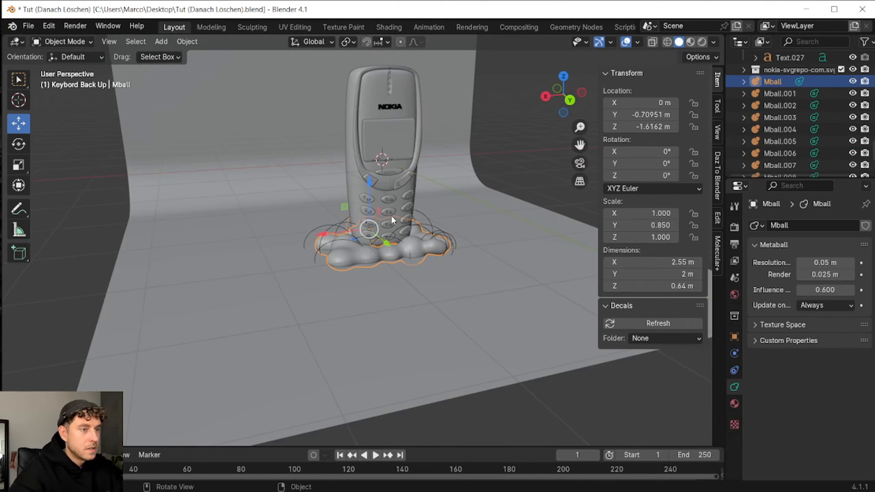
drag(572, 95, 564, 101)
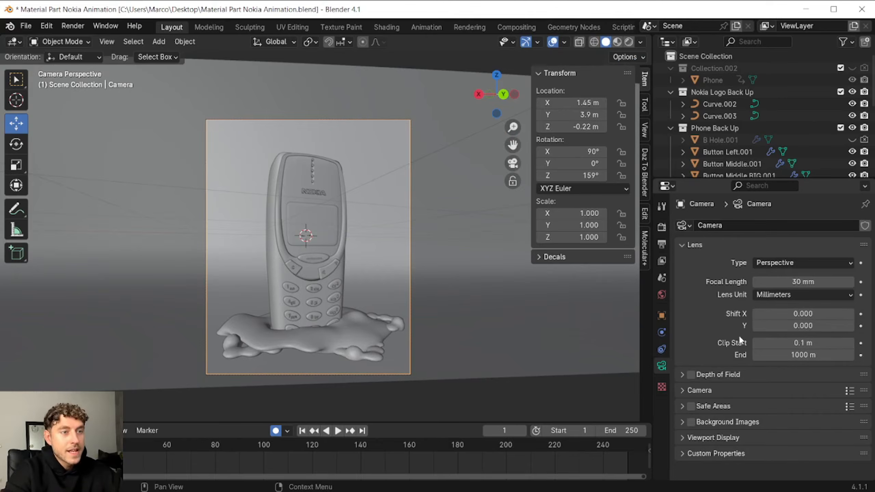
Enable Ambient Occlusion and Screen Space Reflections in the EEVEE render settings
click(661, 227)
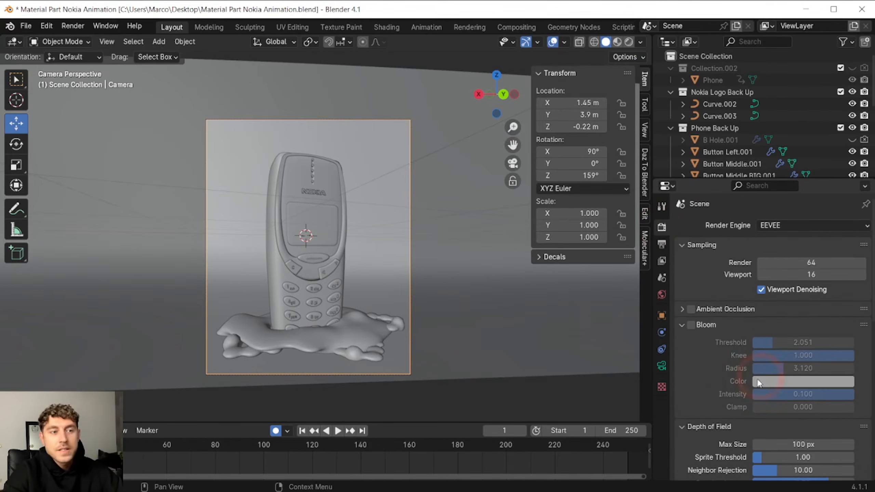
click(682, 308)
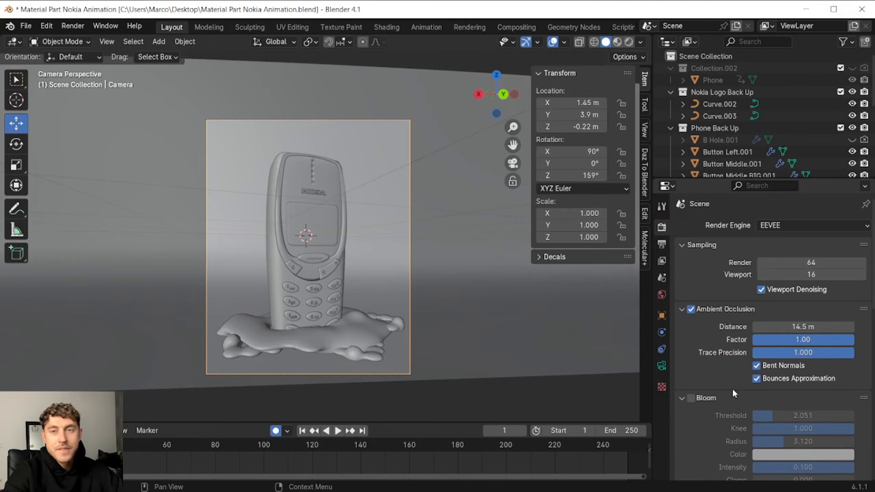
scroll(731, 388, down, 8)
scroll(731, 387, down, 2)
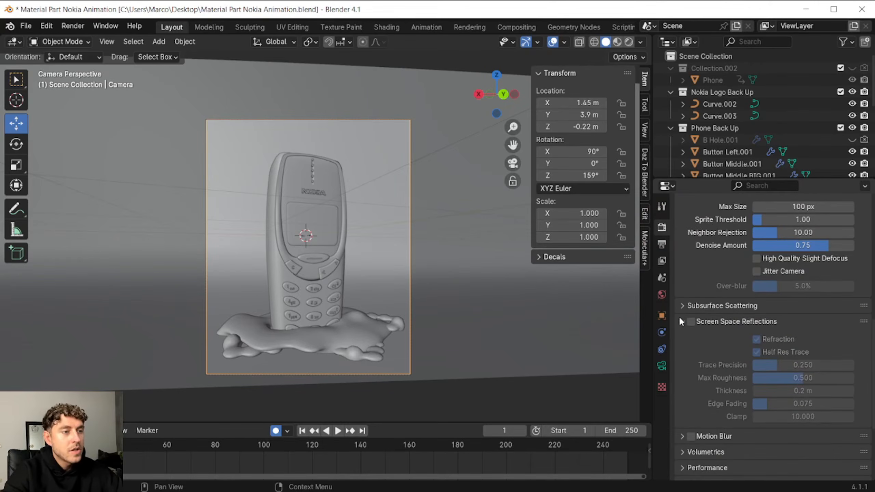
click(691, 322)
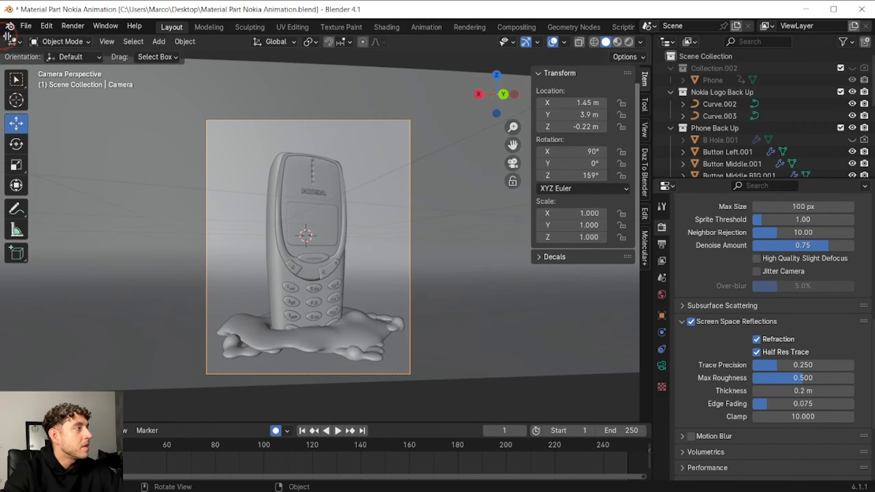
Split the 3D viewport vertically into two areas and turn the second one into a Shader Editor
drag(8, 36, 375, 50)
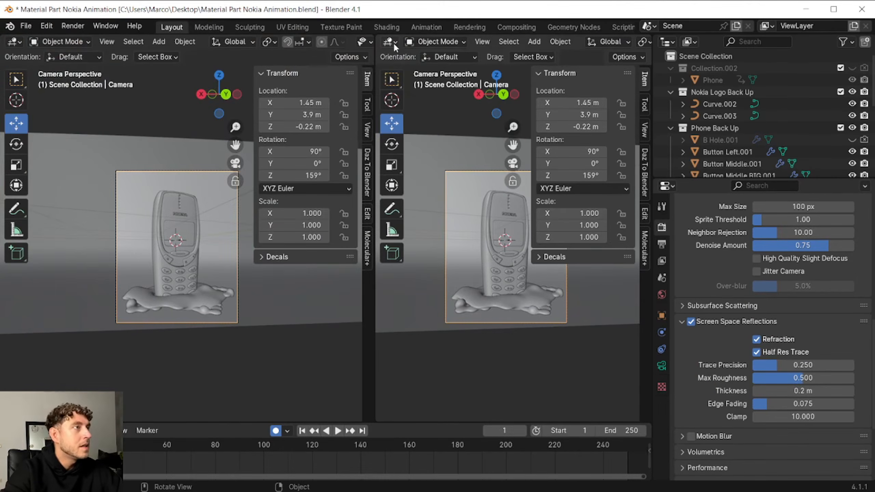
click(389, 42)
click(419, 151)
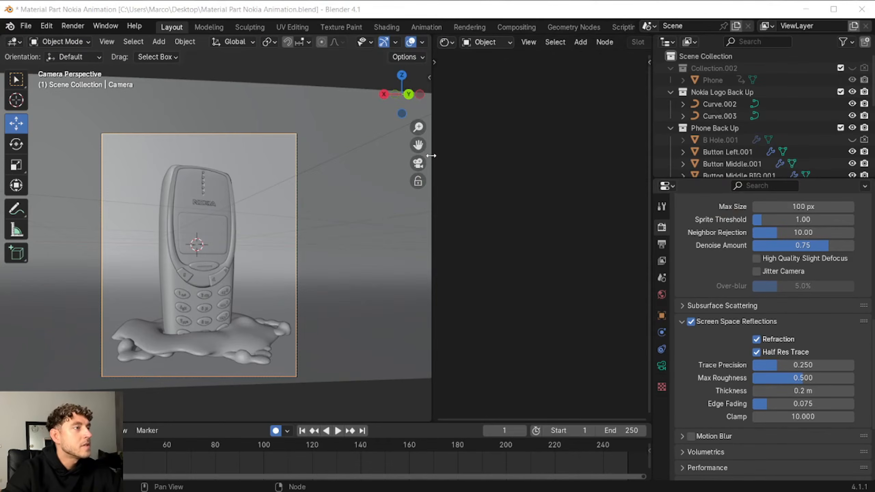
Switch the 3D viewport to Rendered shading and resize it to share the space with the Shader Editor
drag(434, 159, 548, 157)
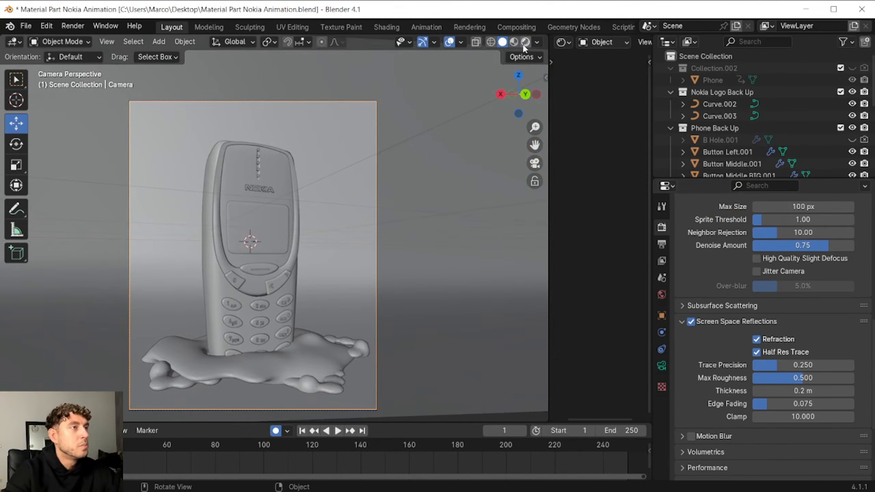
key(z)
drag(547, 103, 426, 107)
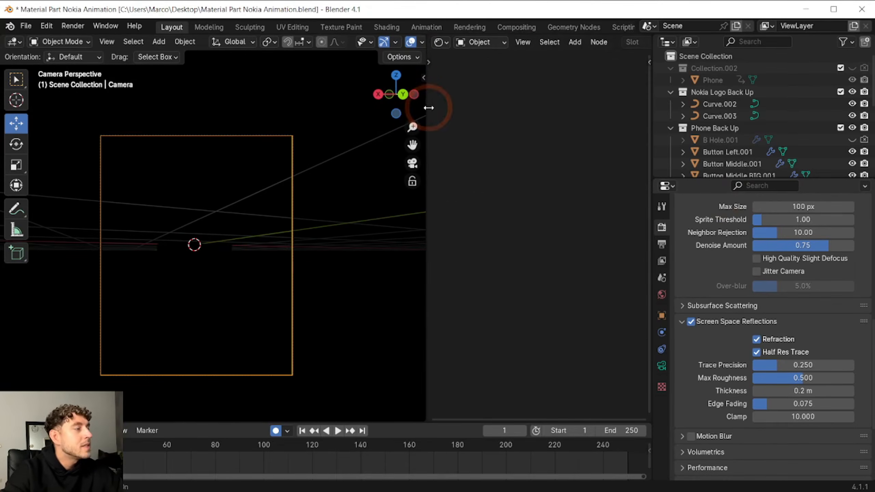
In the World shader, drive the Background color with an Environment Texture fed by Mapping and Texture Coordinate nodes
click(481, 44)
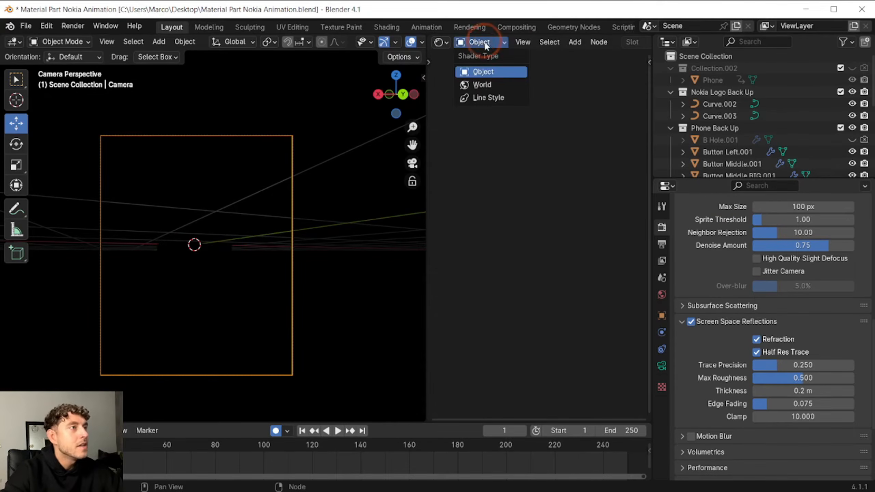
click(482, 82)
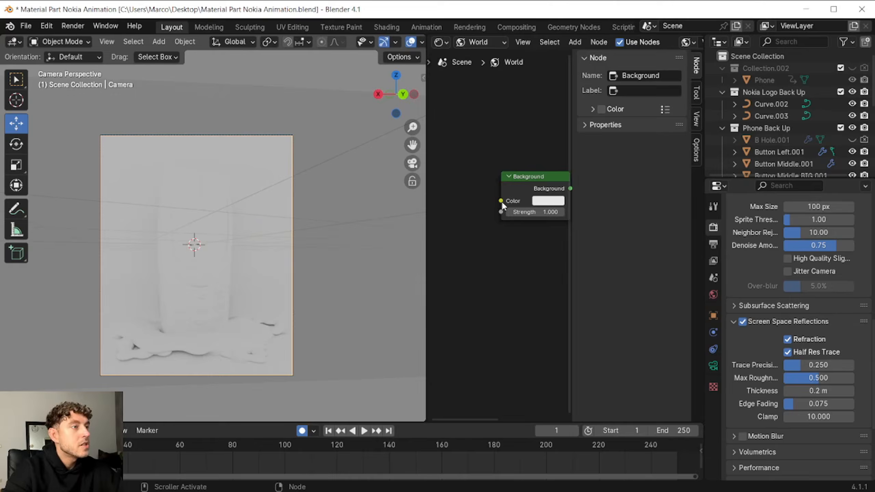
drag(500, 201, 478, 203)
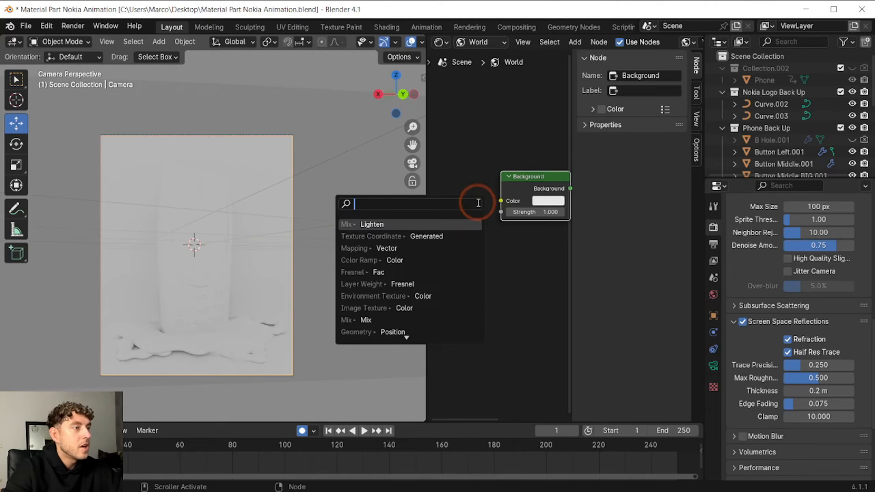
text(en)
key(Return)
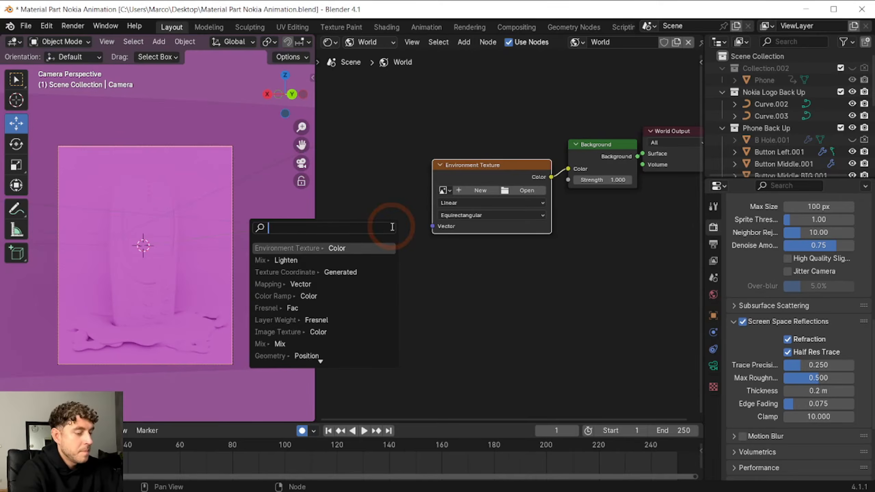
text(mappinmg)
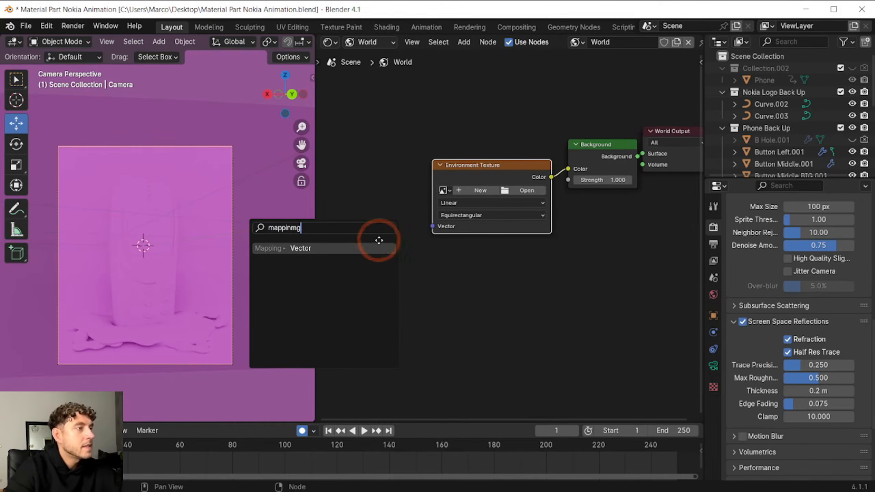
key(Return)
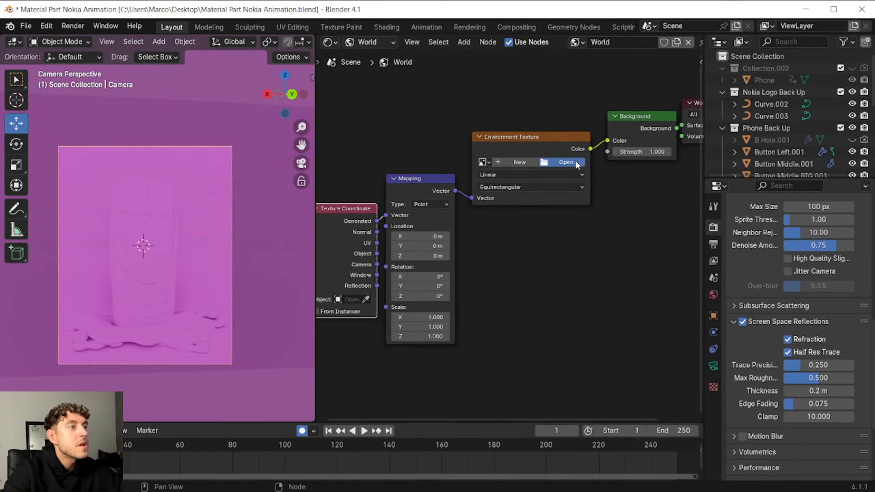
Load studio.exr into the Environment Texture and set the Mapping node's Z rotation to 70°
click(575, 160)
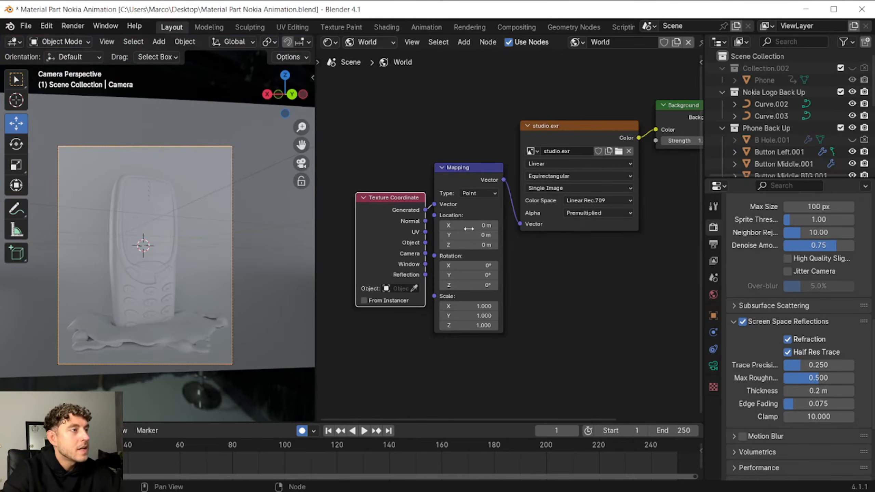
double_click(472, 286)
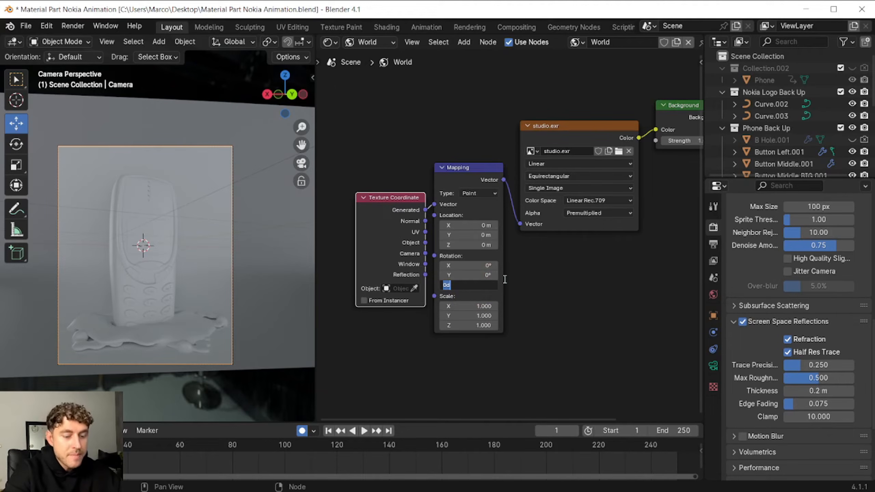
key(Return)
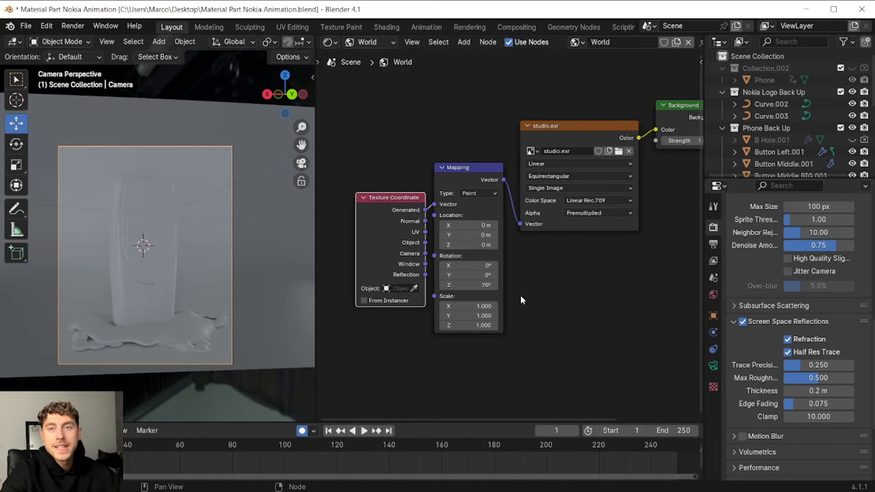
Return the Shader Editor to Object shading and create a new material for the backdrop plane
click(378, 43)
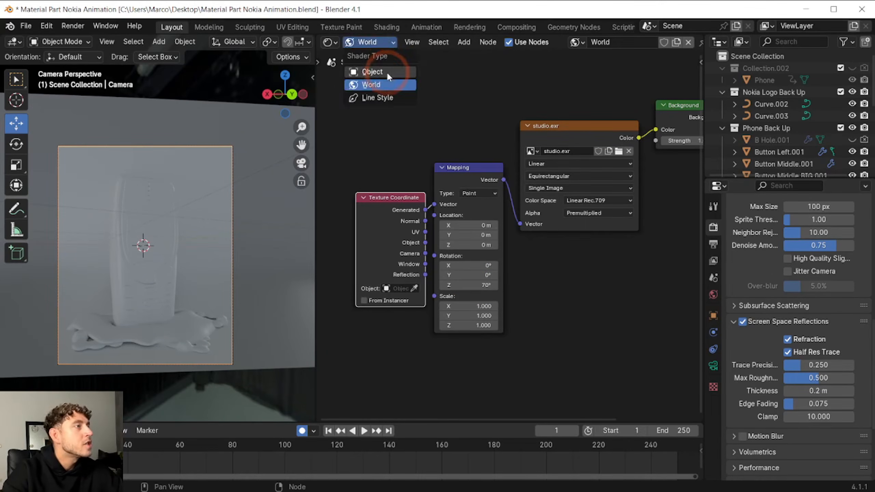
click(387, 72)
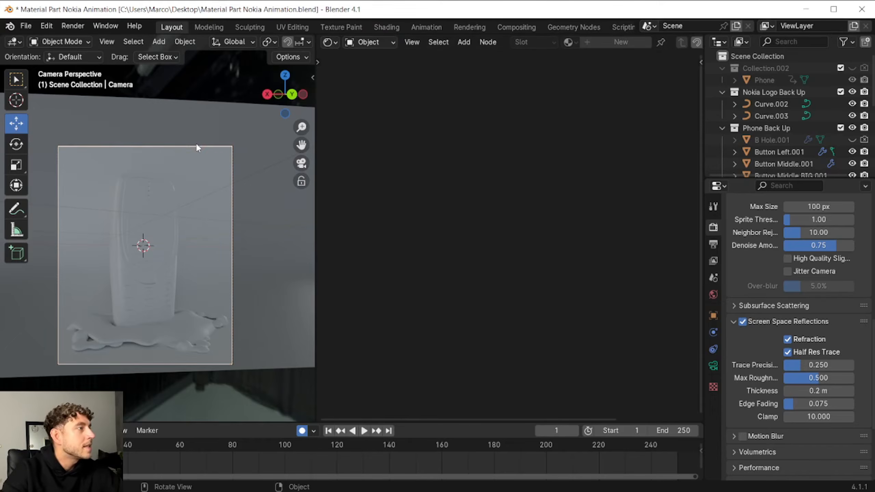
click(208, 192)
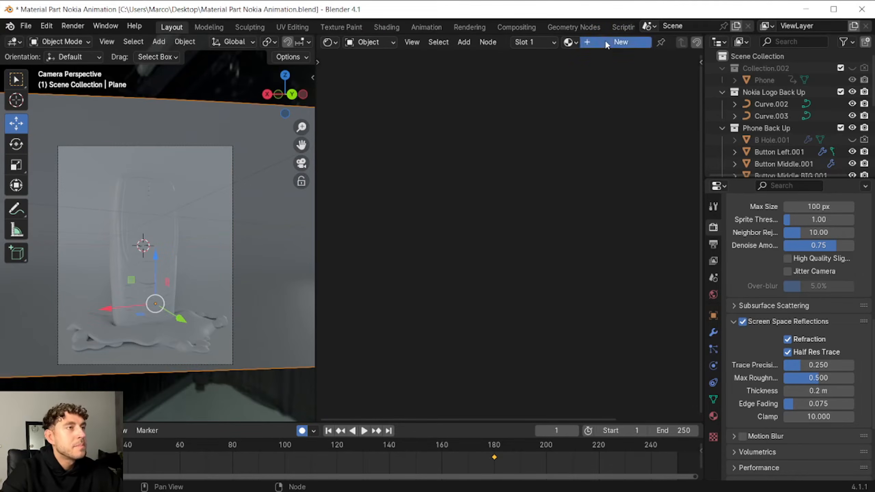
click(620, 42)
key(Home)
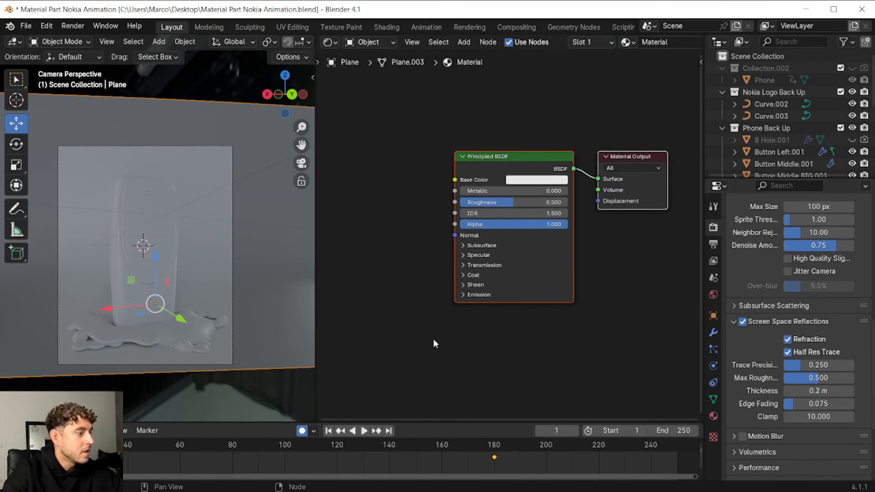
Set the backdrop material's Metallic to 1 and Roughness to 0.35
click(482, 191)
text(1)
key(Return)
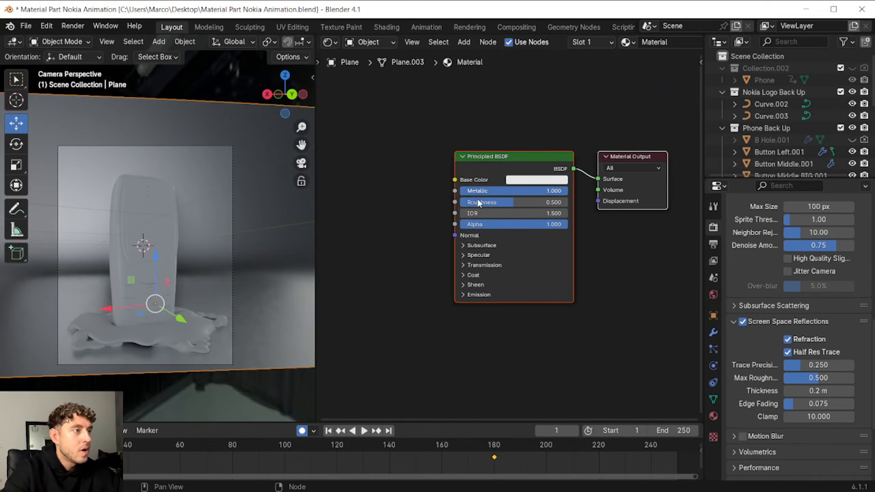
click(479, 203)
text(0)
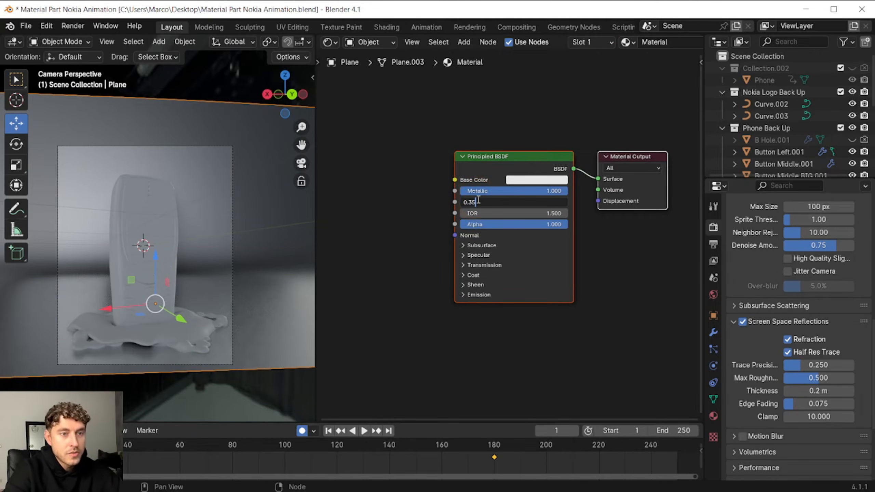
text(.35)
key(Return)
Drive the backdrop's Base Color with a Color Ramp fed by Mapping and Texture Coordinate nodes
key(shift+a)
text(colo)
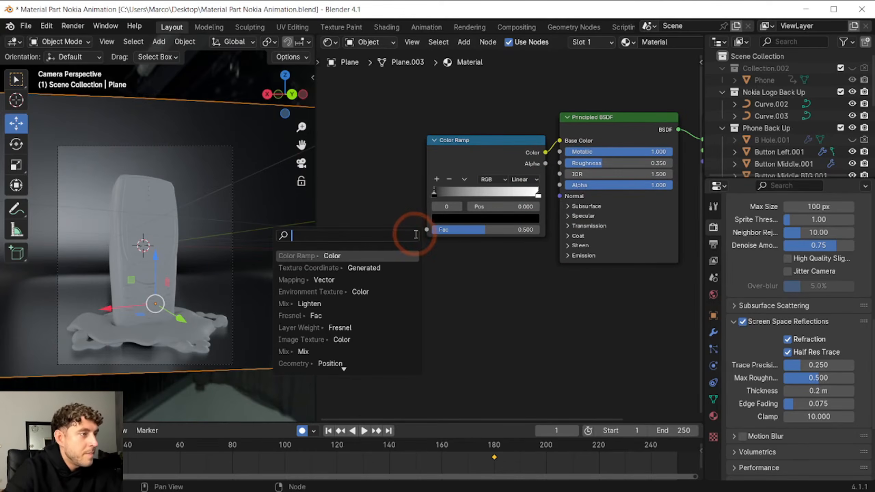
text(ma)
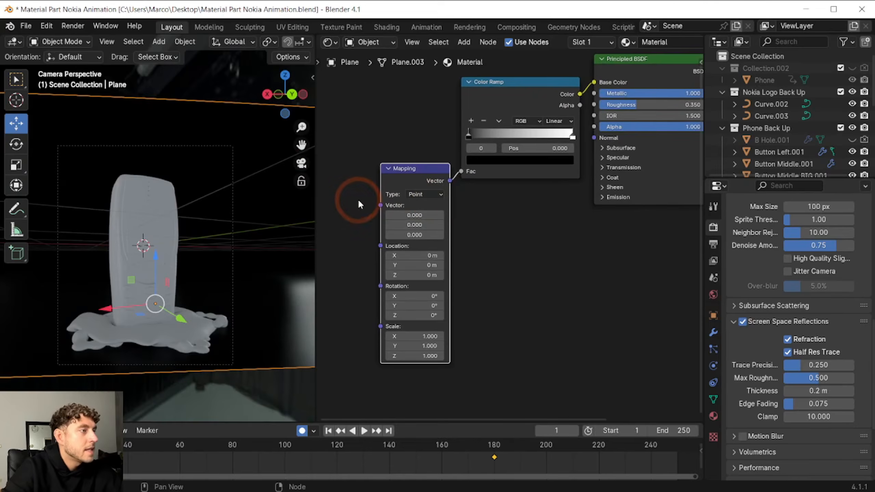
drag(380, 205, 367, 203)
click(310, 254)
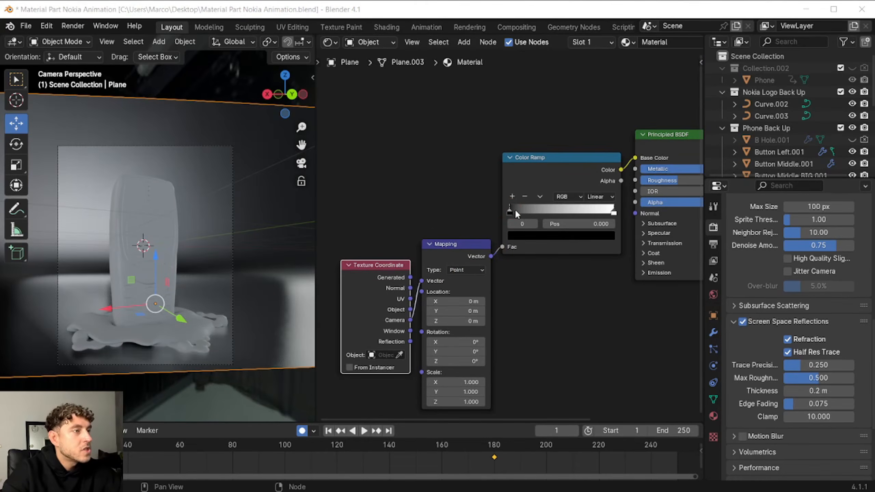
Change the Color Ramp's white stop to the purple hex color 6152BB
click(529, 236)
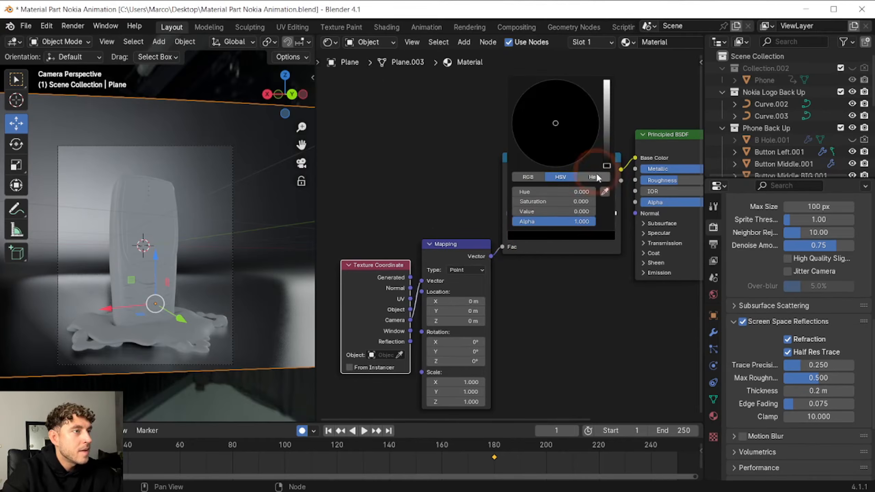
drag(606, 161, 606, 156)
click(614, 213)
click(572, 237)
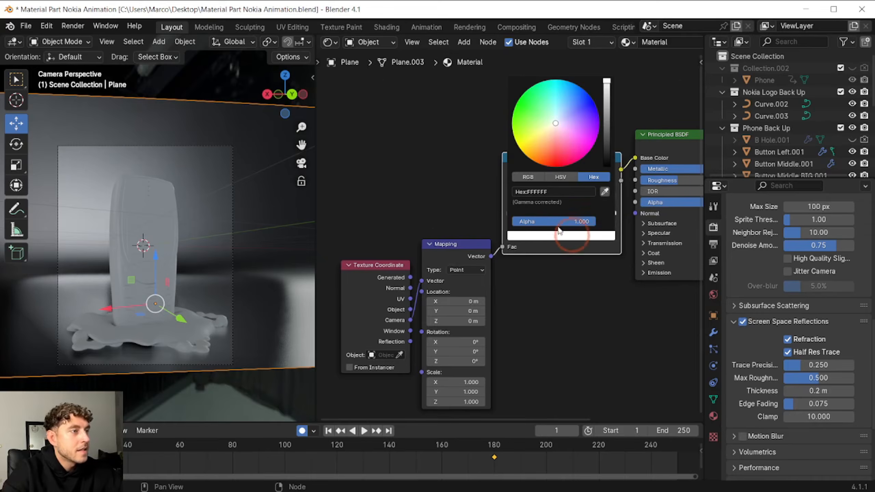
click(558, 192)
text(#6152BB)
click(590, 210)
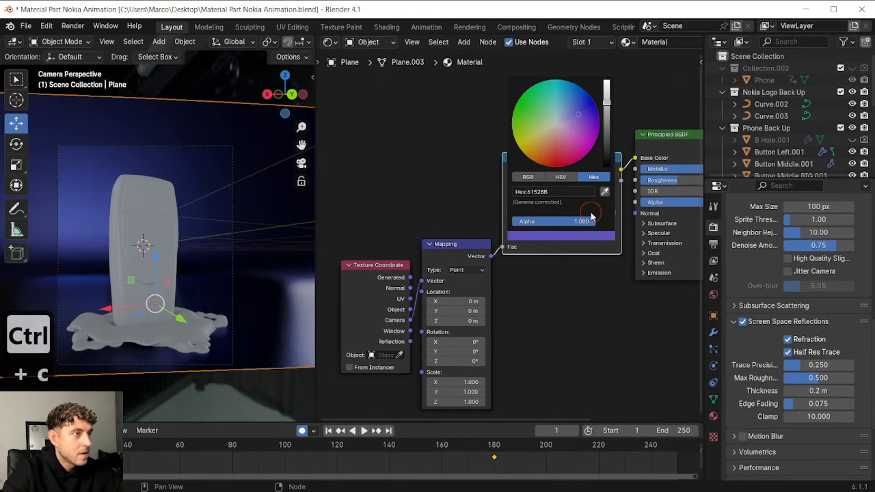
Link the Generated coordinates to the Mapping node and set its X location to 0.6 m and Z rotation to 135°
middle_drag(620, 297, 679, 265)
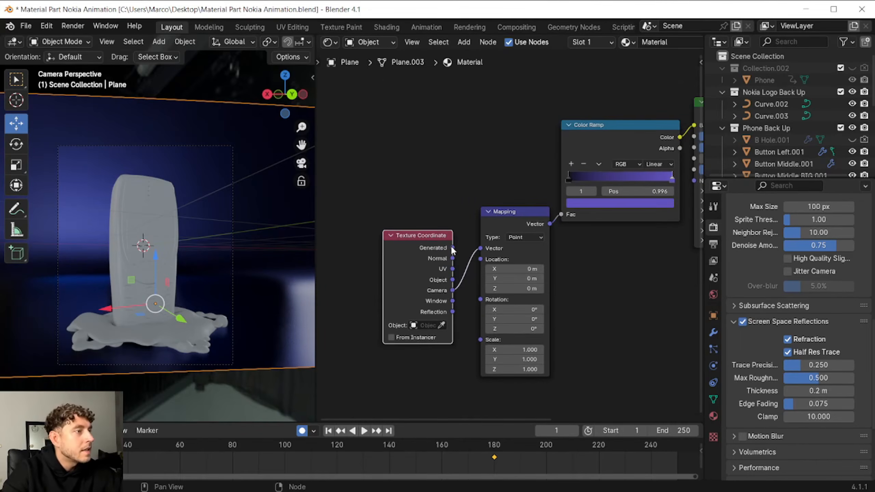
drag(452, 248, 477, 248)
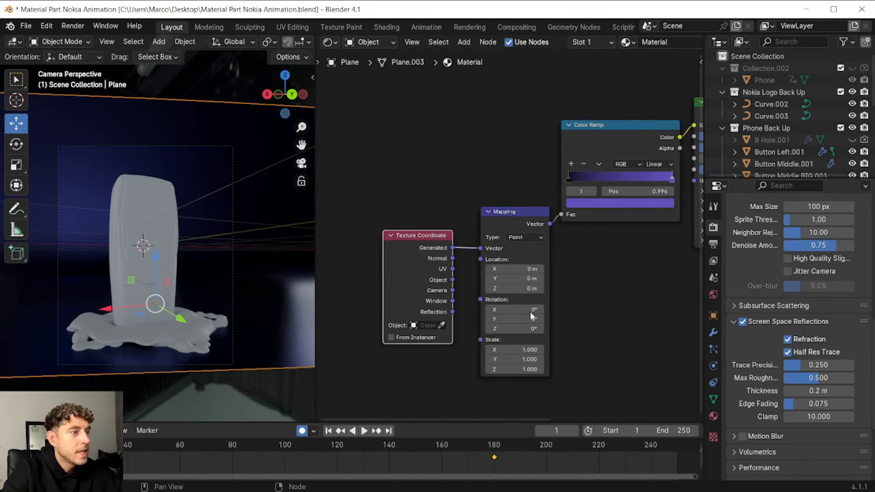
click(524, 267)
text(0.6)
key(Return)
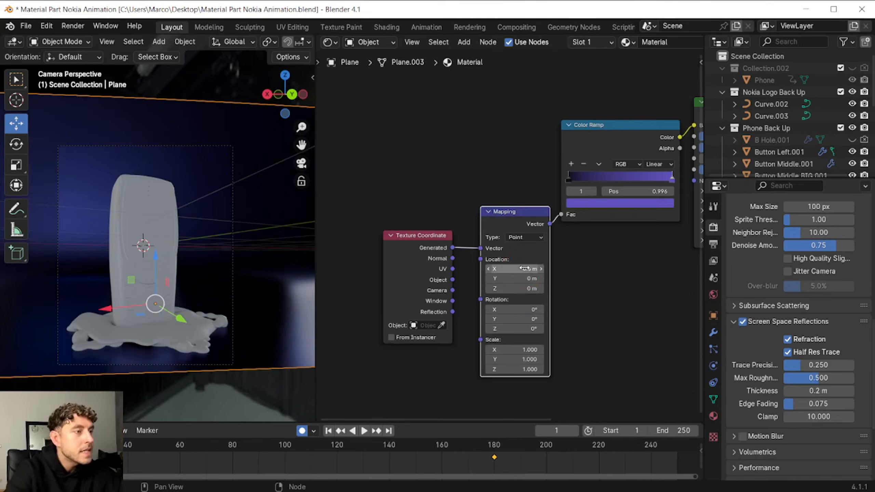
click(514, 329)
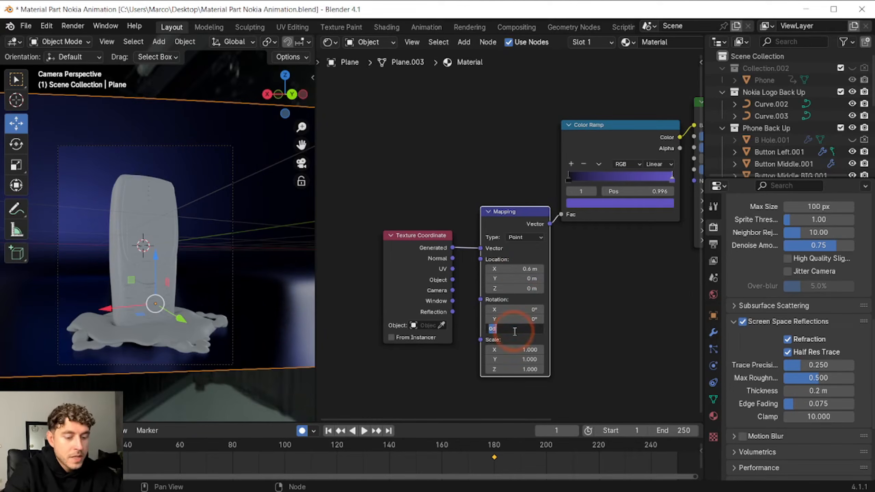
text(135)
key(Return)
Connect the Color Ramp to the backdrop material's Emission color and set the emission strength to 5
middle_drag(664, 242, 534, 289)
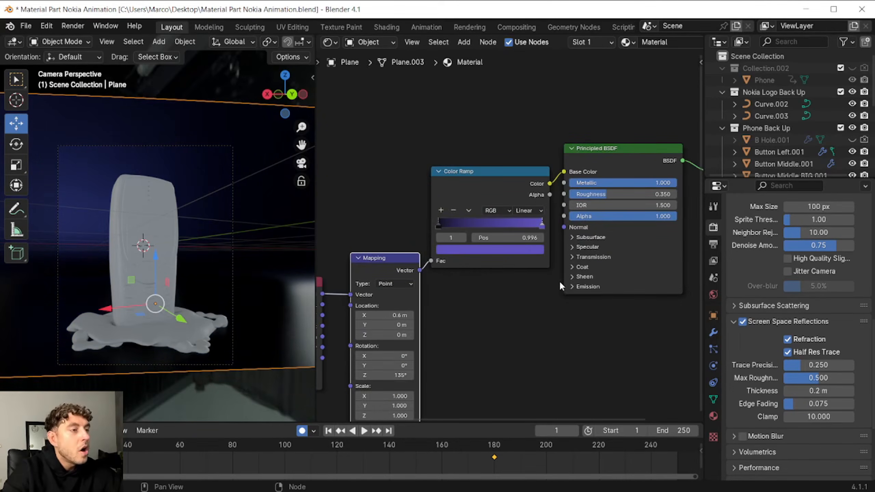
click(571, 286)
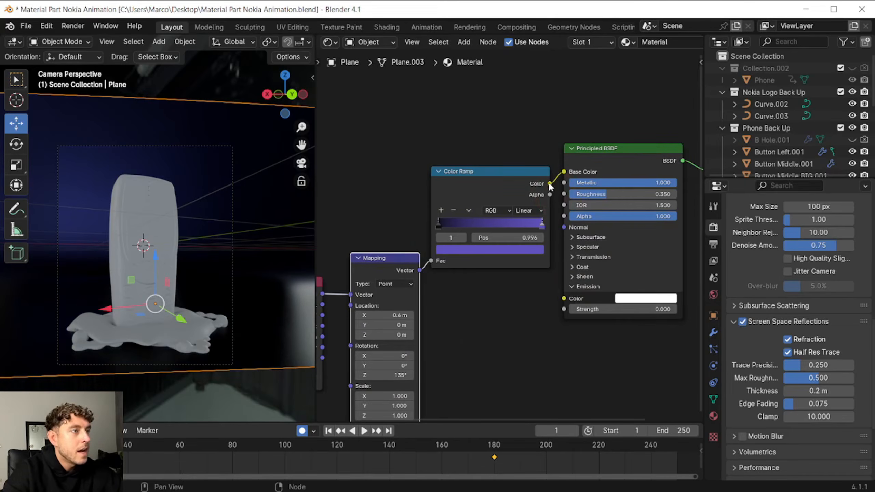
drag(550, 183, 560, 298)
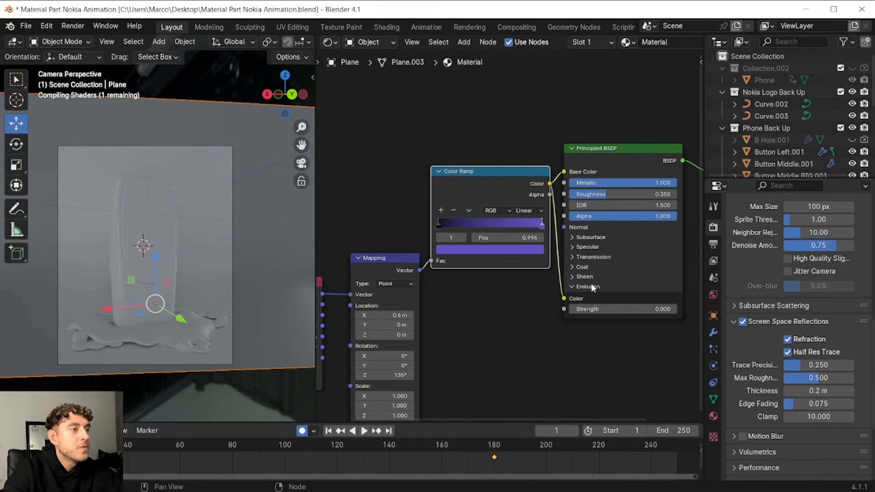
click(596, 308)
text(5)
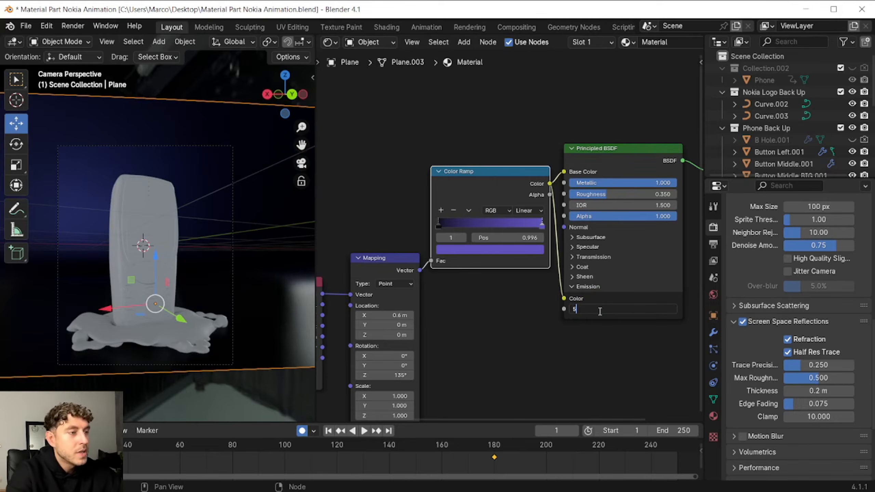
key(Return)
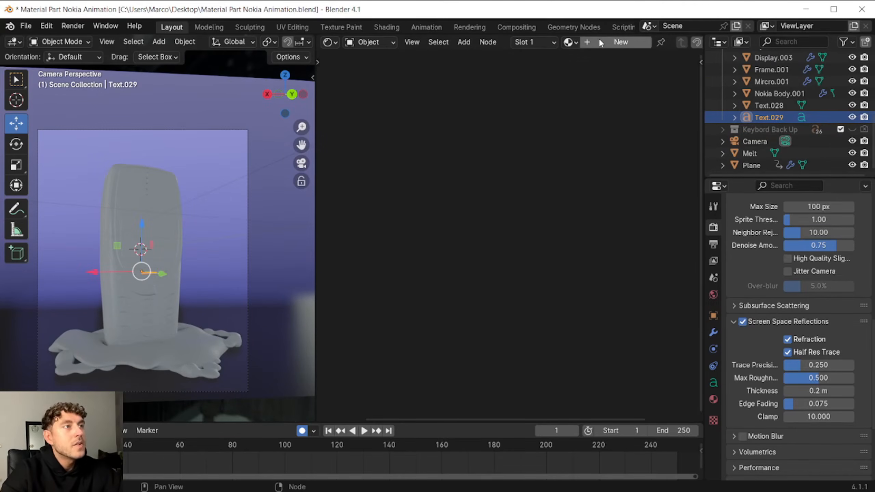
Give Text.029 a new material with Metallic 1, Roughness 0 and a black base color, and rename that material from Text.028
click(643, 42)
middle_drag(538, 268, 486, 272)
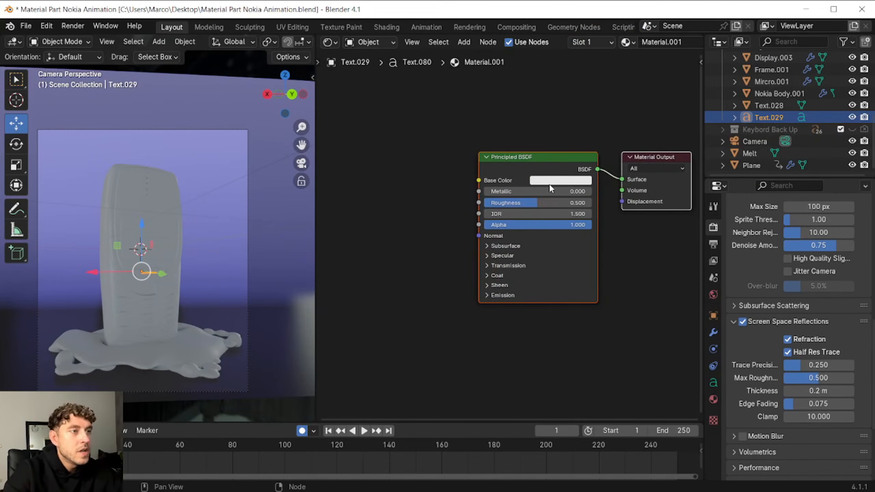
mouse_move(539, 192)
mouse_down()
mouse_move(651, 191)
mouse_move(532, 203)
mouse_up()
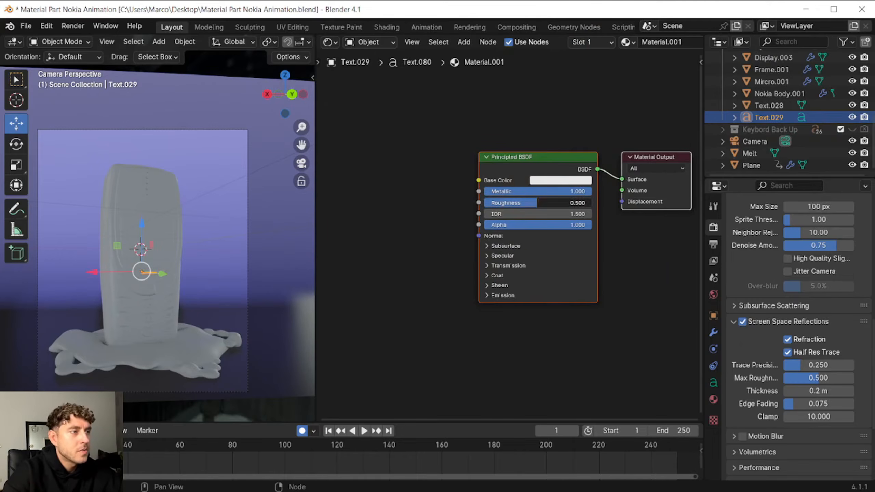
click(561, 180)
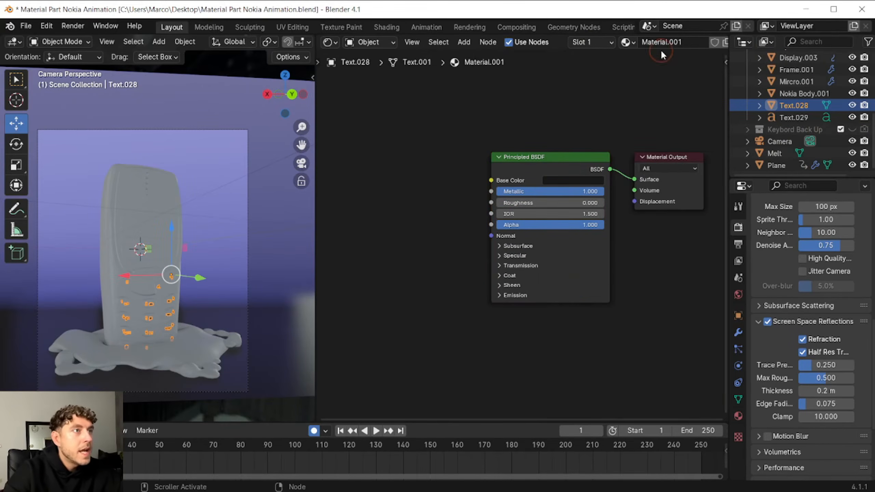
double_click(657, 43)
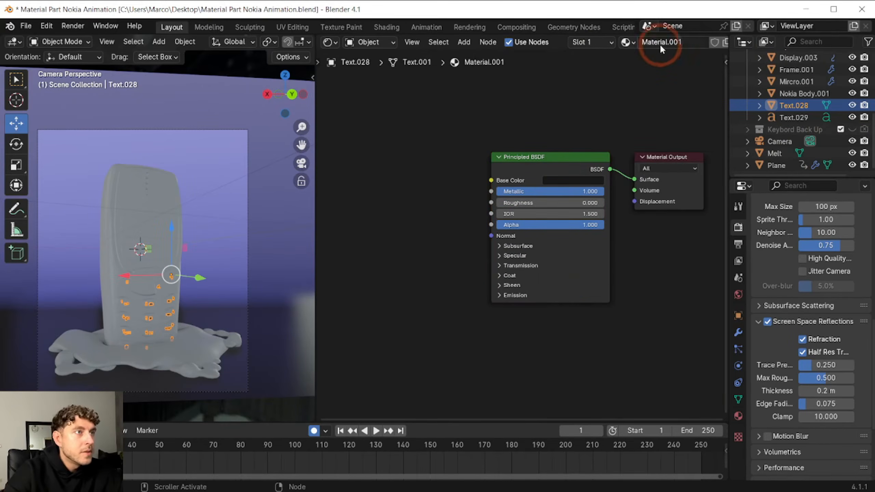
text(B)
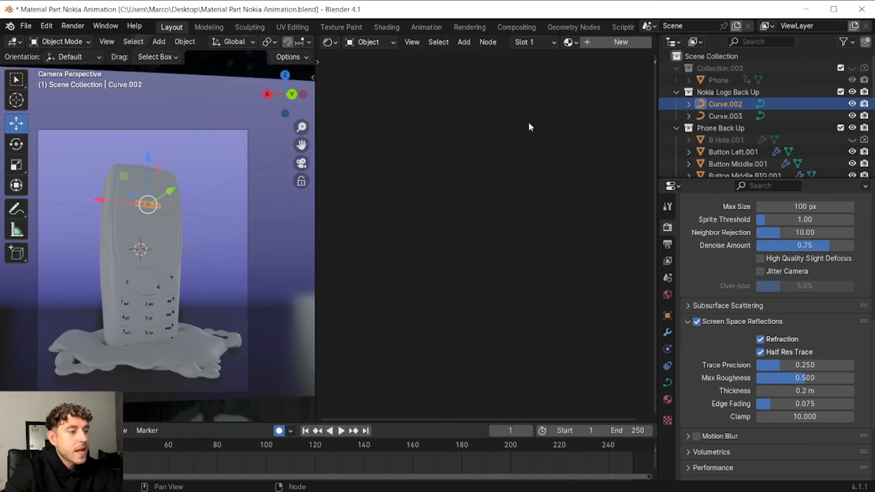
Assign the existing Black material to the logo curve Curve.002 and to Mircro.001
click(715, 106)
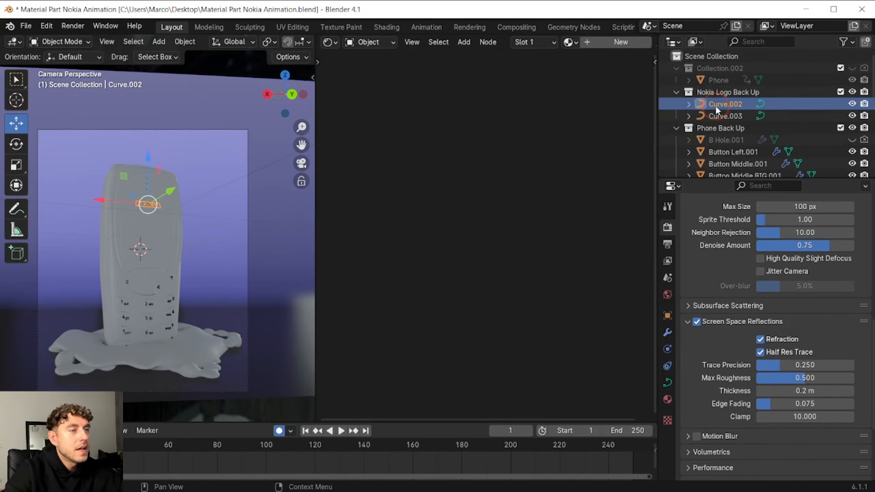
click(570, 42)
click(601, 57)
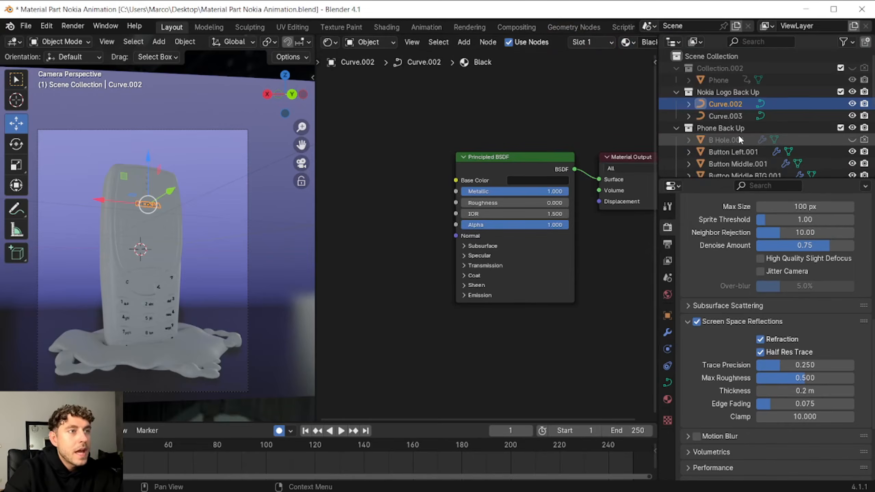
scroll(744, 140, down, 5)
click(725, 116)
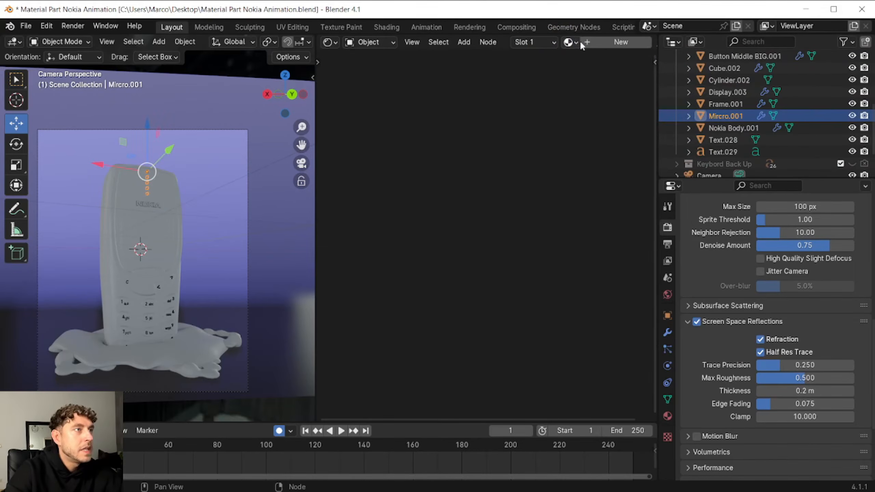
click(578, 40)
click(589, 58)
Give Nokia Body.001 a new material and set its Metallic value to 1
click(130, 183)
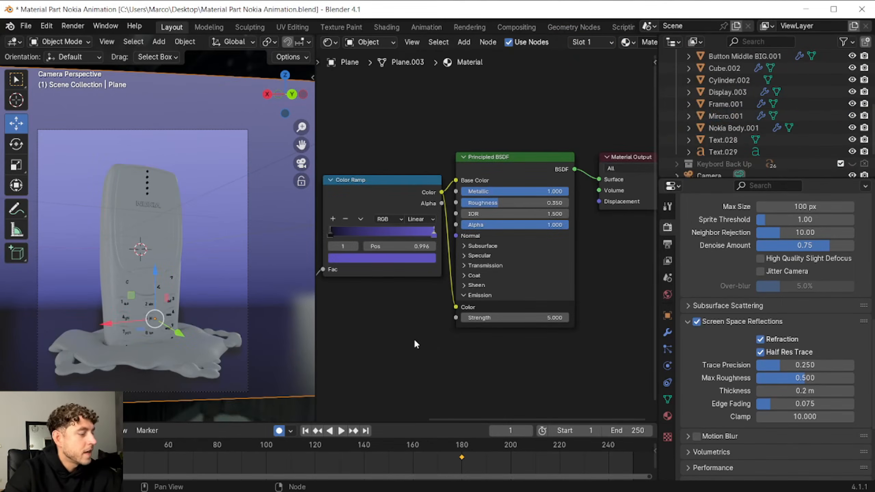
click(133, 183)
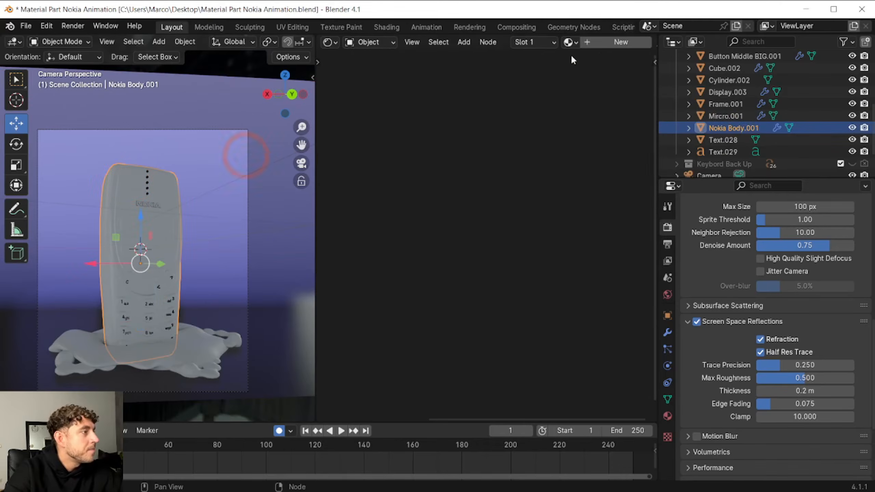
click(547, 249)
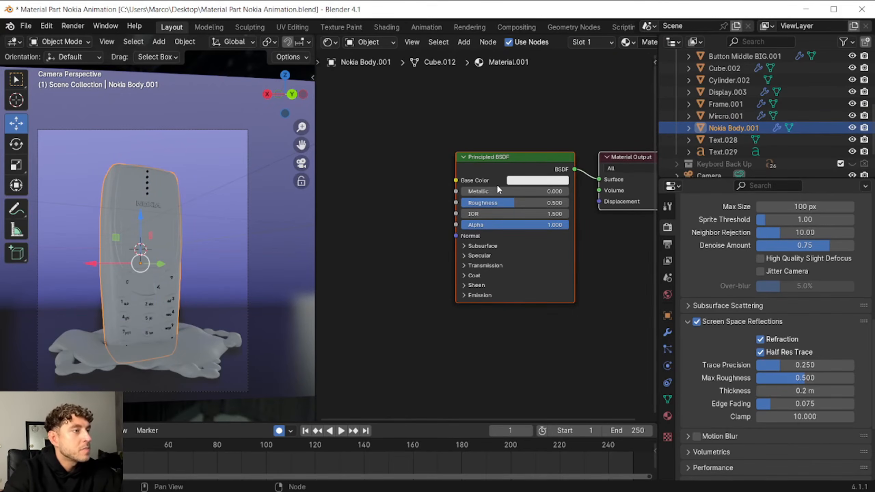
drag(496, 191, 567, 192)
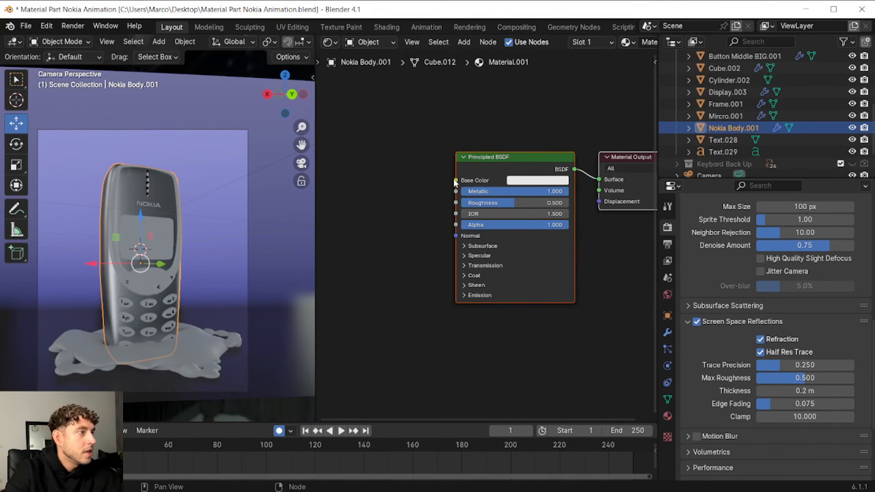
Add a Fresnel-driven Color Ramp to the body material and connect its color to Base Color and Roughness
click(431, 175)
key(shift+a)
text(colo)
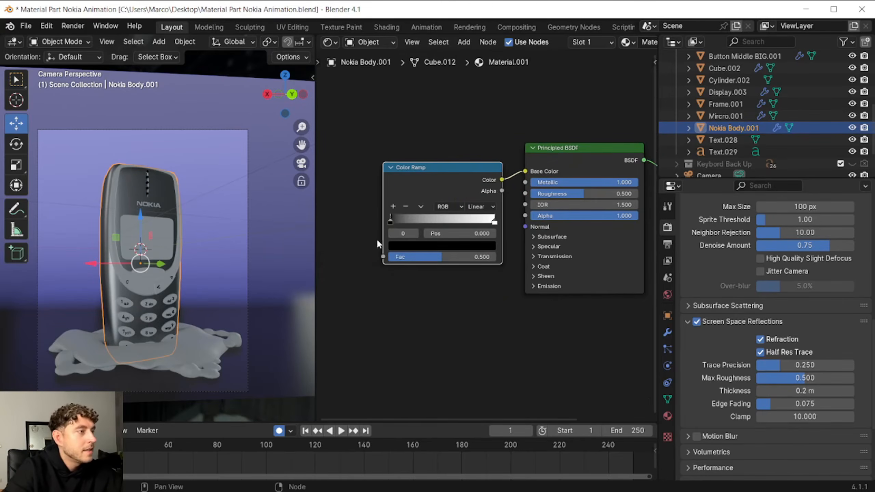
drag(384, 256, 363, 257)
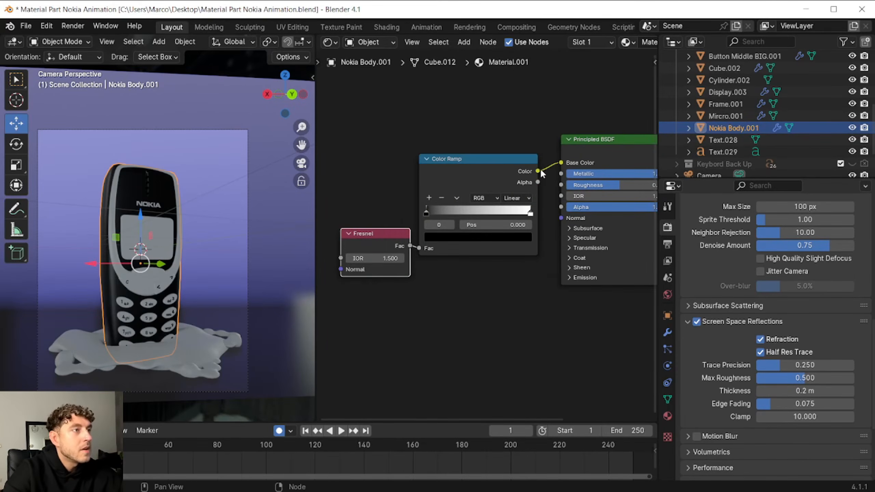
drag(538, 171, 561, 185)
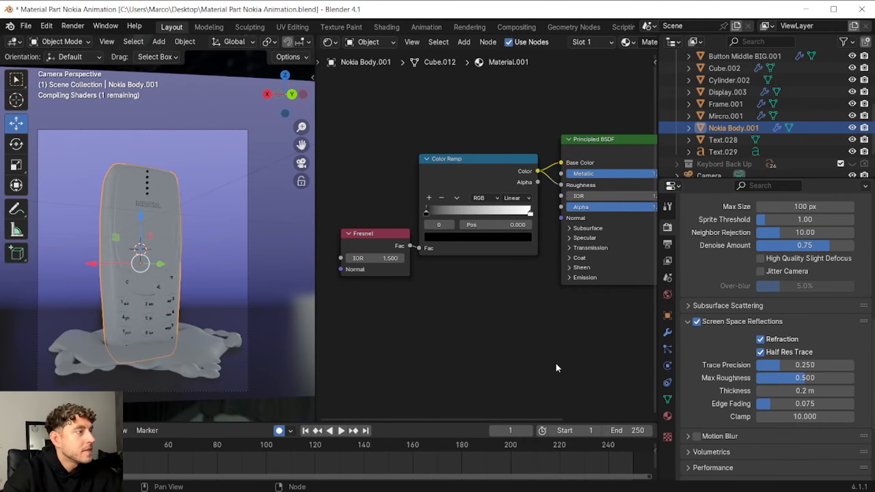
Change the black stop of the body material's Color Ramp to hex color 1F1246
click(445, 237)
click(465, 194)
key(ctrl+c)
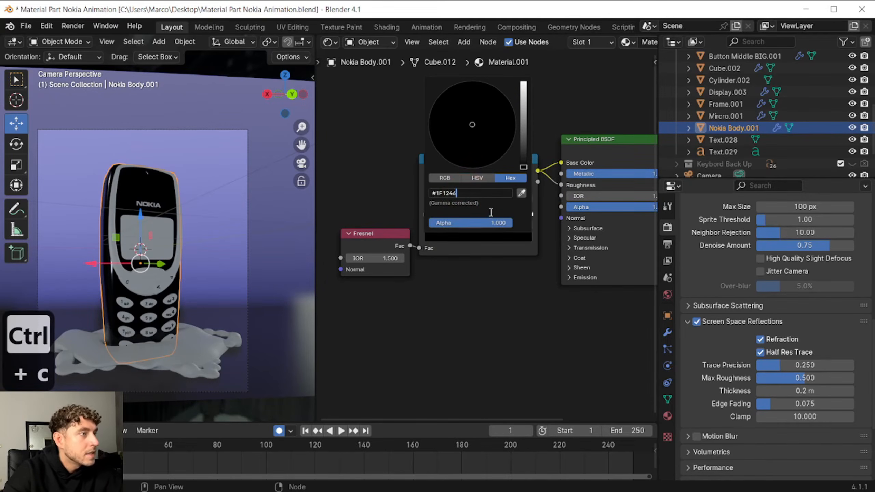
key(Return)
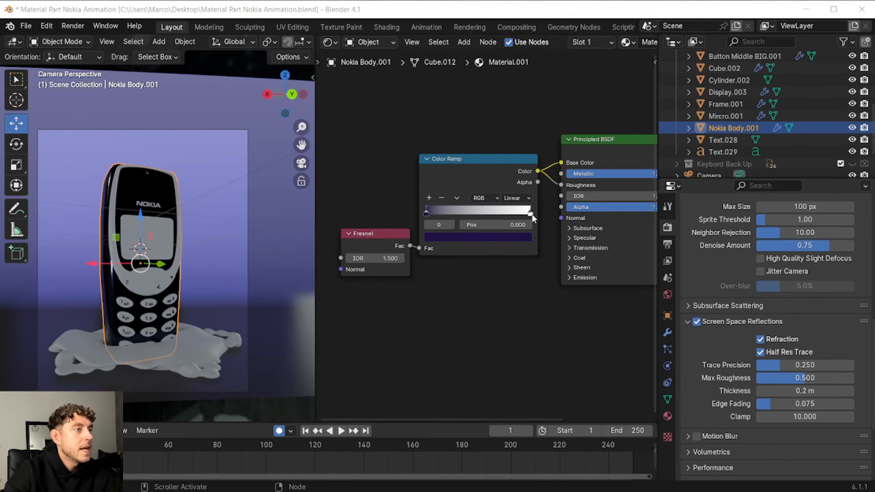
Change the white stop of the body's Color Ramp to a pale greyish mauve and move it to position 0.109
click(530, 214)
click(516, 237)
click(502, 196)
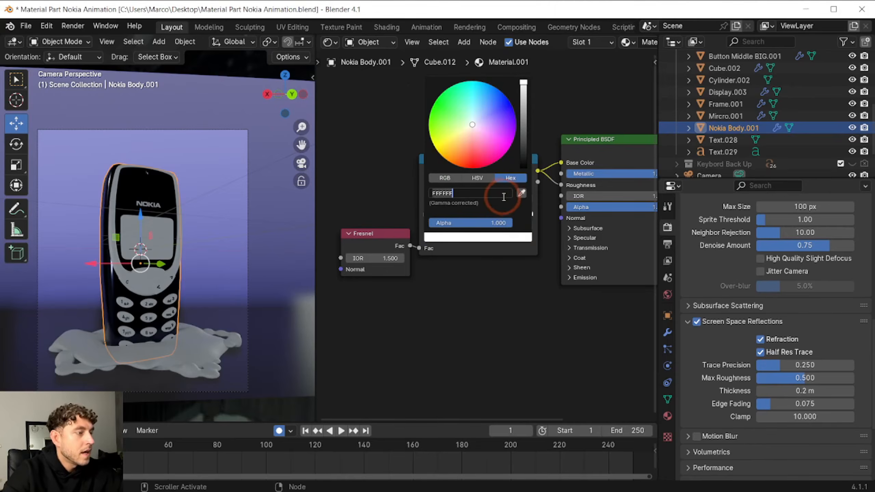
key(ctrl+v)
key(Return)
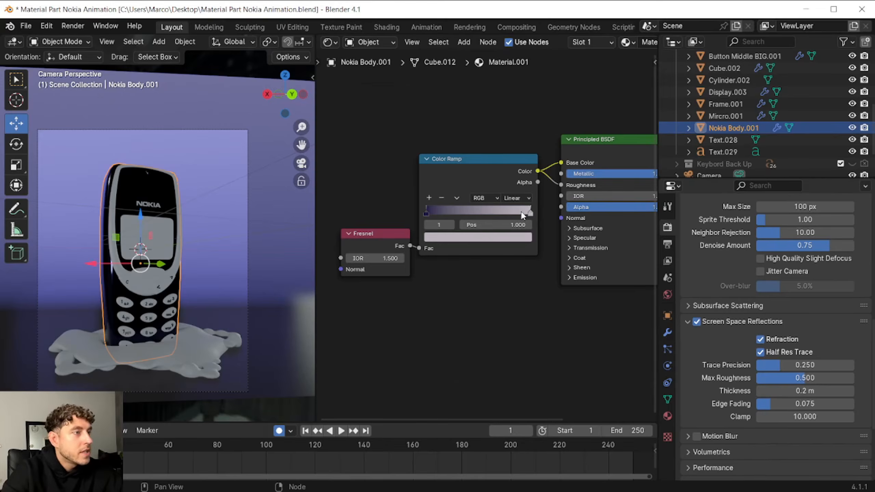
drag(530, 213, 473, 212)
drag(473, 213, 473, 212)
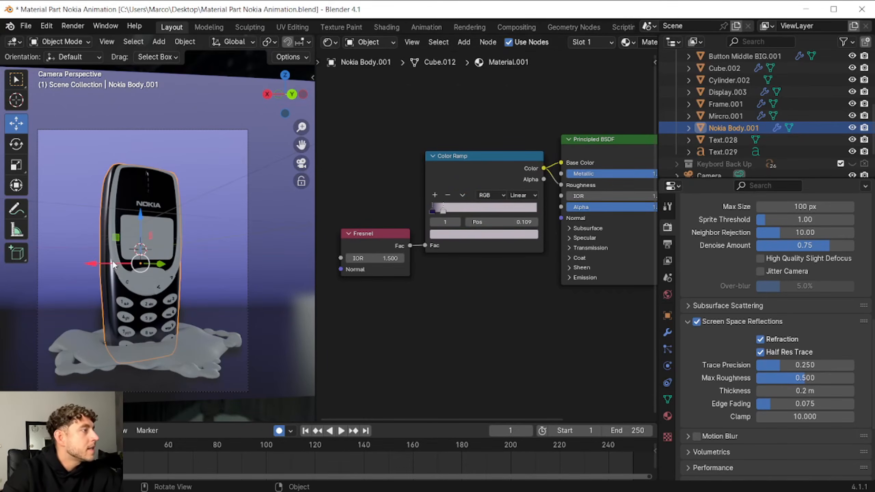
Give Frame.001 a new material with Metallic 1 and a Fresnel-driven Color Ramp feeding its base color
click(111, 249)
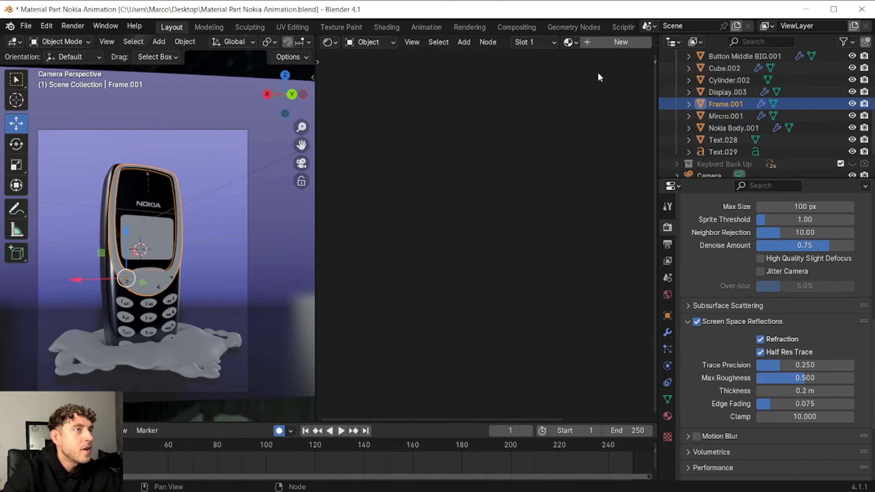
middle_drag(510, 328, 426, 328)
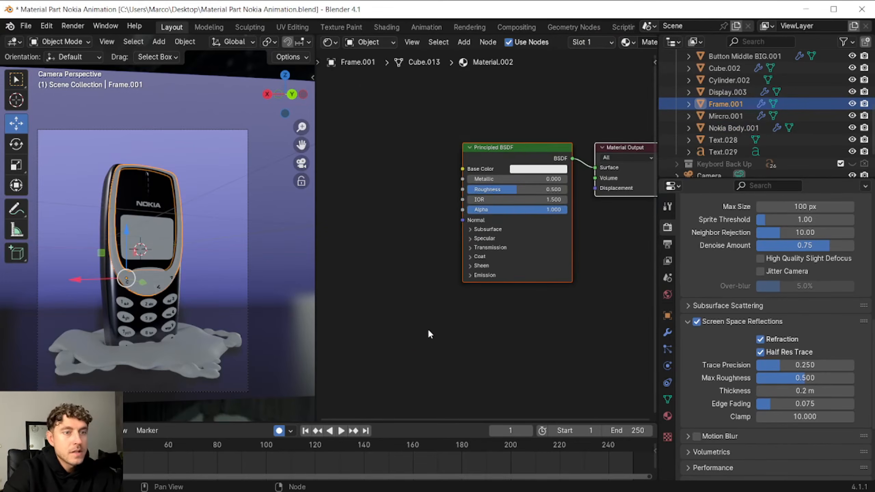
drag(462, 168, 428, 170)
text(color)
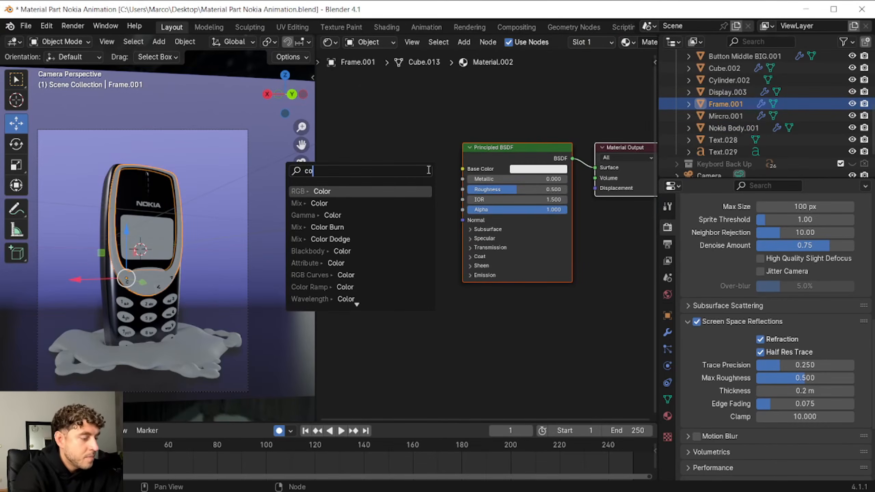
text( ram)
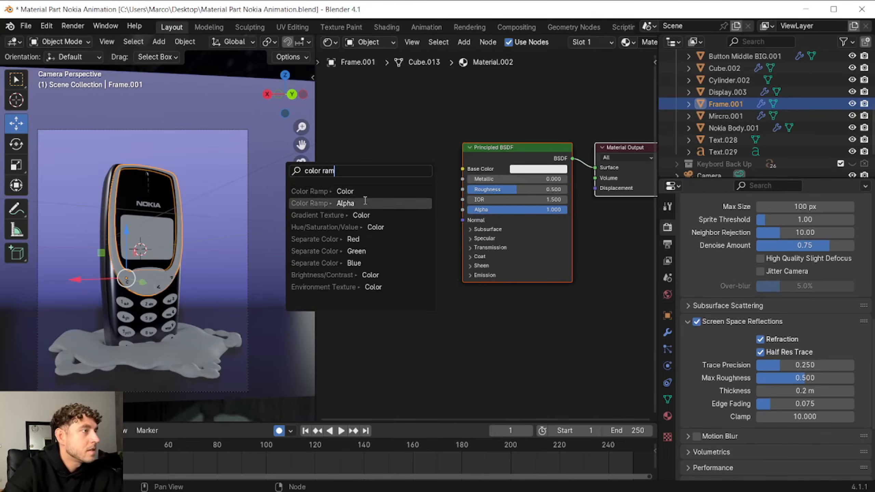
click(364, 192)
click(392, 207)
click(370, 273)
click(381, 253)
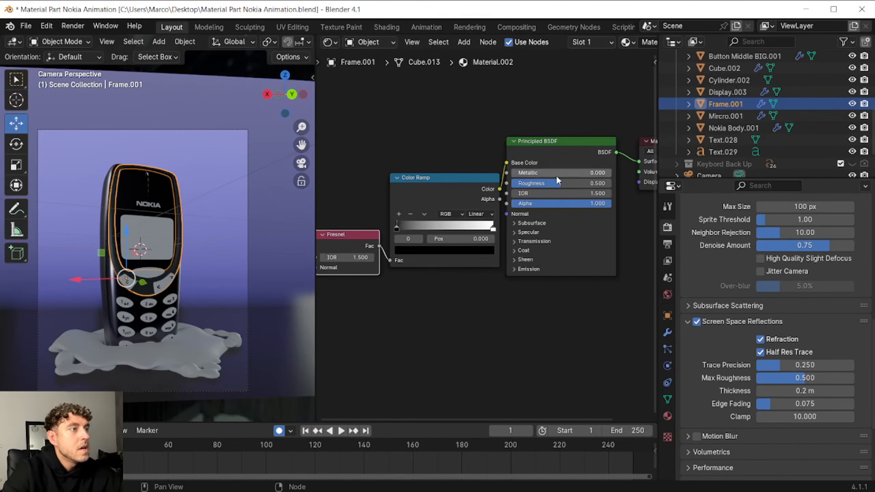
drag(556, 175, 873, 173)
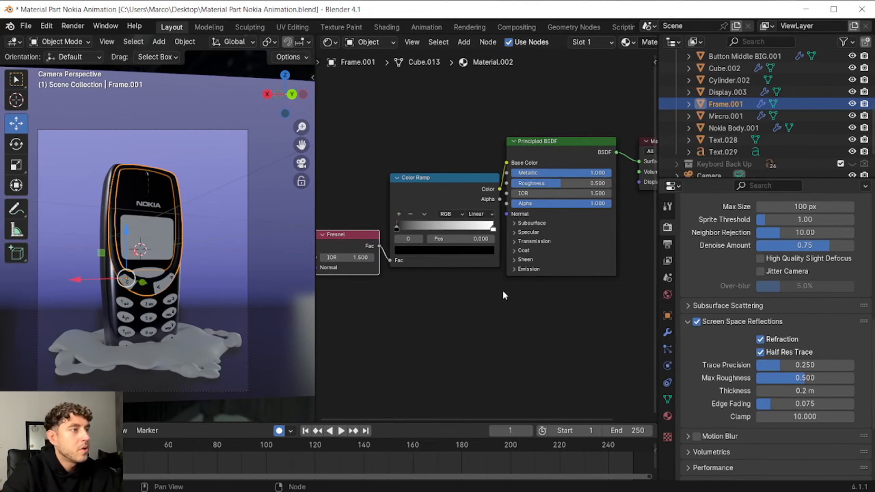
Change the black stop of the frame material's Color Ramp to white, FFFFFF
click(396, 226)
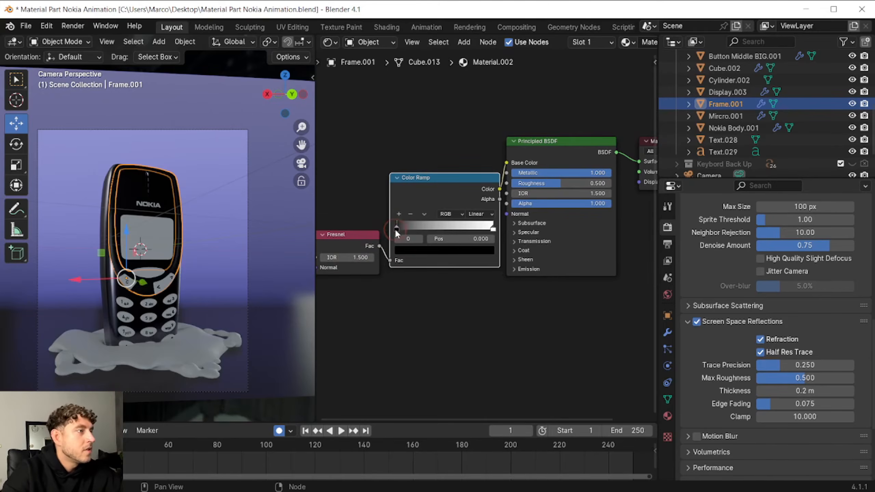
click(444, 249)
drag(485, 164, 486, 105)
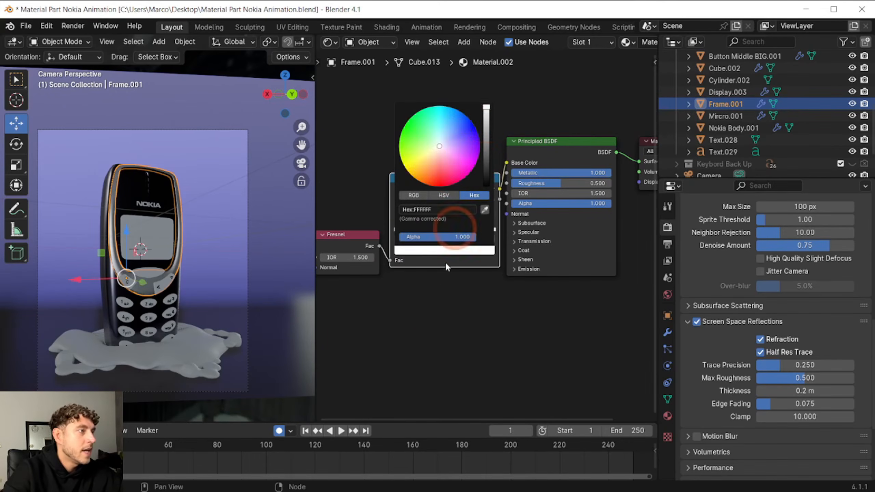
Set the second stop of the frame's Color Ramp to hex color 7E7E7E and move it to position 0.149
click(491, 230)
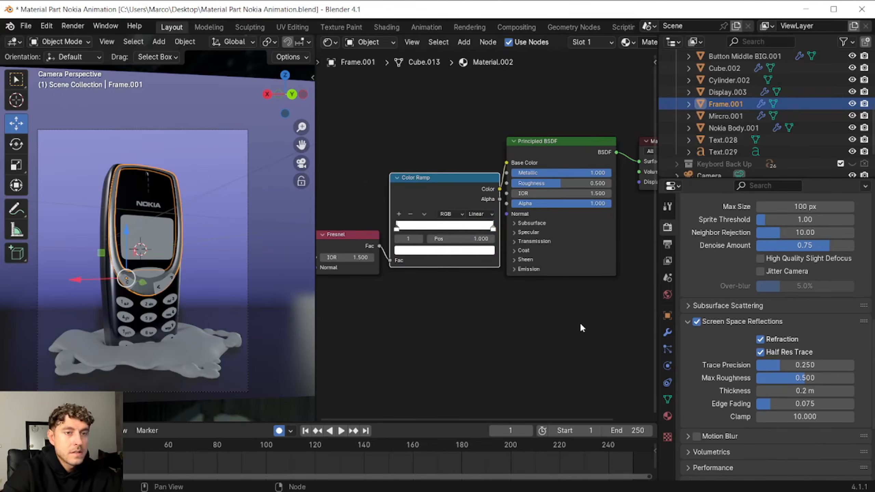
click(463, 252)
click(452, 208)
text(7E7E7E)
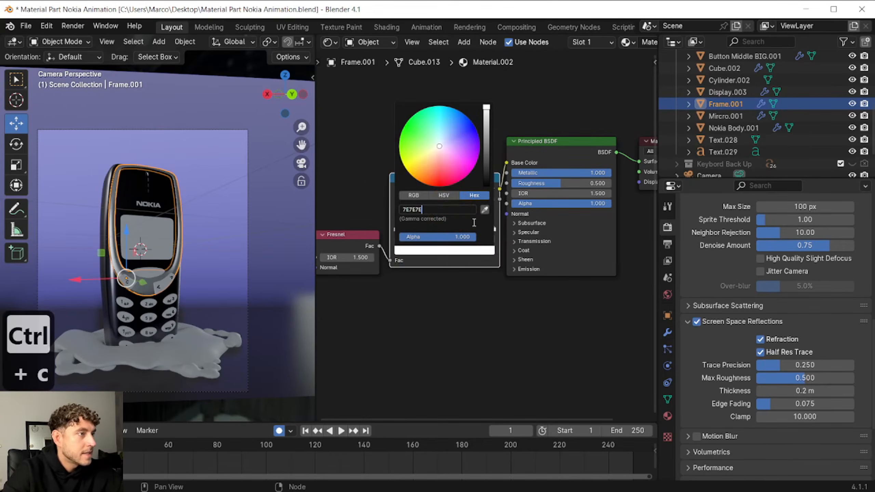
click(473, 222)
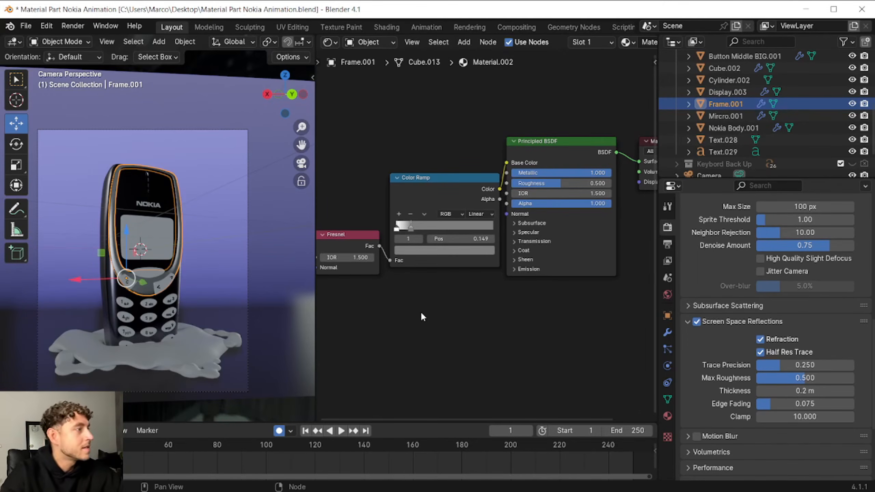
Rename the frame's material as Silver
click(680, 39)
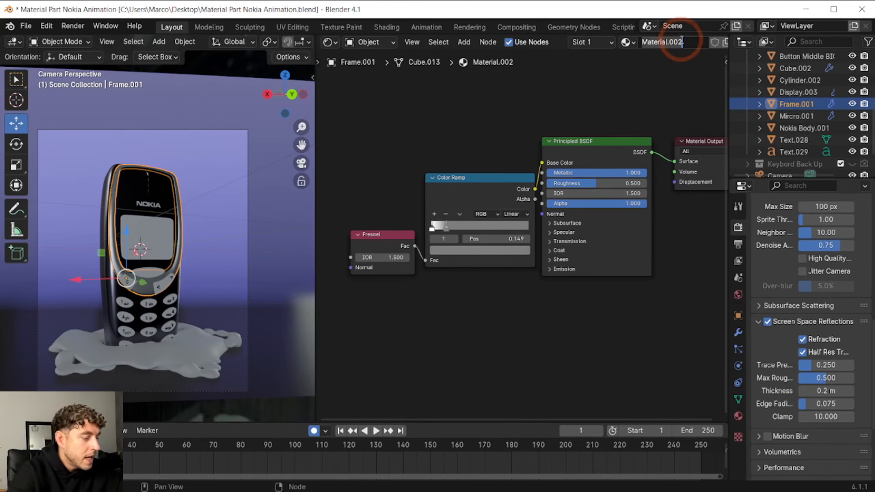
text(Sl)
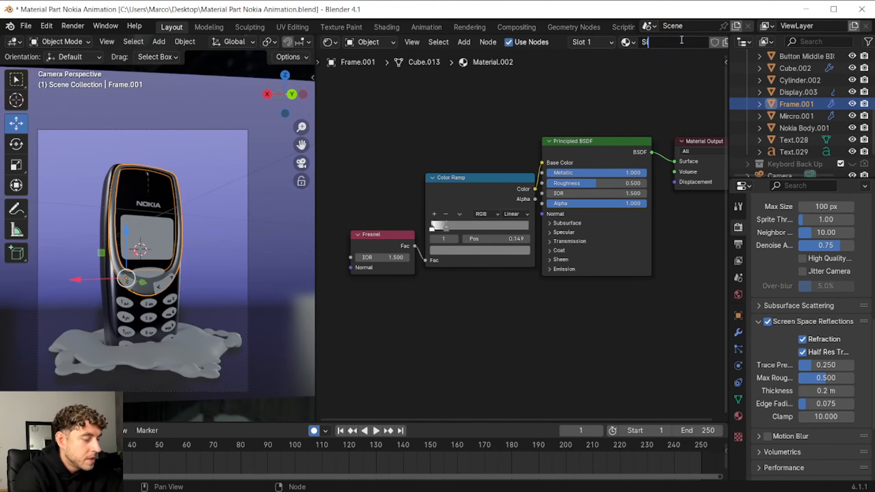
text(lver)
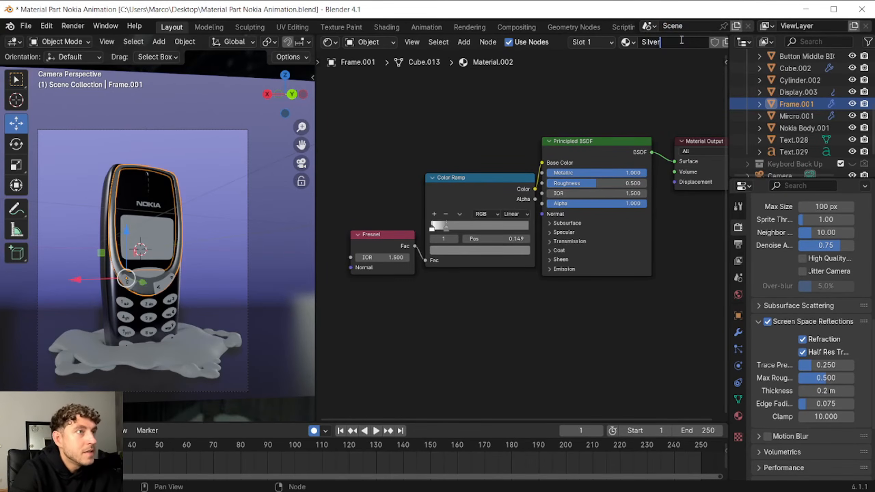
key(Return)
Assign the Silver material to the logo curve Curve.003
click(726, 116)
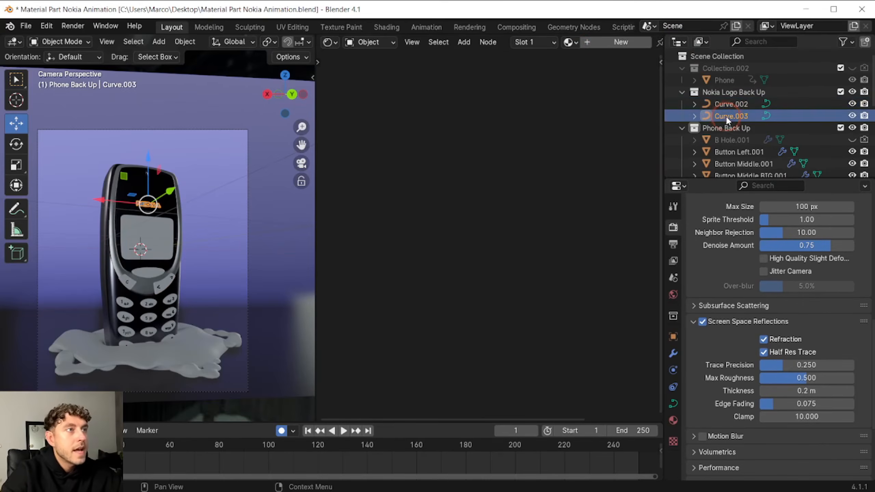
click(568, 42)
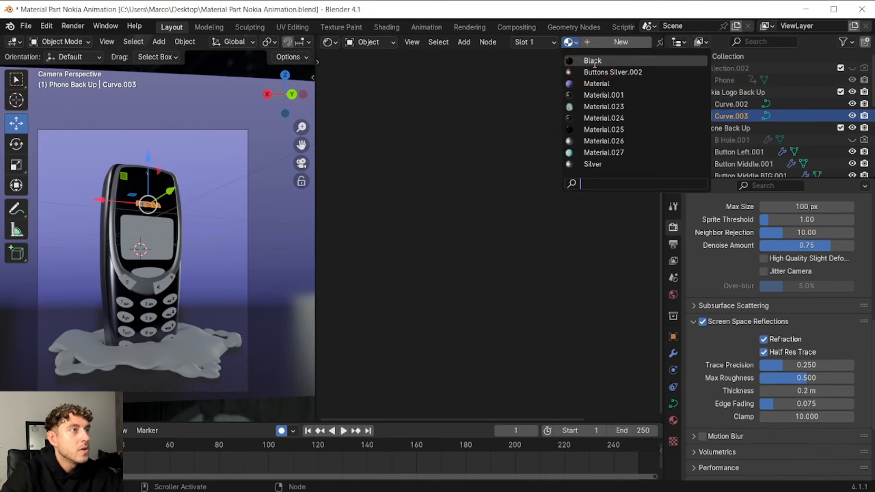
click(601, 164)
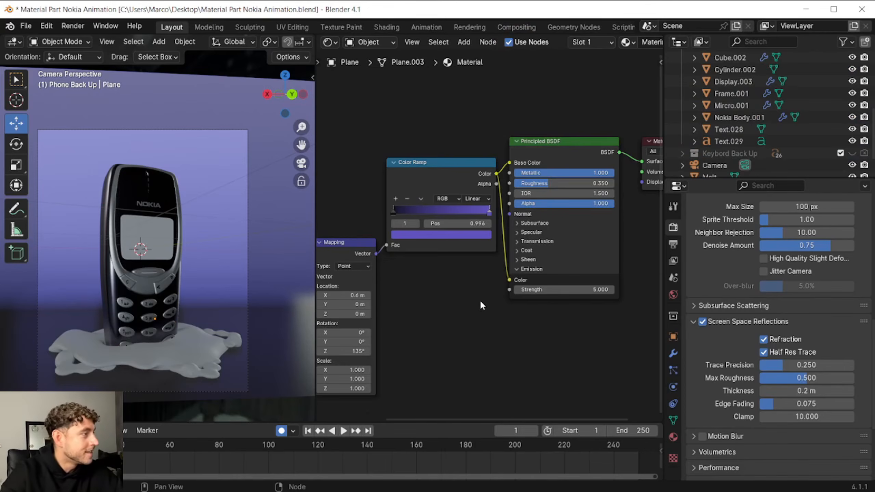
Give the Melt puddle a new material with a Fresnel-driven Color Ramp connected to its base color
click(182, 354)
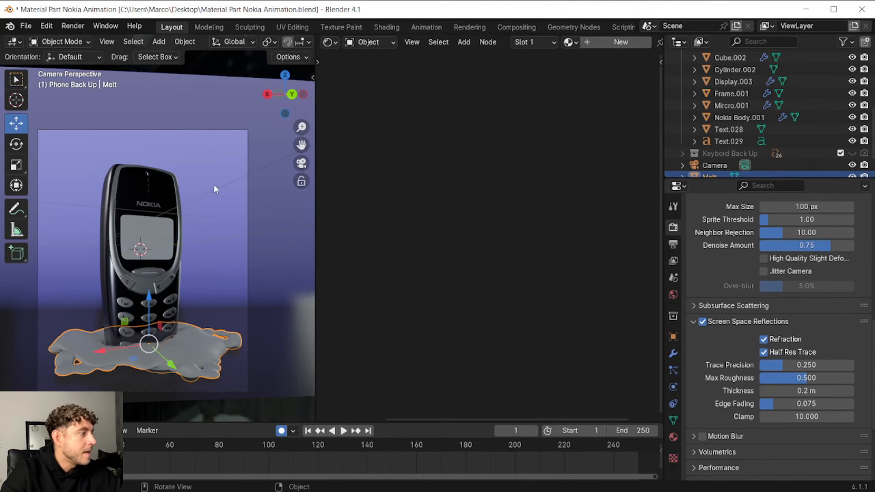
click(630, 43)
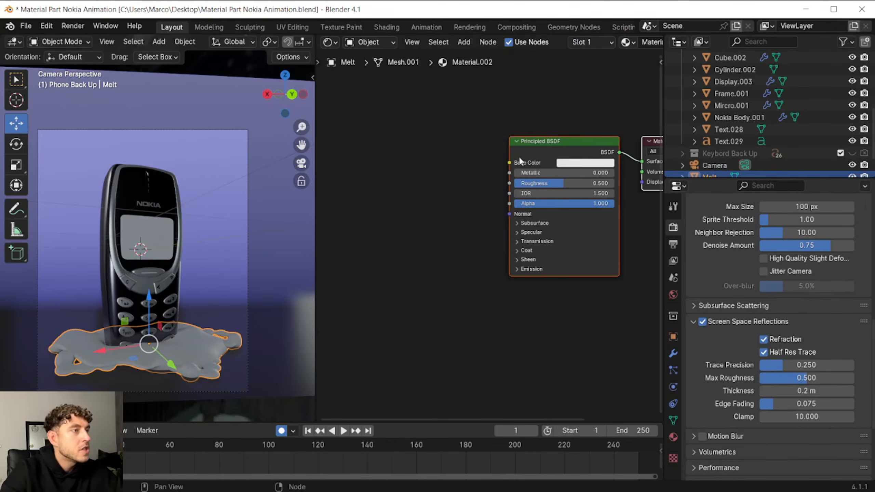
key(shift+a)
text(col)
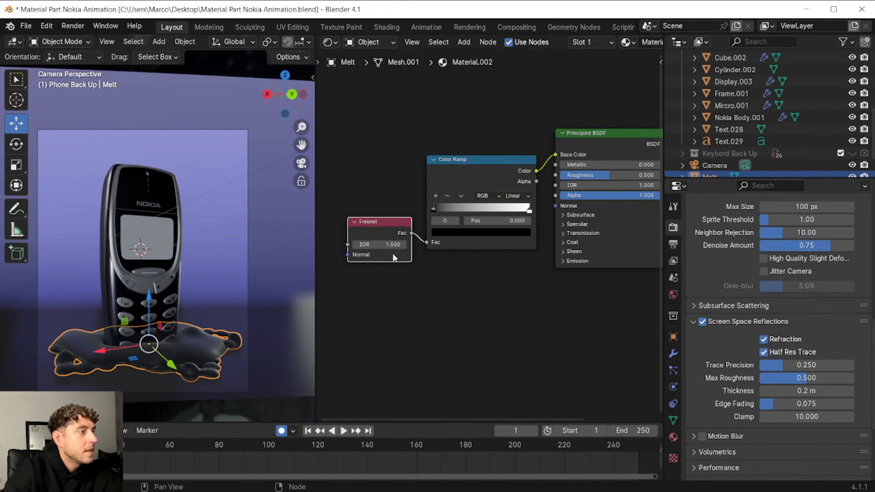
Set the IOR of the Melt material's Fresnel node to 2.2
click(392, 244)
text(2.)
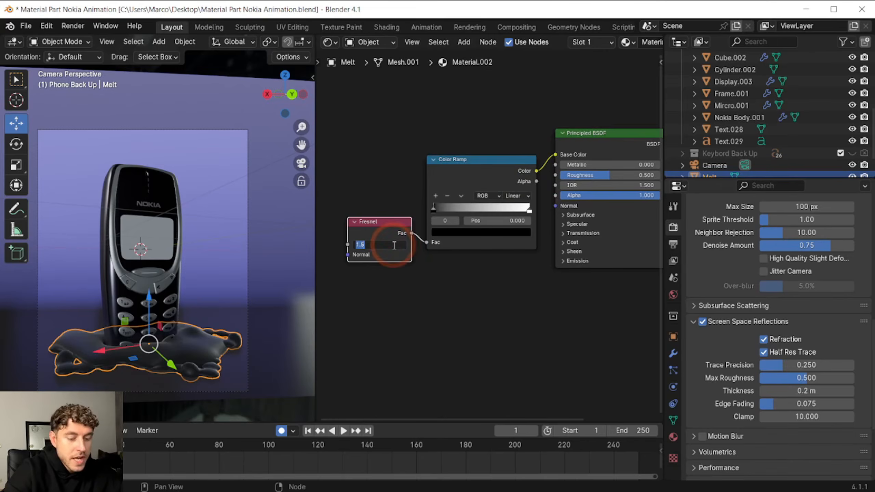
text(25)
key(Return)
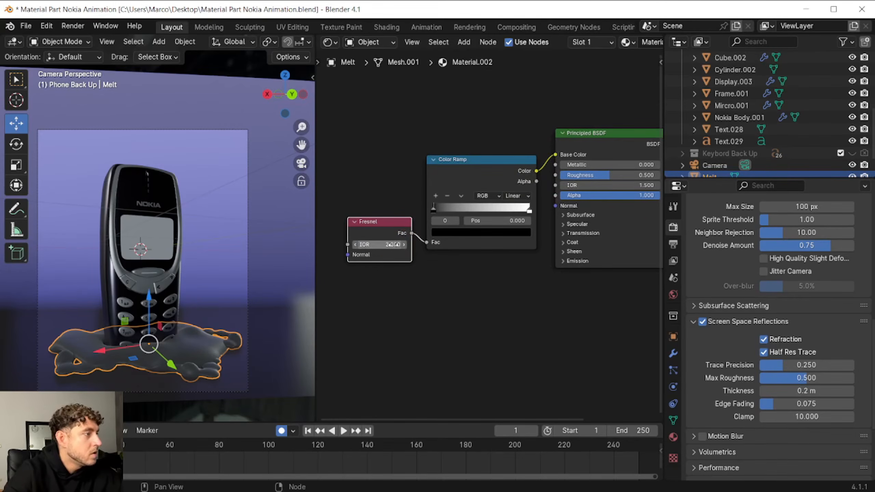
Set the puddle Color Ramp's second stop to hex C4FFDA at position 0.553 and move the black stop to 0.287
click(529, 208)
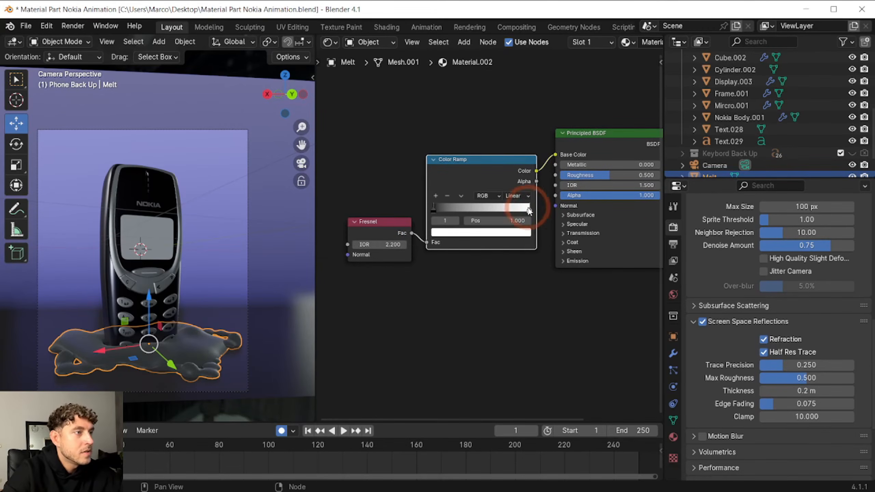
click(516, 232)
click(456, 191)
text(C4FFDA)
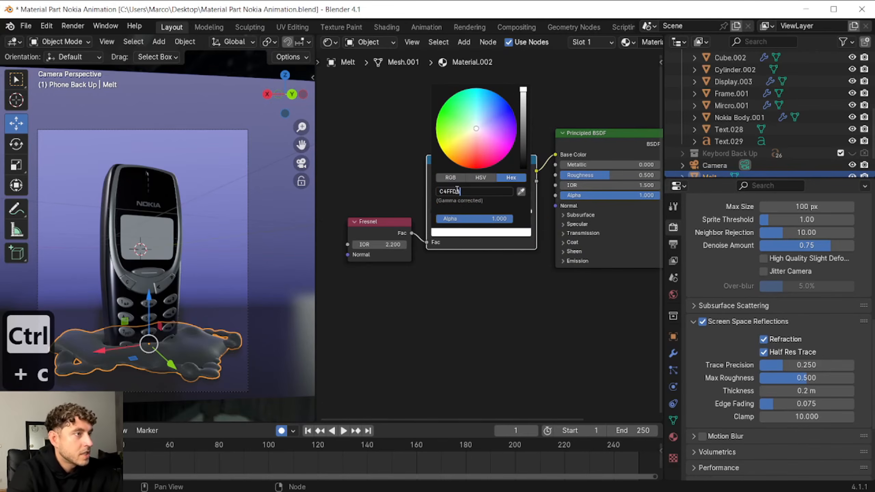
key(Return)
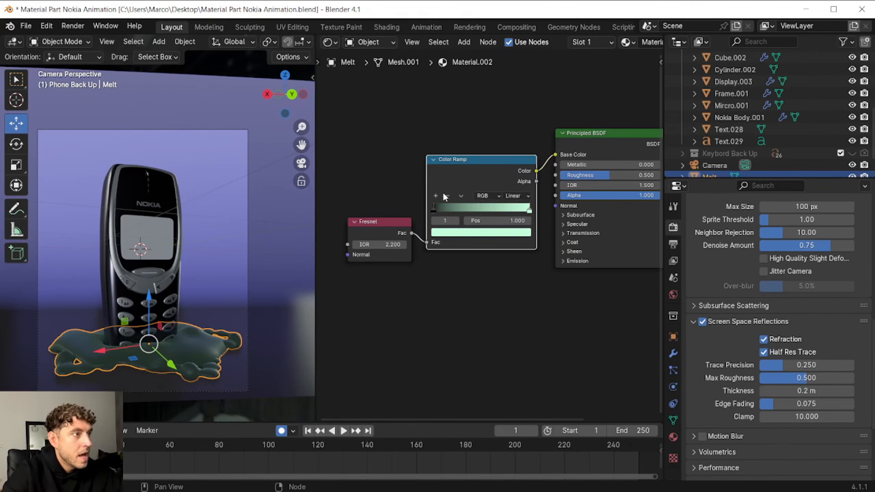
drag(431, 208, 461, 207)
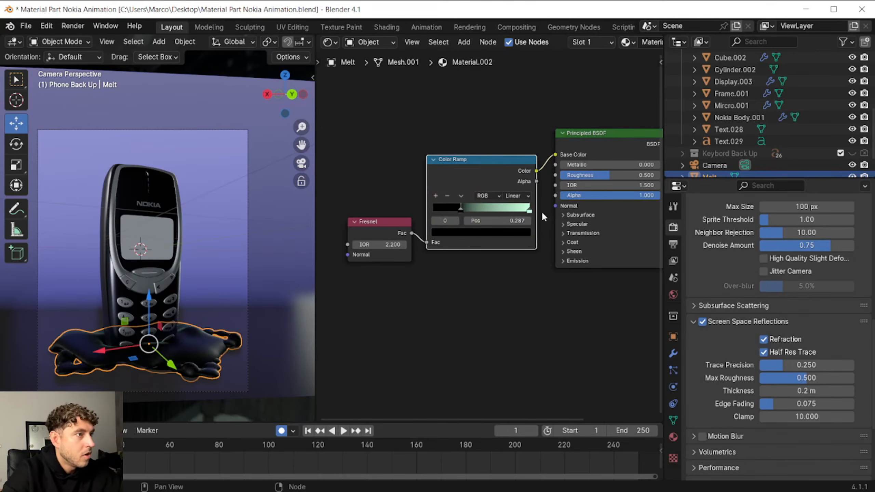
drag(531, 213, 499, 213)
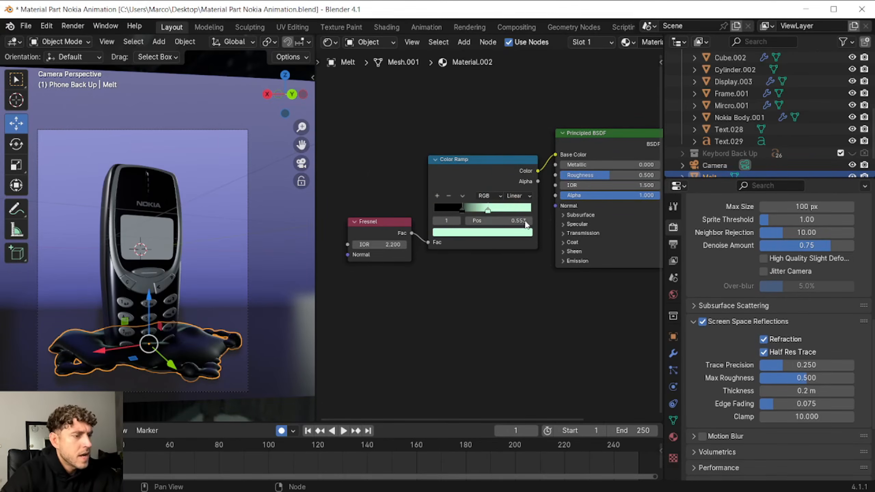
Connect the Color Ramp's color to the puddle material's Emission Color and set the emission strength to 5
click(575, 261)
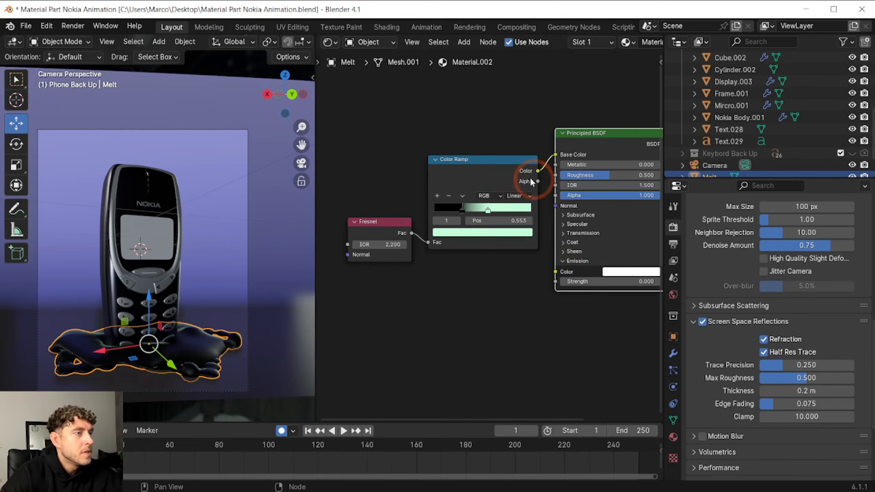
drag(538, 171, 555, 272)
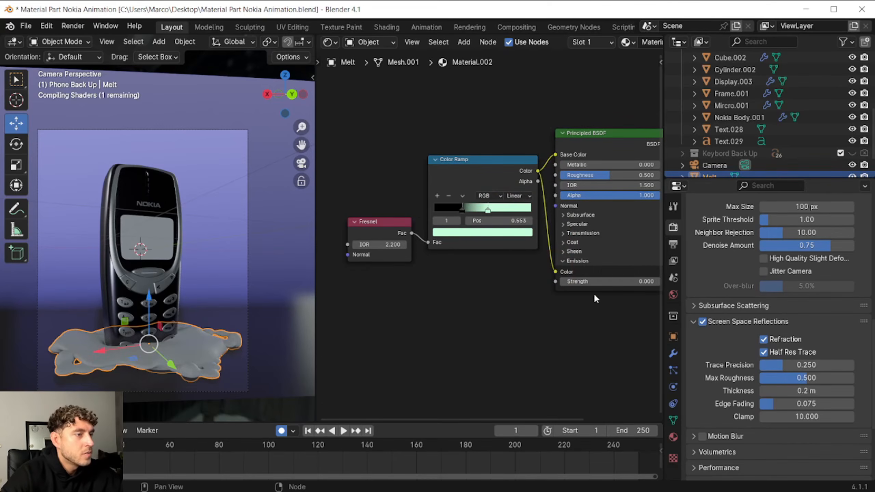
click(595, 281)
text(5)
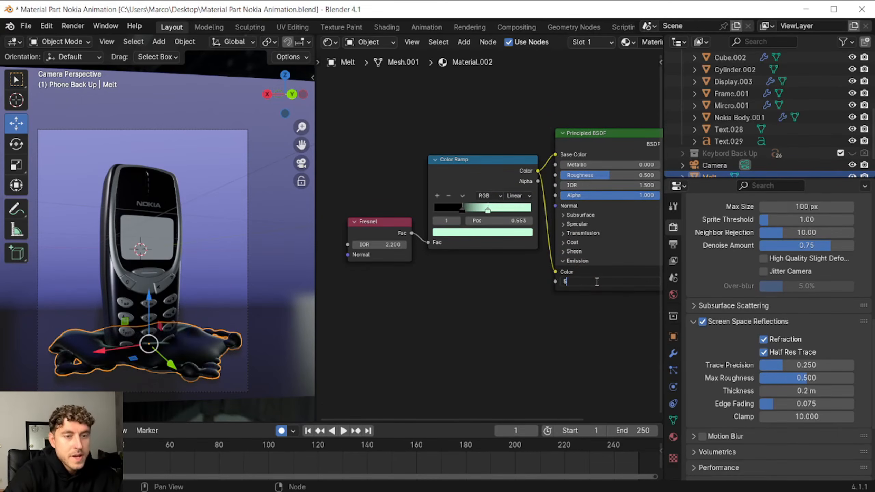
key(Return)
Set the puddle material's Metallic to 1 and its Roughness to 0.17
middle_drag(619, 161, 558, 203)
click(557, 204)
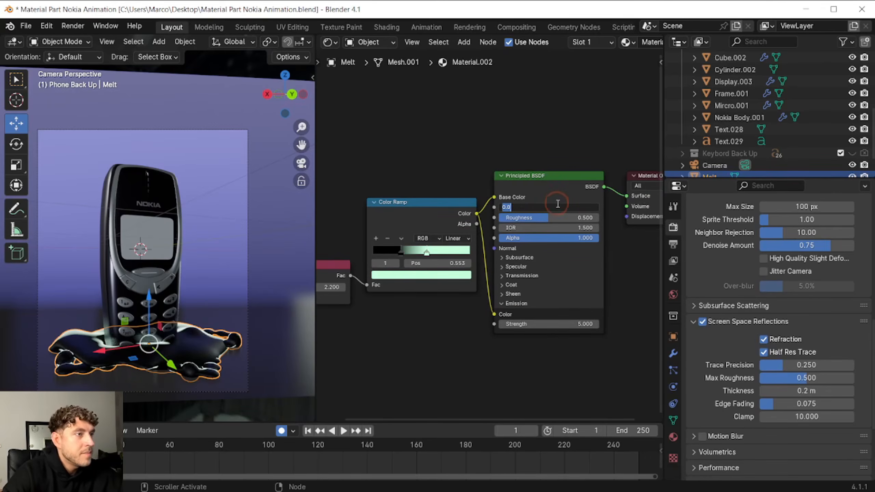
text(1)
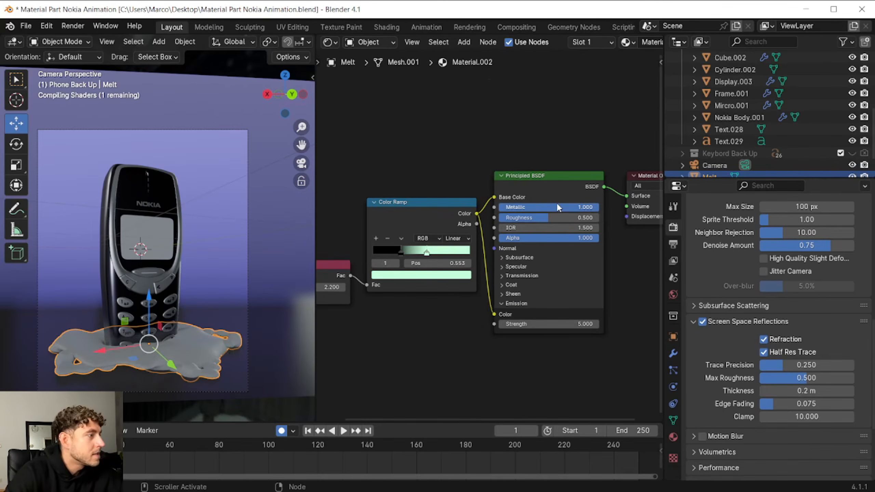
click(551, 216)
text(0.17)
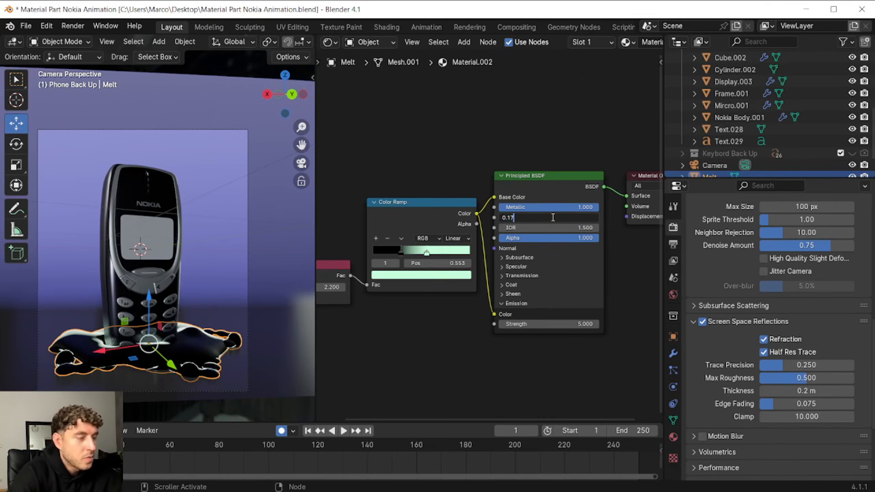
key(Return)
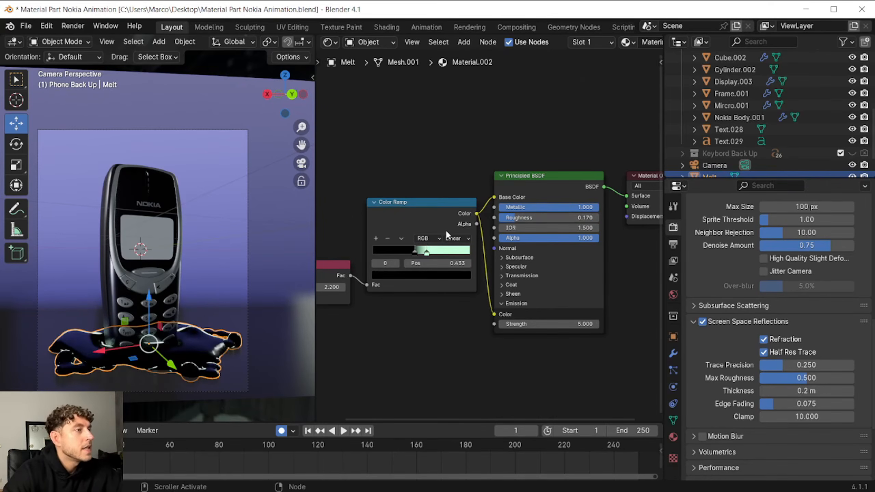
Change the puddle Color Ramp's interpolation to B-Spline
click(453, 240)
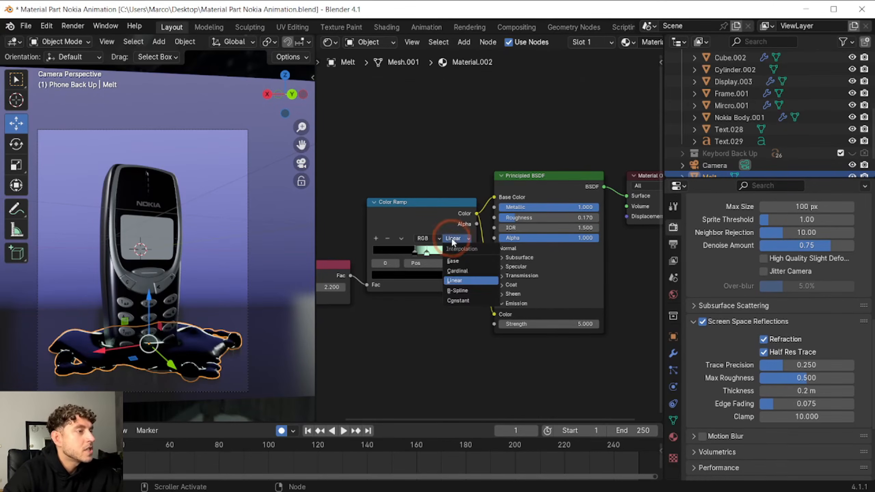
click(465, 289)
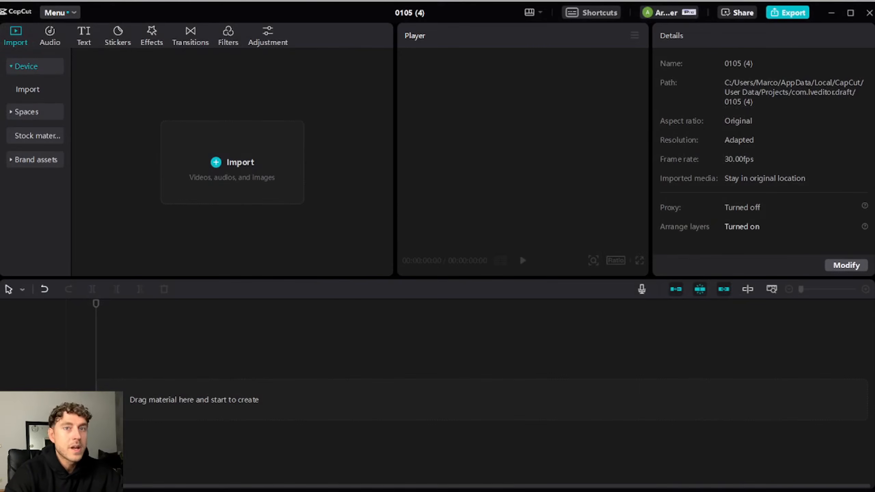
Switch to CapCut, import the image Unbenannt-1.png and place it at the start of the timeline
drag(486, 193, 206, 172)
drag(114, 141, 129, 413)
Add the Fade In effect from the Opening & Closing category over the Nokia image and play it back
click(151, 34)
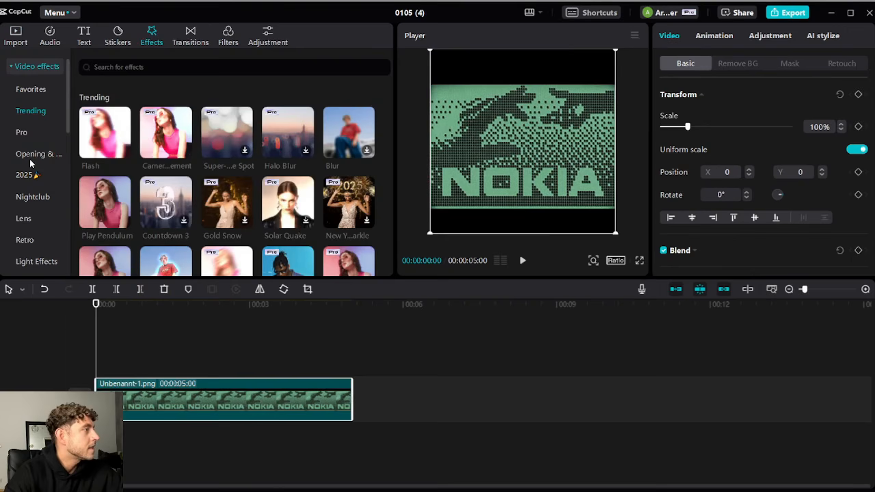
click(52, 158)
click(365, 152)
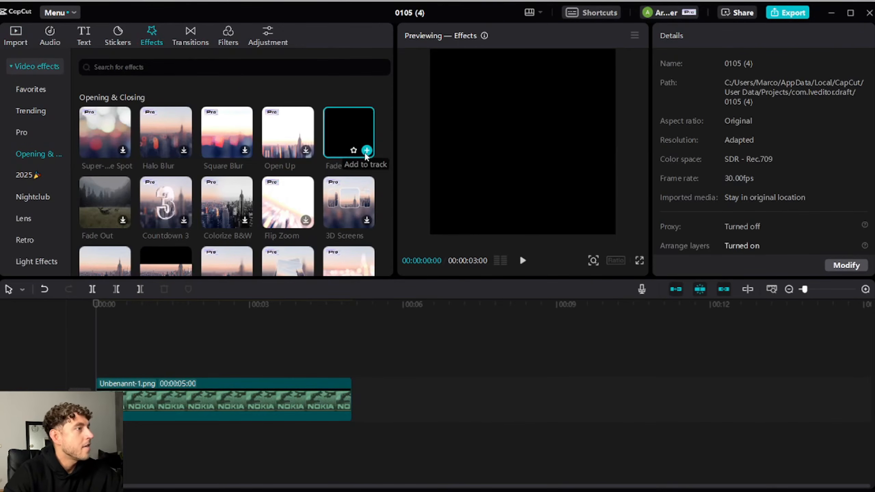
click(367, 151)
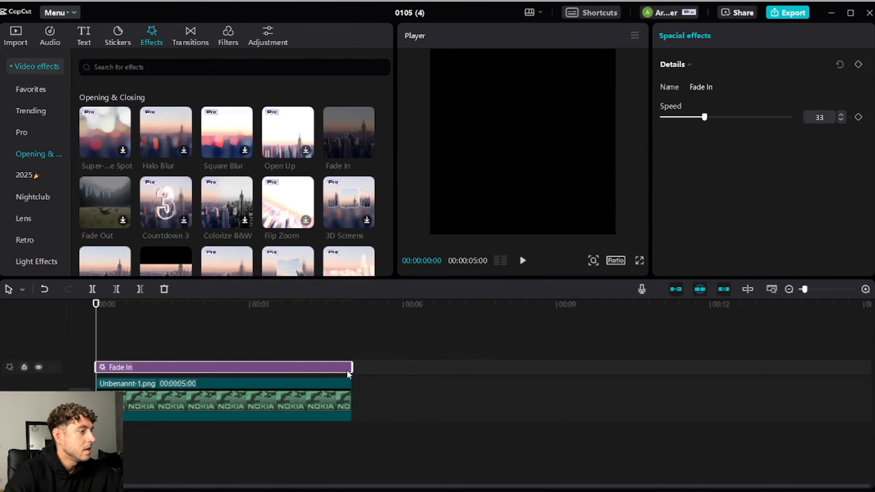
click(519, 255)
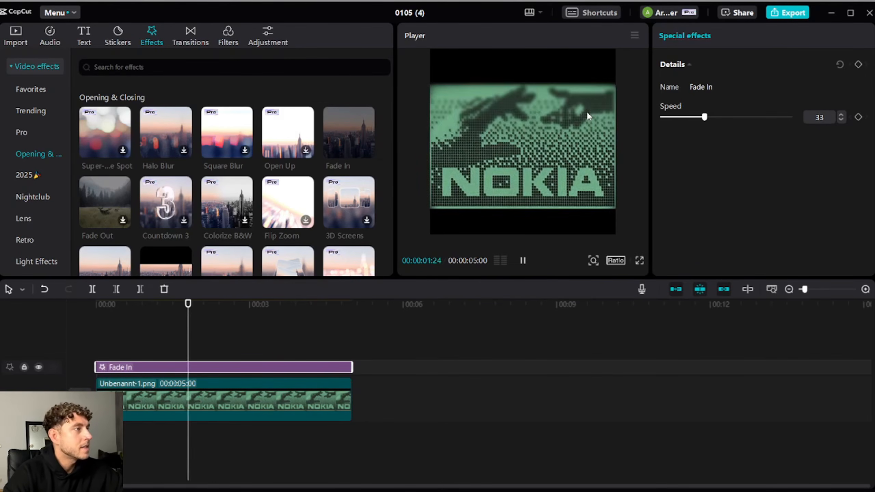
click(523, 260)
Browse the Glitch video effects and preview some of them on the Nokia image
scroll(61, 235, down, 3)
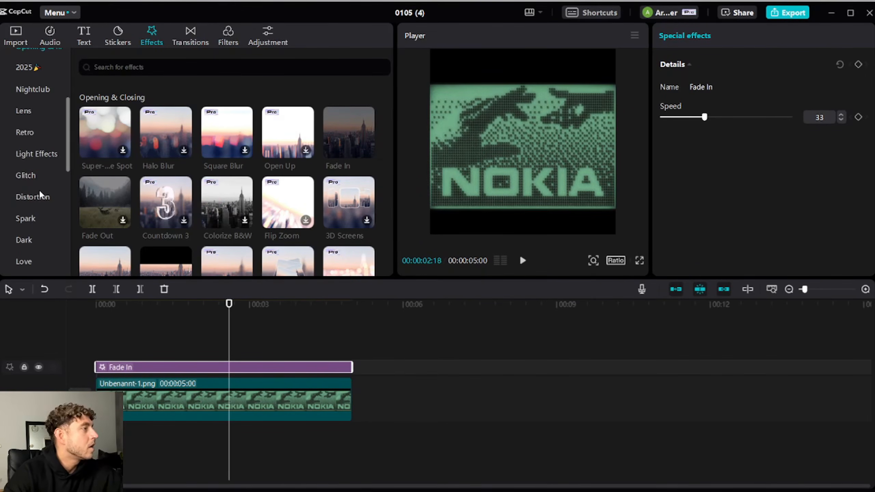
click(38, 176)
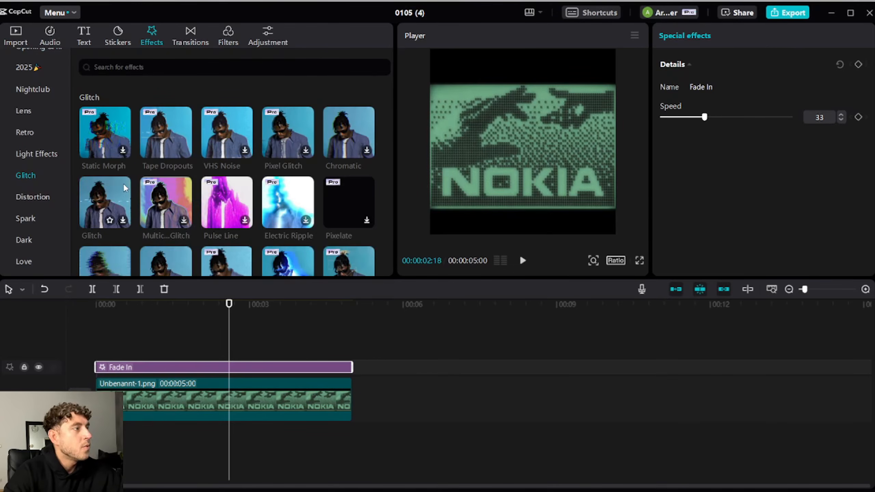
click(221, 147)
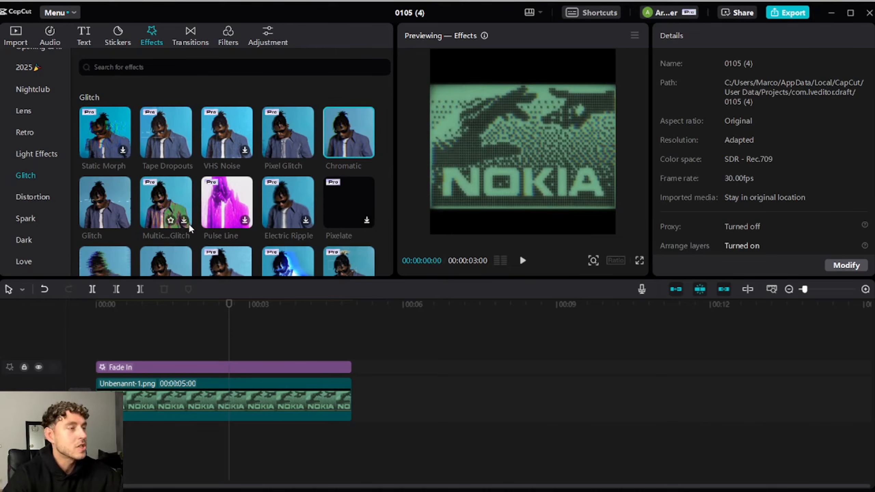
Export the edited Nokia display clip
click(69, 13)
mouse_move(52, 30)
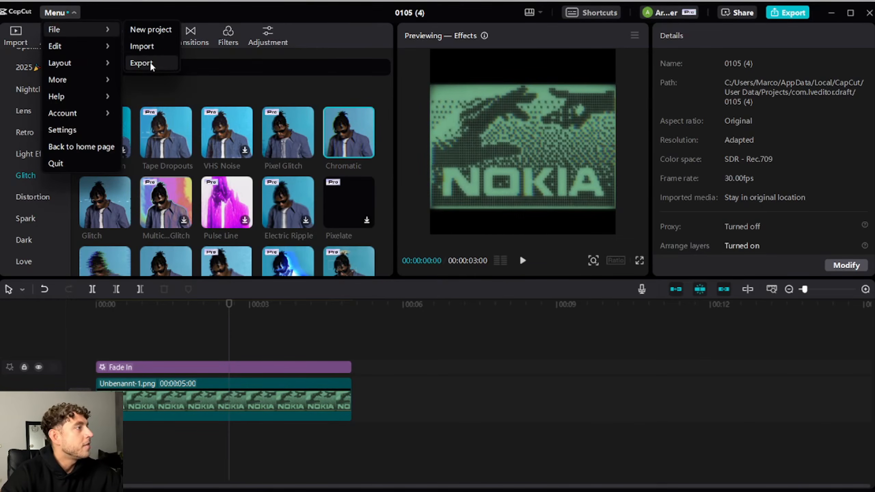
click(144, 61)
click(530, 128)
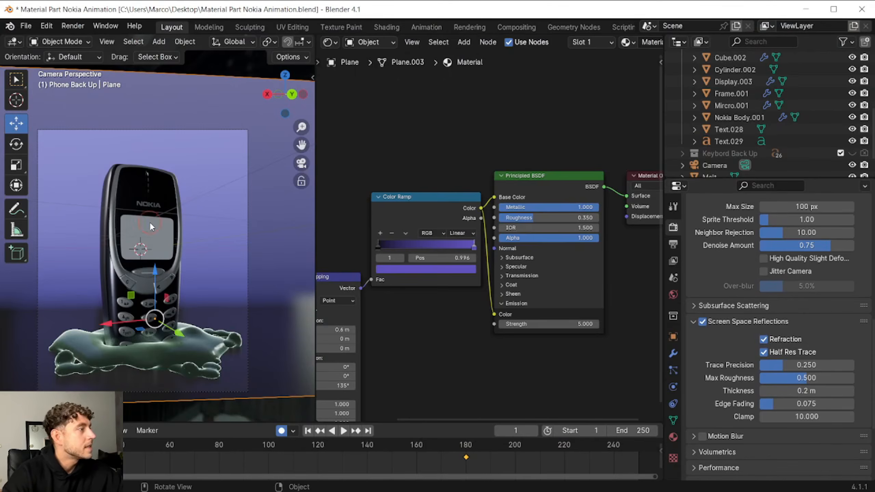
Switch to Blender and give the phone display a new material with a Video.mov texture connected to its Base Color
click(150, 225)
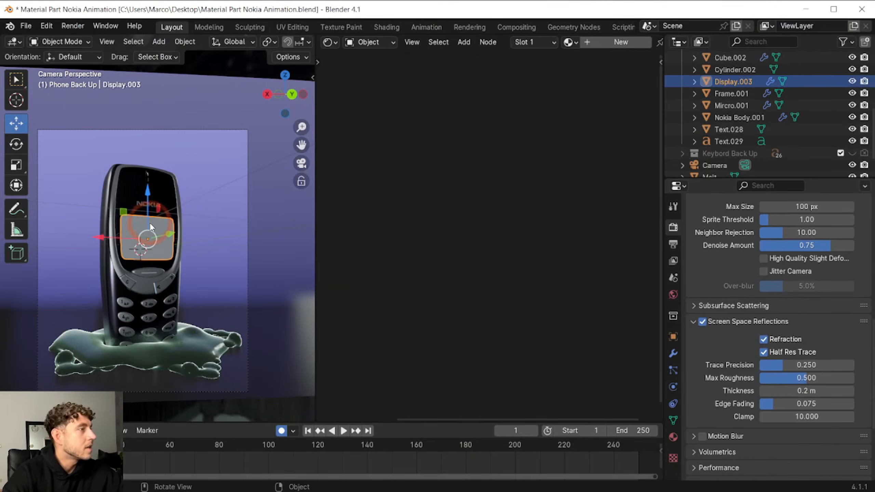
click(524, 298)
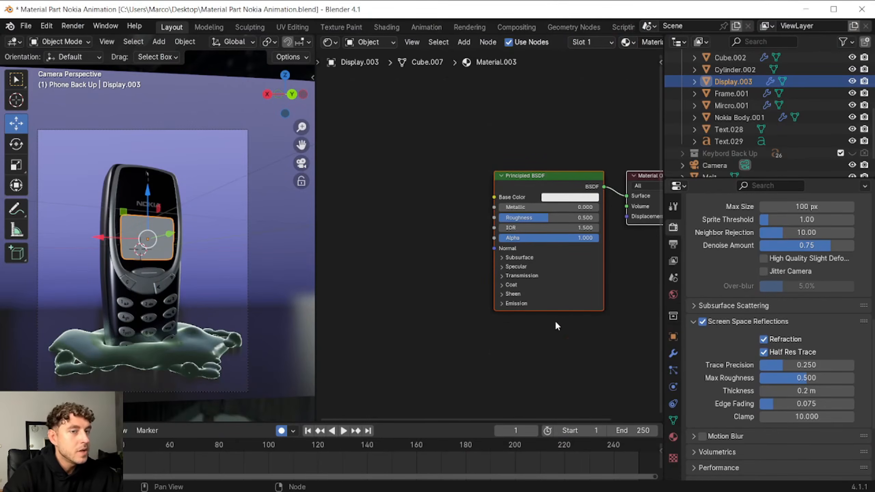
click(557, 177)
click(396, 169)
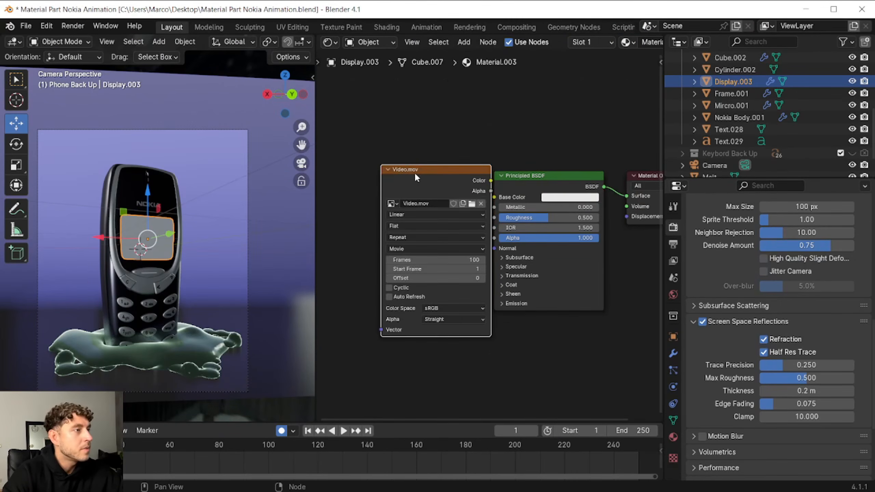
drag(415, 172, 401, 165)
middle_drag(485, 288, 488, 304)
drag(480, 189, 497, 212)
Set the display material's Metallic to 1 and lower its Roughness
click(528, 222)
text(1)
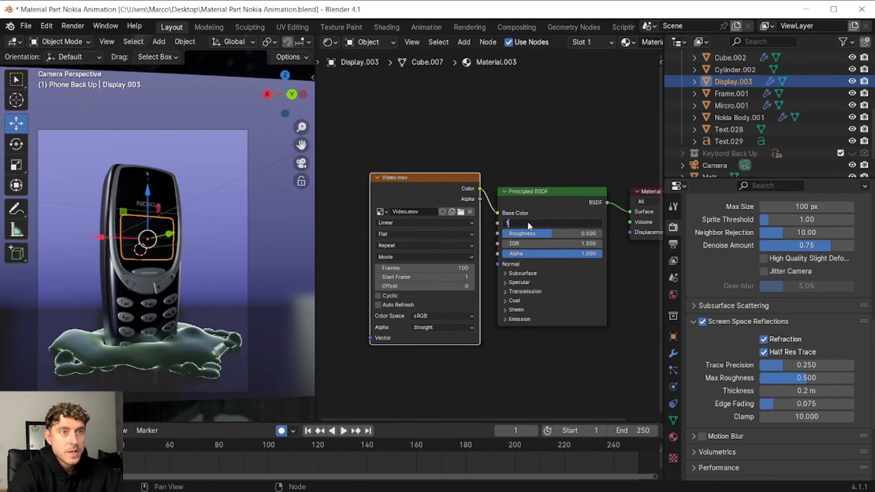
key(Return)
click(540, 231)
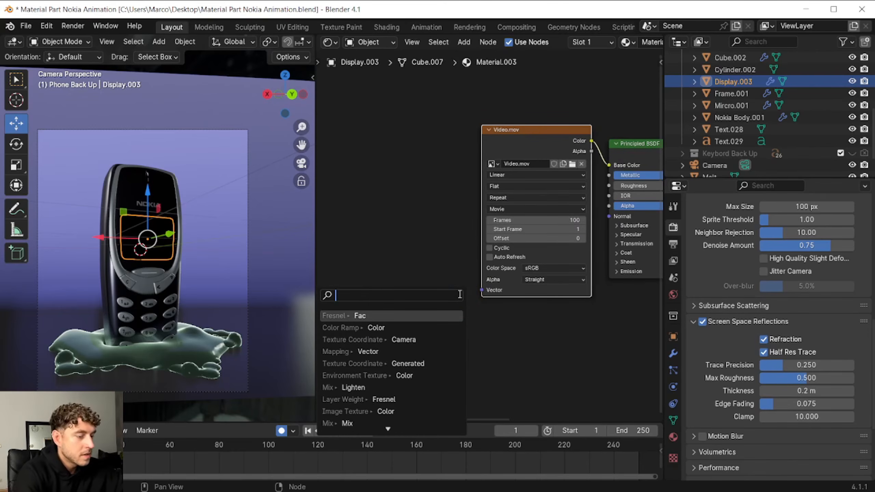
Add a Mapping node driving the Video.mov texture's Vector and feed it from a Texture Coordinate node's UV output
text(mapp)
key(Return)
click(466, 265)
drag(402, 294, 372, 298)
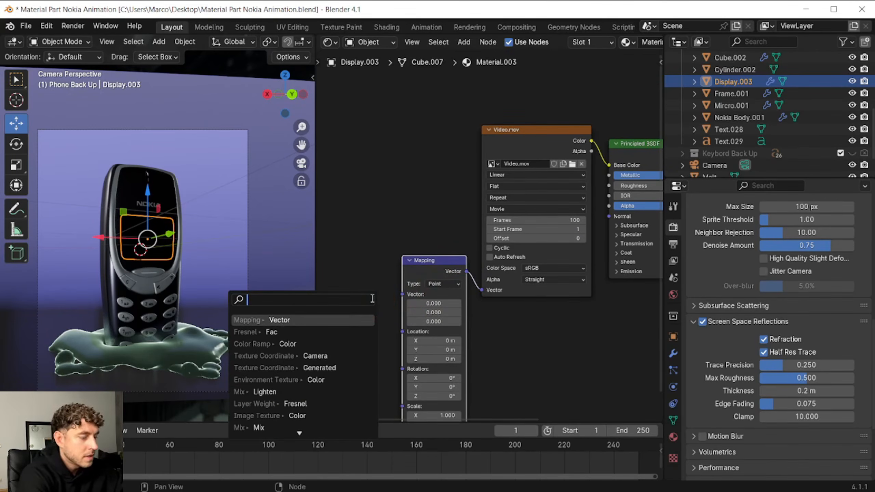
text(coor)
click(355, 348)
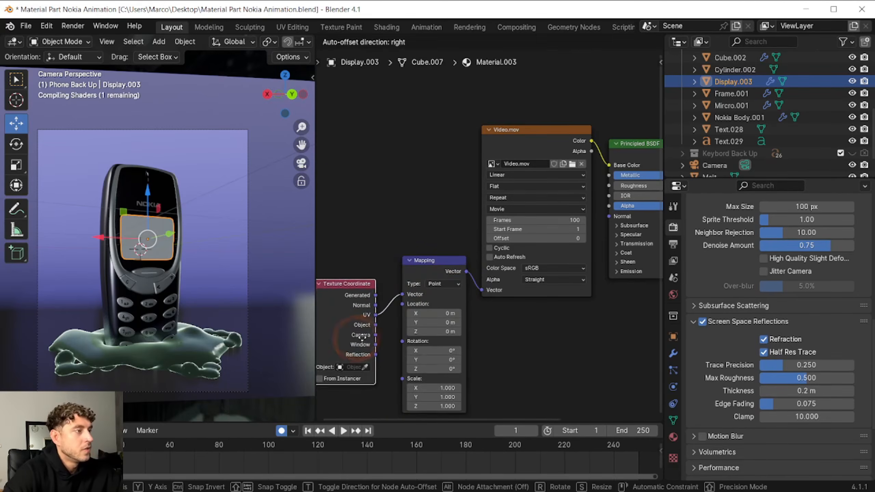
click(377, 329)
Set the Video.mov texture's length to 180 frames
middle_drag(542, 365, 537, 322)
middle_drag(526, 150, 511, 176)
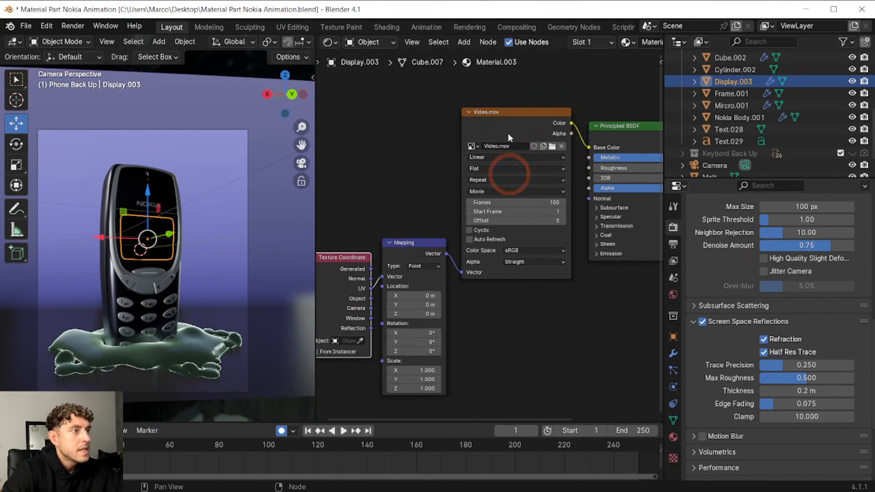
click(537, 201)
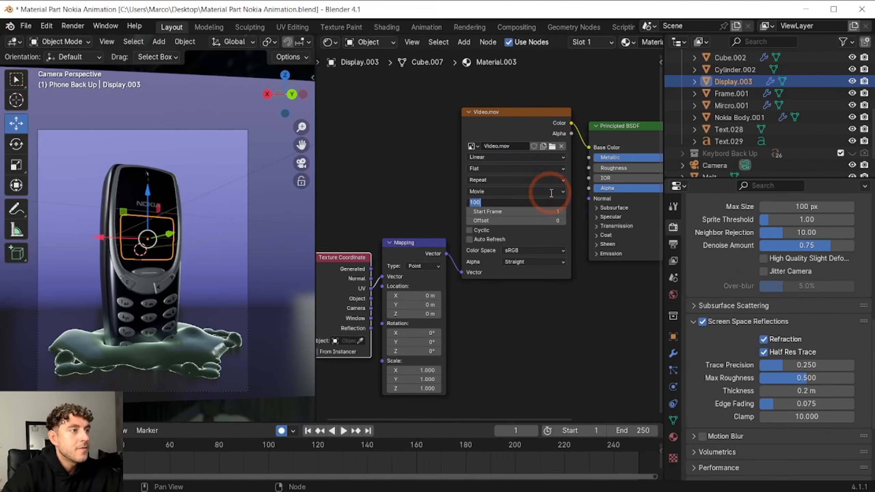
text(180)
key(Return)
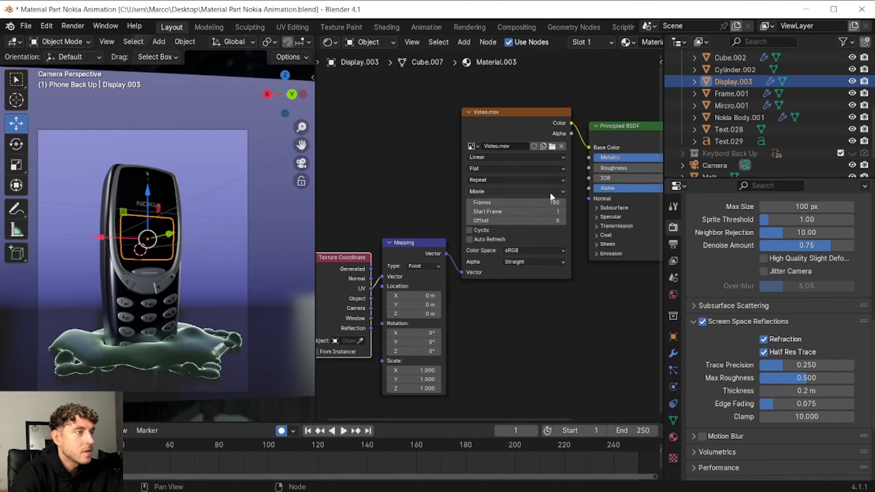
Enable Cyclic and Auto Refresh on the Video.mov texture and connect its Color to the display's Emission Color with Strength 3
click(470, 230)
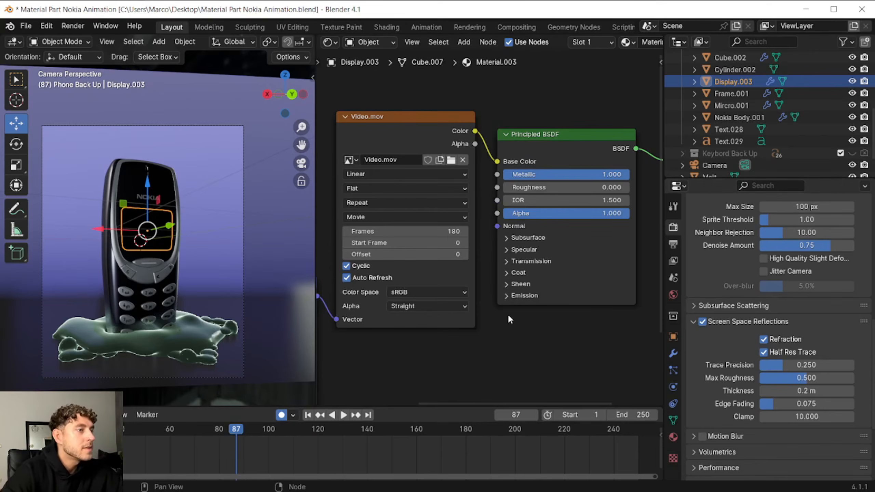
click(506, 296)
drag(464, 129, 497, 310)
click(579, 322)
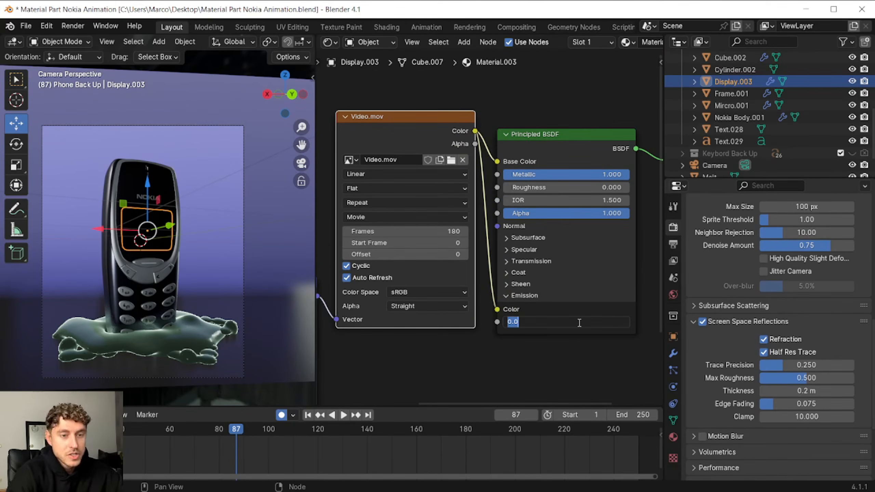
text(3)
key(Return)
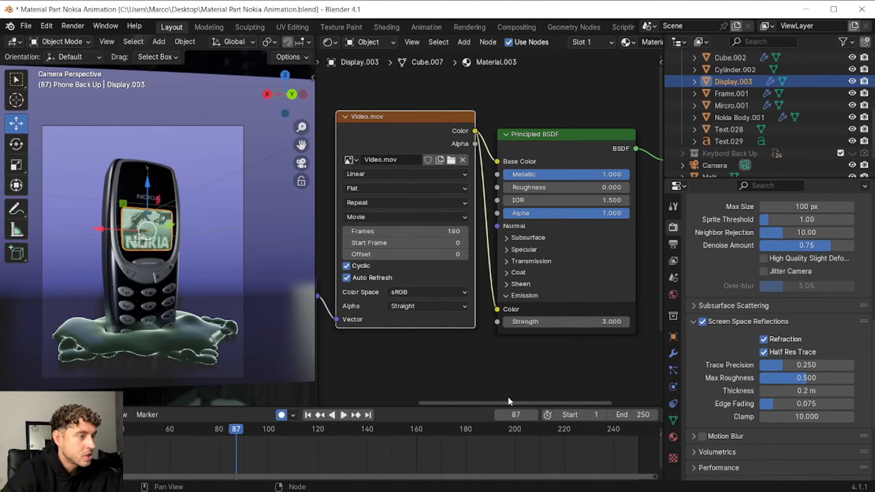
middle_drag(348, 161, 514, 162)
middle_drag(432, 195, 439, 61)
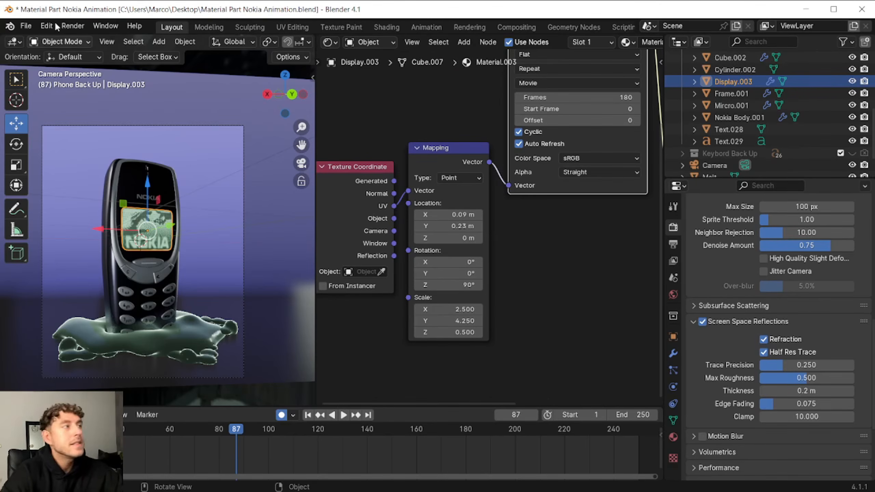
Add a point light and place it in front of the phone's upper part at about X -0.45, Y 1.52, Z 1.14 m
click(156, 43)
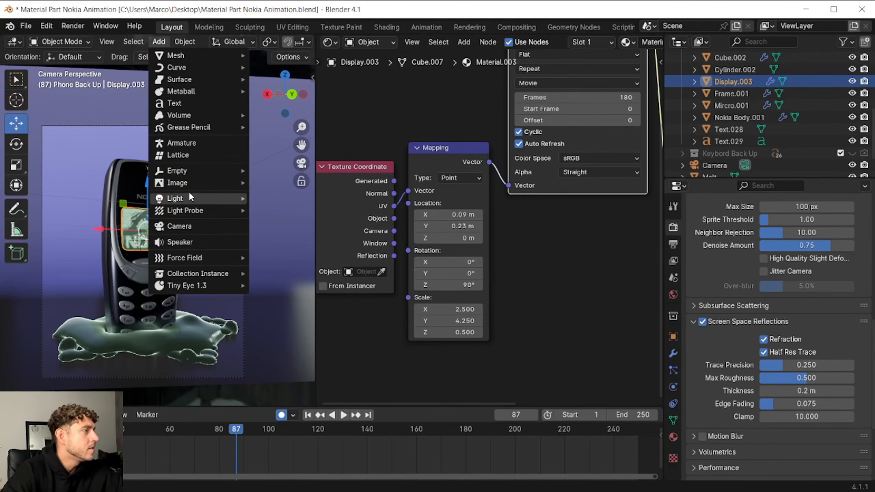
mouse_move(189, 198)
click(299, 197)
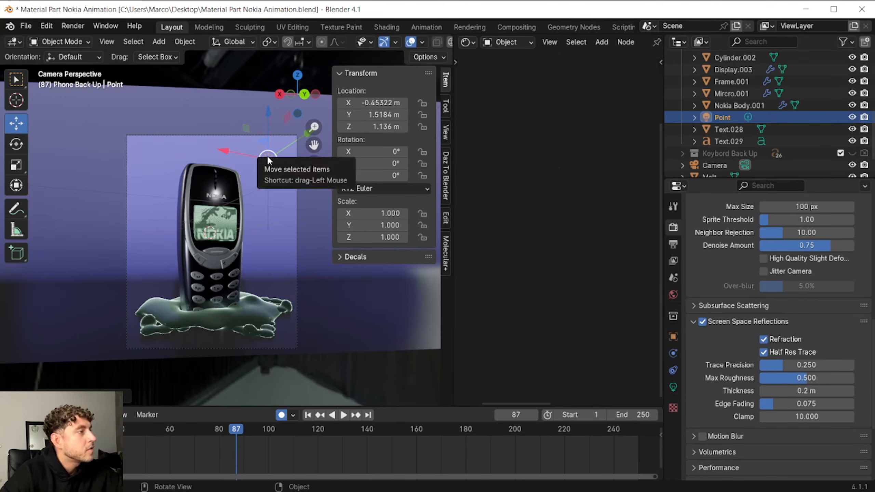
drag(298, 103, 296, 112)
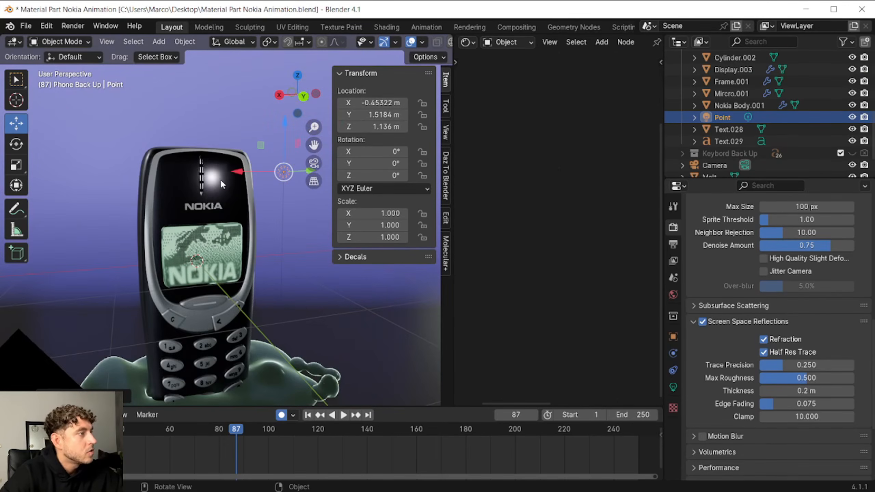
click(311, 164)
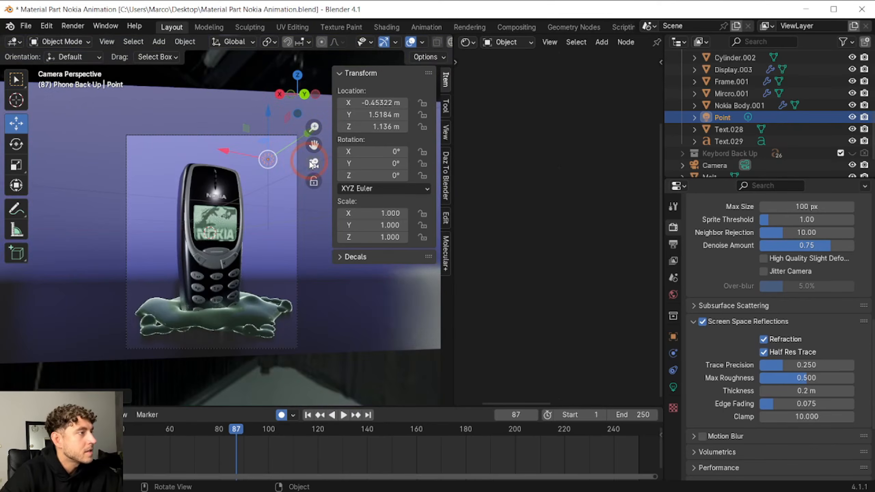
Set the point light's Radius to 1.13 m and deselect it
click(673, 387)
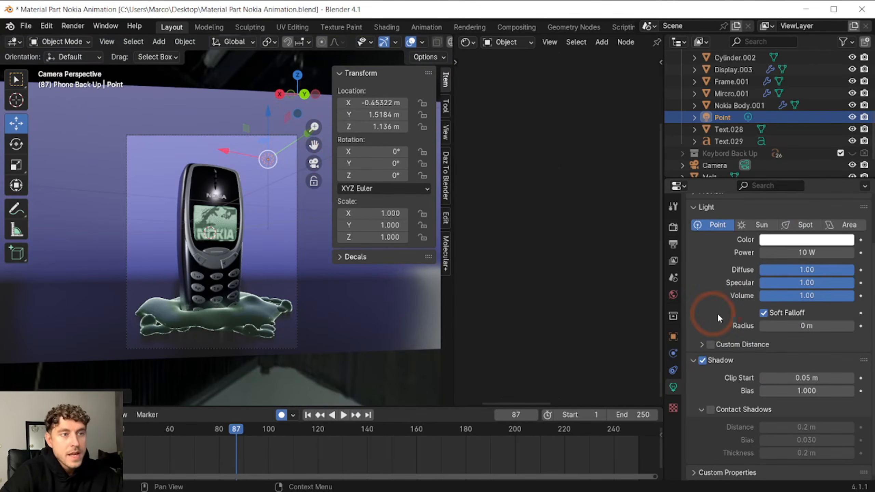
click(808, 326)
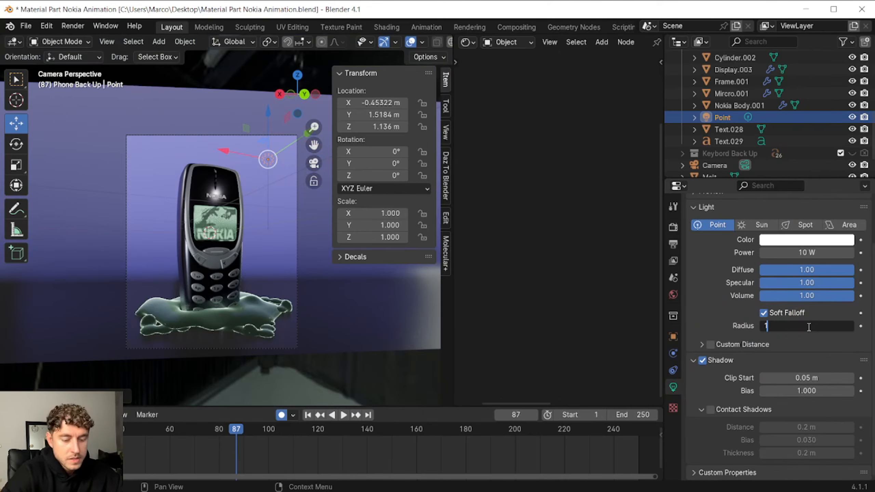
key(Return)
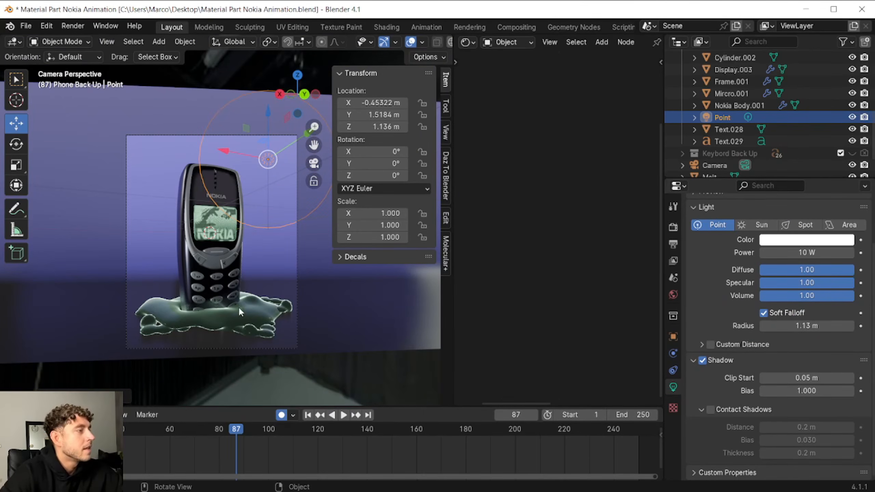
click(381, 284)
Duplicate the point light, lower the copy to about Z -0.89 m near the phone's keypad, and set its Power to 5 W
scroll(720, 142, up, 2)
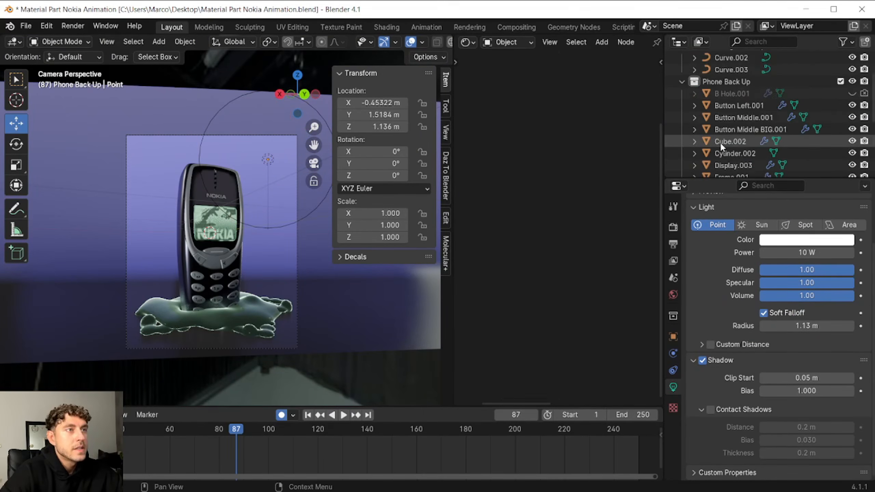
click(720, 142)
key(ctrl+c)
key(ctrl+v)
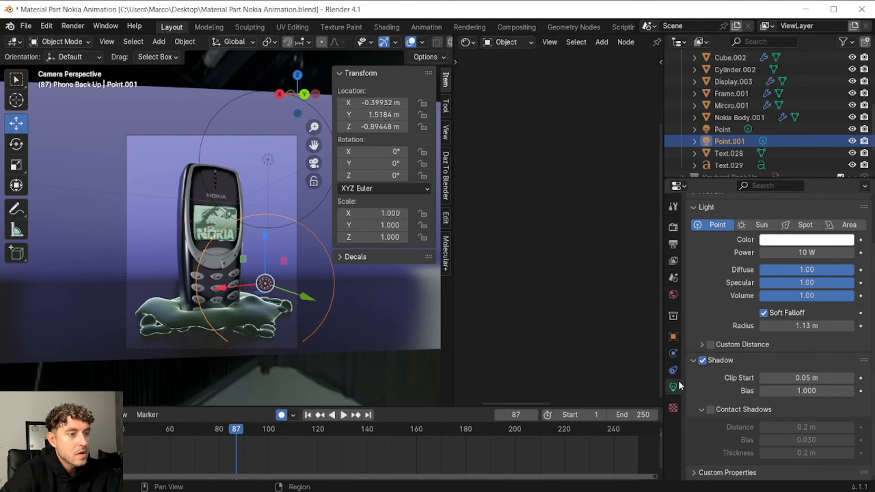
click(821, 256)
text(5)
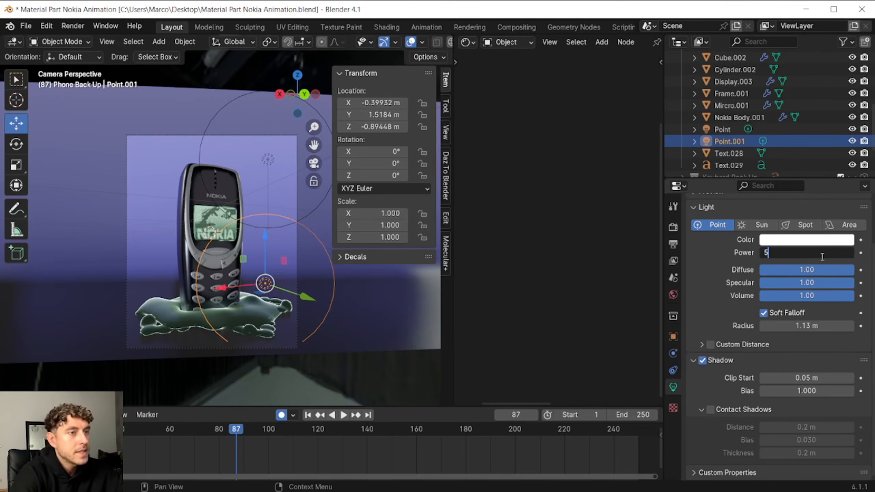
key(Return)
click(298, 75)
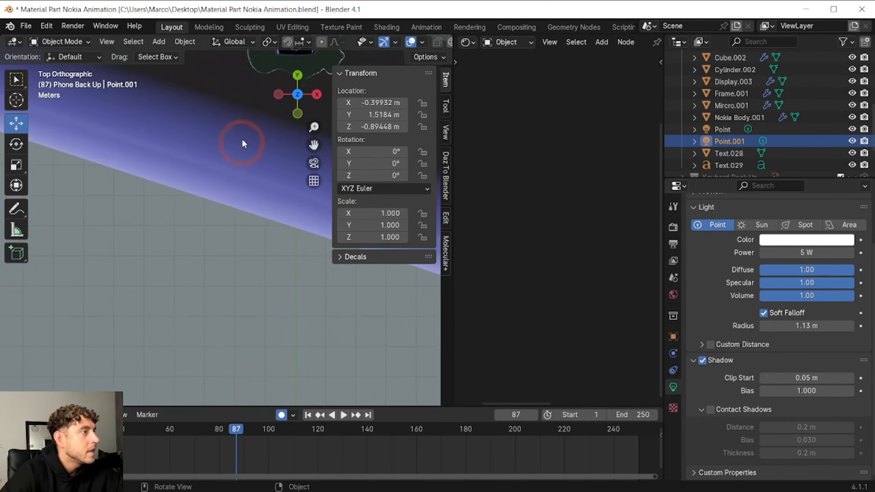
scroll(217, 166, down, 6)
scroll(258, 155, up, 4)
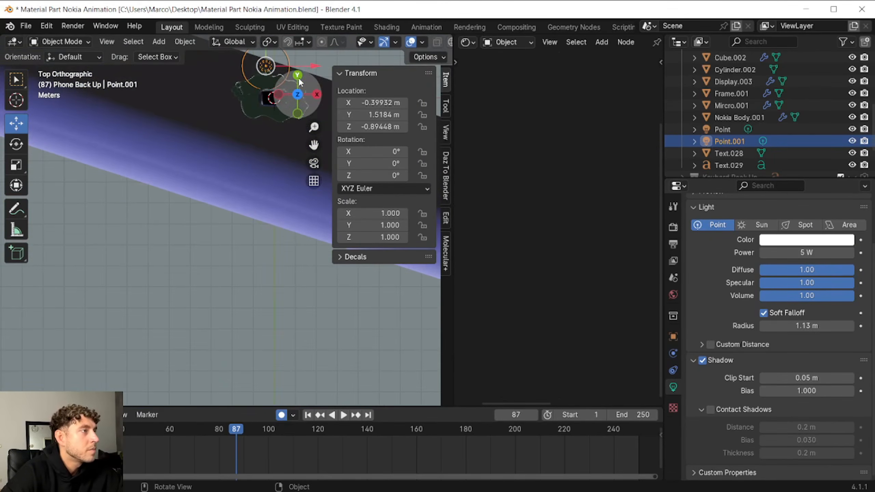
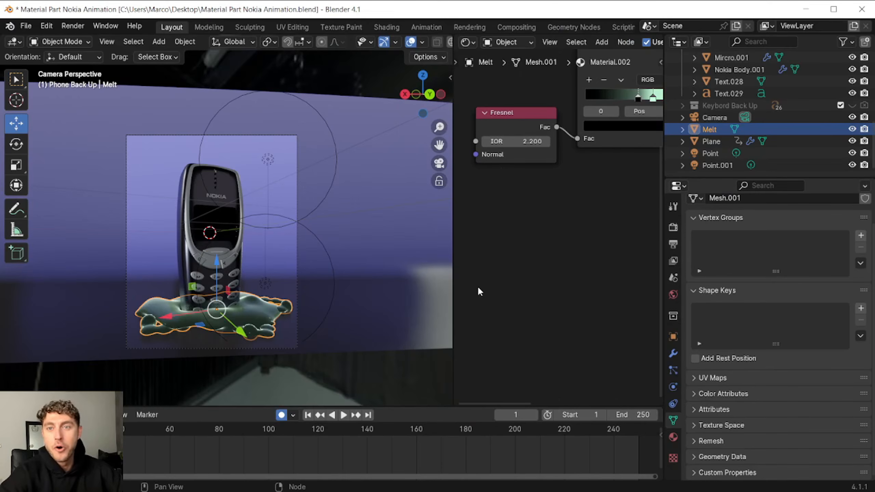
Convert all objects in the Nokia Logo Back Up and Phone Back Up collections to meshes and join them into one object
click(682, 93)
click(682, 93)
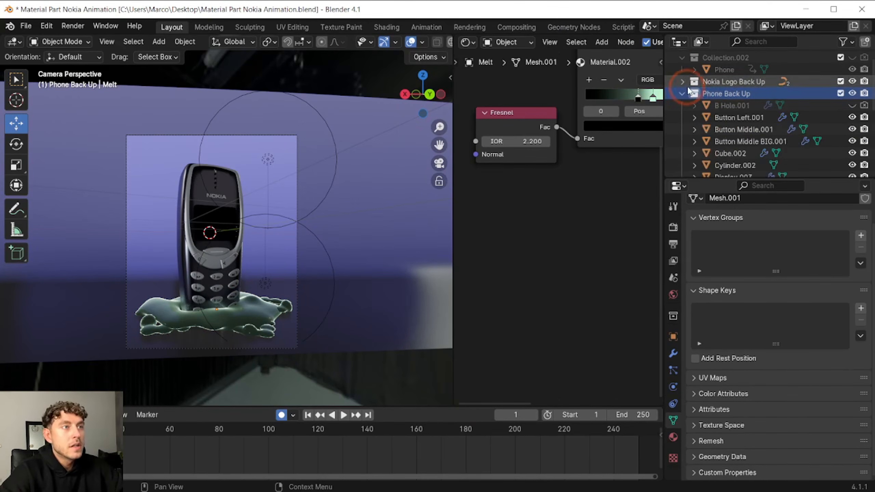
scroll(716, 104, down, 5)
click(723, 117)
scroll(721, 115, up, 5)
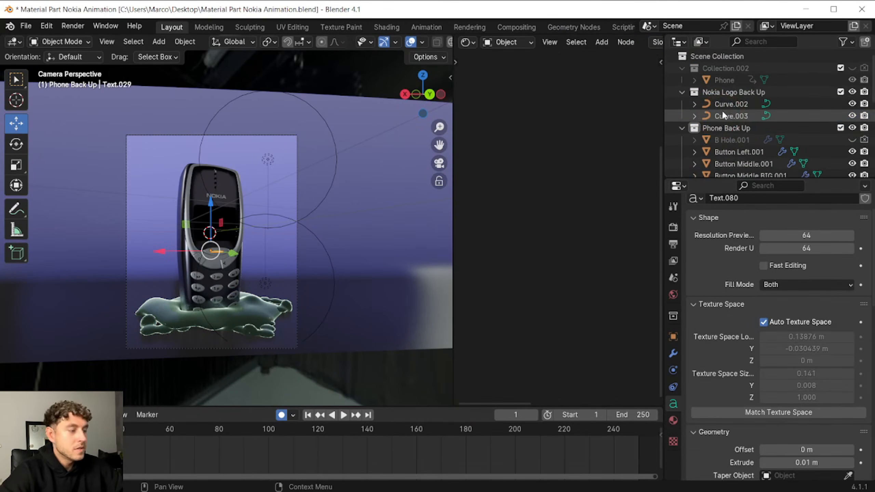
shift+click(724, 103)
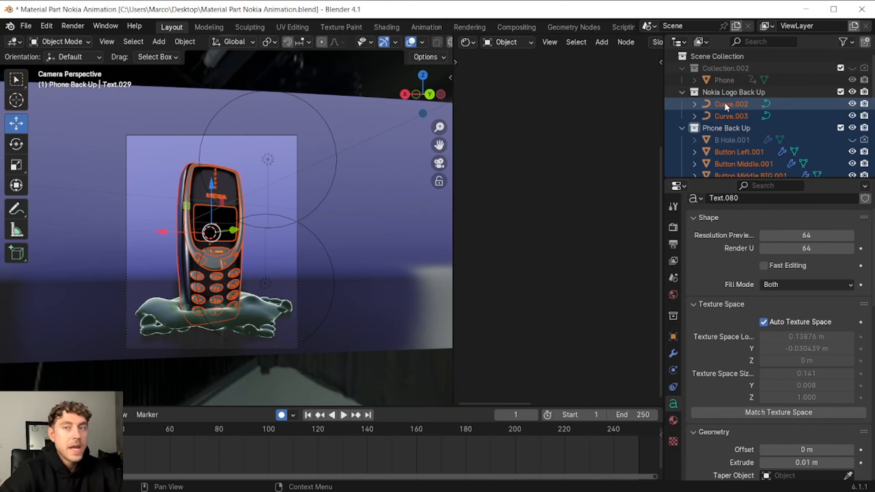
scroll(731, 106, down, 5)
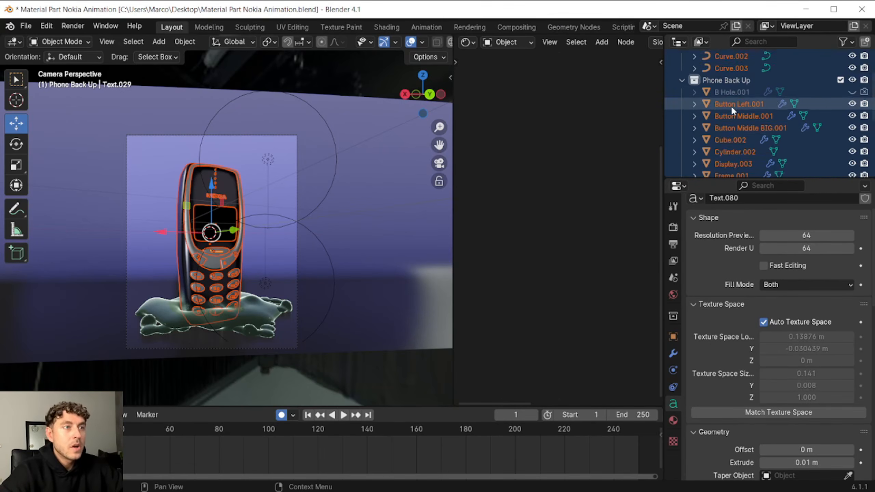
right_click(224, 195)
mouse_move(241, 220)
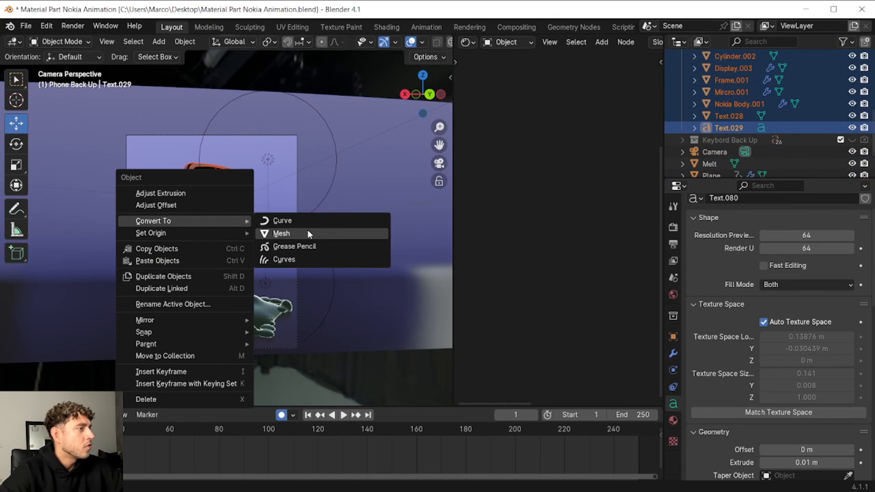
click(307, 229)
right_click(228, 197)
click(229, 187)
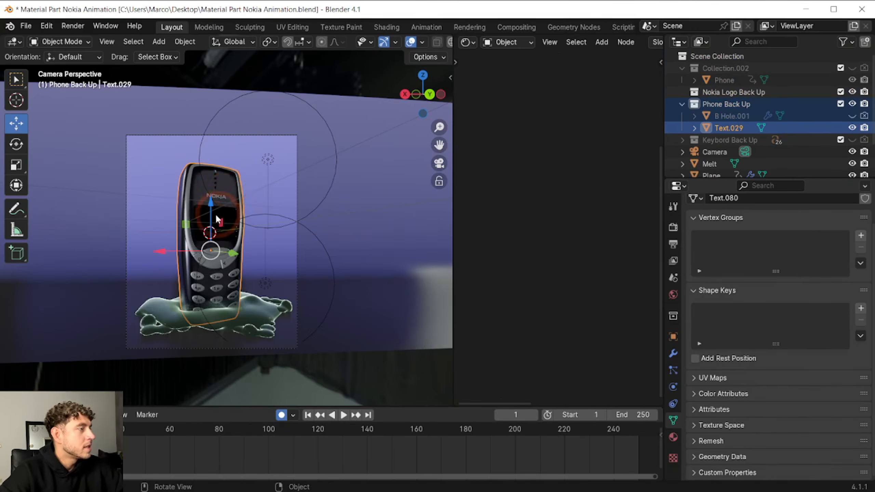
Try moving the joined phone along the Z axis and undo the move
key(g)
key(z)
drag(218, 183, 218, 193)
key(ctrl+z)
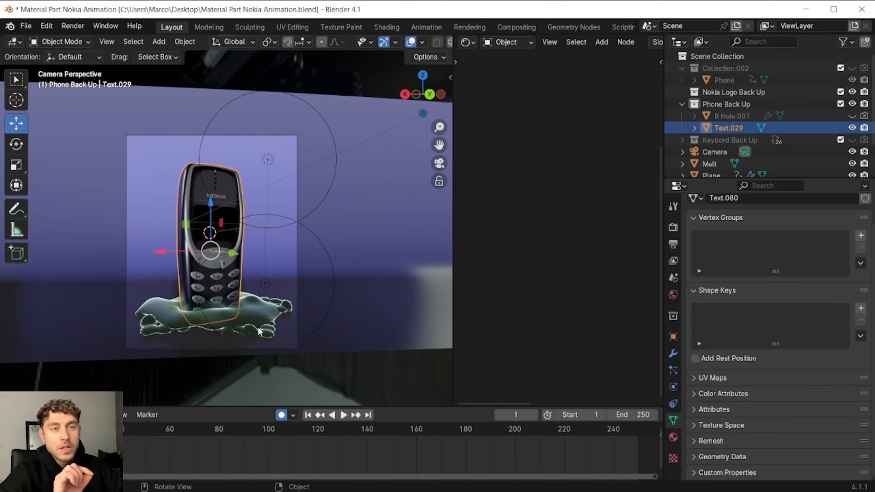
Play and scrub through the display animation, and set the scene's end frame to 180
key(space)
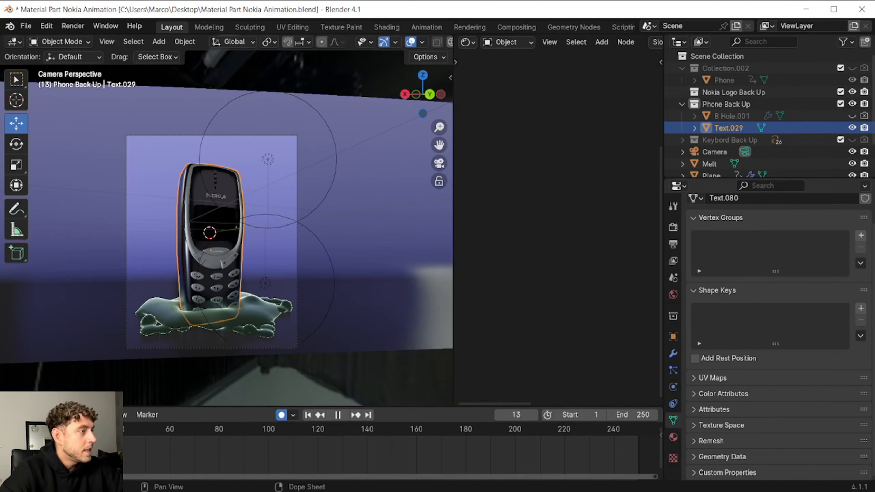
drag(142, 426, 342, 440)
key(space)
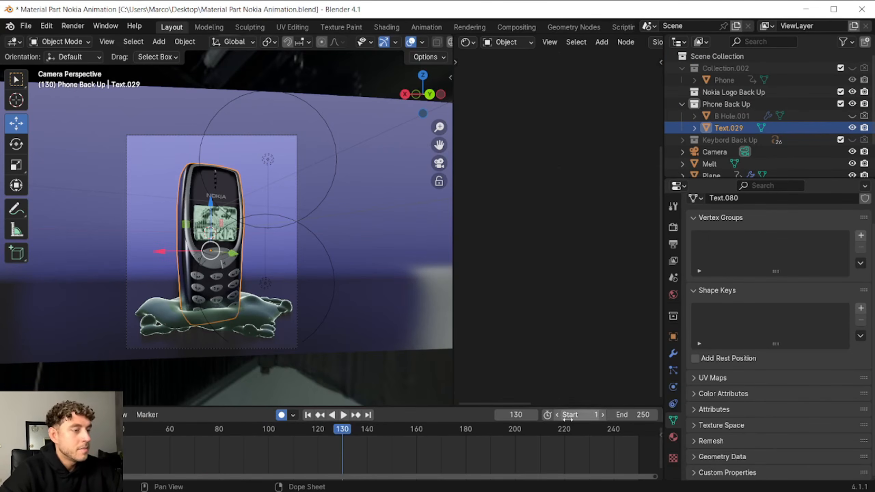
click(641, 415)
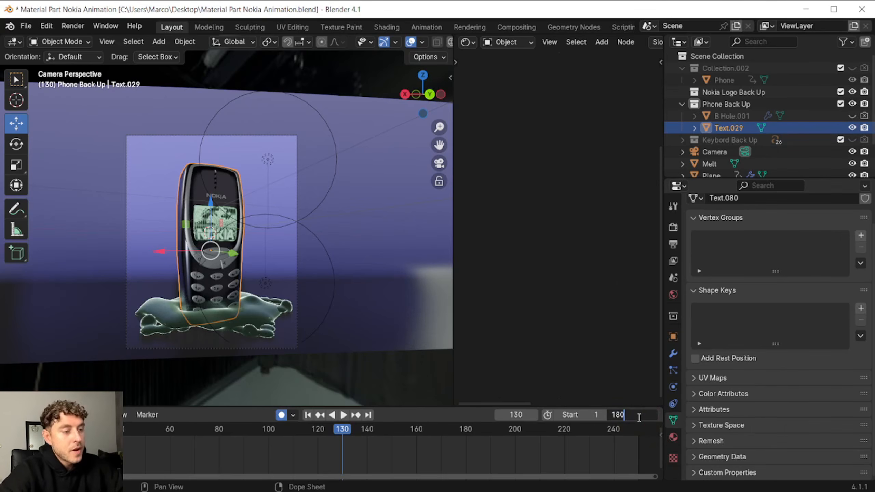
key(Return)
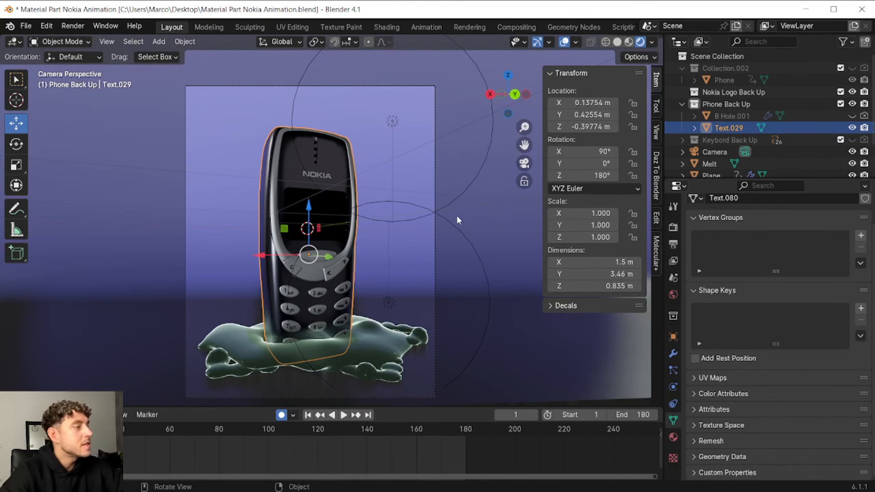
Keyframe the phone's location at frame 1, then lower it along Z into the puddle and keyframe its location at frame 180
right_click(587, 107)
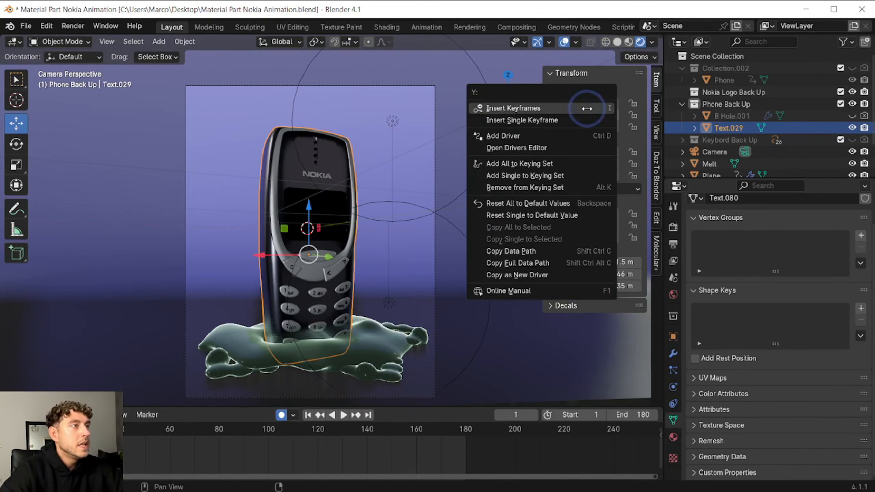
click(587, 107)
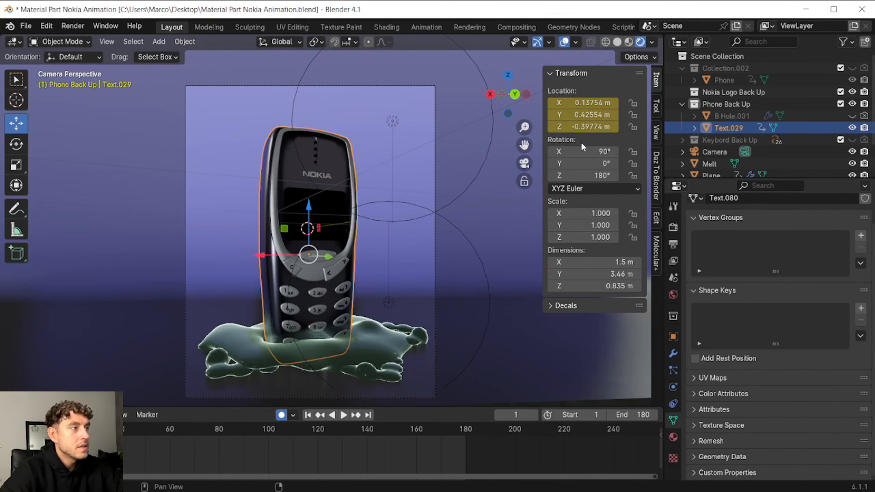
drag(480, 444, 466, 441)
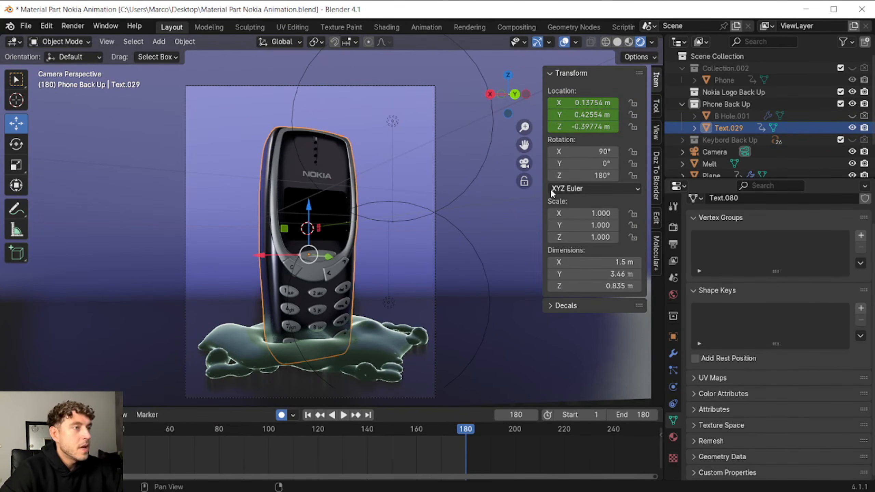
drag(307, 209, 307, 232)
right_click(584, 130)
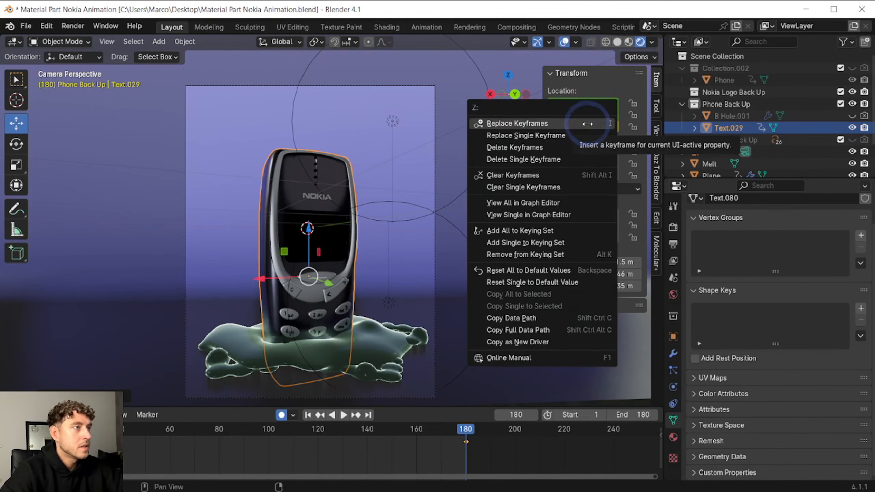
click(584, 127)
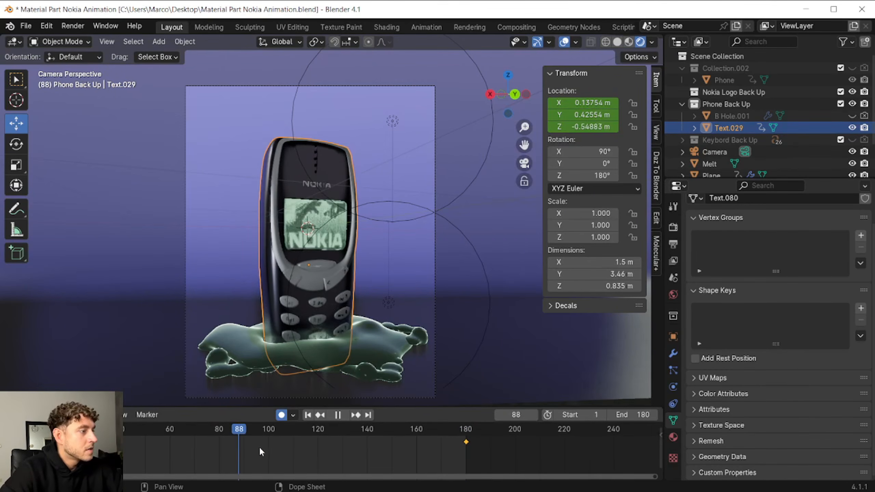
Insert keyframes for the phone's rotation at frame 0
drag(259, 448, 21, 430)
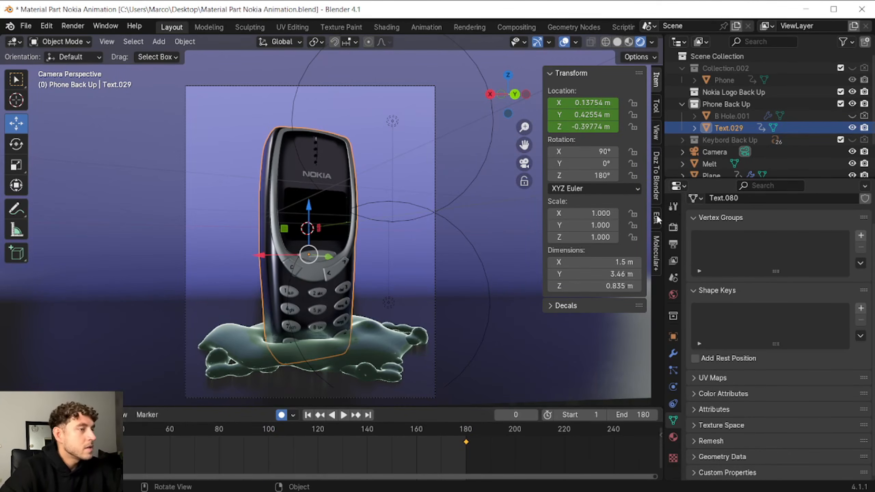
right_click(618, 160)
click(610, 158)
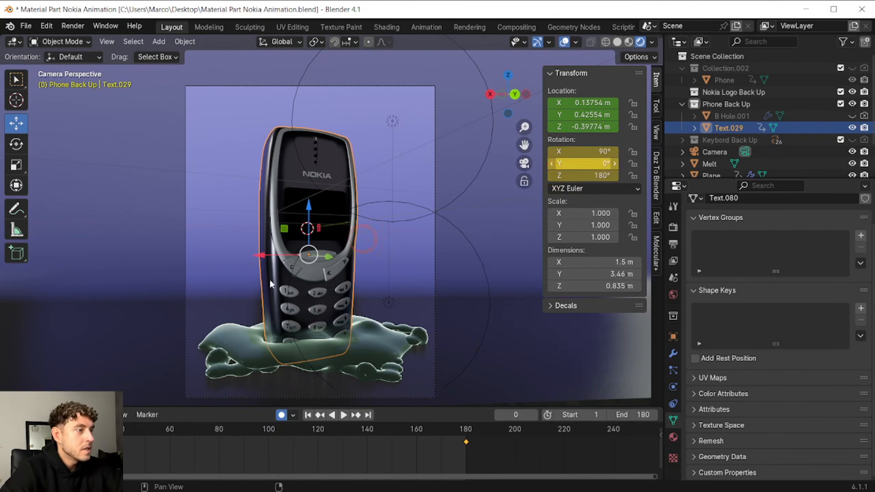
Insert keyframes for the phone's current rotation at frame 180
drag(22, 431, 467, 436)
right_click(575, 166)
click(575, 166)
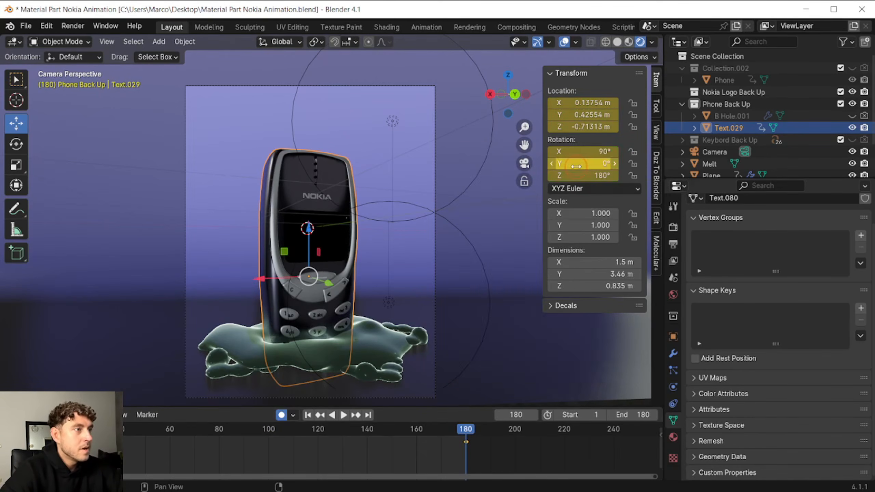
At frame 96, set the phone's rotation to X 85°, Y -5° and Z 185°, keyframe it, and play the animation
click(230, 443)
drag(229, 435, 259, 431)
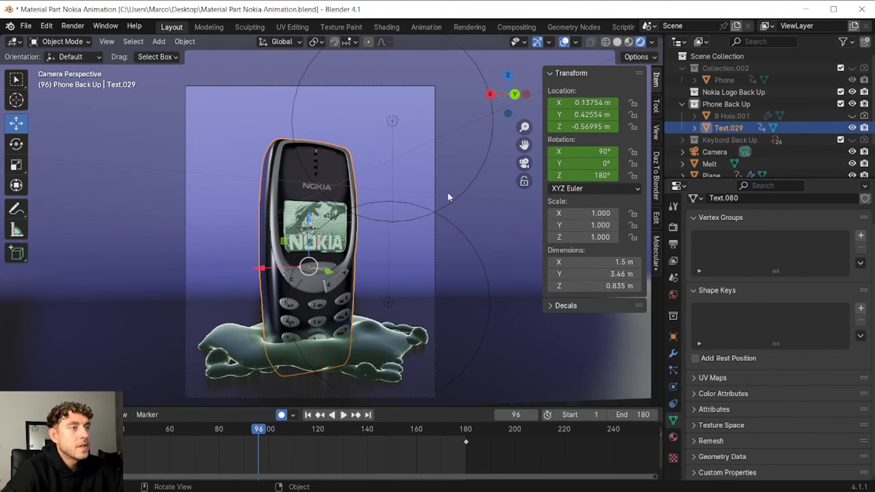
click(549, 150)
text(95)
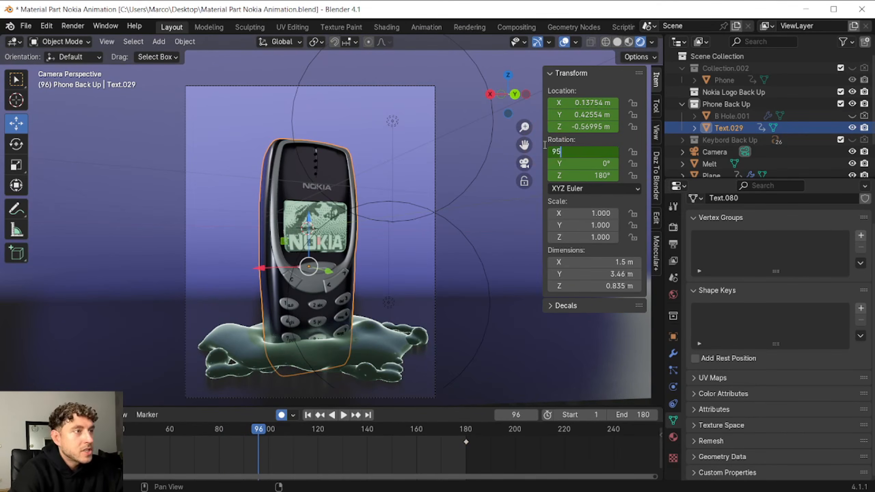
key(Tab)
text(-5)
click(588, 175)
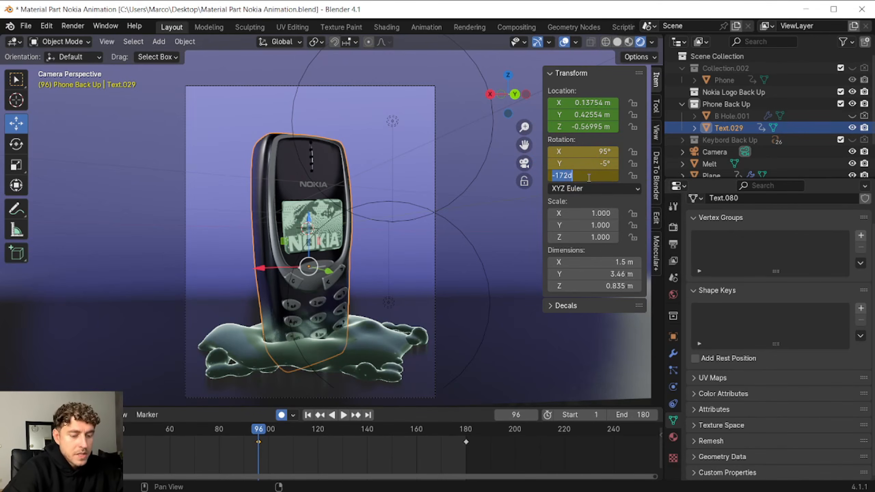
text(185)
key(Return)
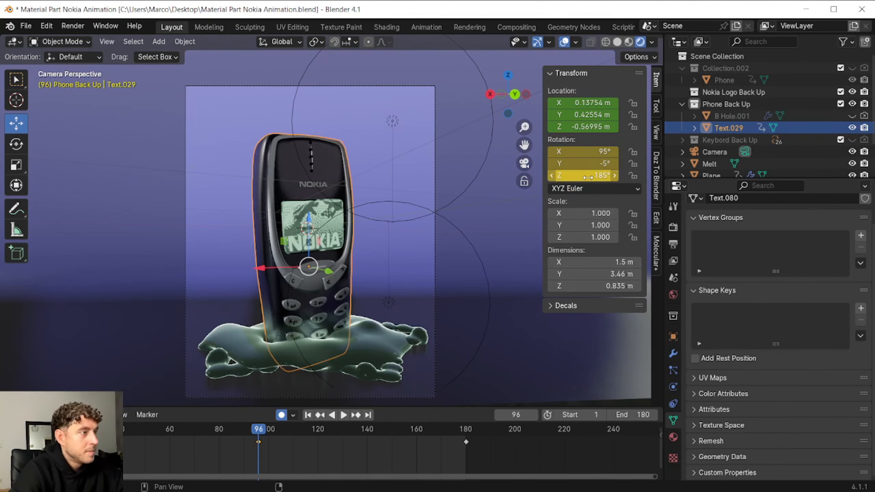
right_click(596, 168)
click(596, 168)
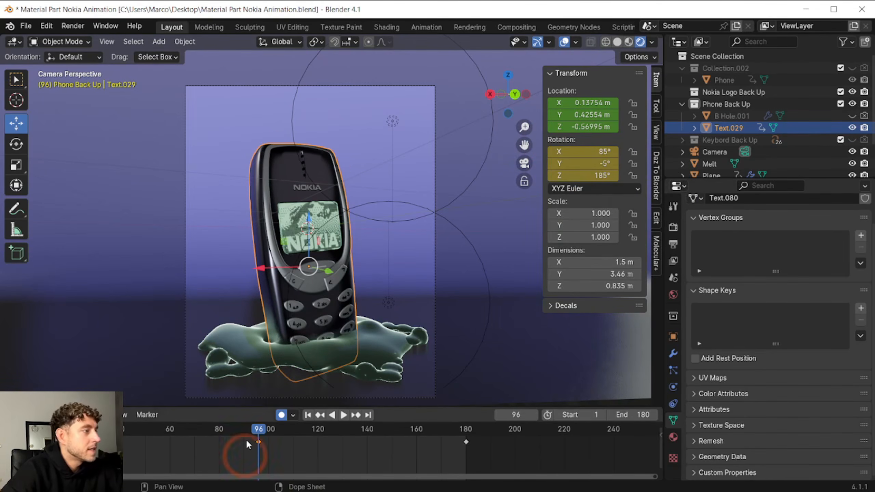
key(space)
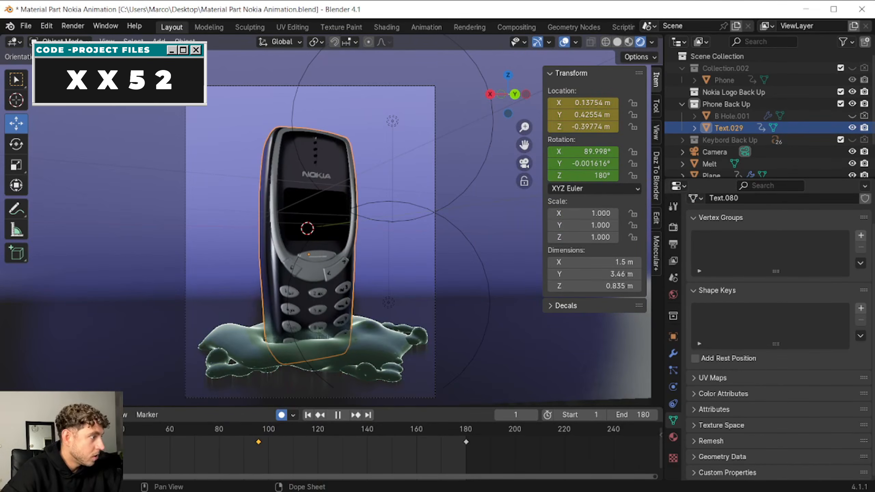
Select the Melt puddle and insert keyframes for its full scale at frames 1 and 180
click(235, 340)
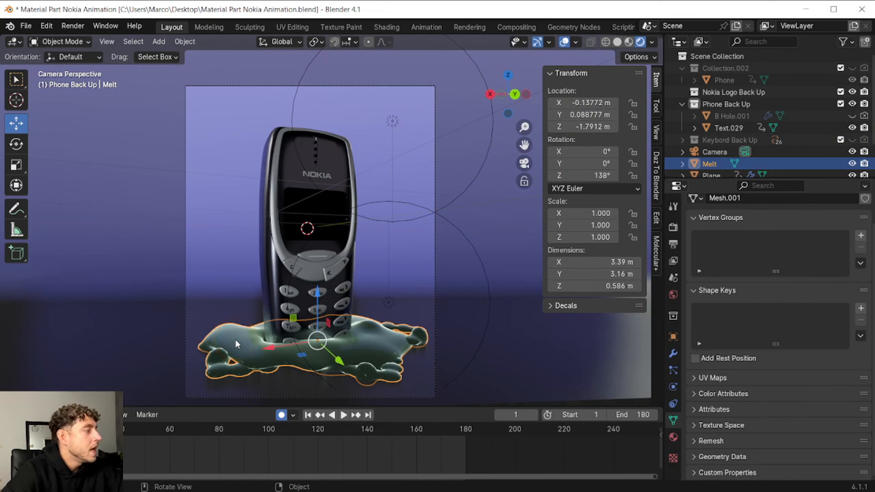
right_click(609, 219)
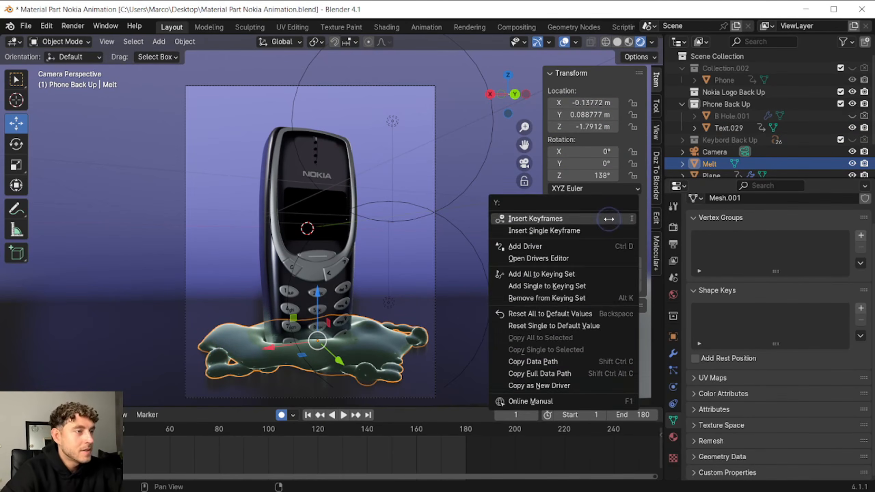
click(608, 219)
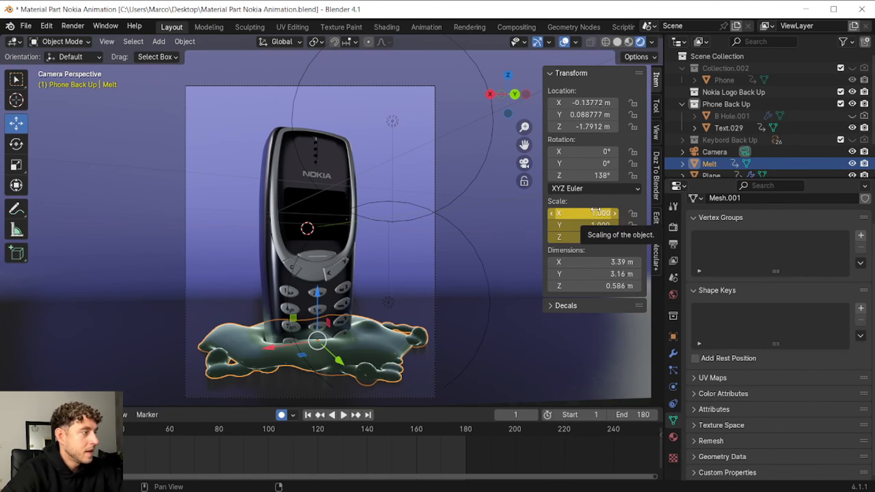
key(shift+Right)
right_click(595, 213)
click(595, 213)
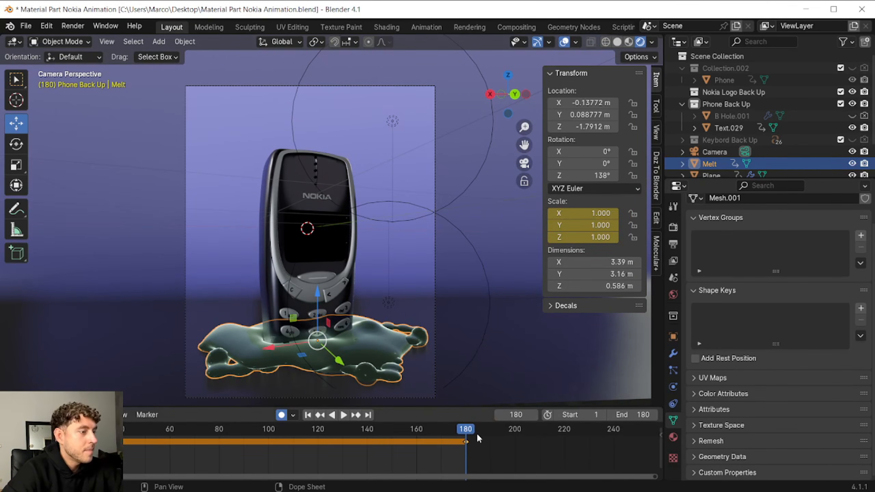
At frame 1, set the puddle's scale to 0.5 on all axes, replace its keyframes, and preview the growth
key(space)
key(shift+Left)
key(space)
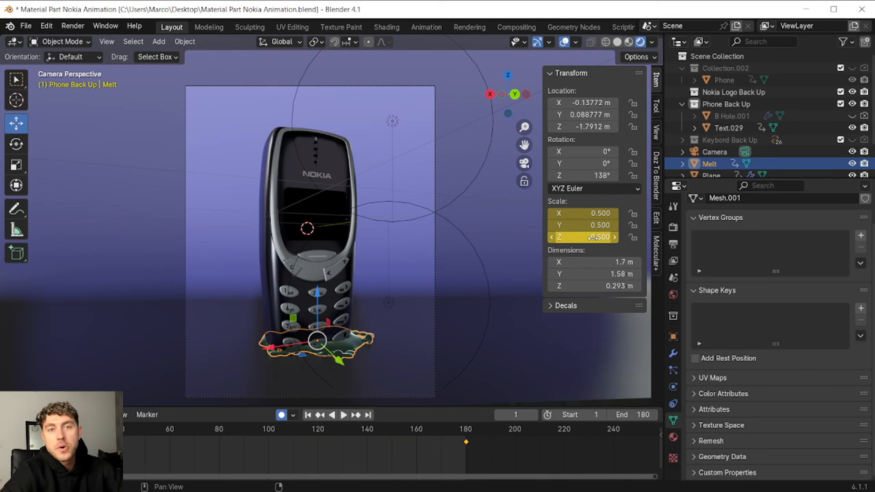
right_click(592, 237)
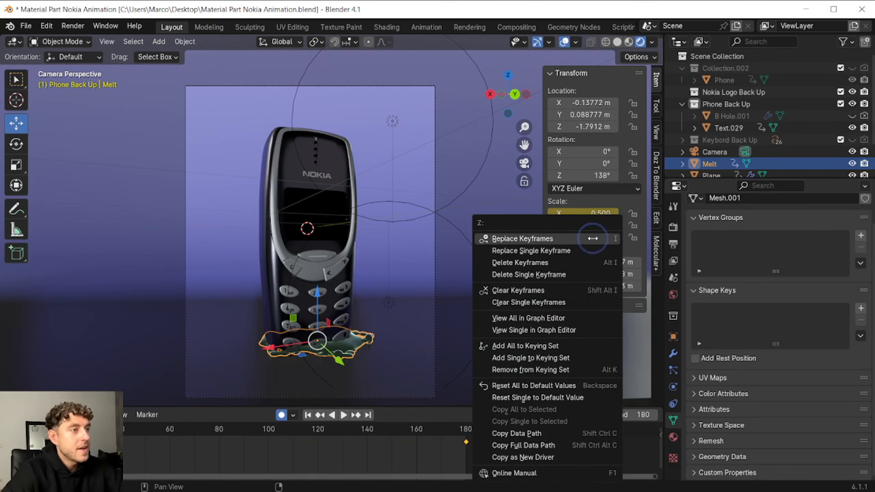
click(592, 238)
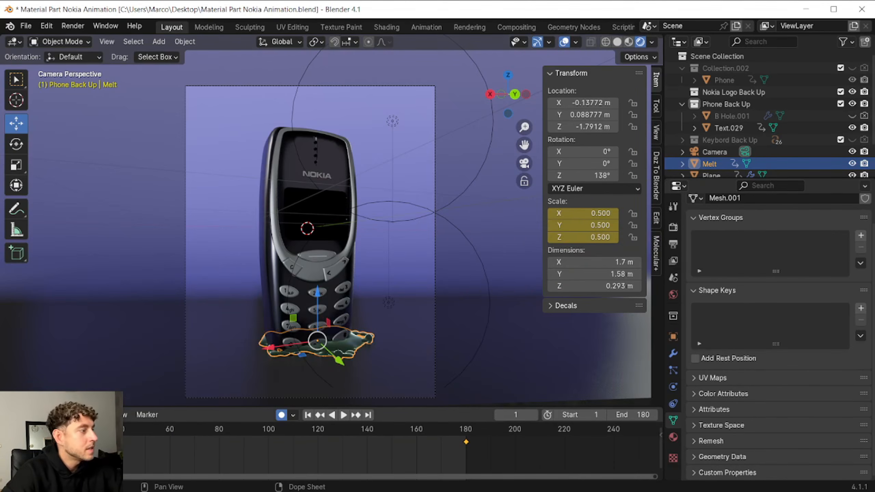
key(space)
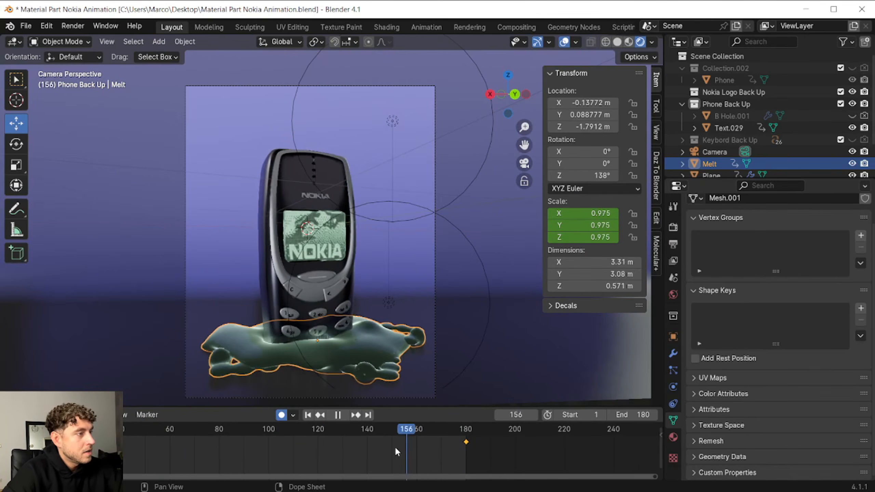
drag(395, 448, 34, 451)
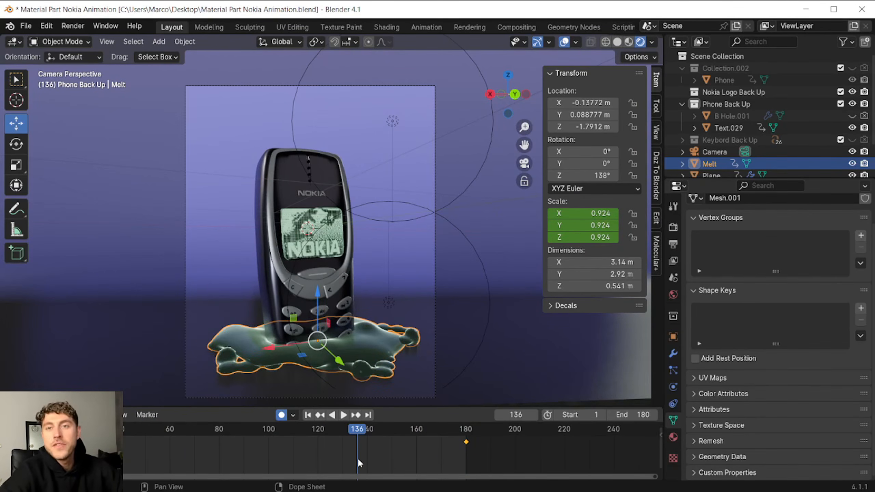
Switch the timeline area to the Graph Editor, select all scene objects to show their curves, and enlarge the editor
click(15, 415)
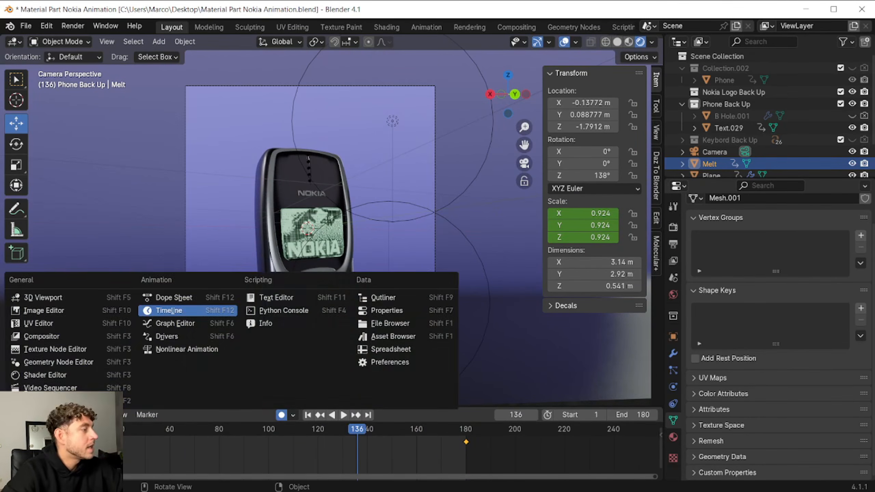
click(195, 323)
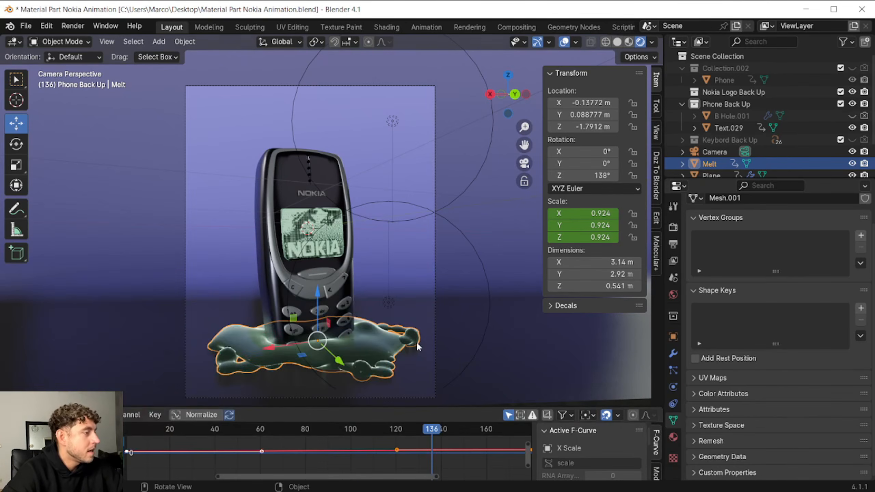
scroll(716, 163, up, 2)
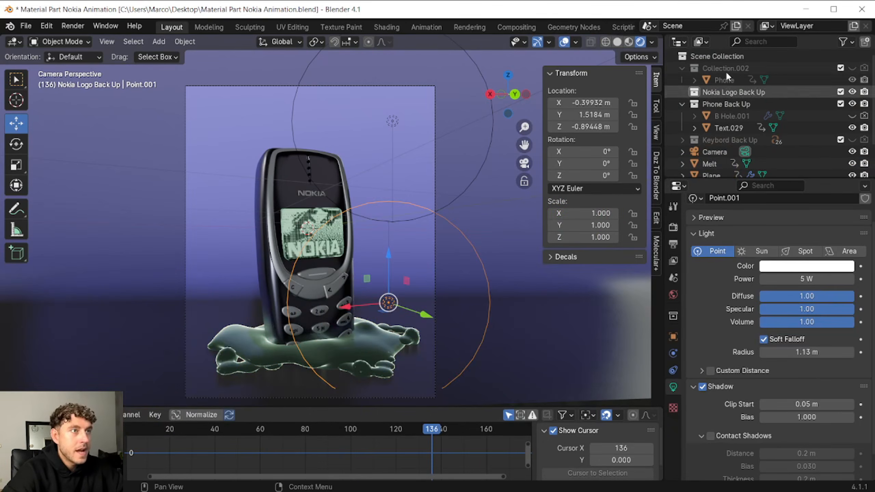
key(a)
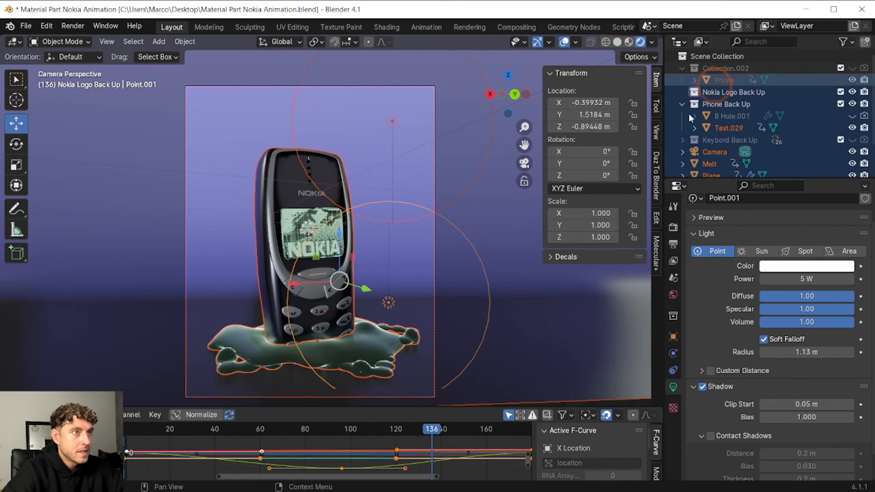
drag(257, 405, 261, 376)
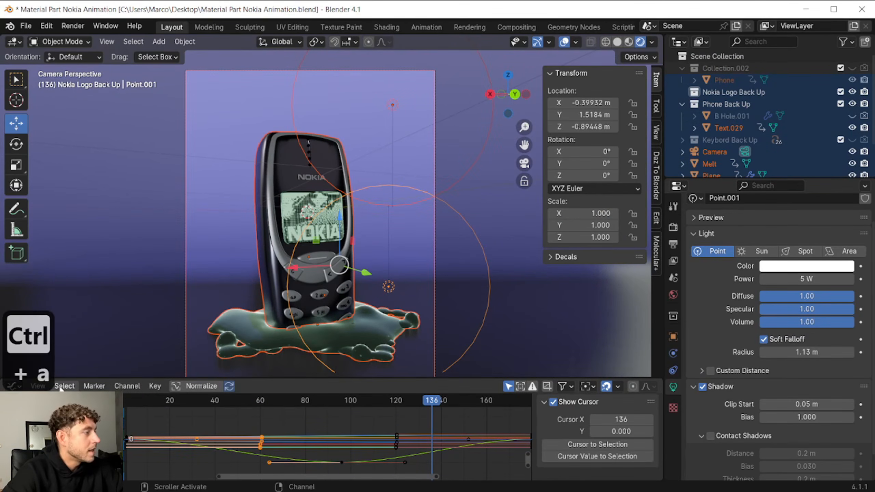
Select all keyframes in the Graph Editor and set their interpolation mode to Linear
click(63, 385)
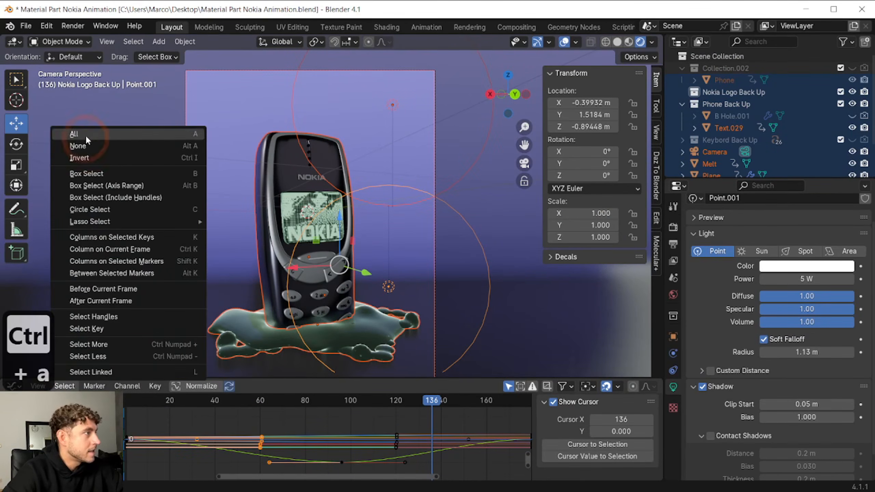
click(84, 134)
click(155, 385)
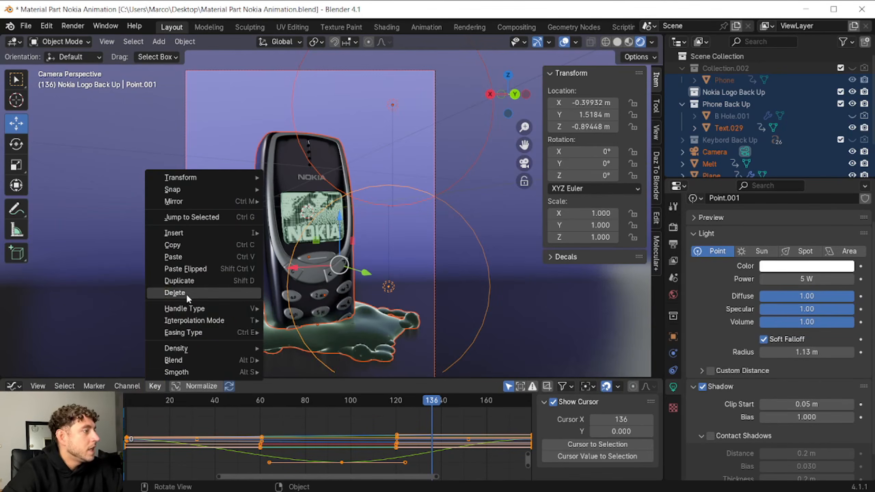
mouse_move(205, 320)
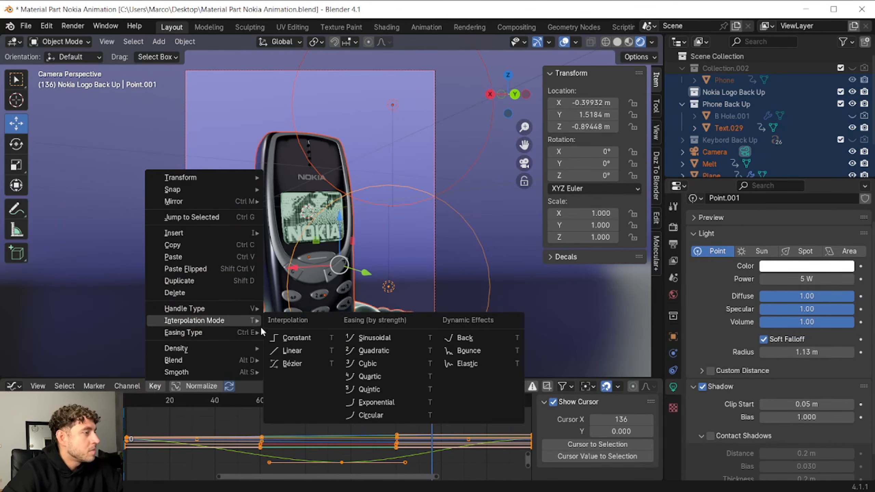
click(317, 349)
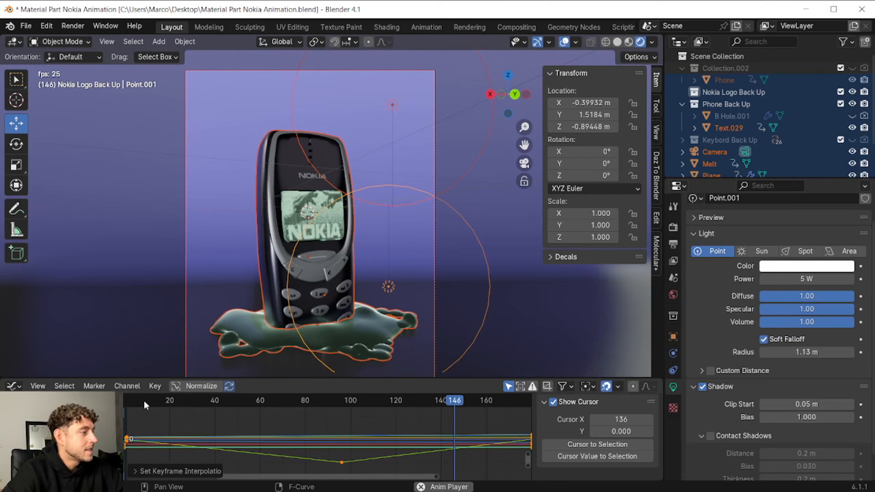
Stop the playback, switch the Graph Editor back to the Timeline, and return to frame 1
key(alt+Tab)
key(Return)
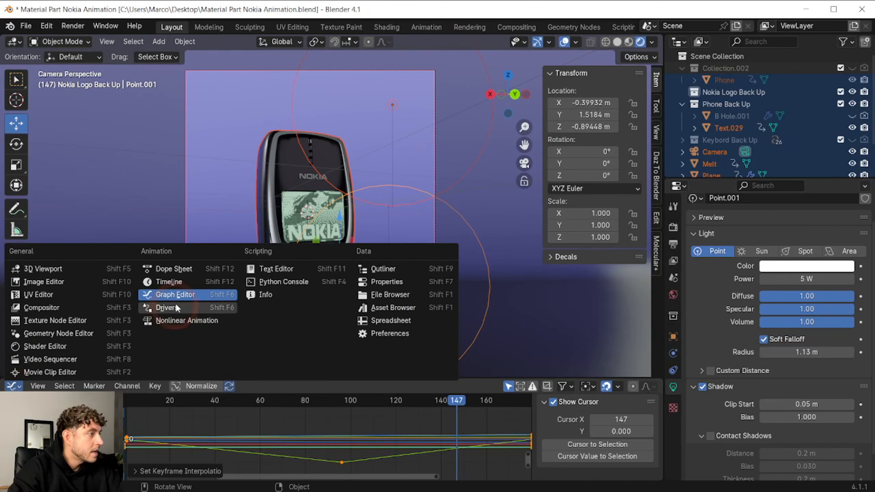
click(182, 281)
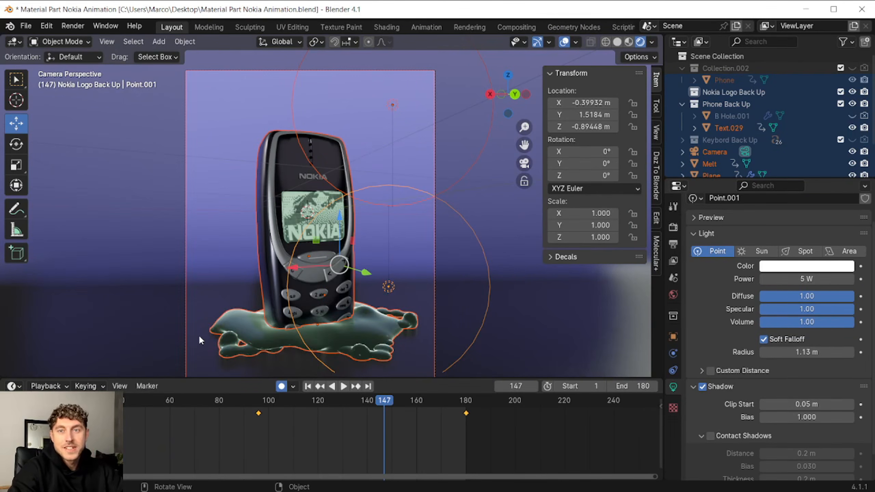
key(shift+Left)
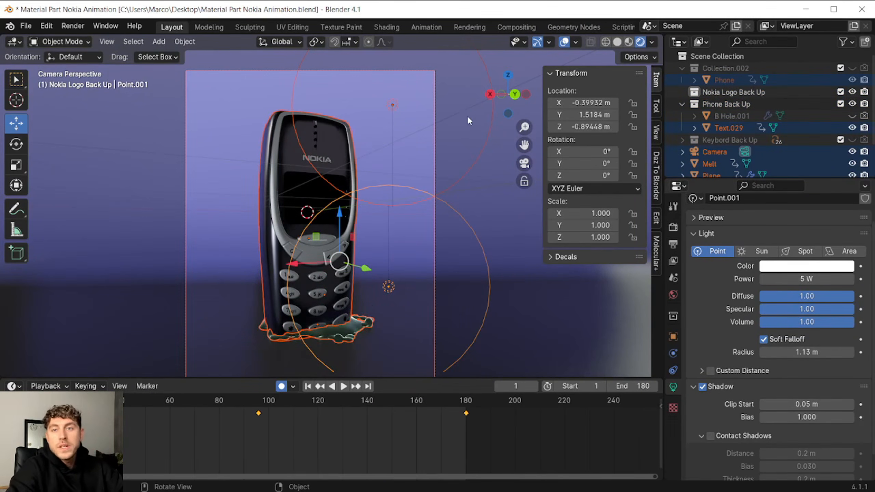
Open the Compositing workspace and add a Glare node fed by the Render Layers image output
click(507, 27)
click(387, 213)
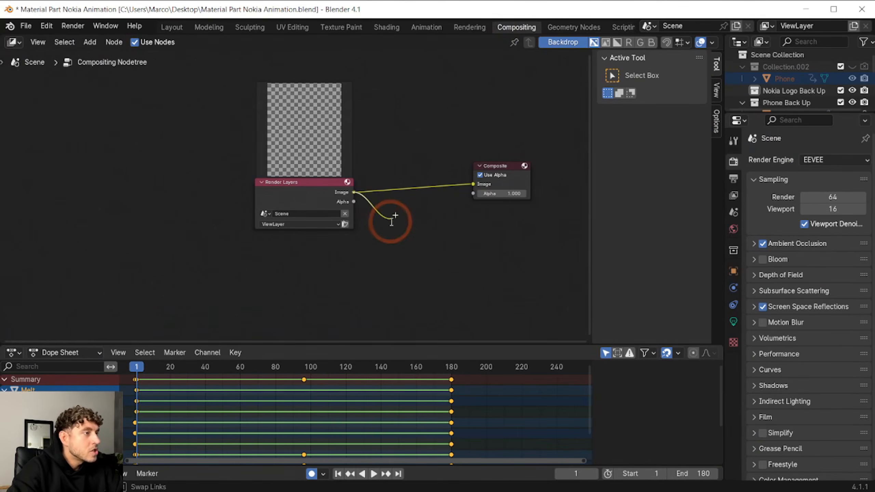
key(shift+a)
text(gla)
key(Return)
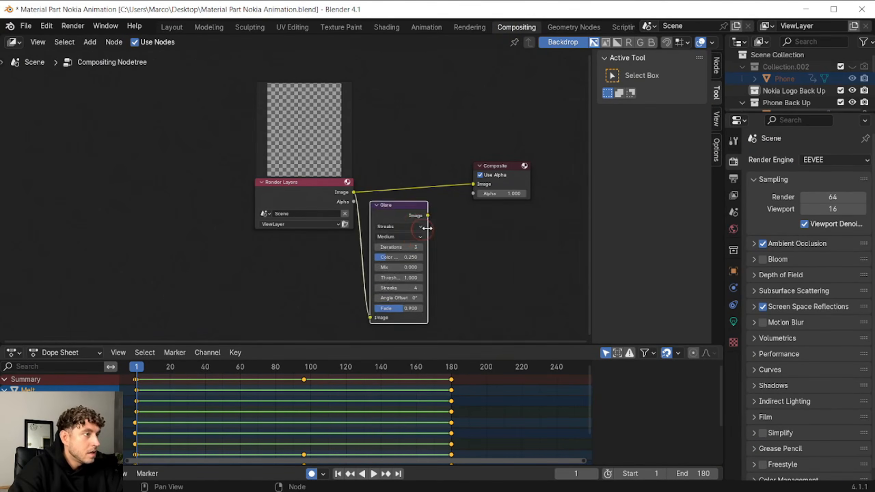
Add a Viewer node fed by the Glare output, and connect the Glare image to the Composite node
drag(428, 215, 462, 233)
text(view)
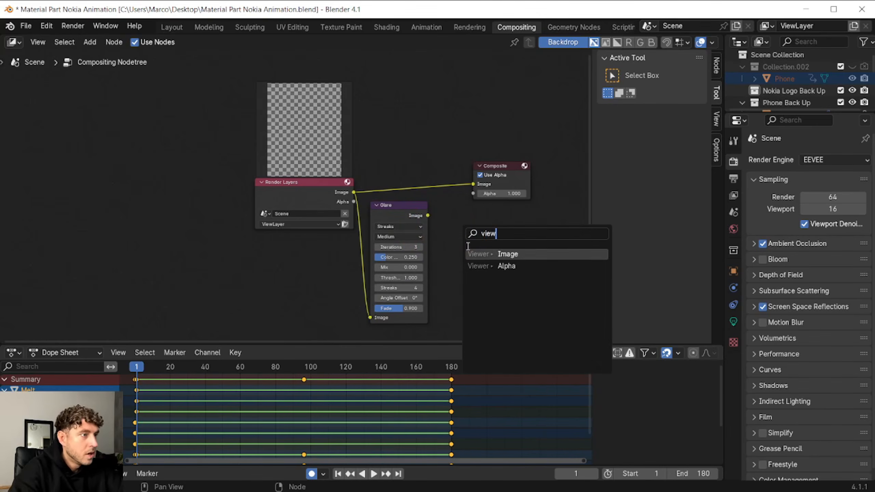
key(Return)
click(492, 249)
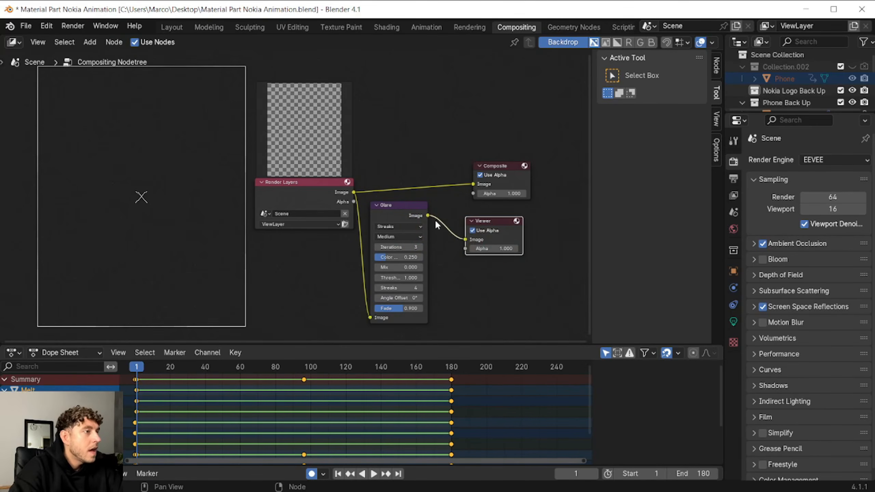
drag(428, 215, 475, 183)
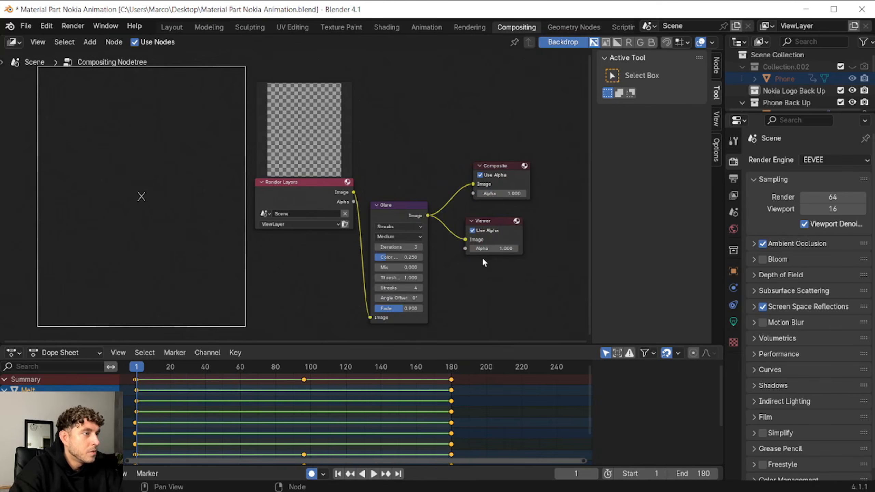
Render frame 0 for the compositor backdrop and set the Glare type to Simple Star
key(Left)
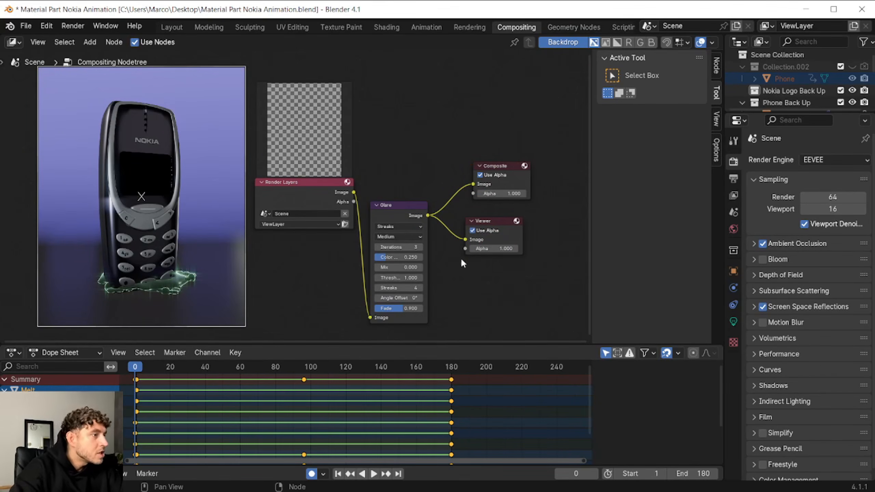
click(395, 225)
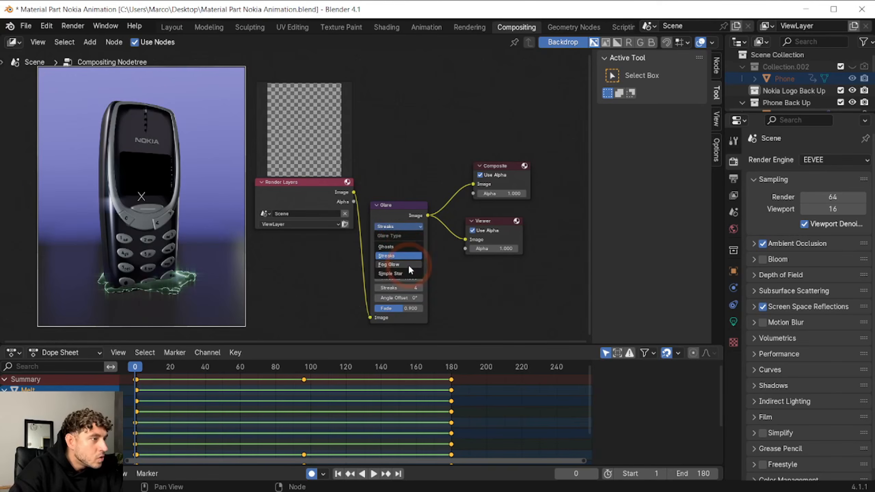
click(402, 274)
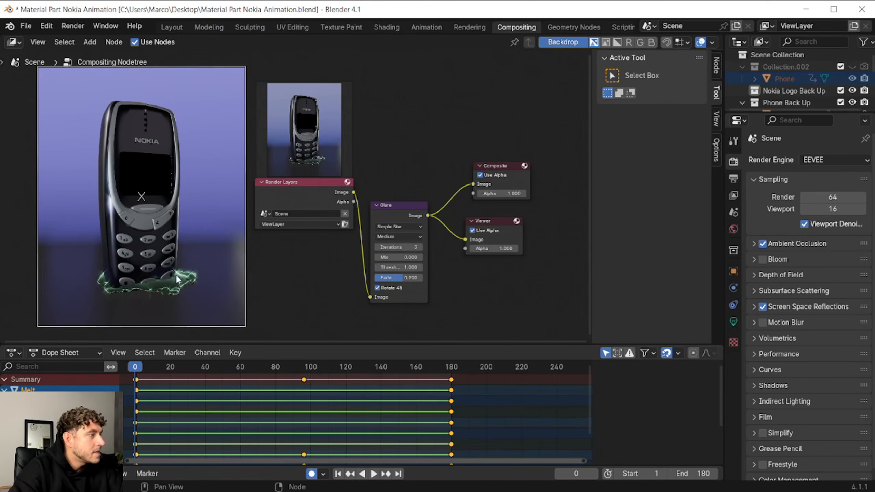